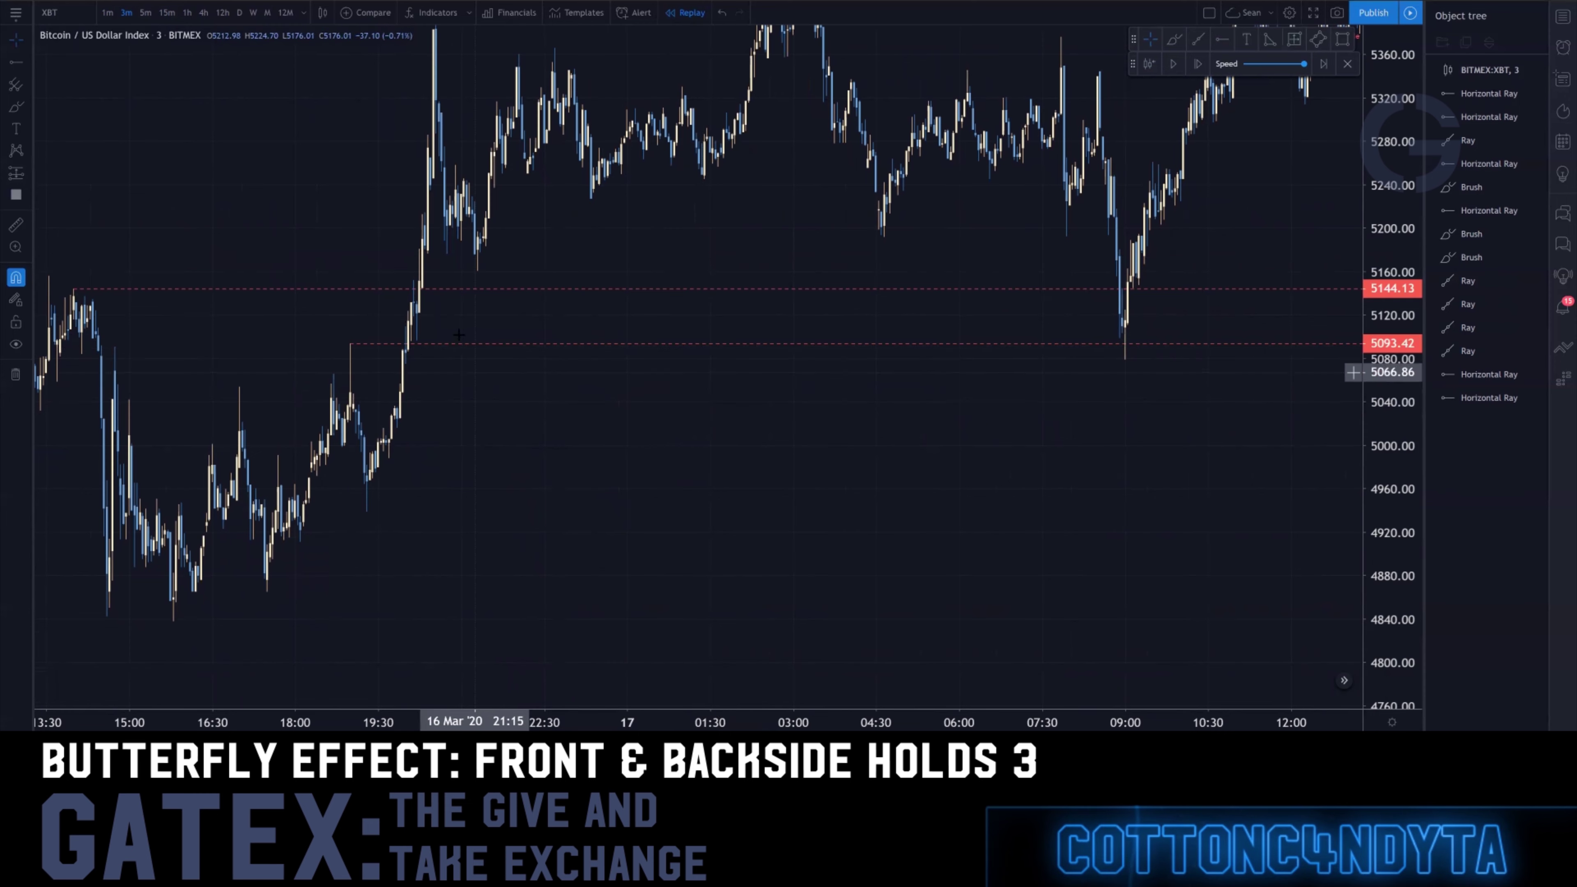
Move the lower horizontal ray to 5037.26 and the 5144.13 ray to the 16 March swing high at 5093.42
click(74, 290)
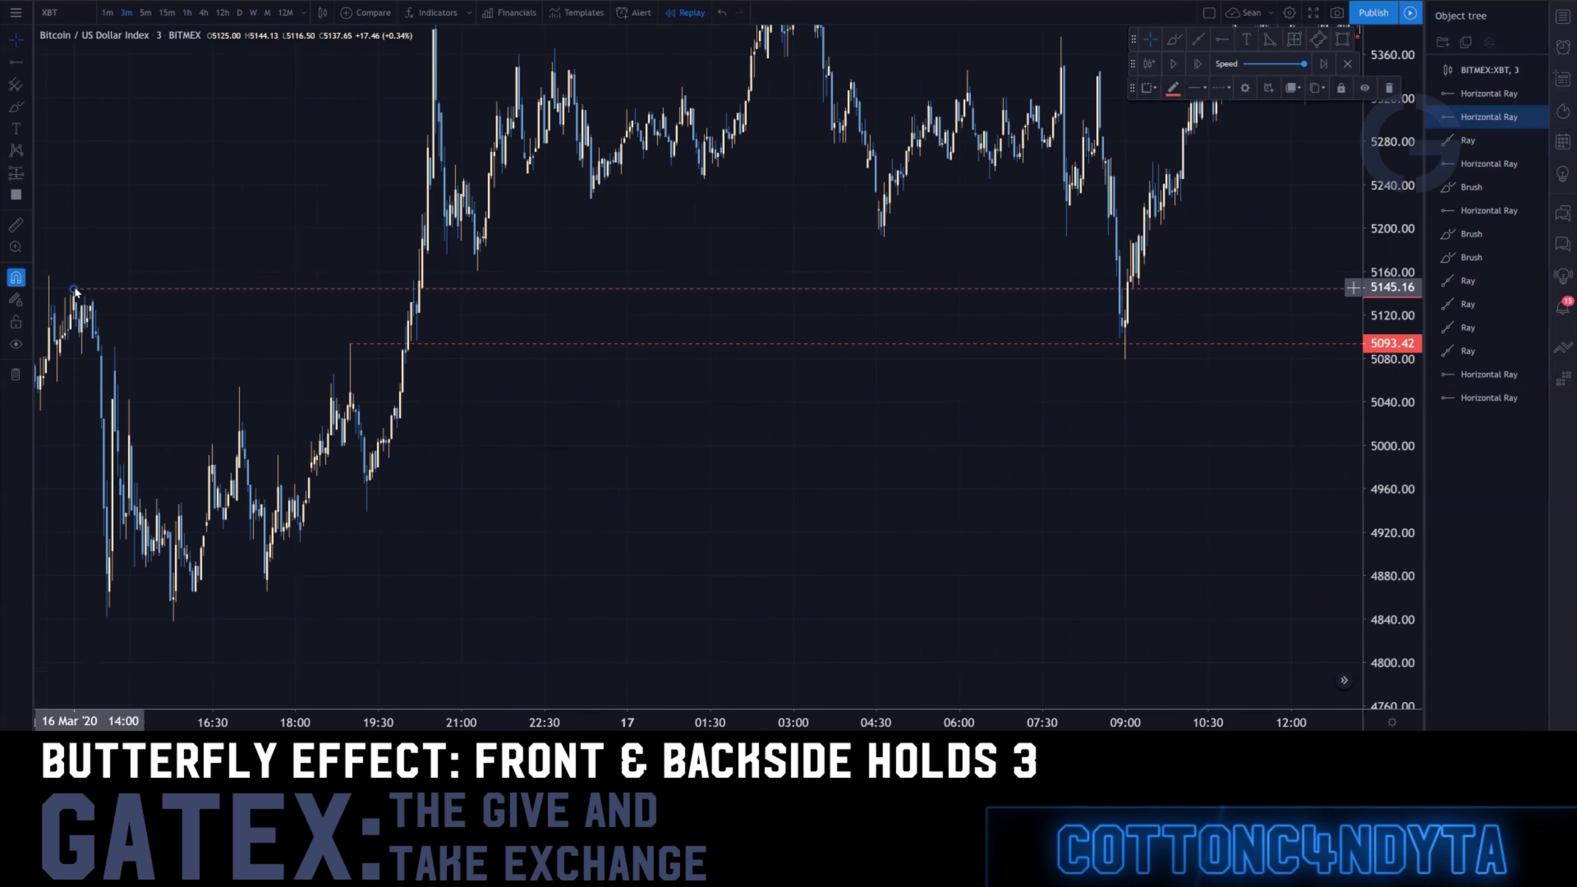
drag(73, 289, 236, 275)
drag(350, 343, 359, 404)
drag(236, 274, 350, 344)
Move the 5037.26 horizontal ray to 5144.58 beside the 17 March 09:00 low
drag(970, 290, 717, 412)
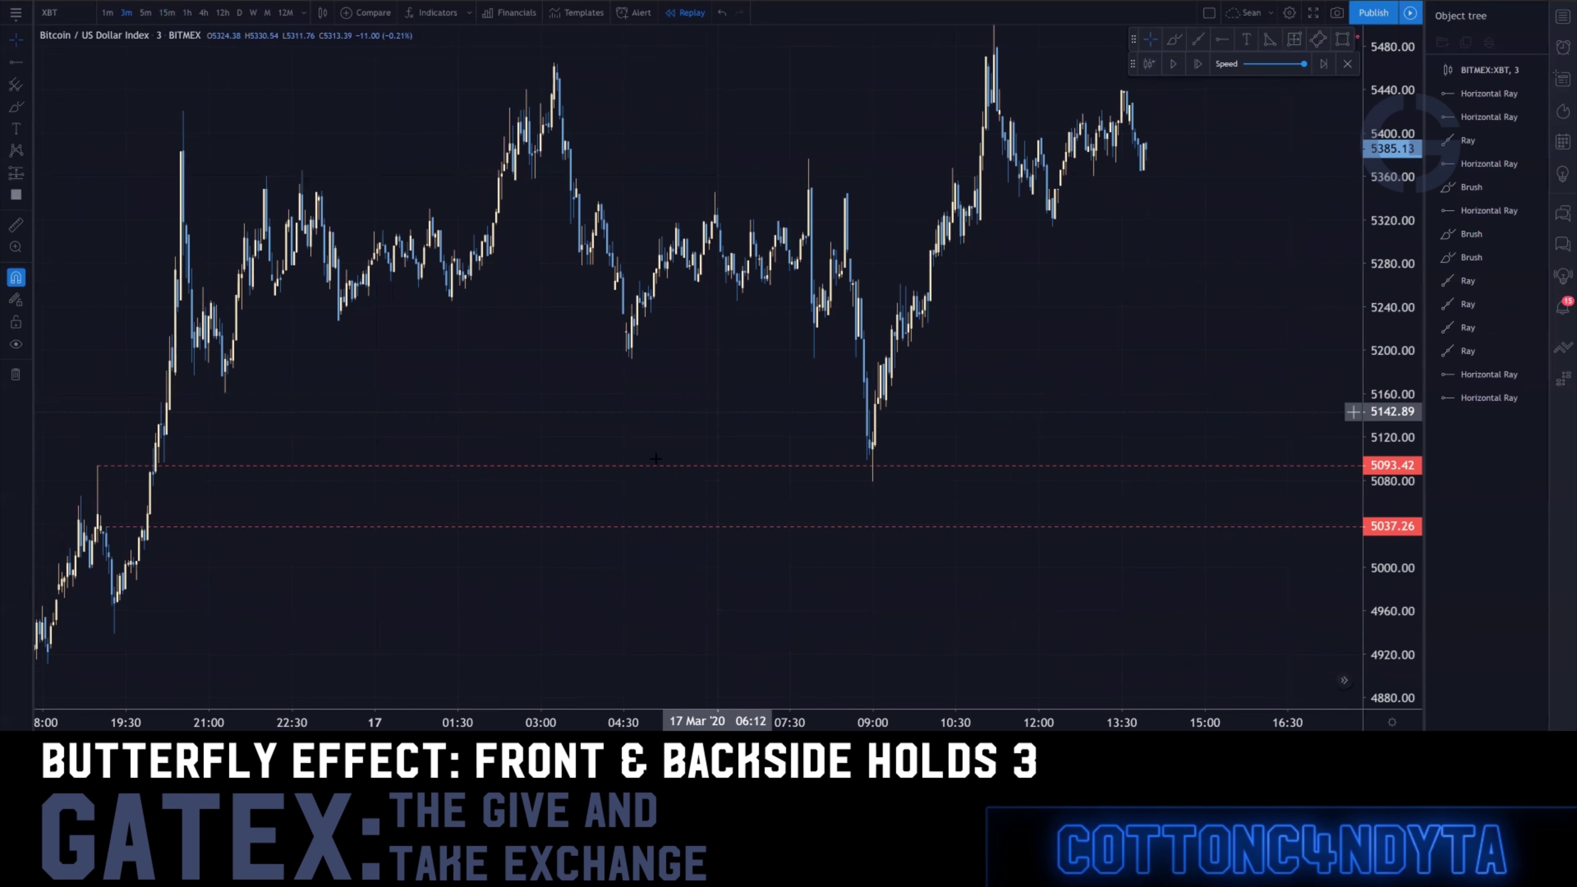
click(108, 529)
mouse_move(106, 529)
mouse_down()
mouse_move(726, 353)
mouse_move(859, 421)
mouse_move(741, 503)
mouse_move(721, 536)
mouse_up()
drag(972, 438, 842, 481)
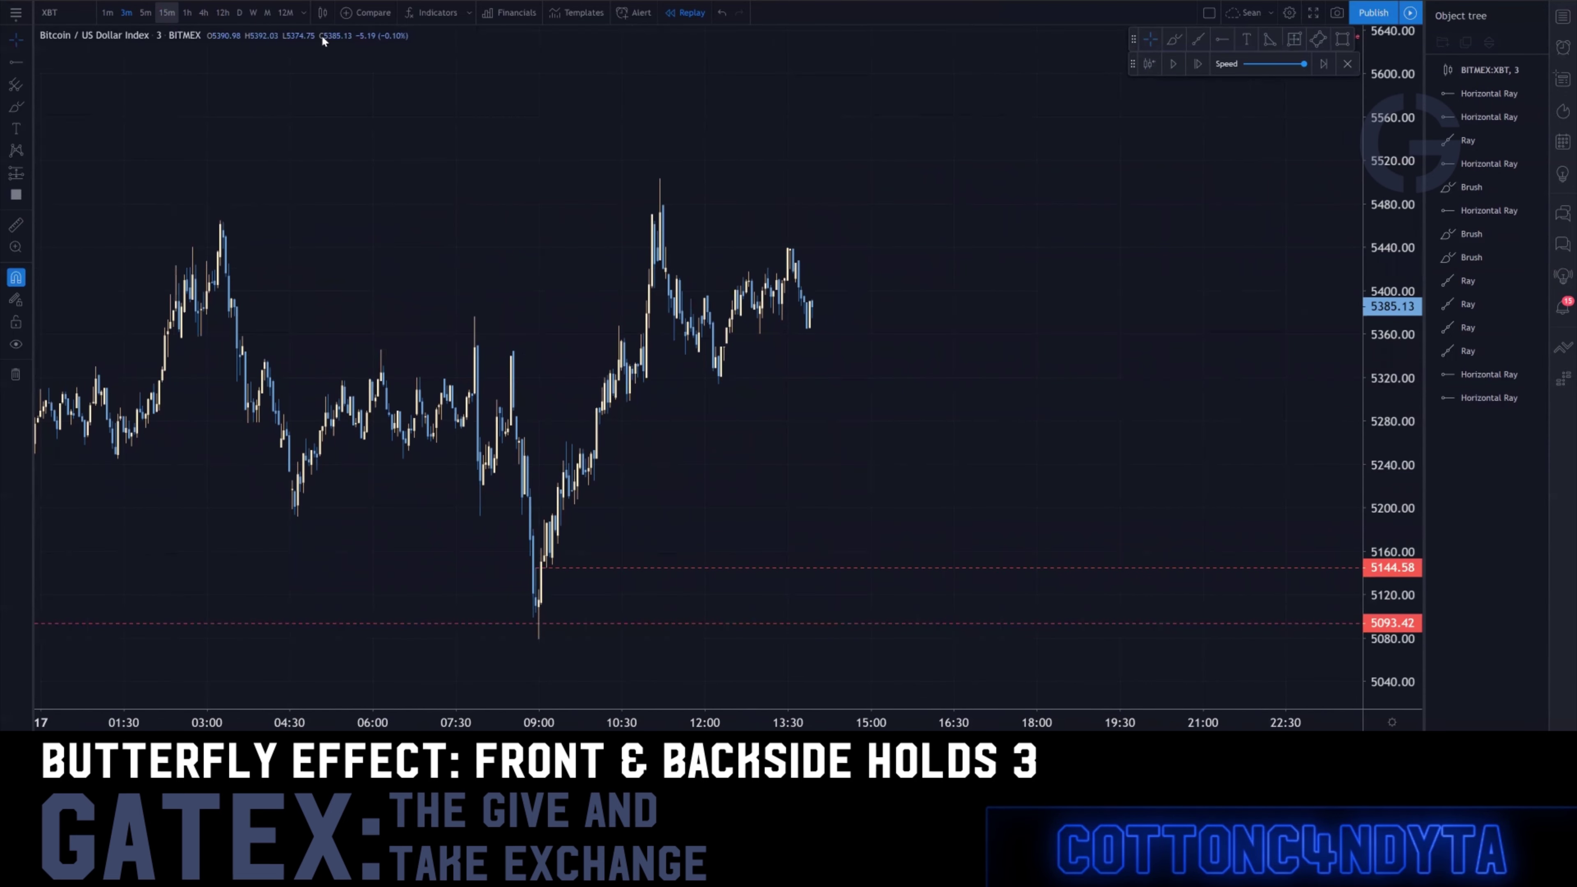
Switch the chart to 15-minute candles and play the bar replay until about 04:00 on 18 March
click(167, 12)
scroll(869, 513, up, 10)
scroll(219, 501, up, 5)
drag(150, 419, 923, 277)
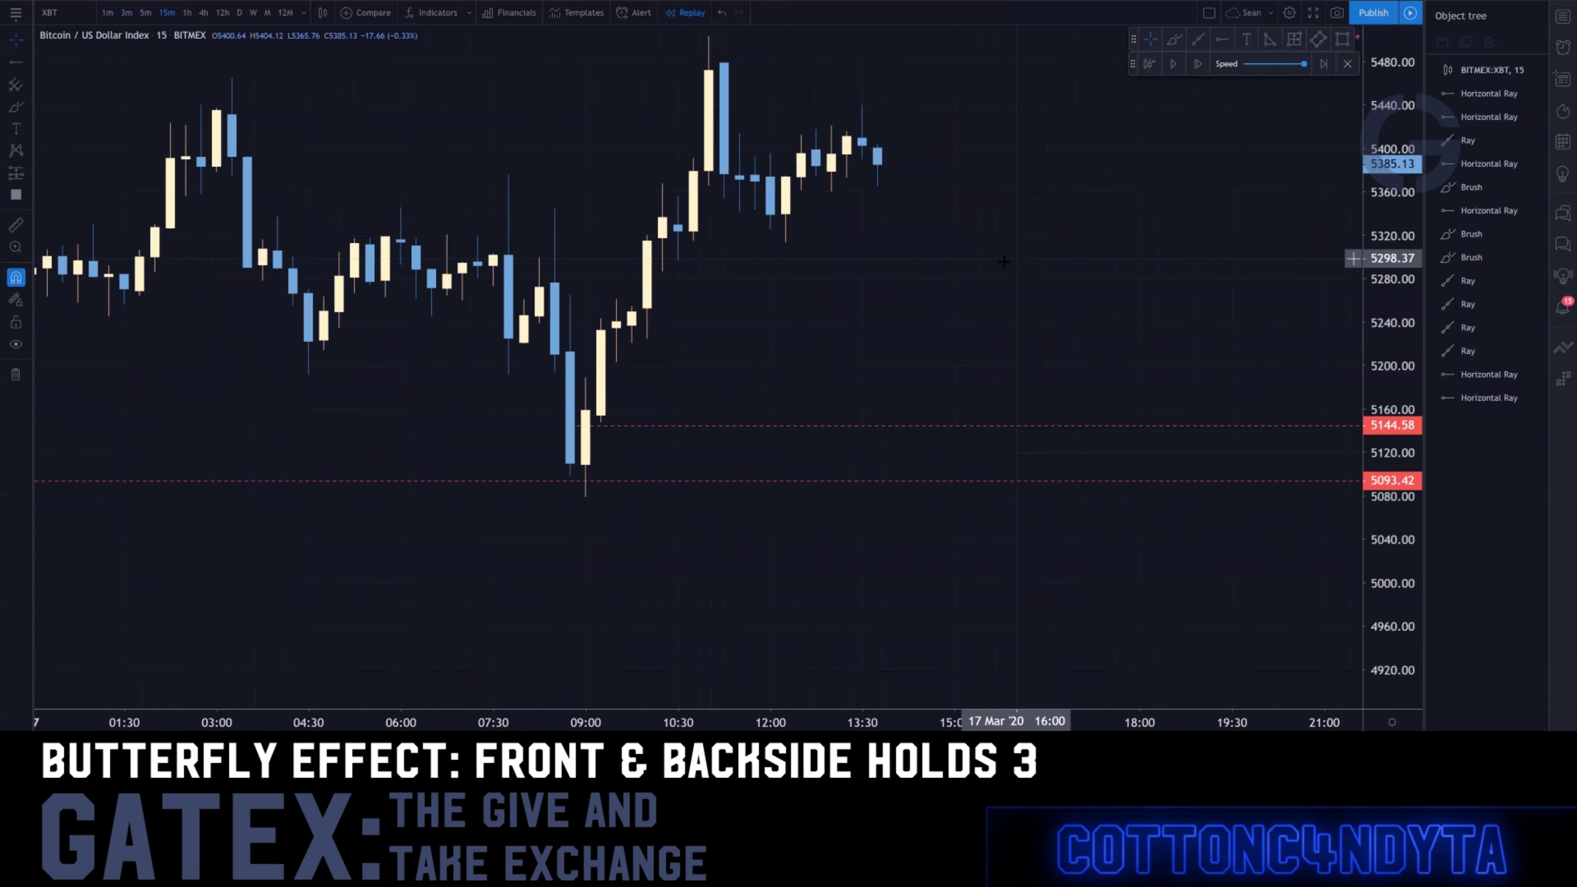
click(1173, 67)
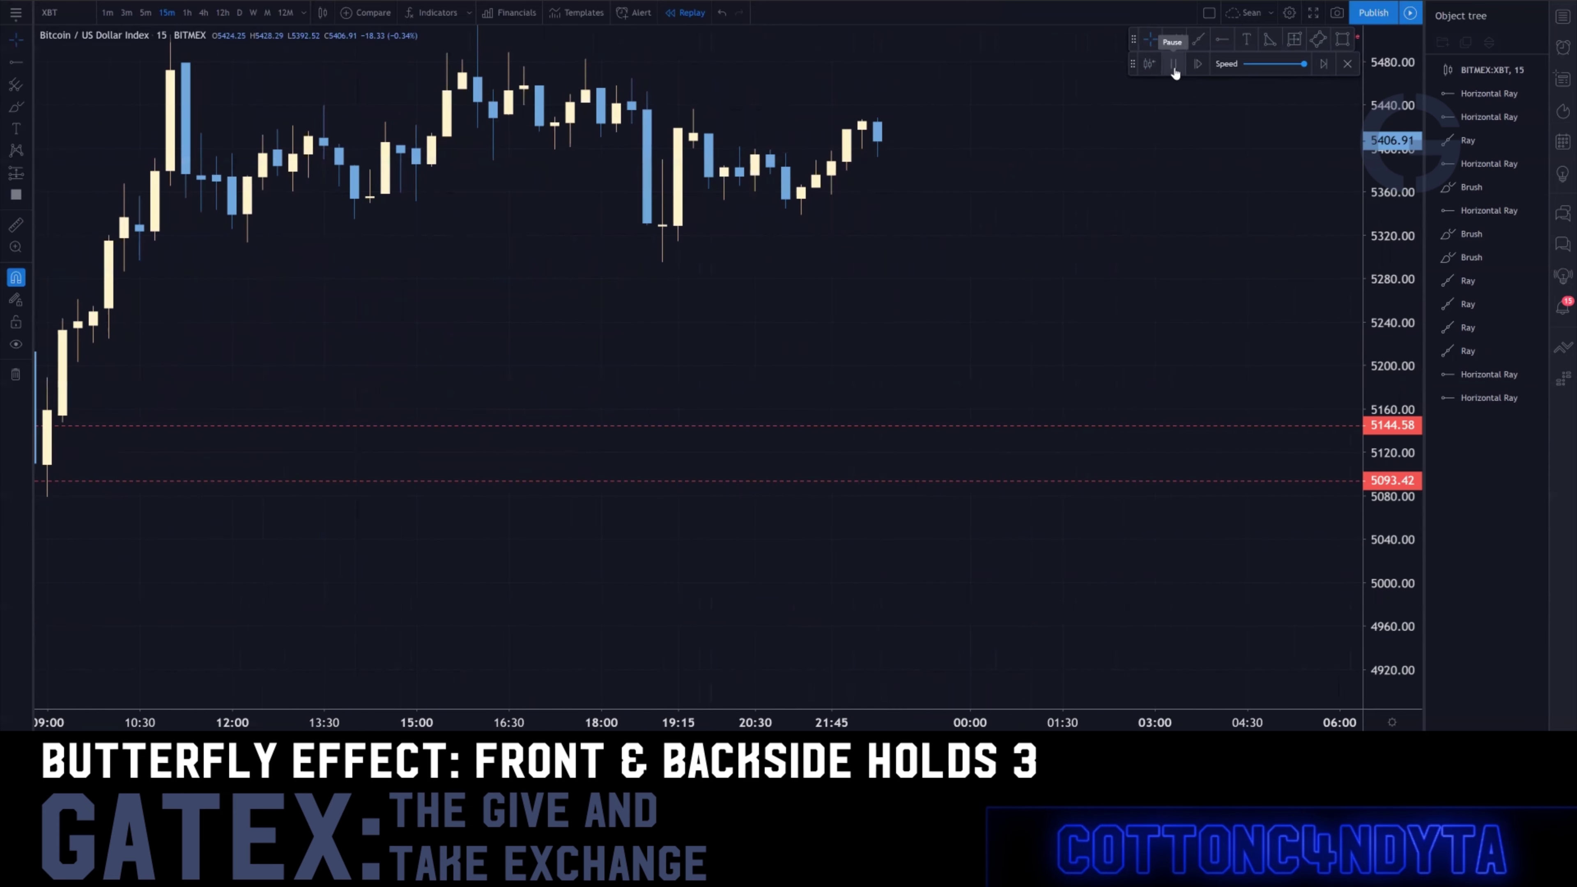
click(1174, 66)
scroll(869, 476, down, 5)
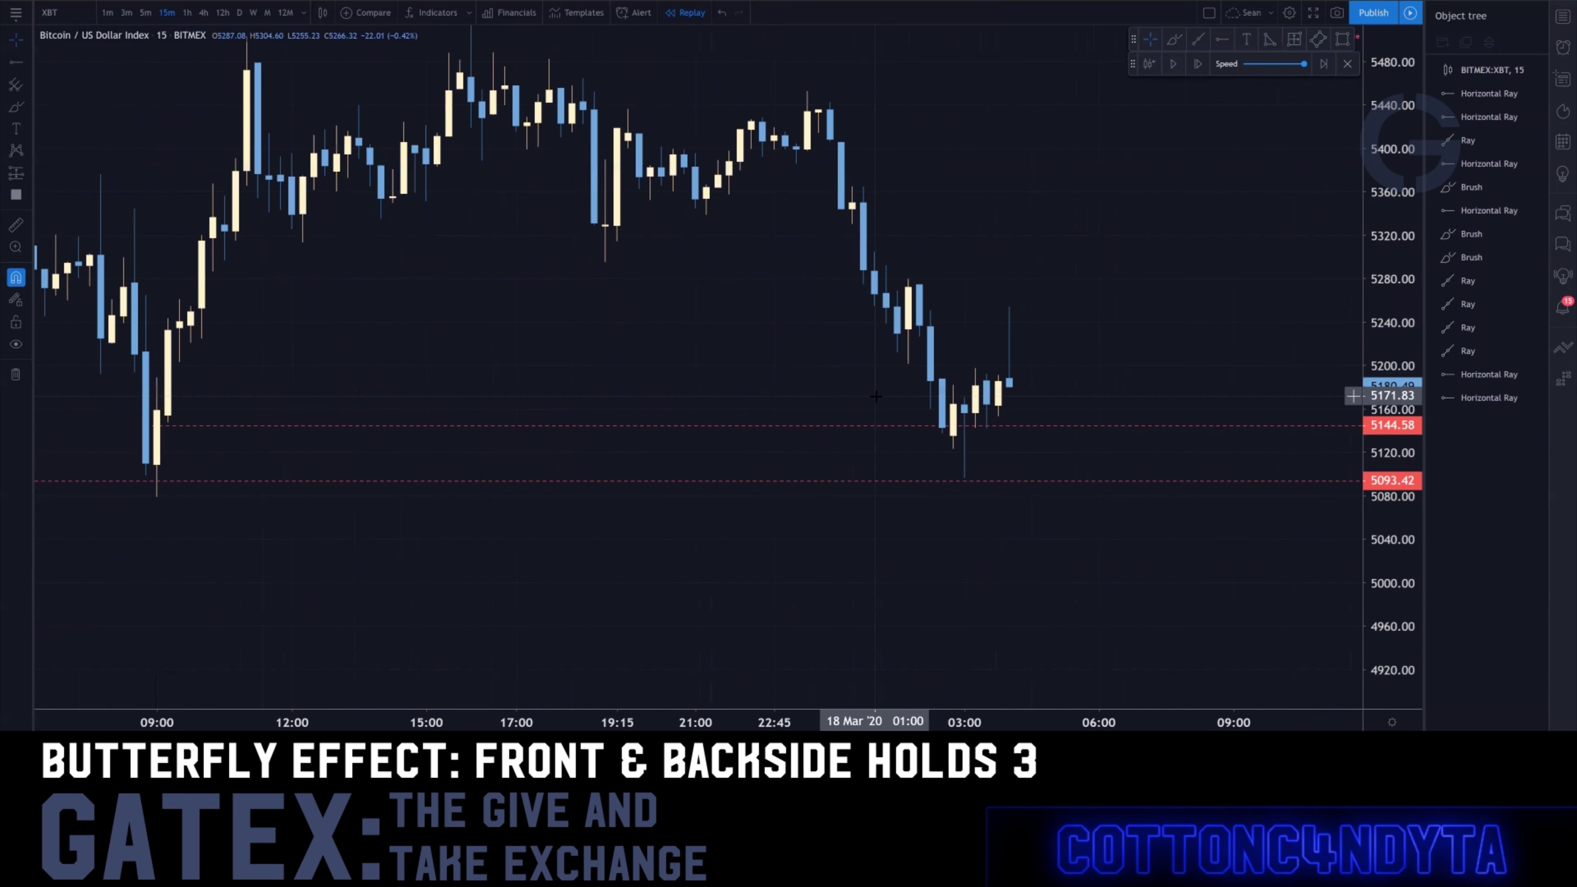
Show 5-minute candles and measure the distance from the 5144.58 ray at the 18 March 02:40 candle up to the following bounce
click(160, 482)
click(547, 386)
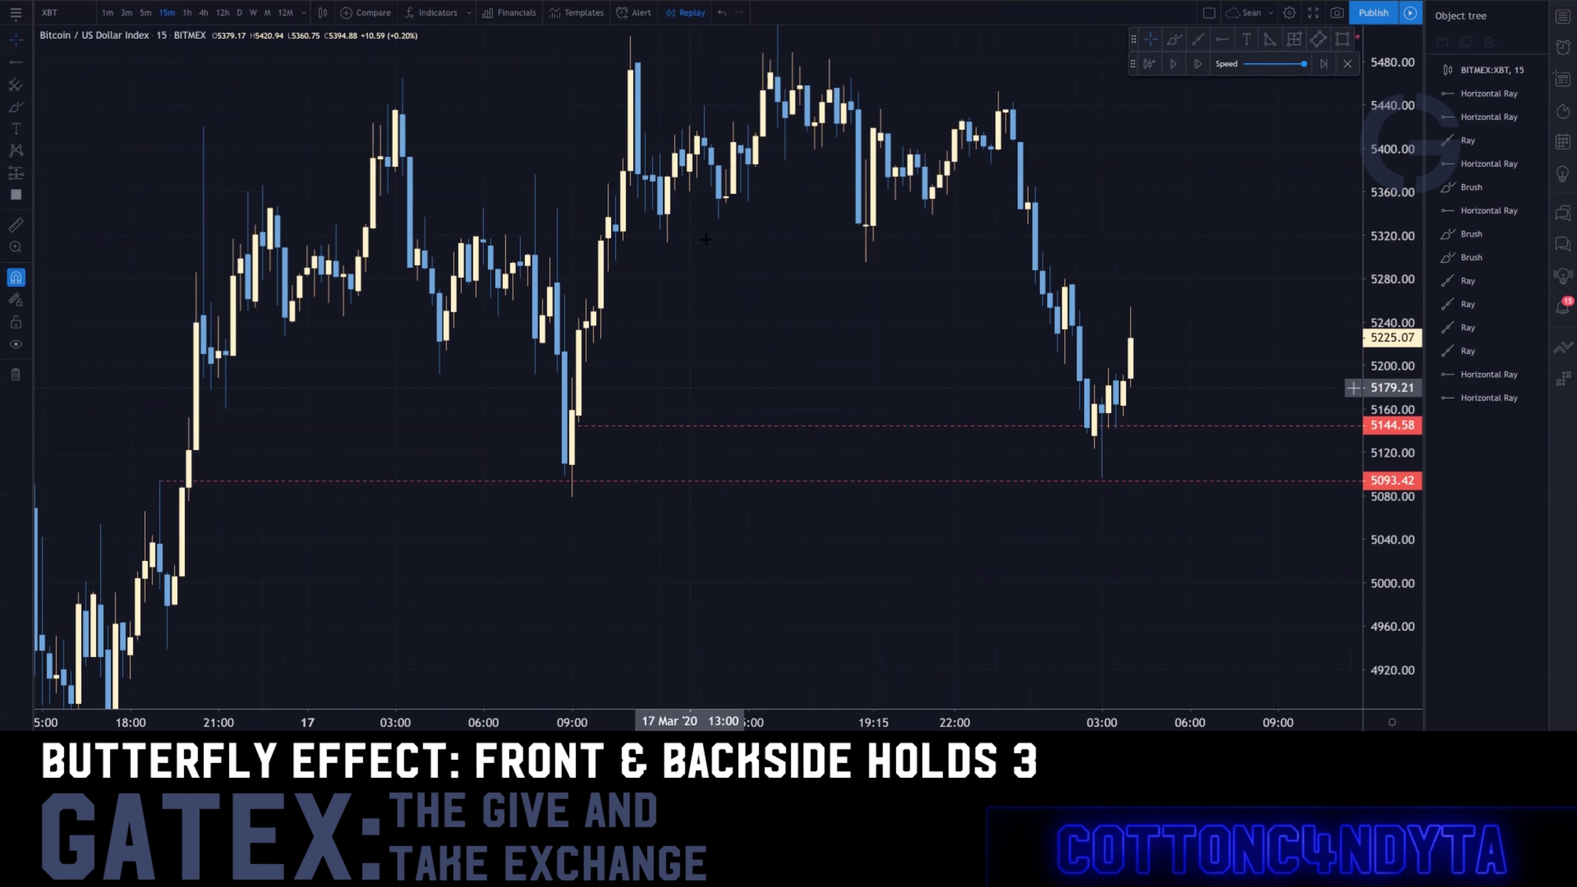
click(146, 13)
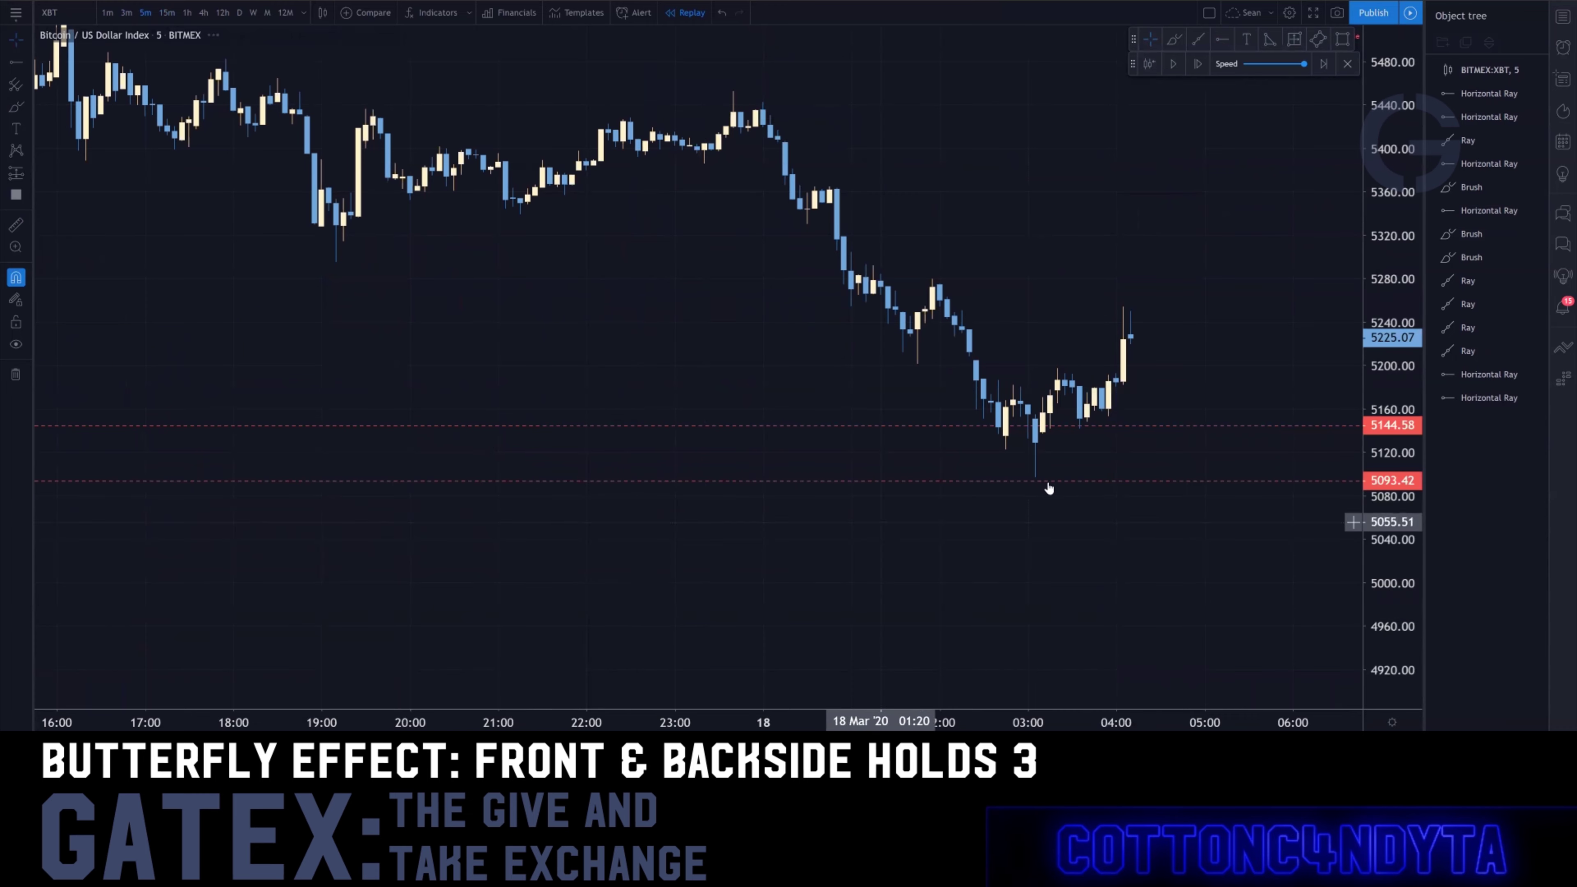
scroll(1128, 476, down, 5)
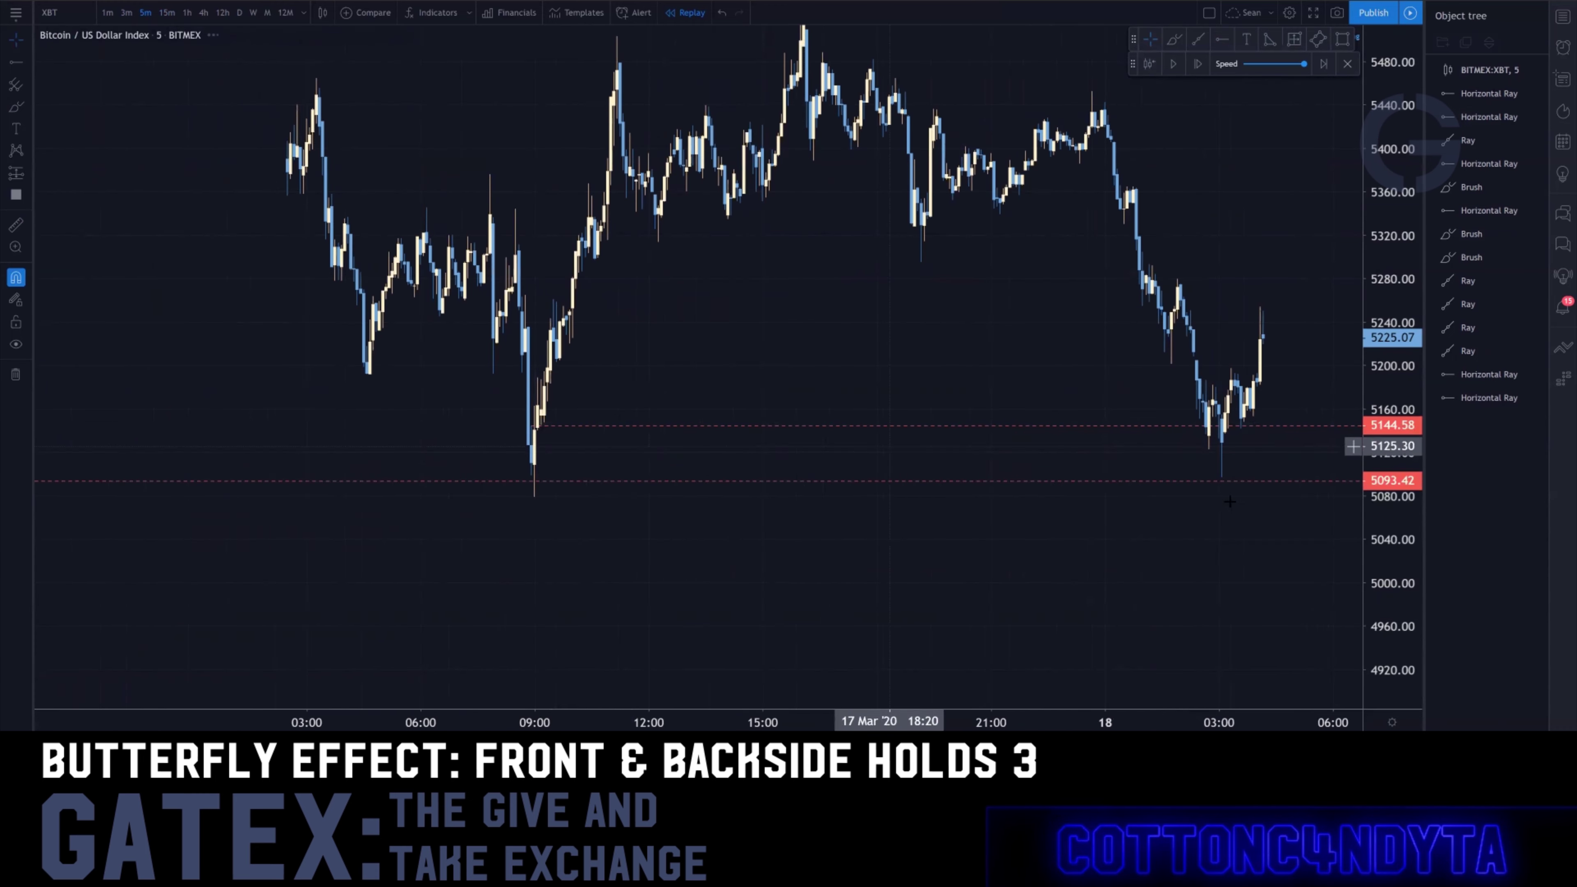
click(1203, 429)
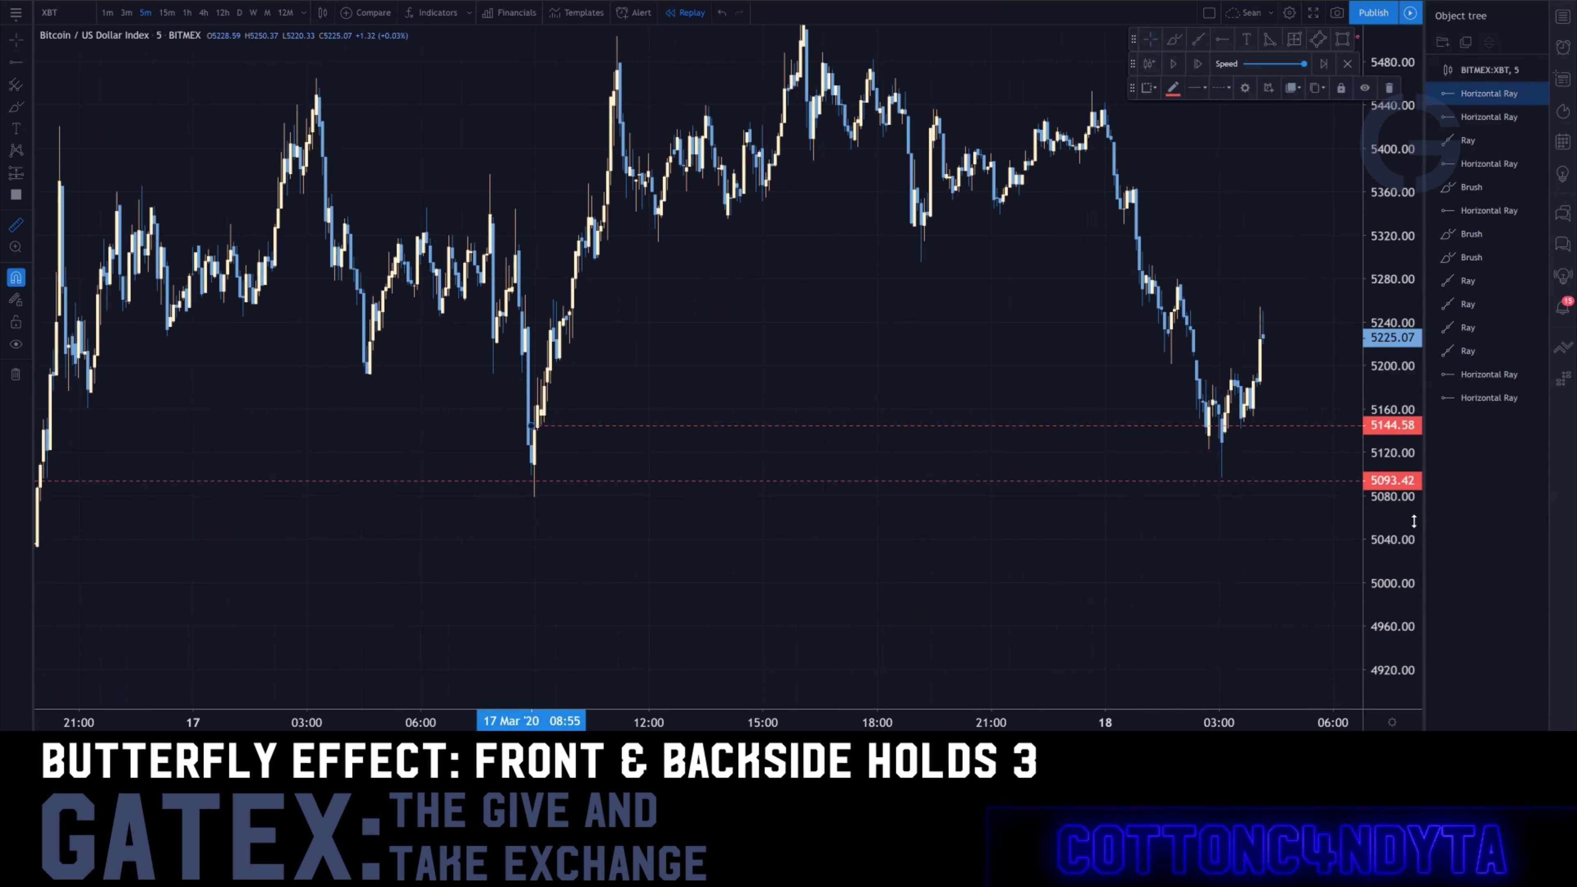
drag(1413, 520, 1409, 192)
scroll(1294, 472, up, 8)
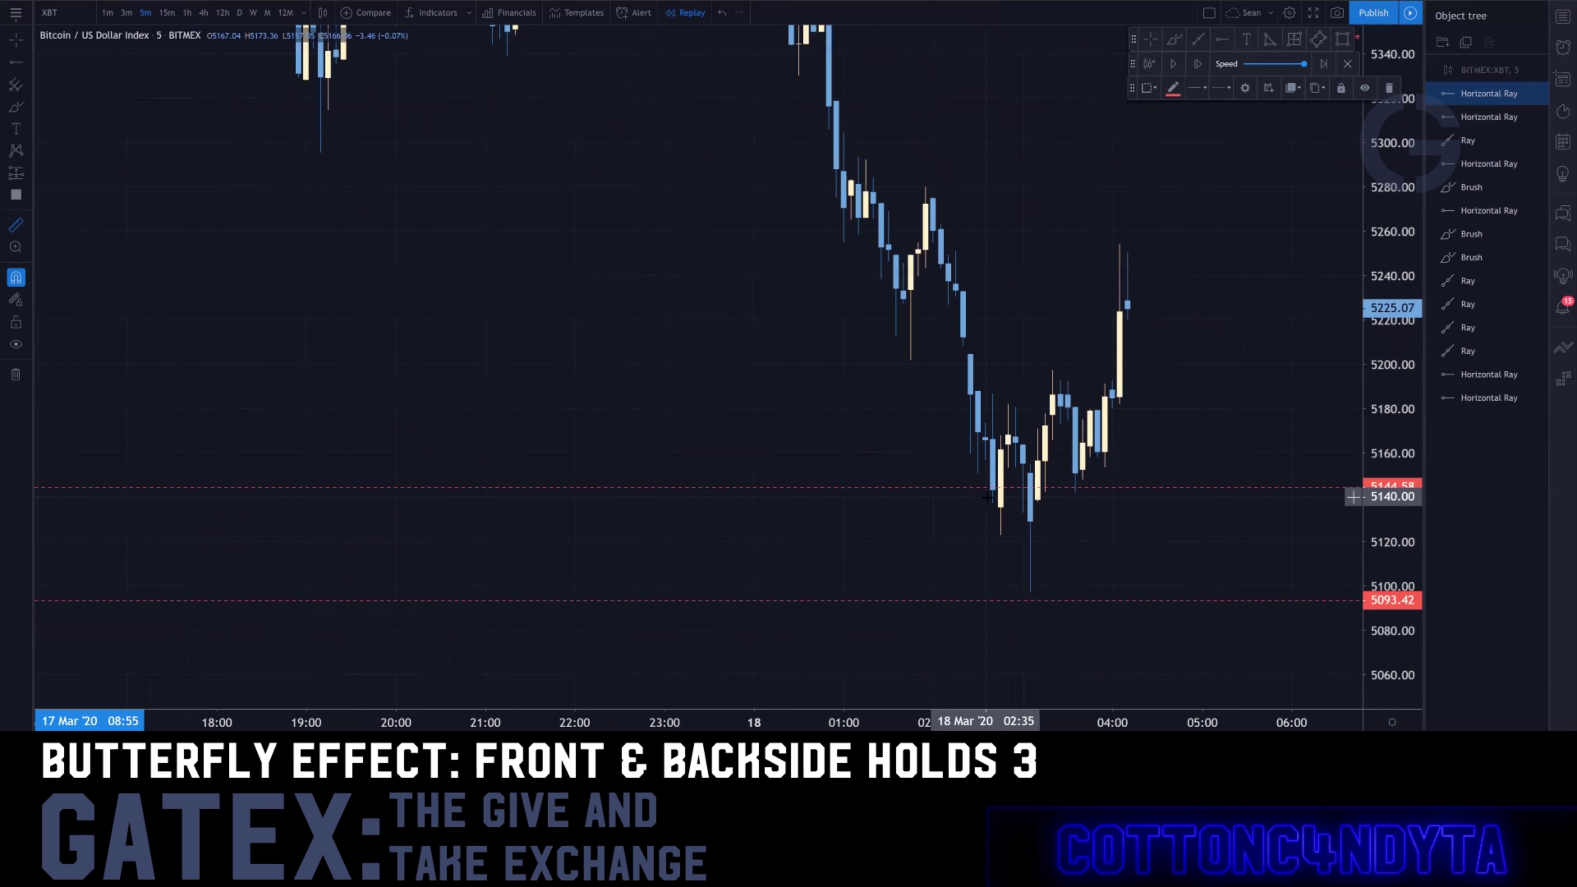
click(990, 490)
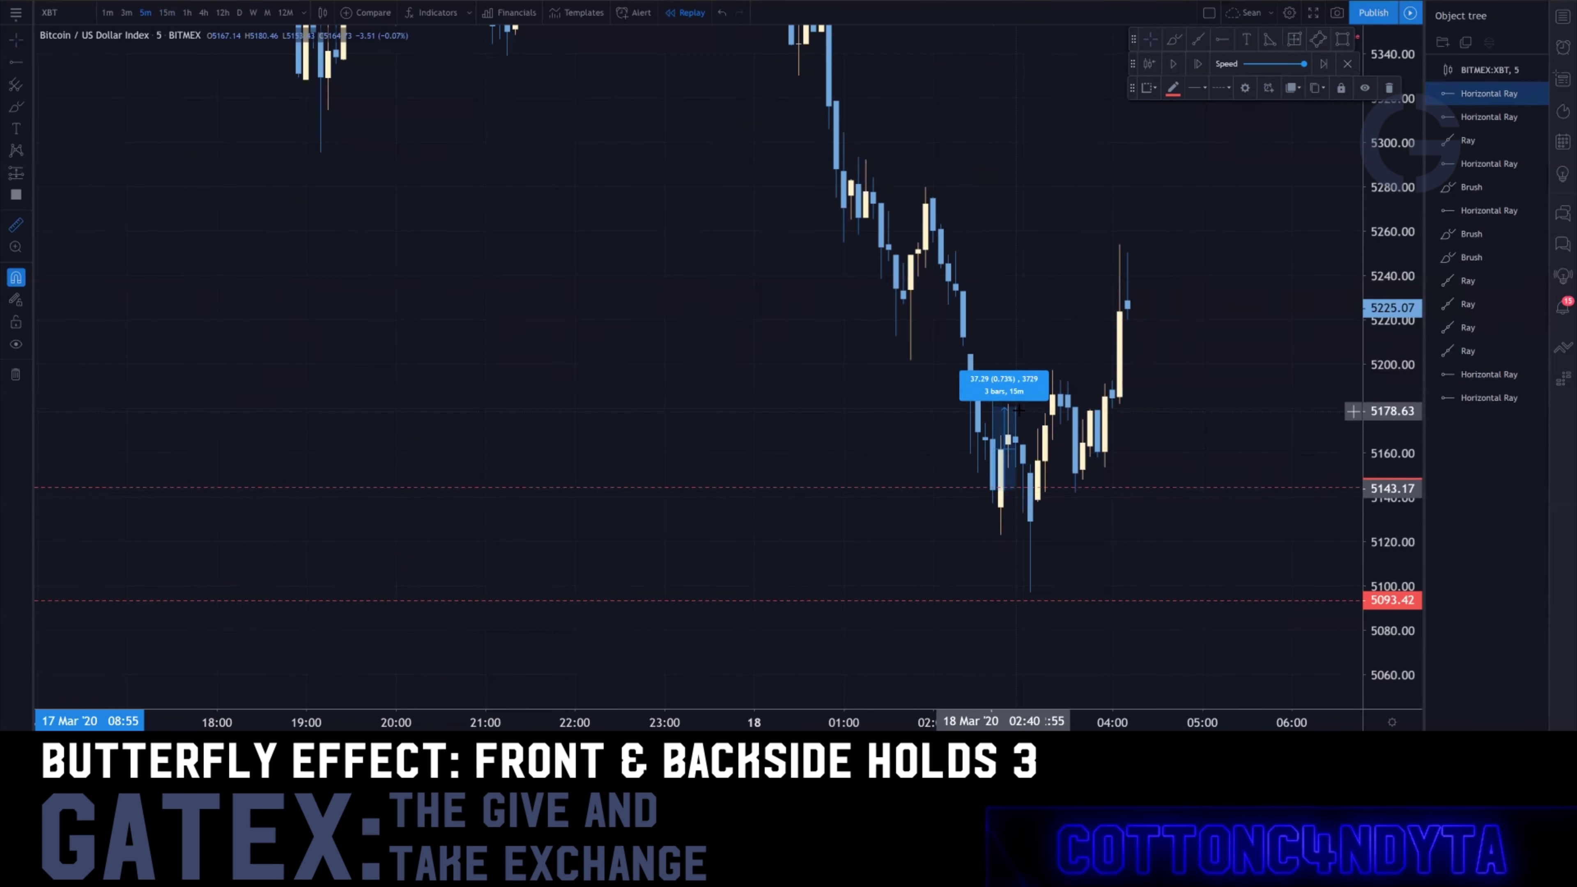
click(1026, 405)
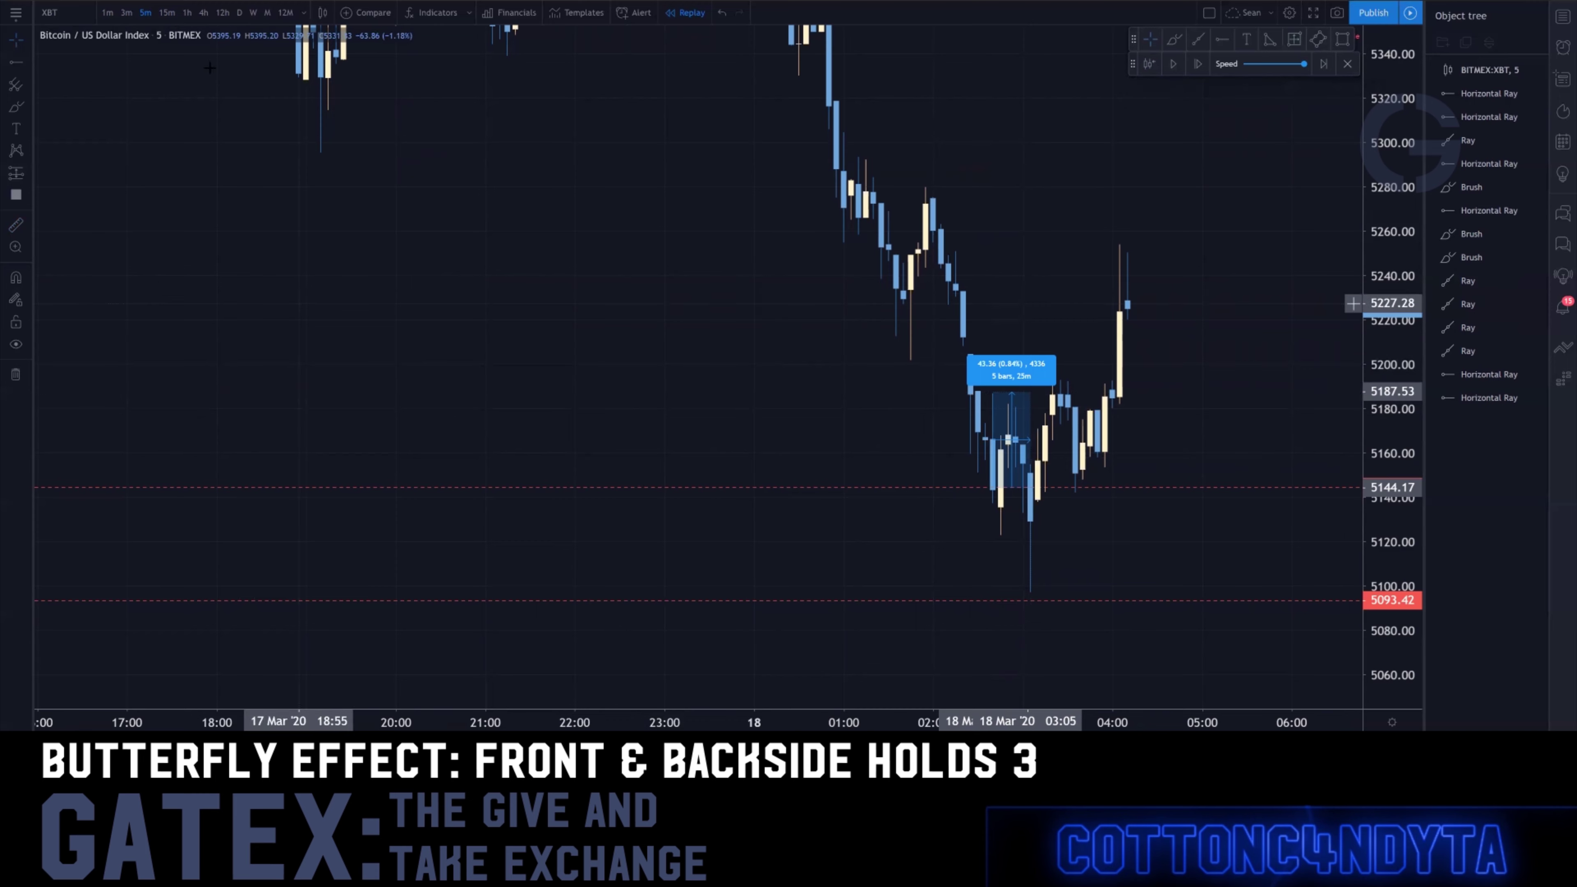
Add a horizontal ray on the 3-minute chart and fit it on 5-minute candles to the 18 March 01:45 low at 5201.43
click(126, 12)
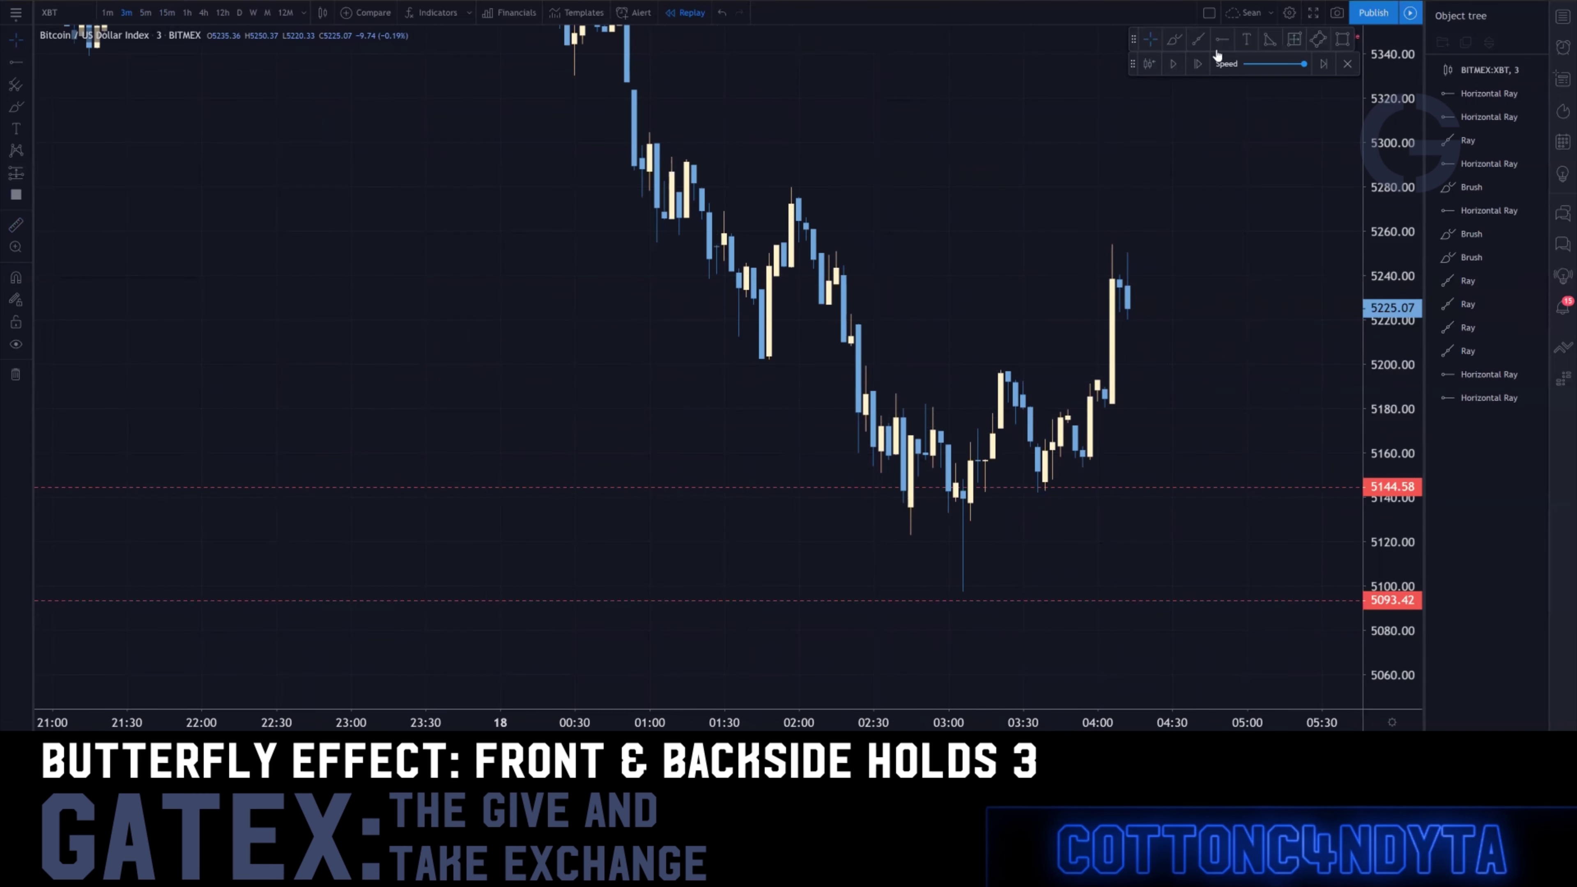
click(799, 187)
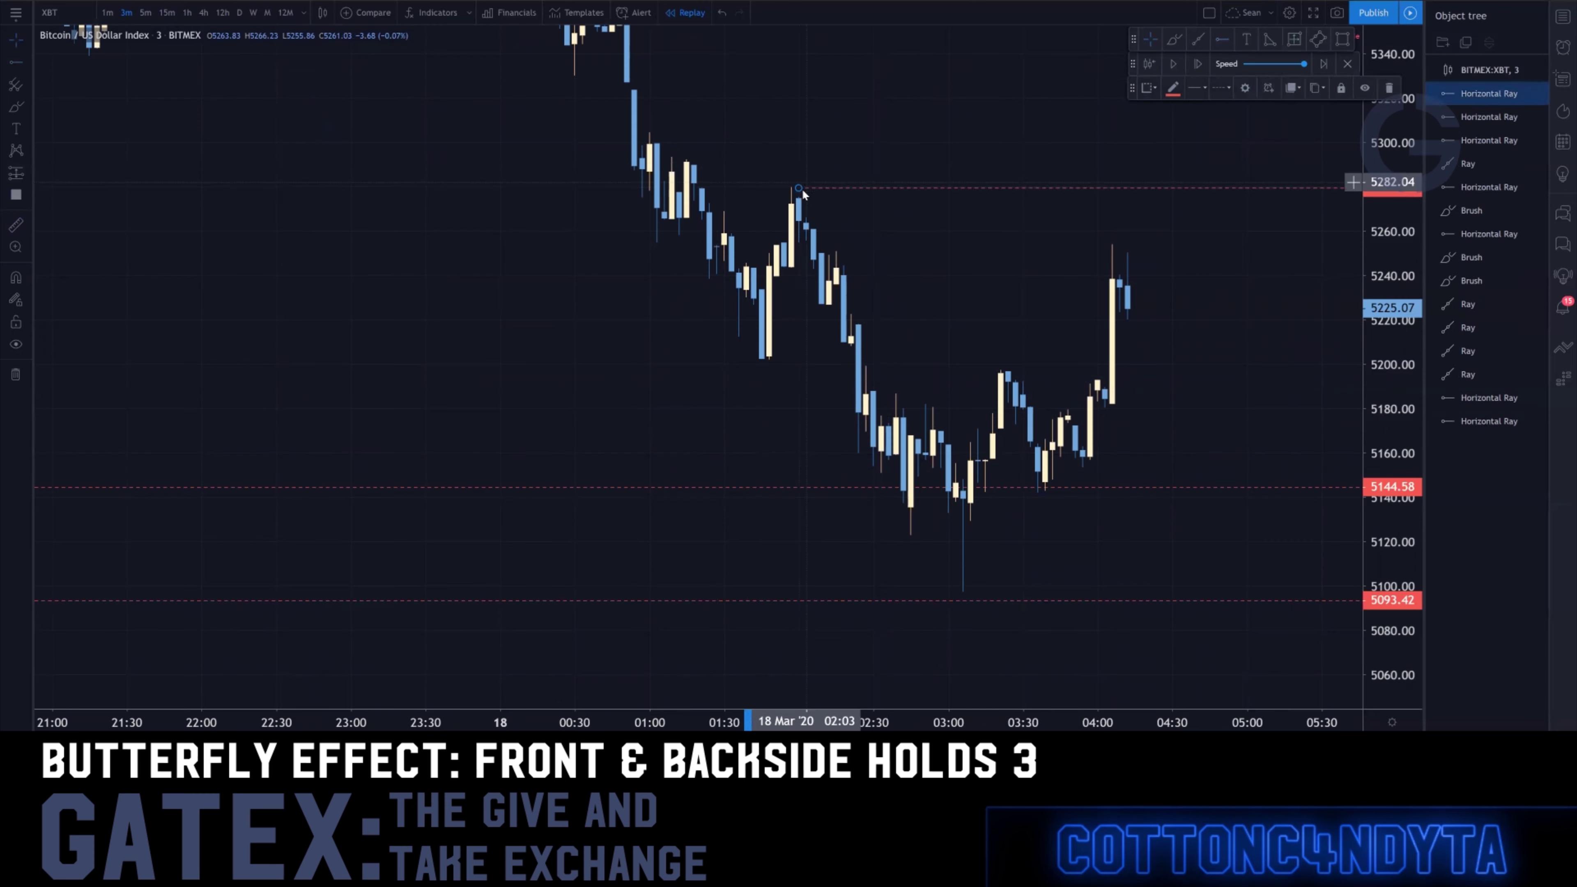
drag(763, 334, 767, 360)
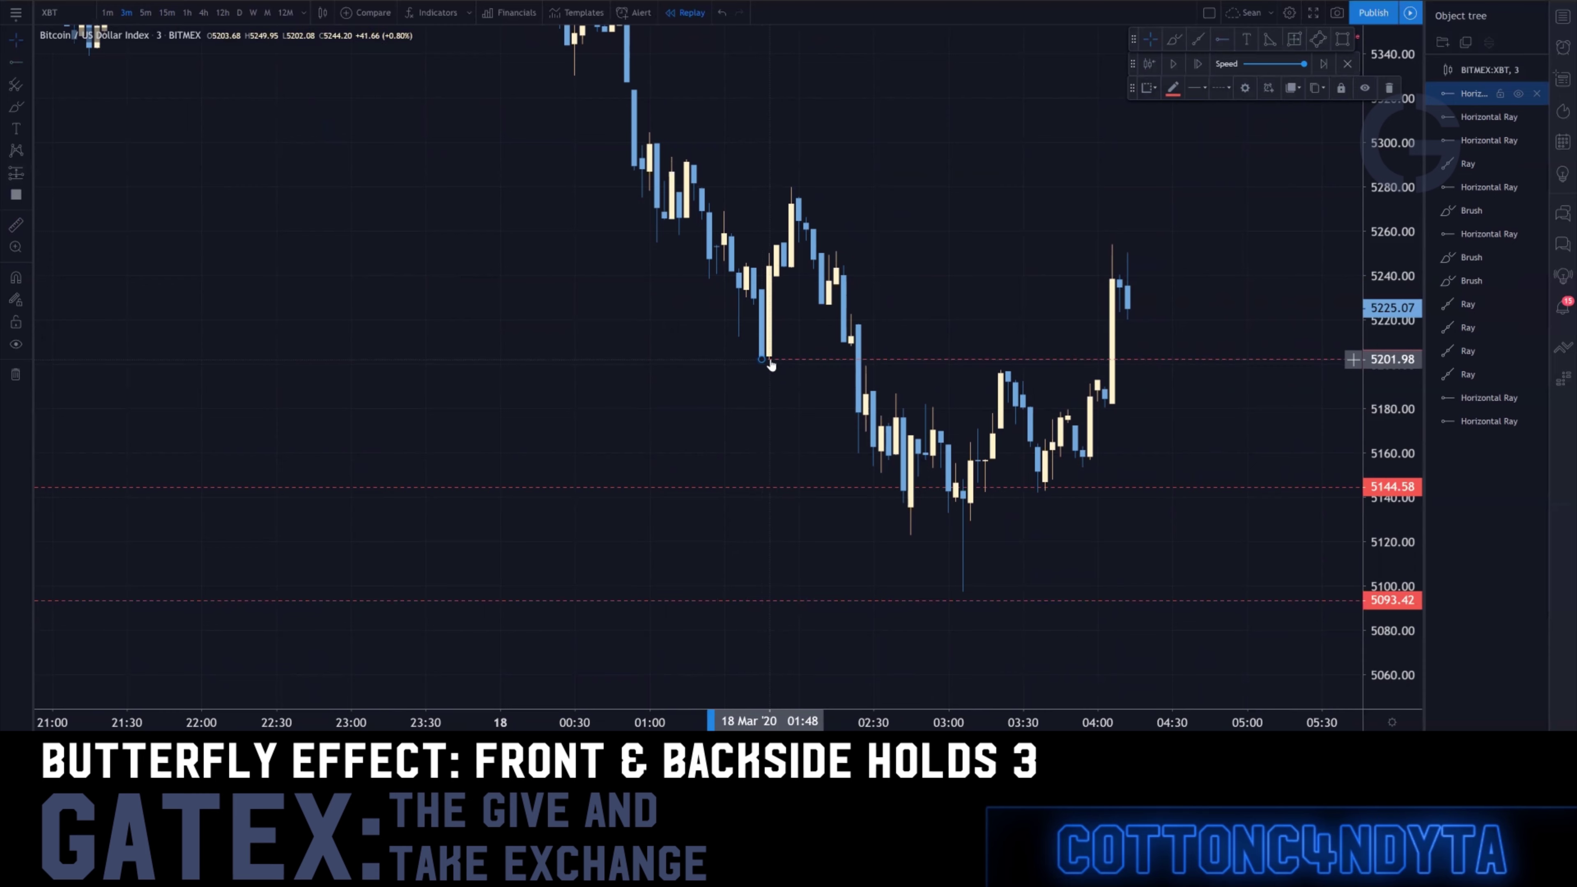
click(146, 13)
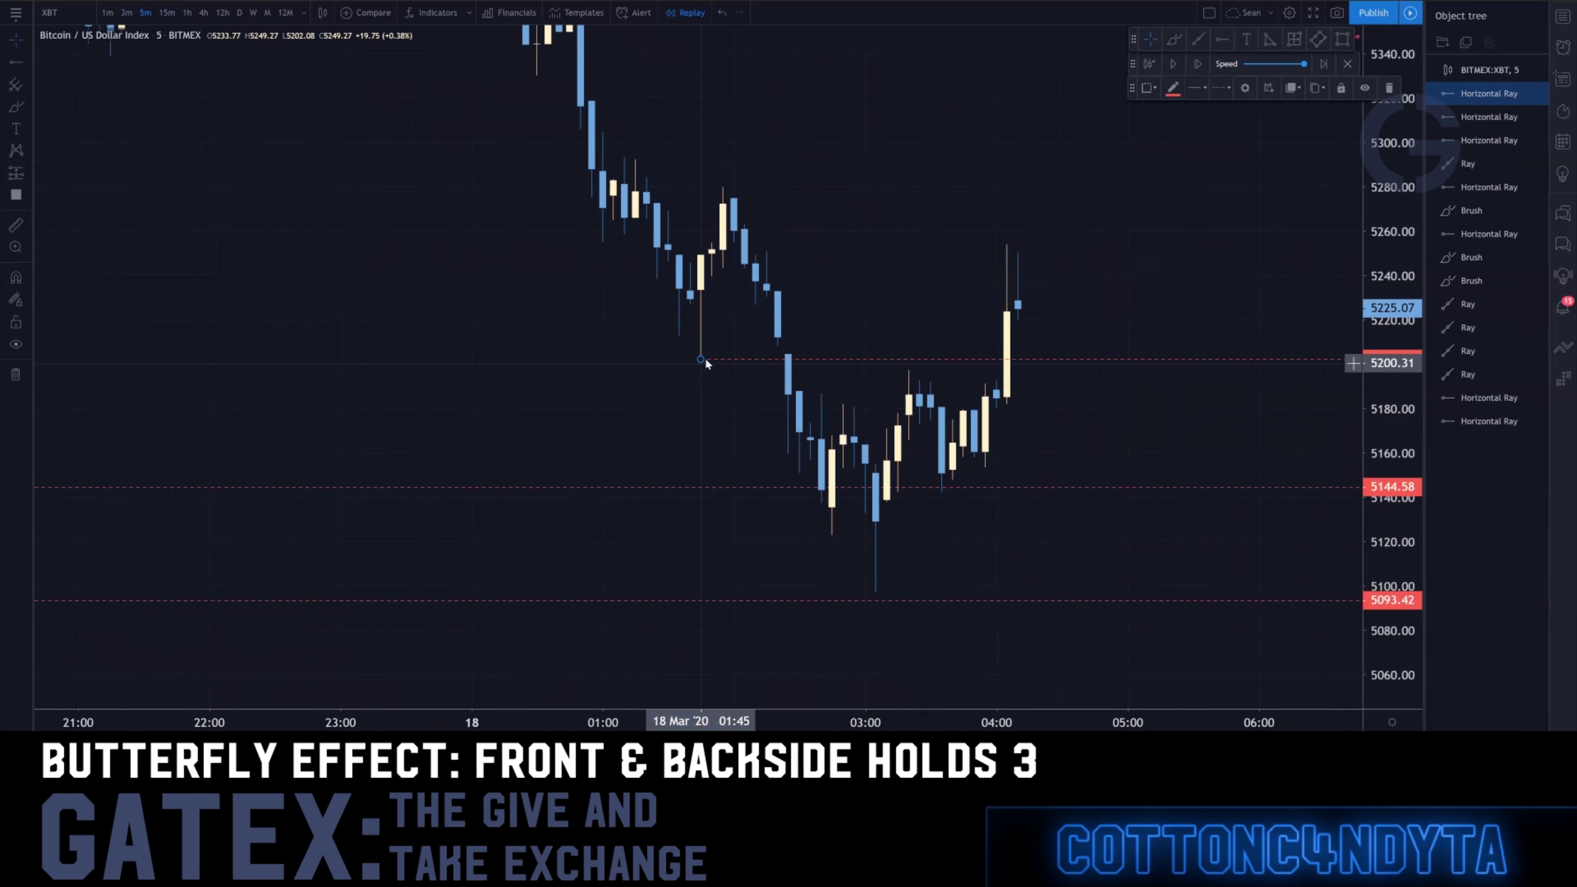
mouse_move(702, 359)
mouse_down()
mouse_move(739, 187)
mouse_move(705, 362)
mouse_up()
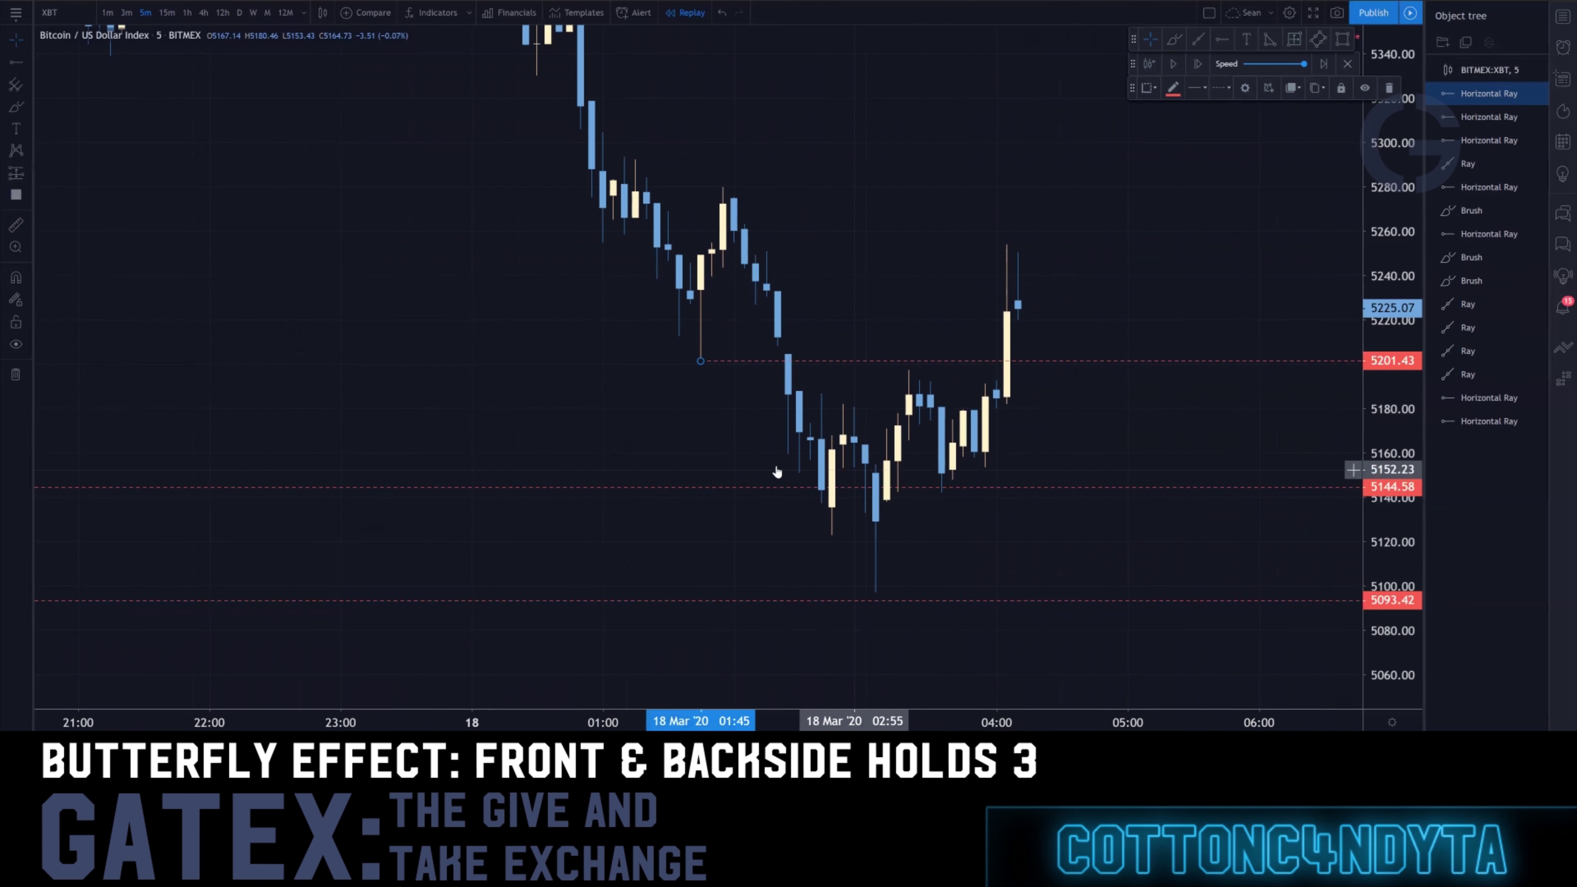
Move the 5201.43 ray to the 18 March 03:05 candle and delete it
drag(700, 361, 877, 522)
key(Delete)
Compress the price scale and play the replay until about 07:20 on 18 March
drag(1008, 156, 832, 425)
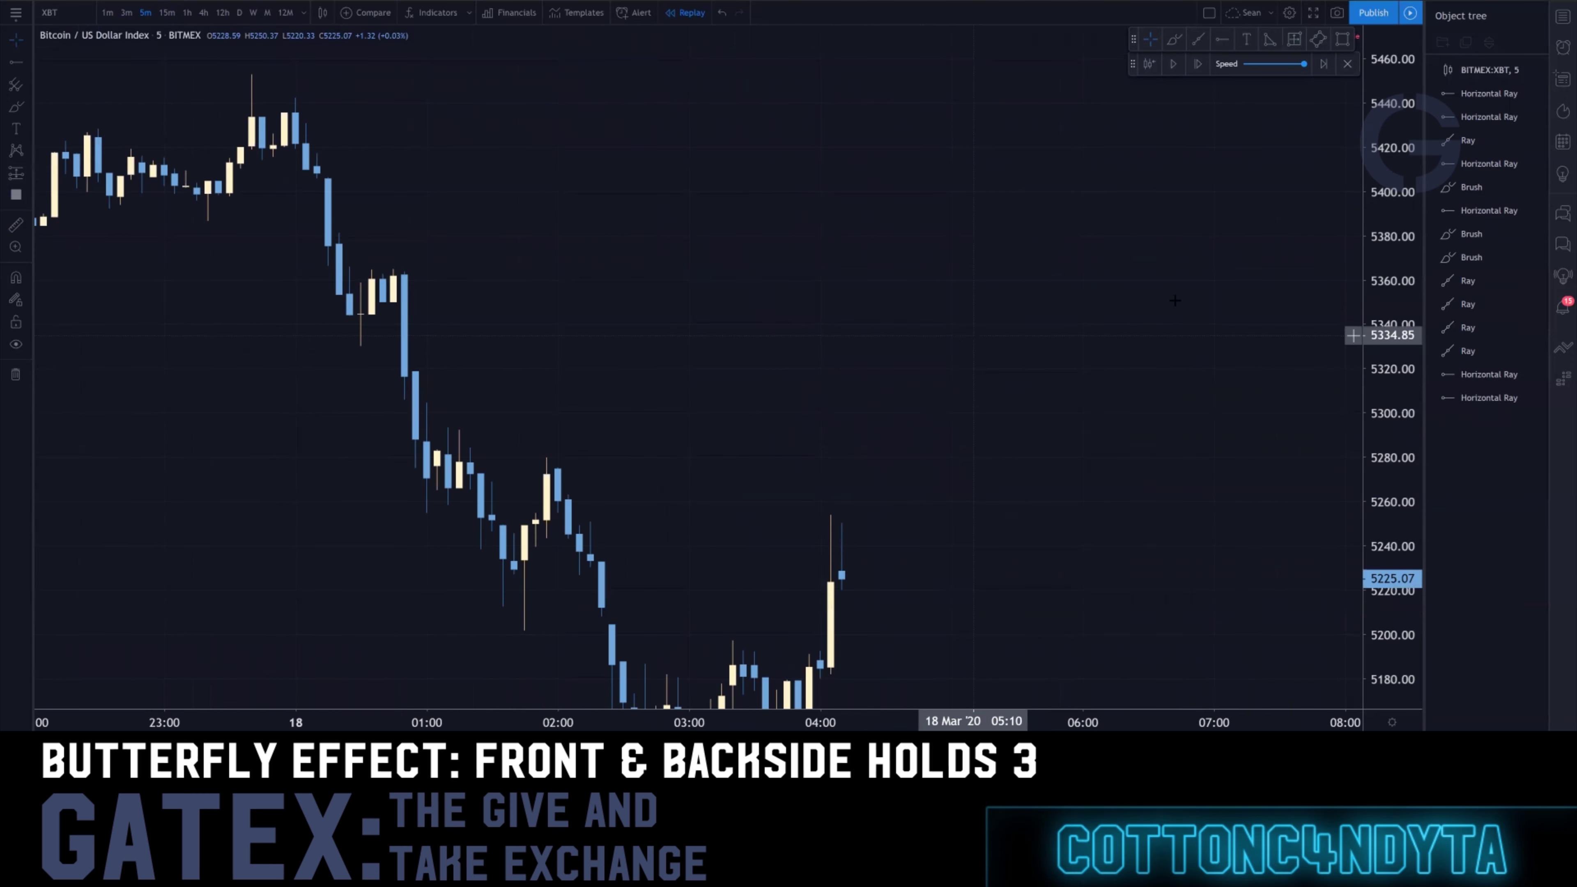
drag(1384, 169, 1384, 313)
click(1172, 63)
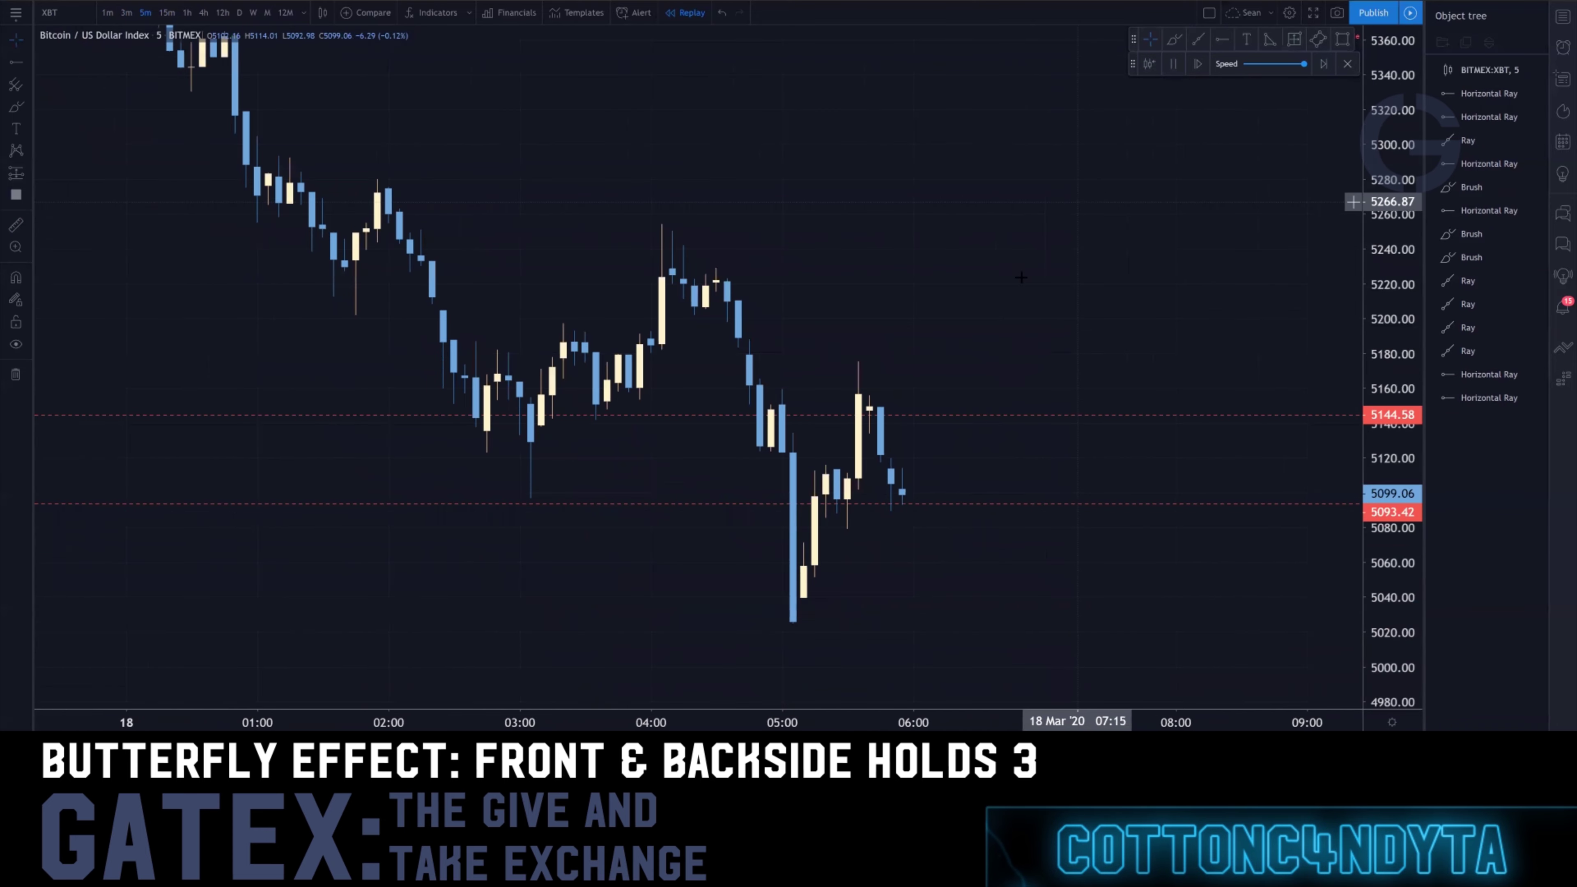
click(1179, 64)
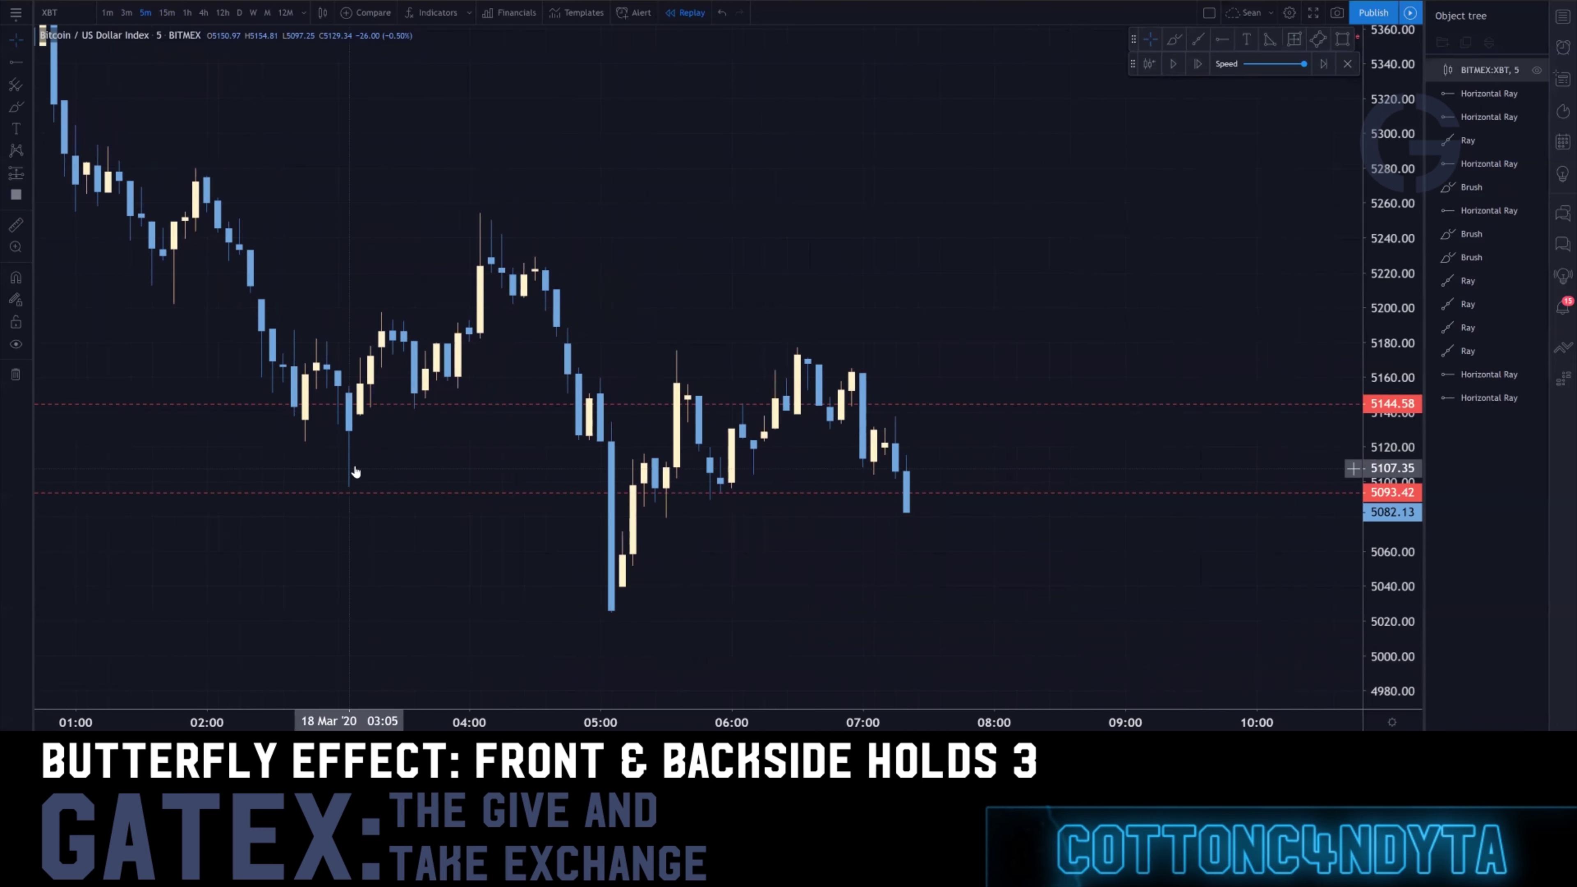
Move the 5093.42 ray to the 16 March 19:05 candle at 5047.30, with magnet mode turned on for snapping
scroll(426, 483, down, 10)
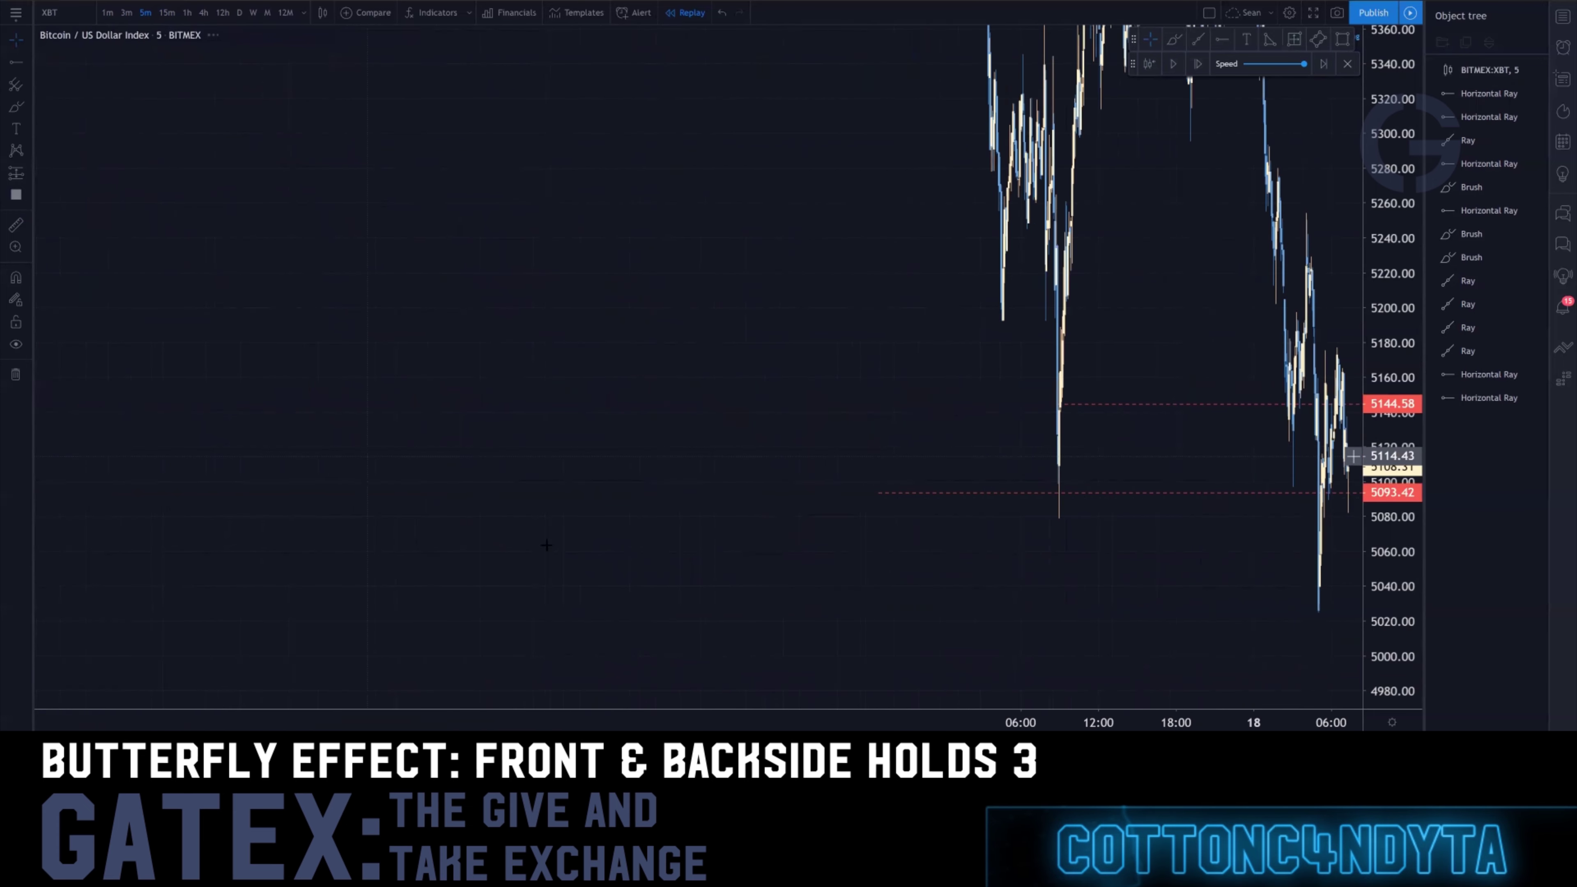
scroll(768, 564, up, 10)
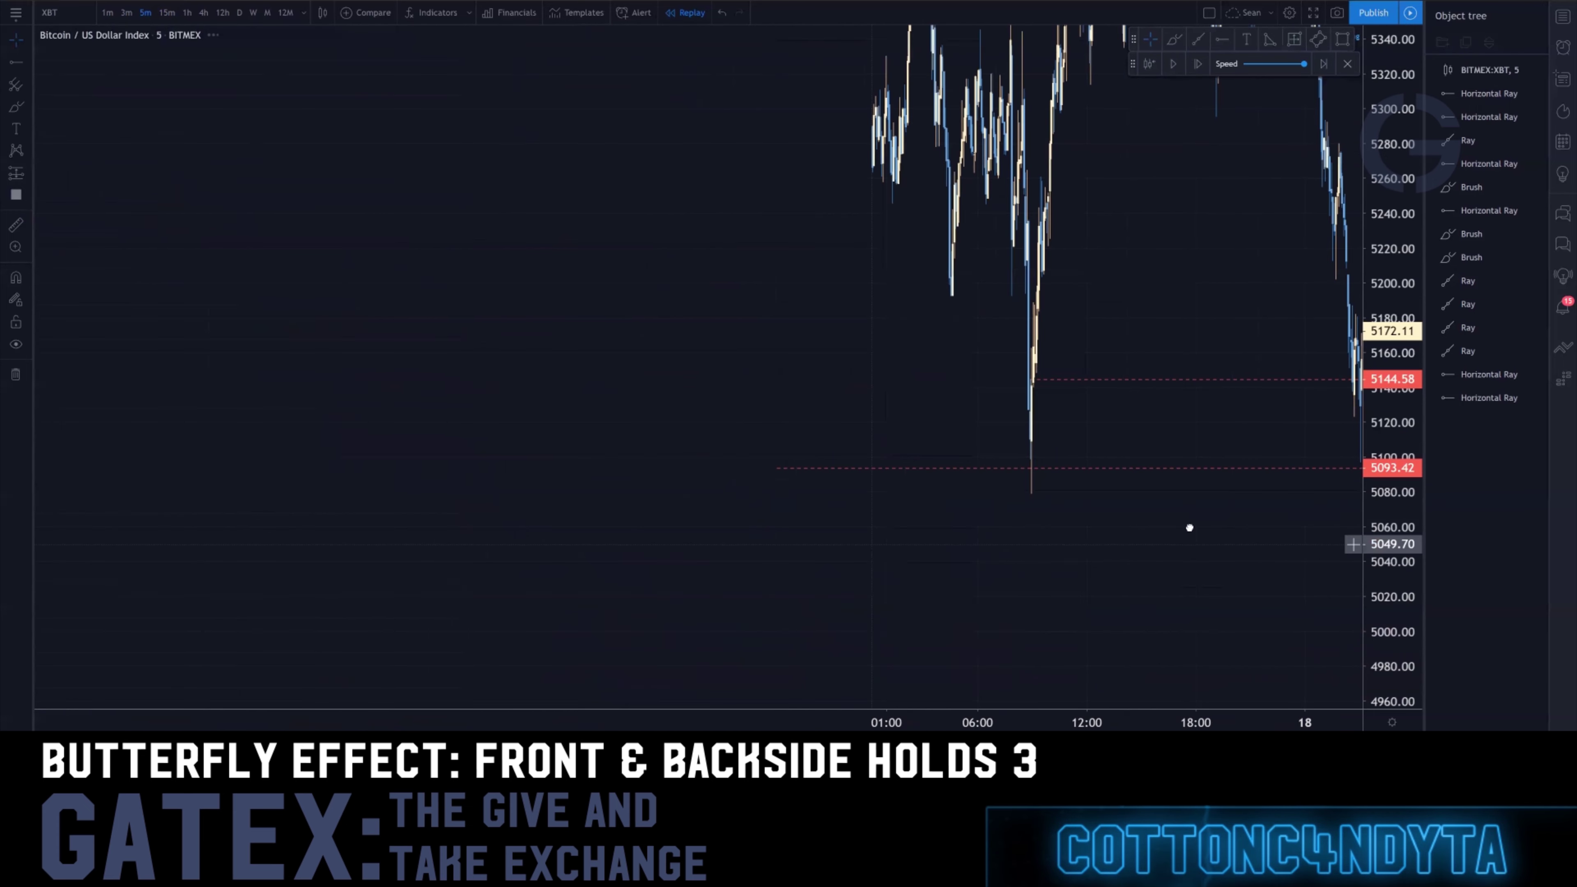
drag(666, 530, 1065, 545)
drag(1125, 495, 952, 560)
scroll(938, 512, up, 4)
drag(823, 519, 610, 440)
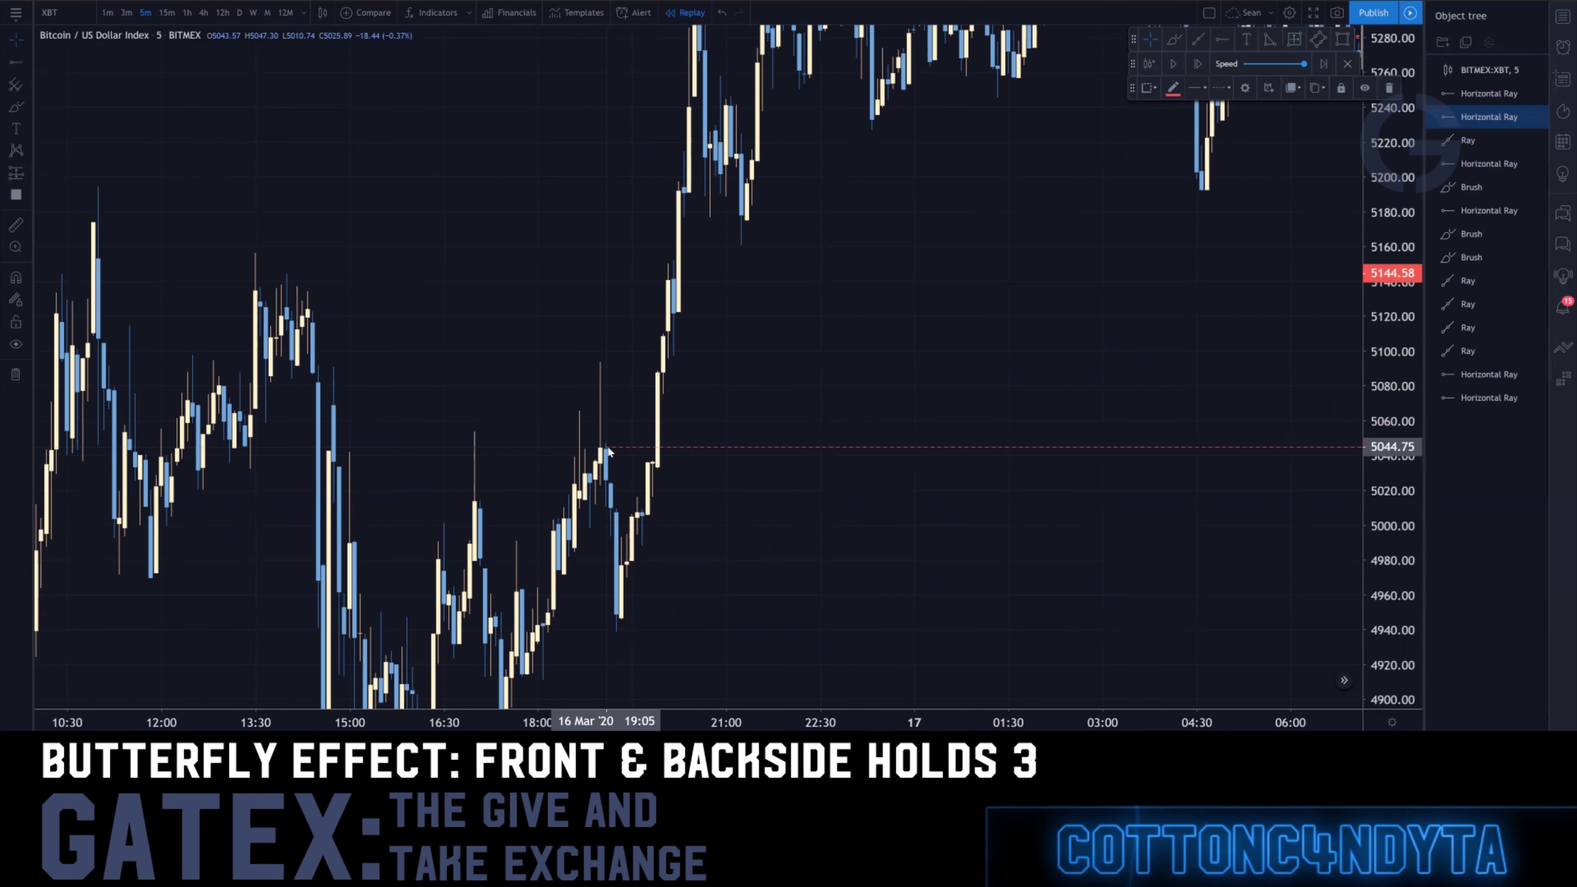
click(16, 278)
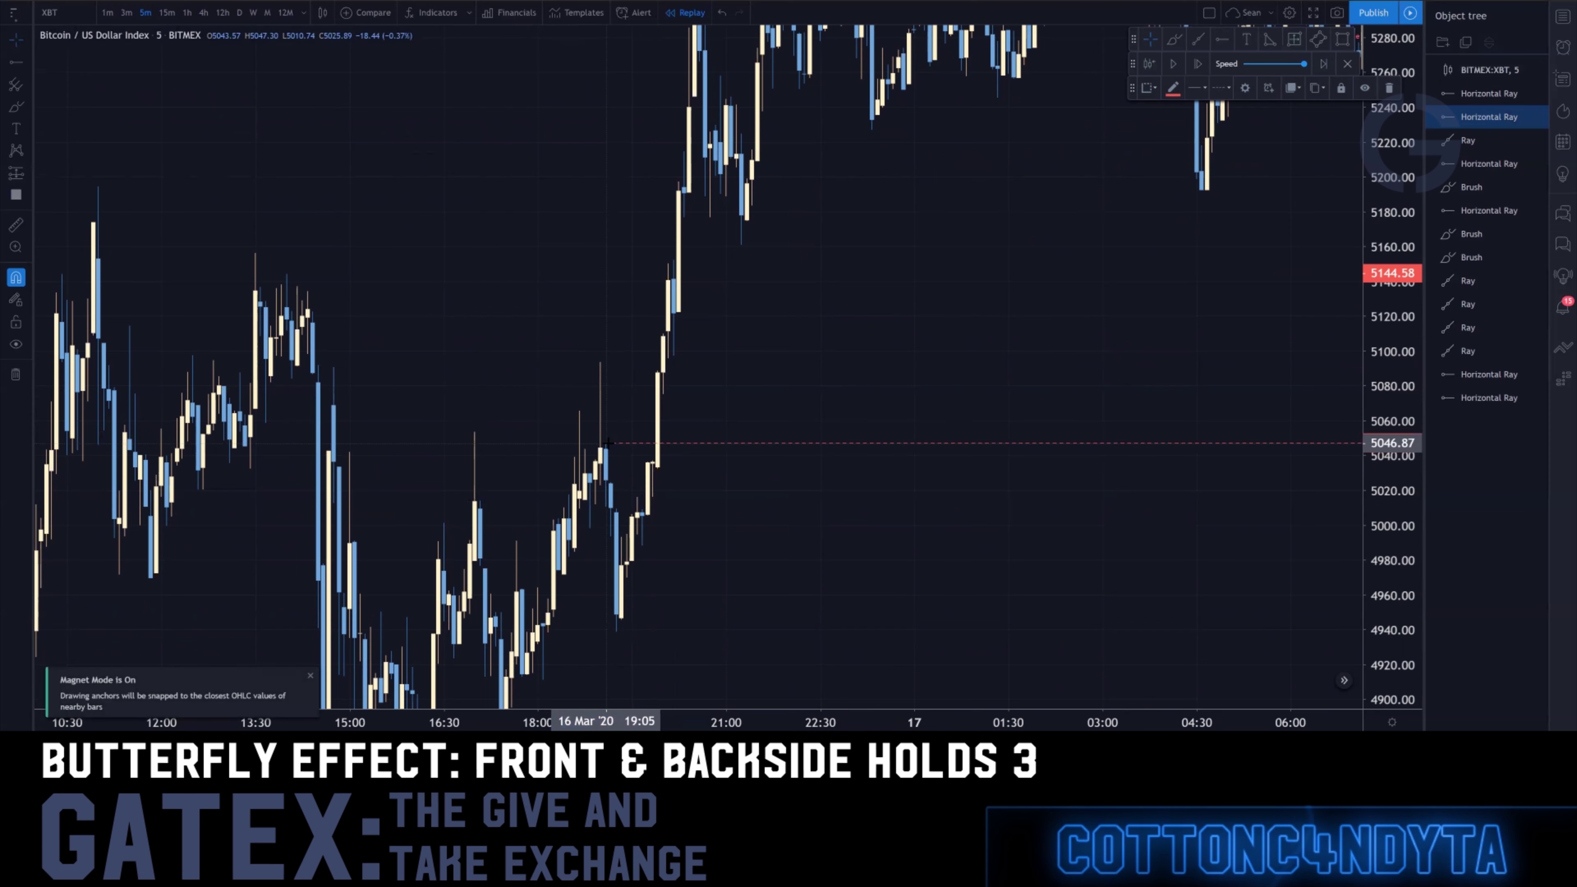
Duplicate the 5047.30 ray and place the copy at 5009.20 on the candles before the breakout
key(ctrl+c)
key(ctrl+v)
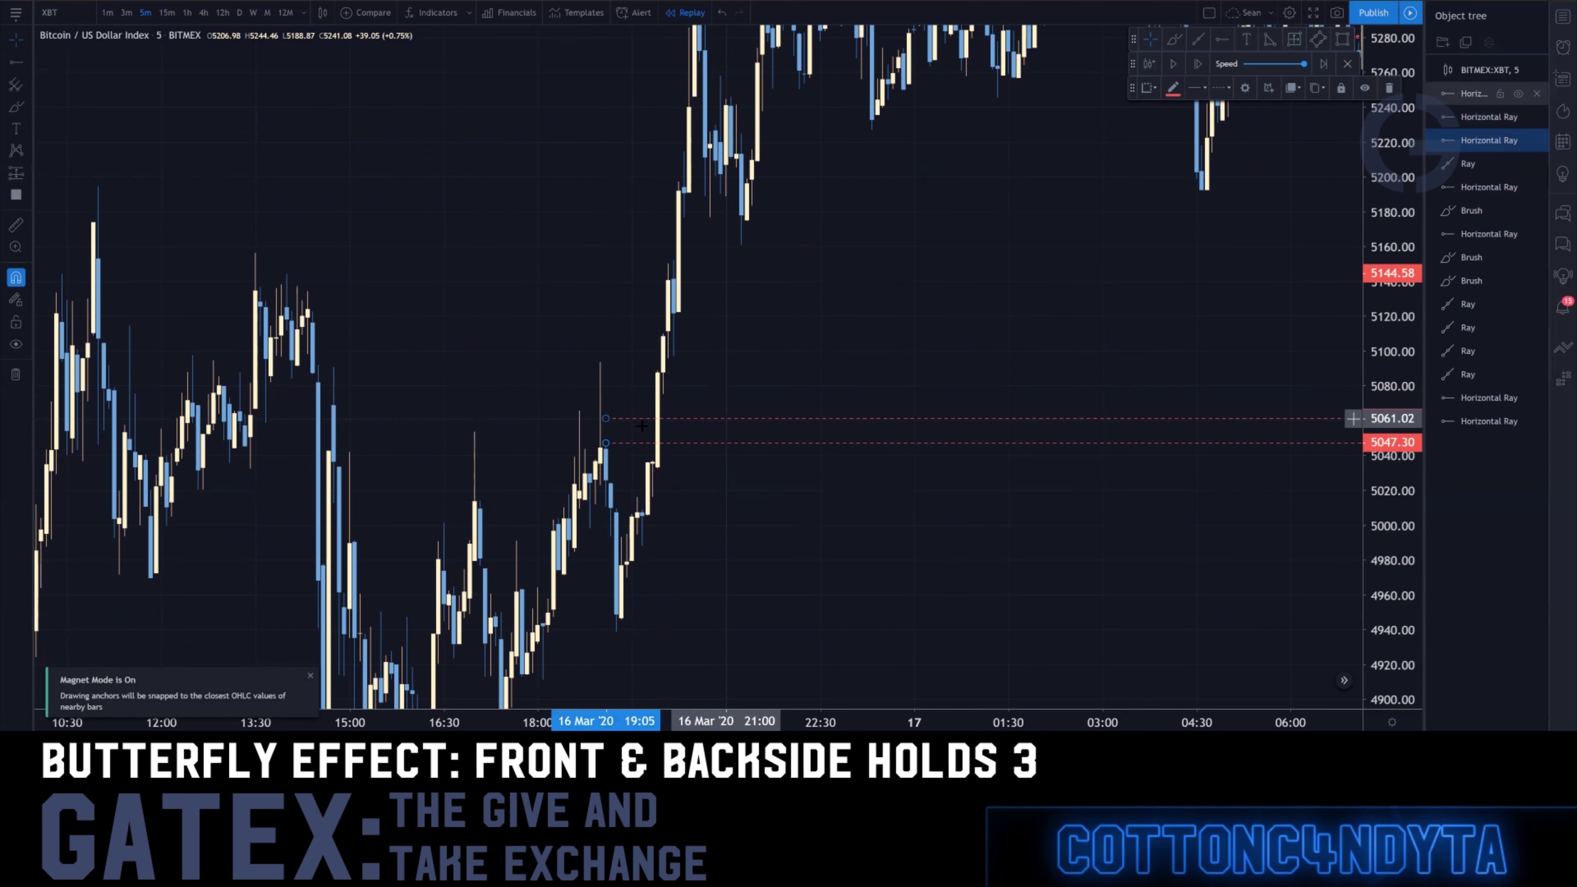
drag(606, 423, 643, 510)
Measure the bounce from the 5047.30 ray at the 18 March 05:05 candle up to the highs that follow
drag(930, 468, 150, 389)
drag(1055, 253, 439, 355)
scroll(1148, 405, down, 4)
drag(1148, 405, 785, 404)
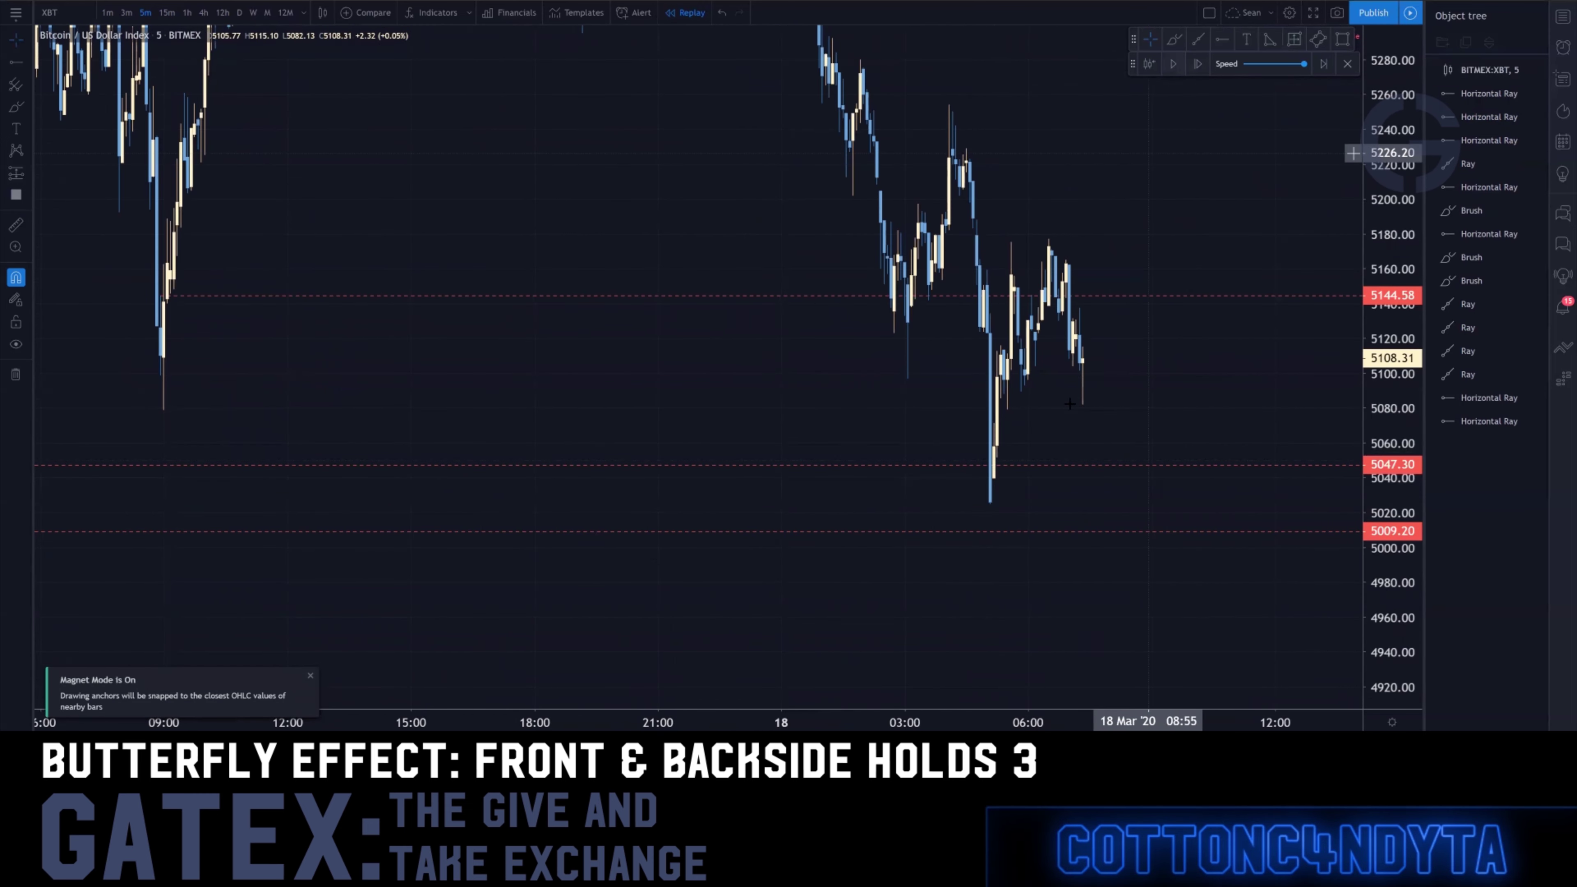
click(990, 464)
shift+click(990, 464)
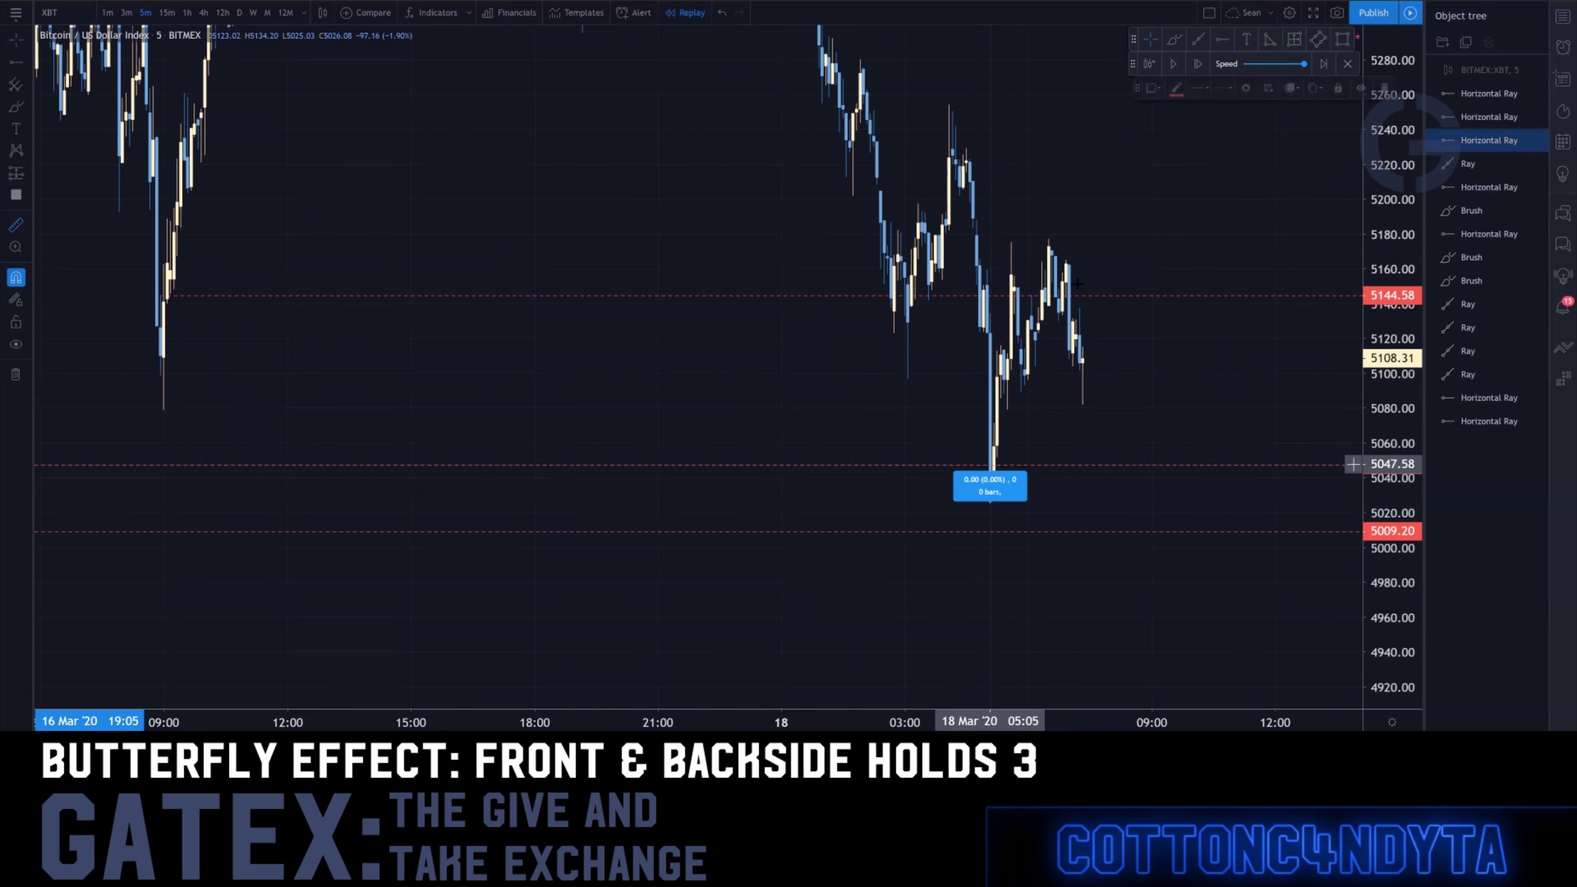
click(1086, 260)
Play the replay until about 08:50 on 18 March
scroll(1223, 236, up, 1)
scroll(1224, 236, up, 3)
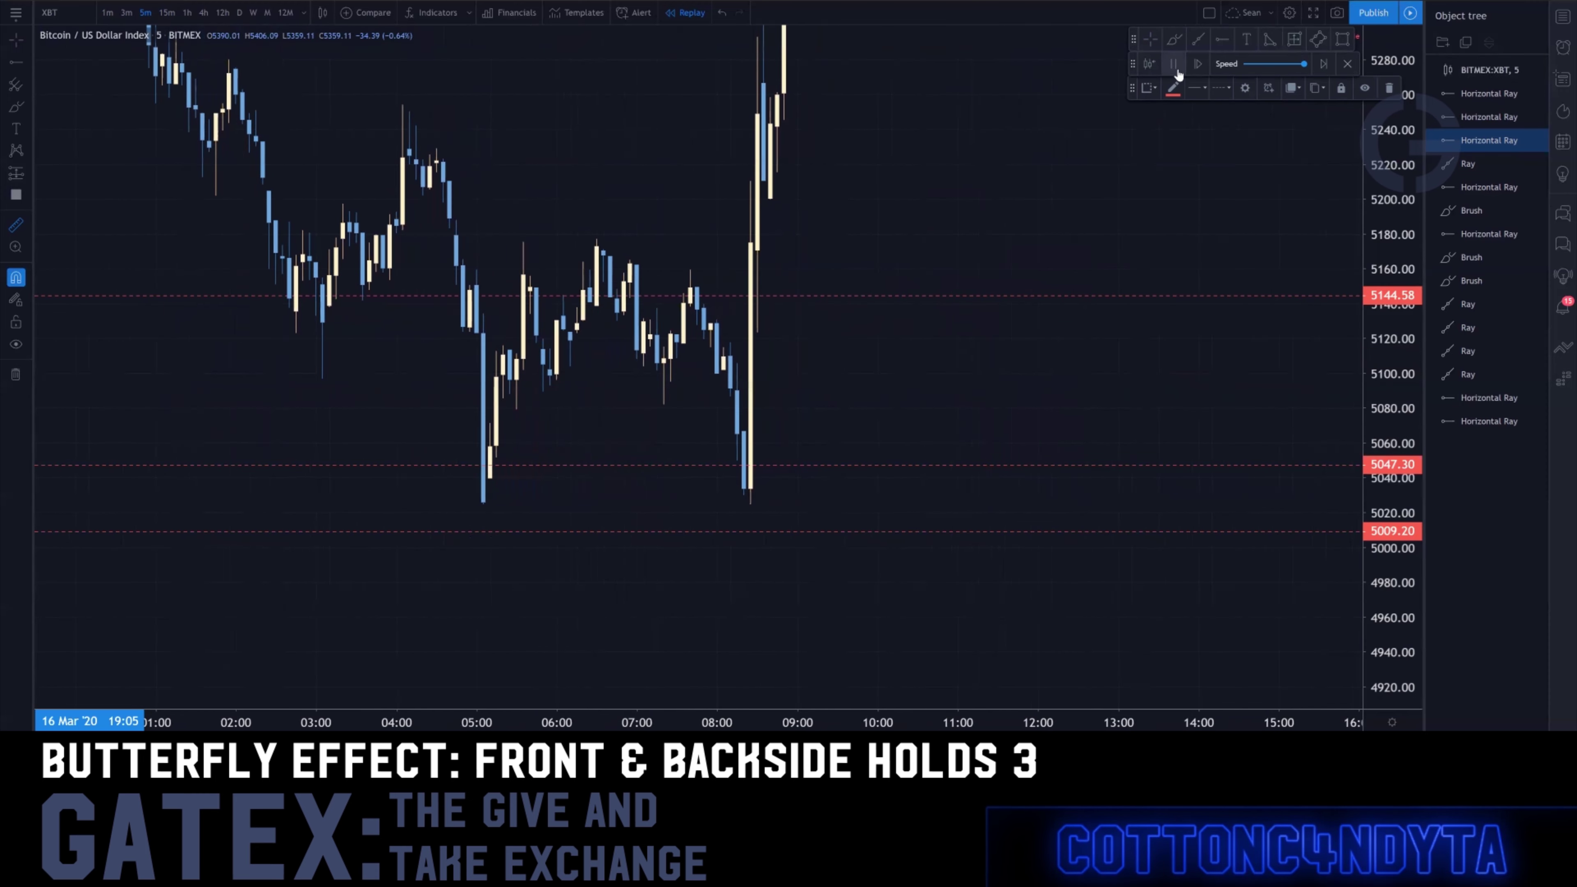
click(1175, 67)
Continue the replay to about 16:30 on 18 March with the price scale compressed to show all three rays
scroll(961, 231, down, 2)
scroll(961, 231, down, 2)
drag(1043, 211, 976, 512)
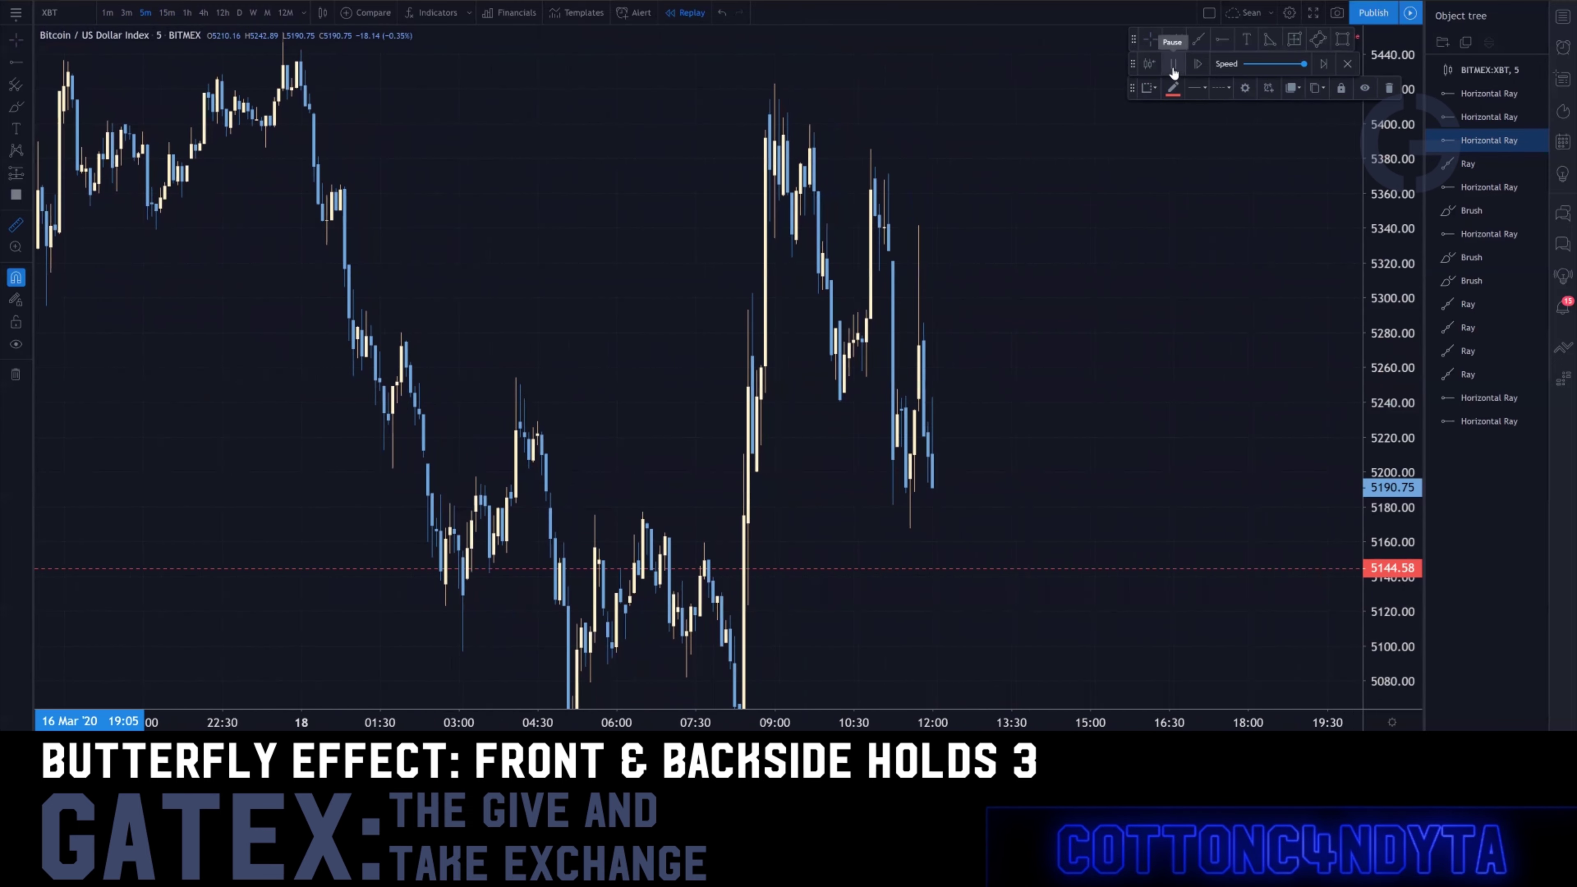
drag(1404, 205, 1404, 279)
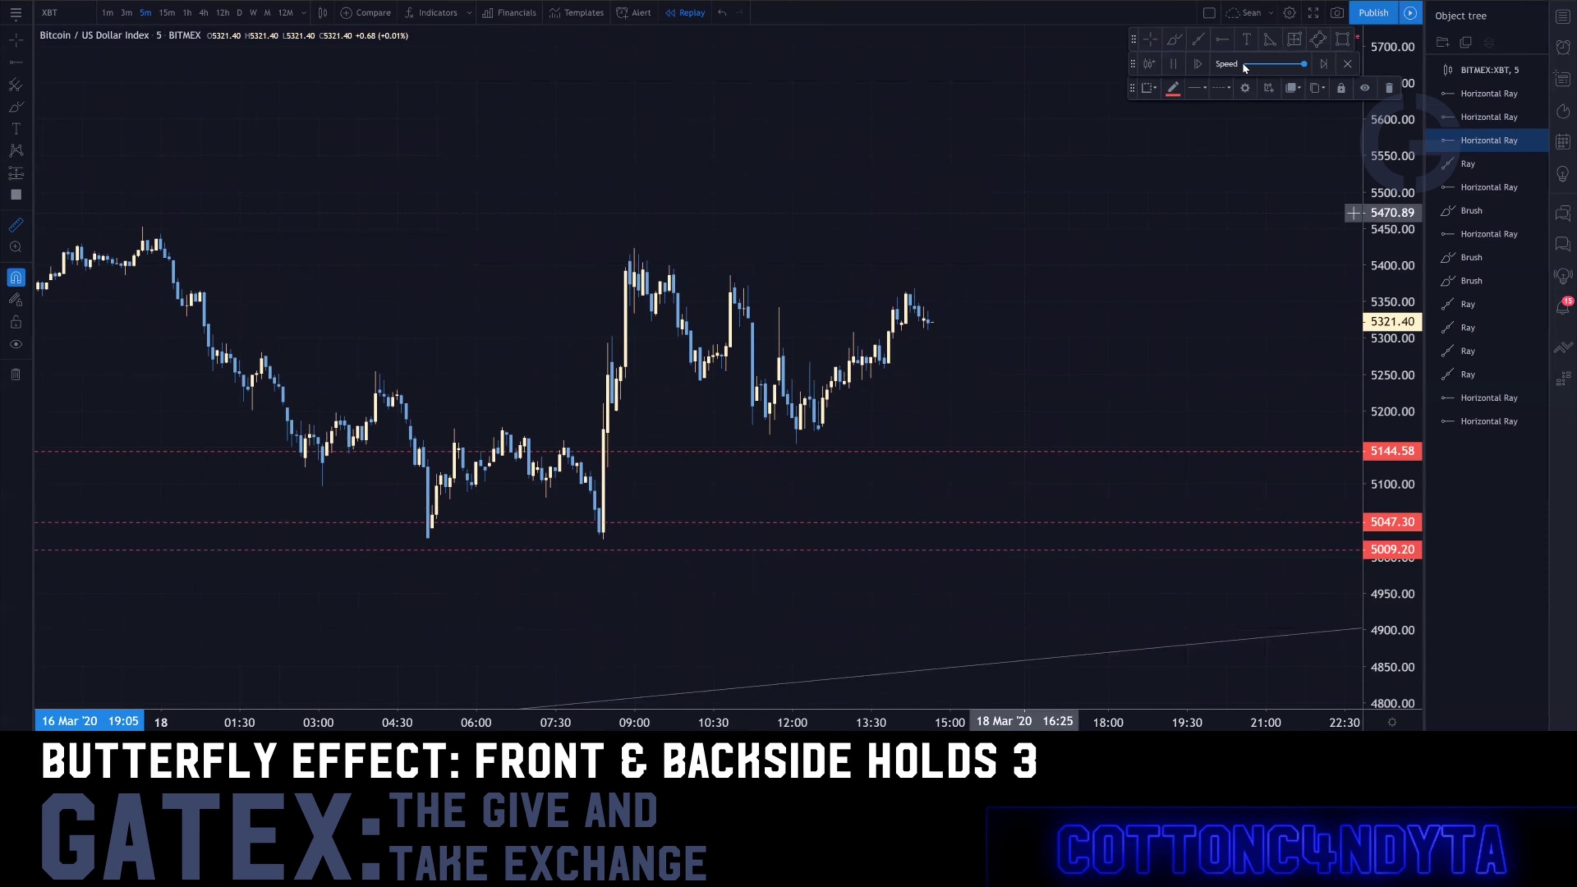
click(1171, 64)
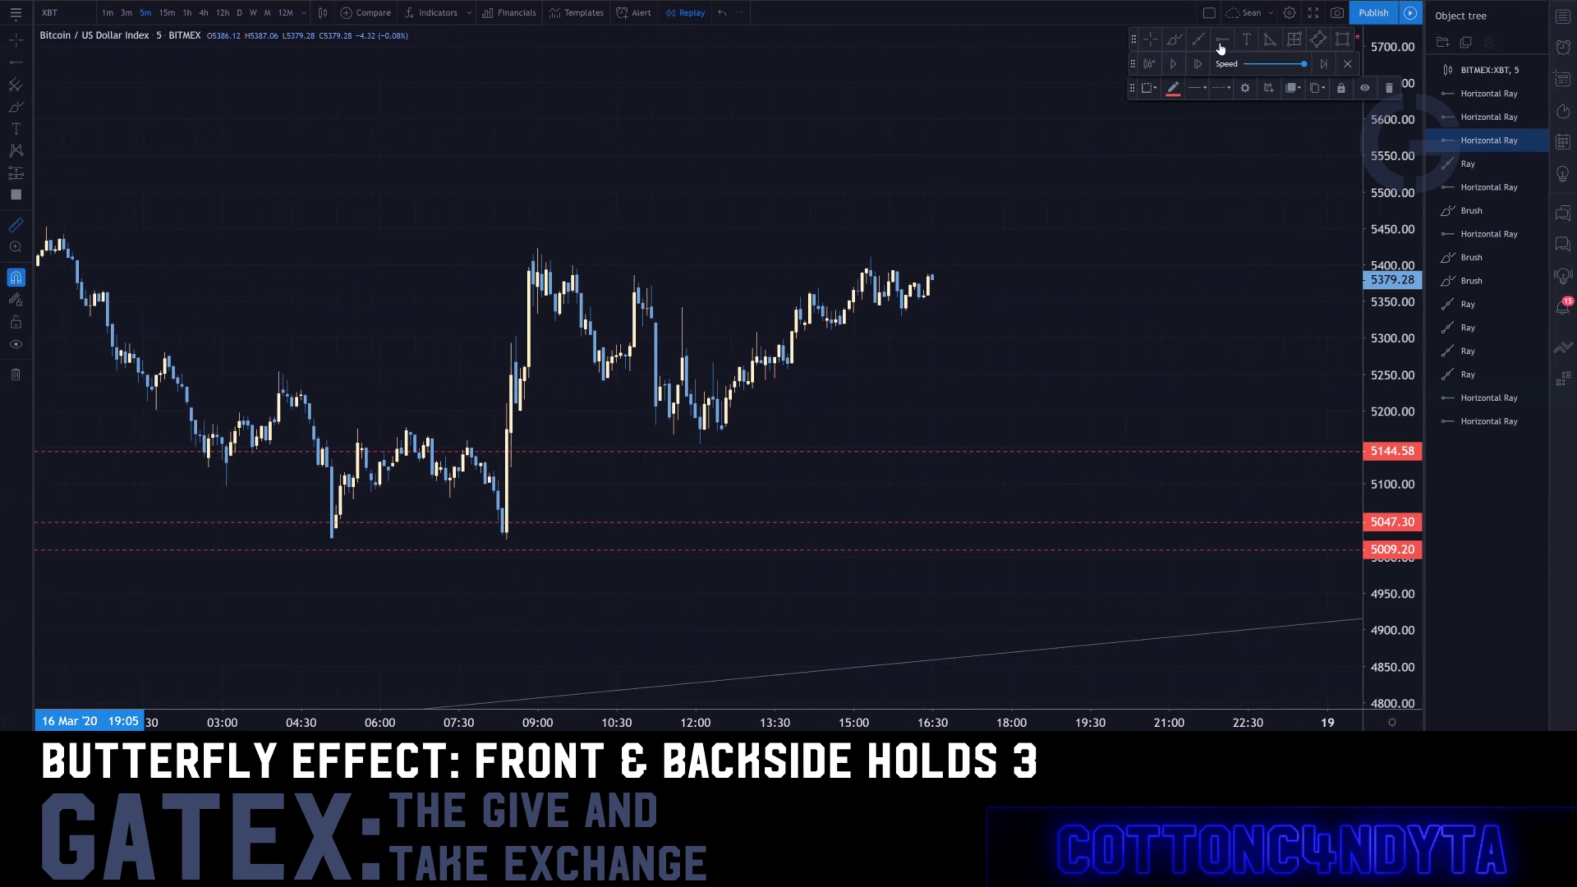
Add a horizontal ray on the 18 March 06:35 swing high, at about 5170
click(410, 425)
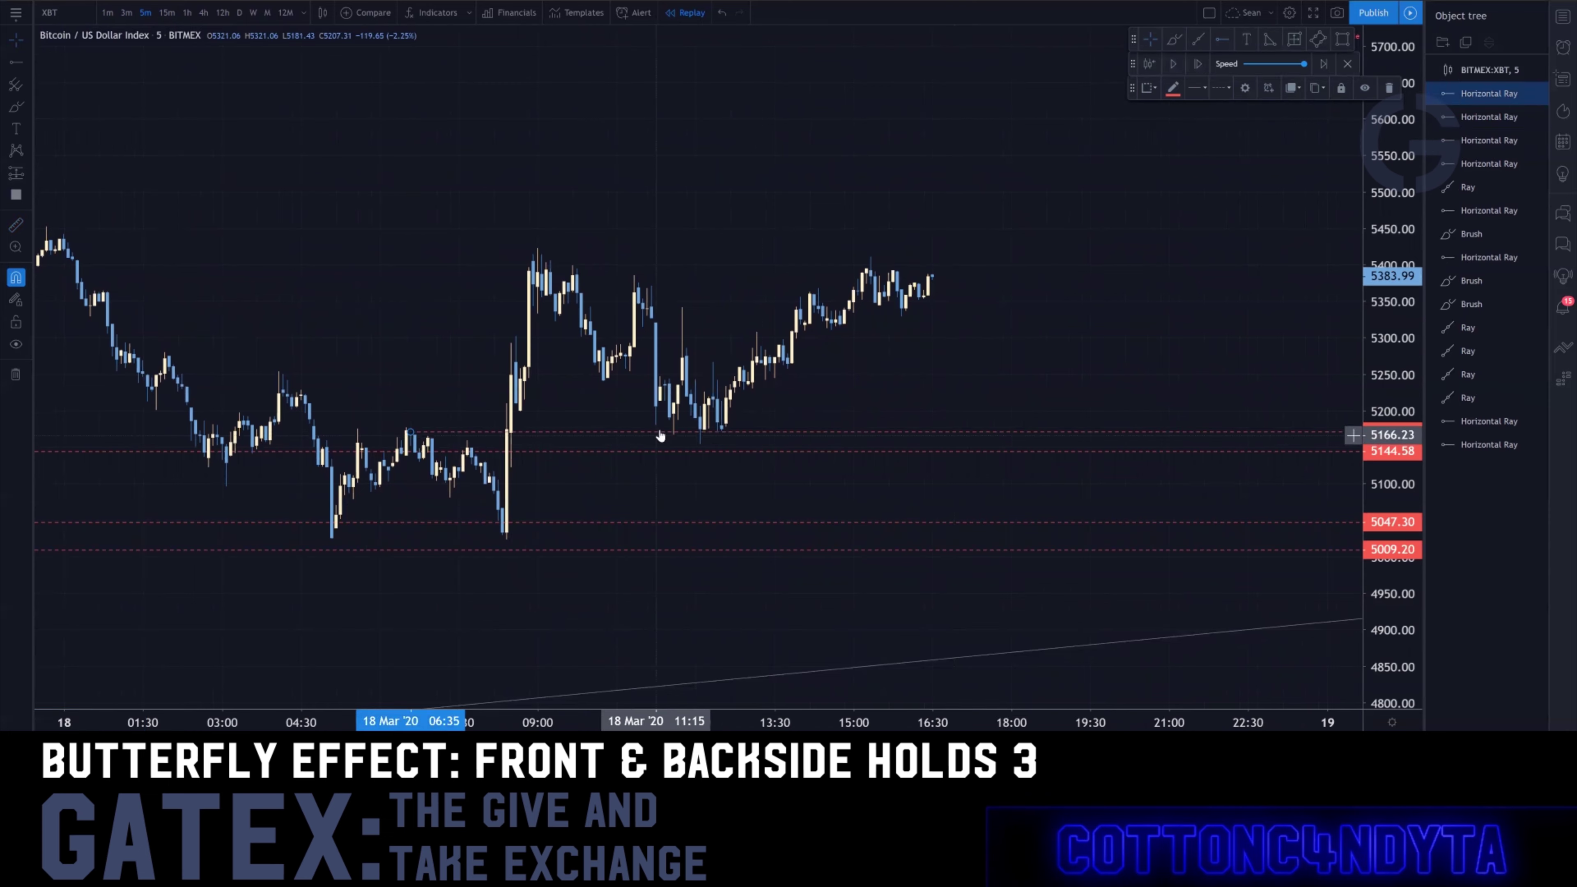
drag(412, 434, 464, 444)
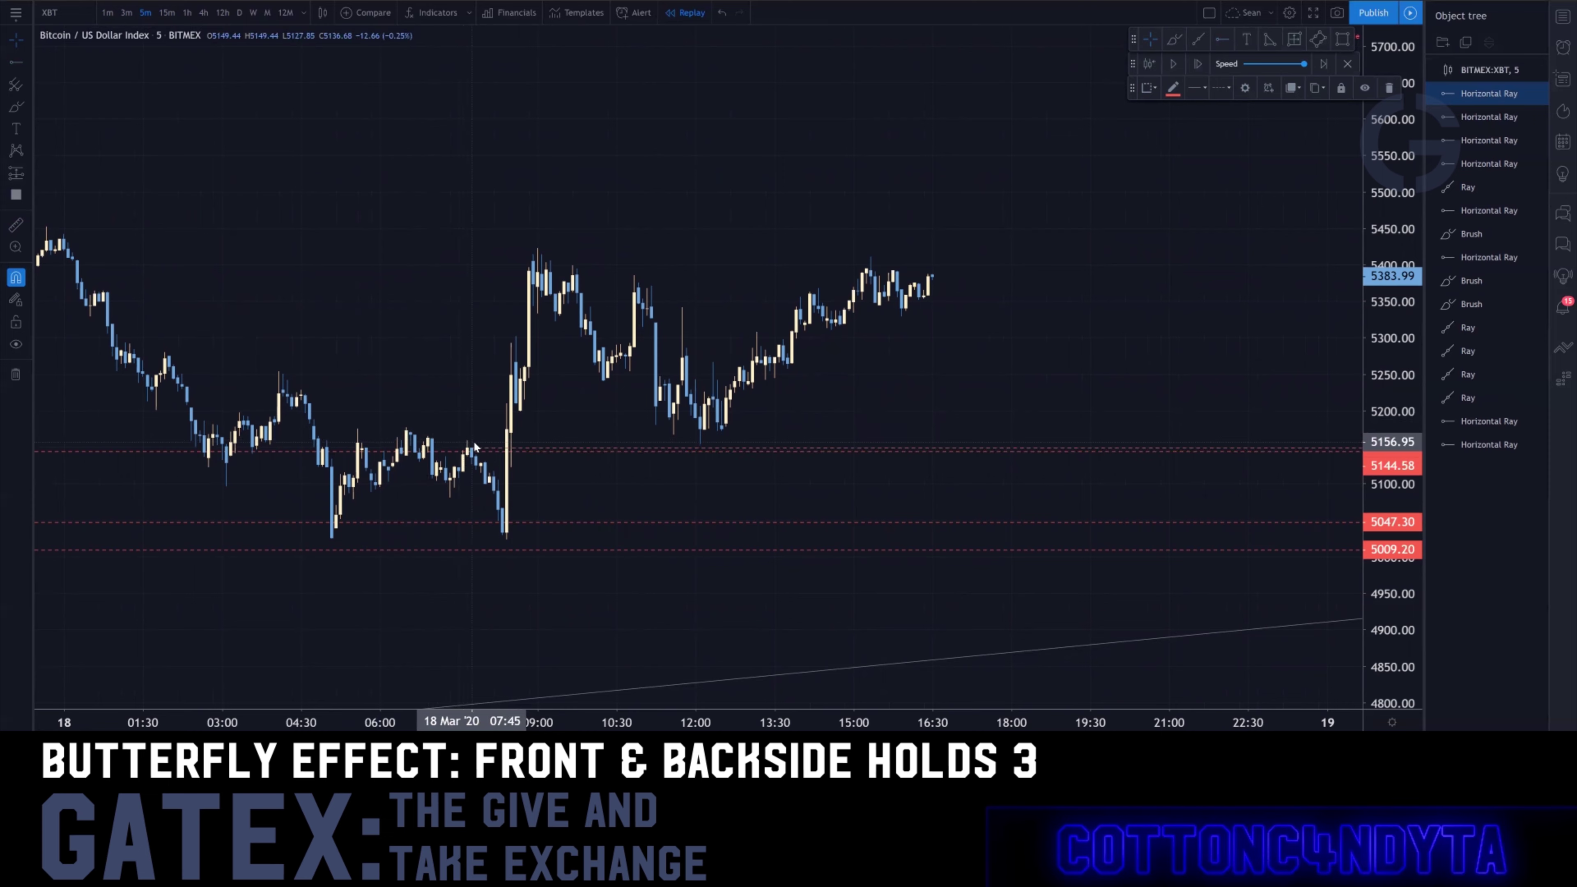
drag(473, 444, 402, 432)
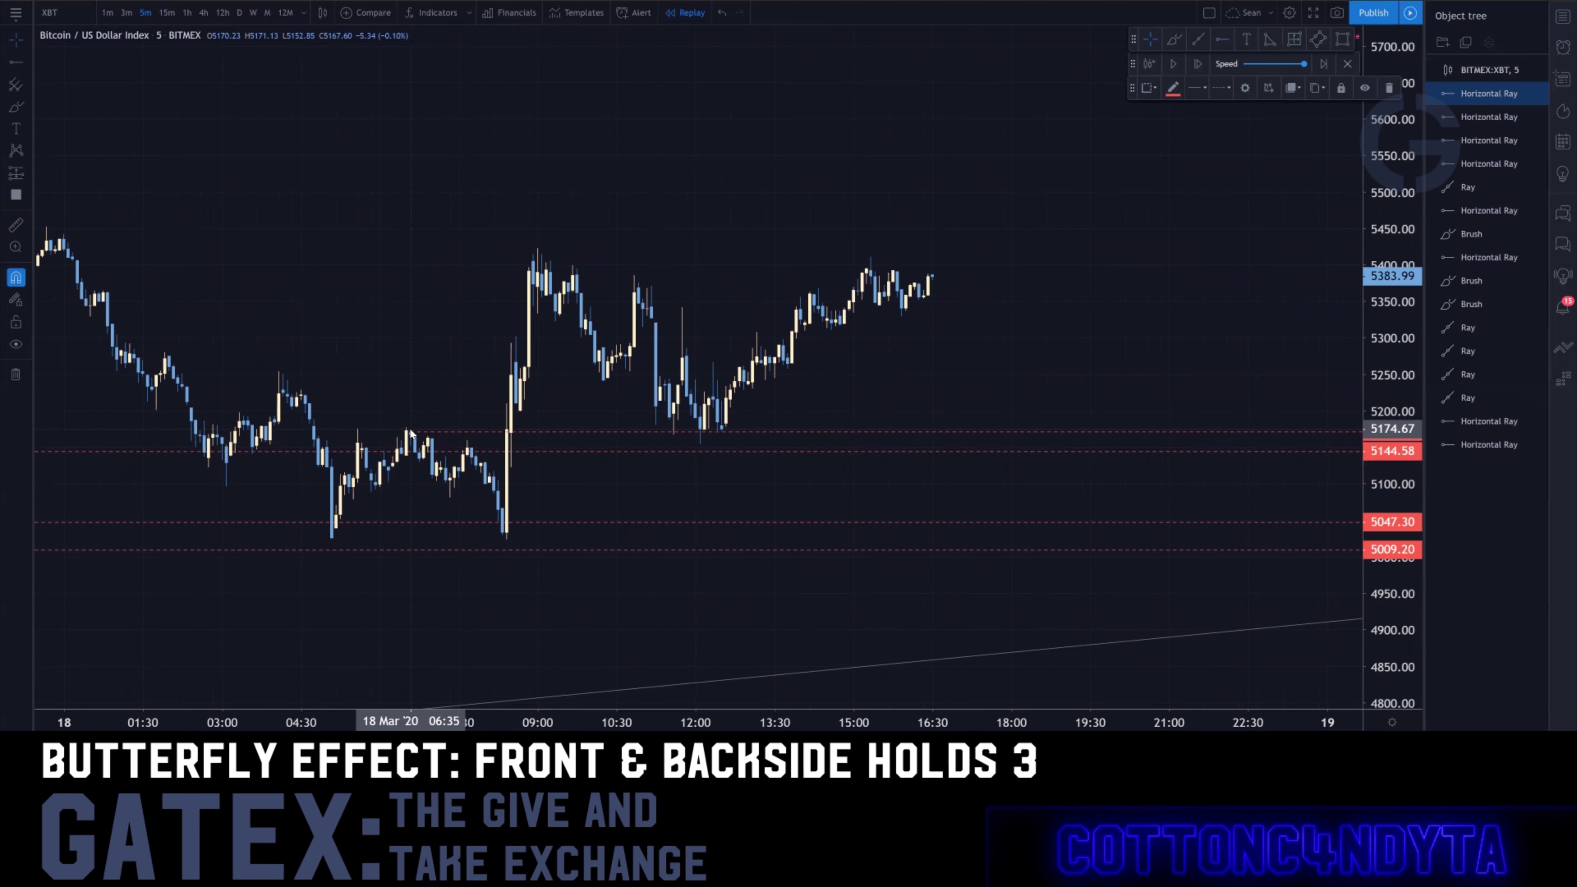
Delete the horizontal ray on the 18 March 06:35 swing high and restart the replay at 05:45 on 18 March
key(Delete)
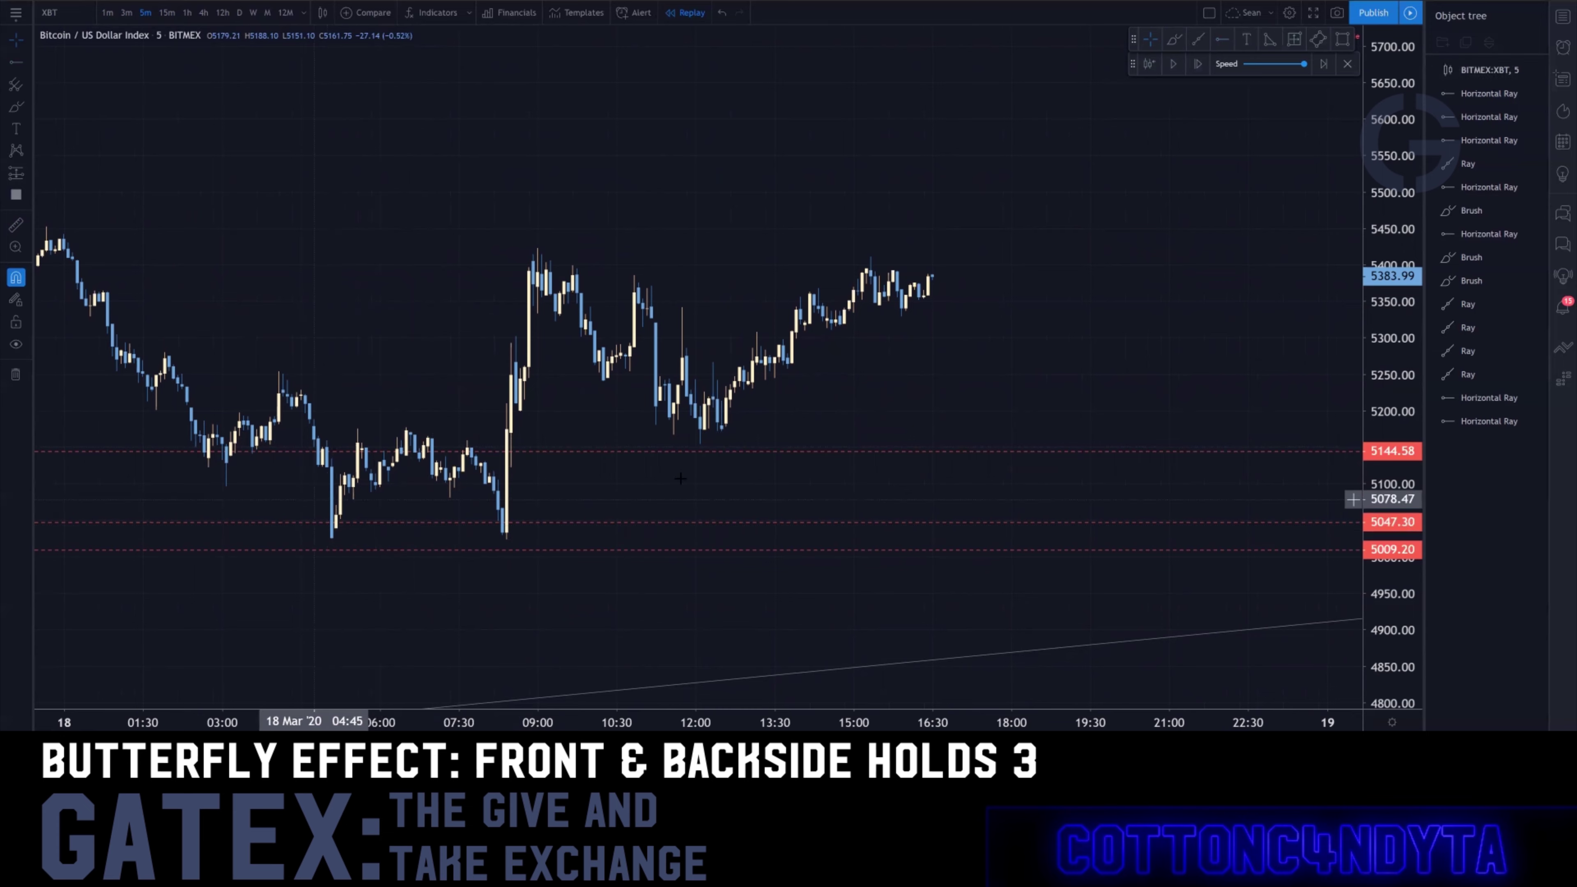
drag(680, 479, 1059, 456)
click(738, 468)
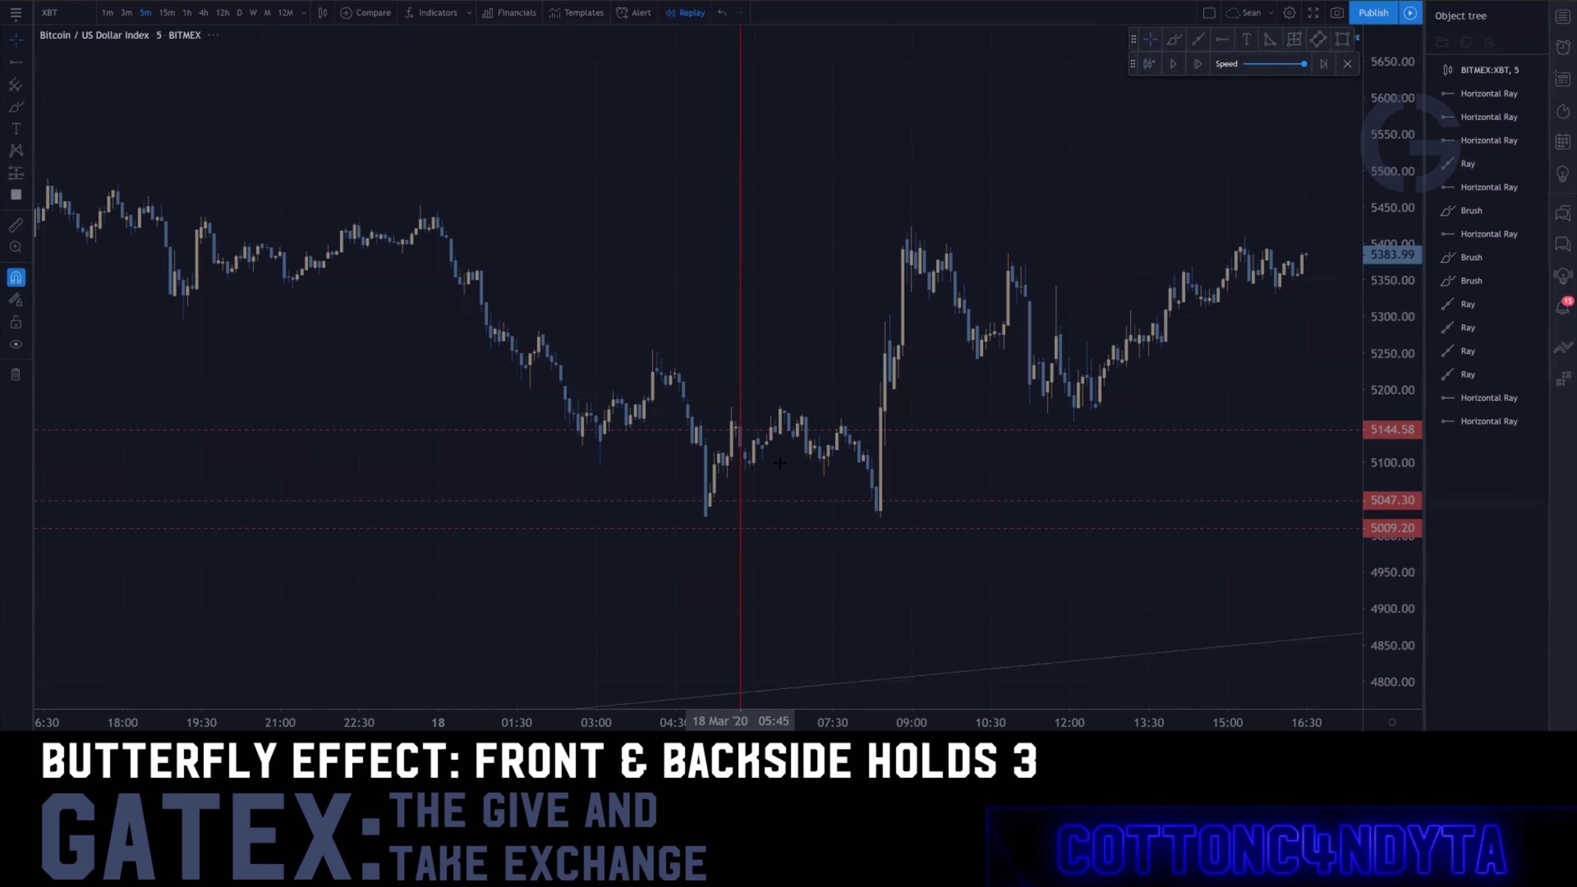
scroll(1103, 496, up, 4)
drag(978, 463, 533, 361)
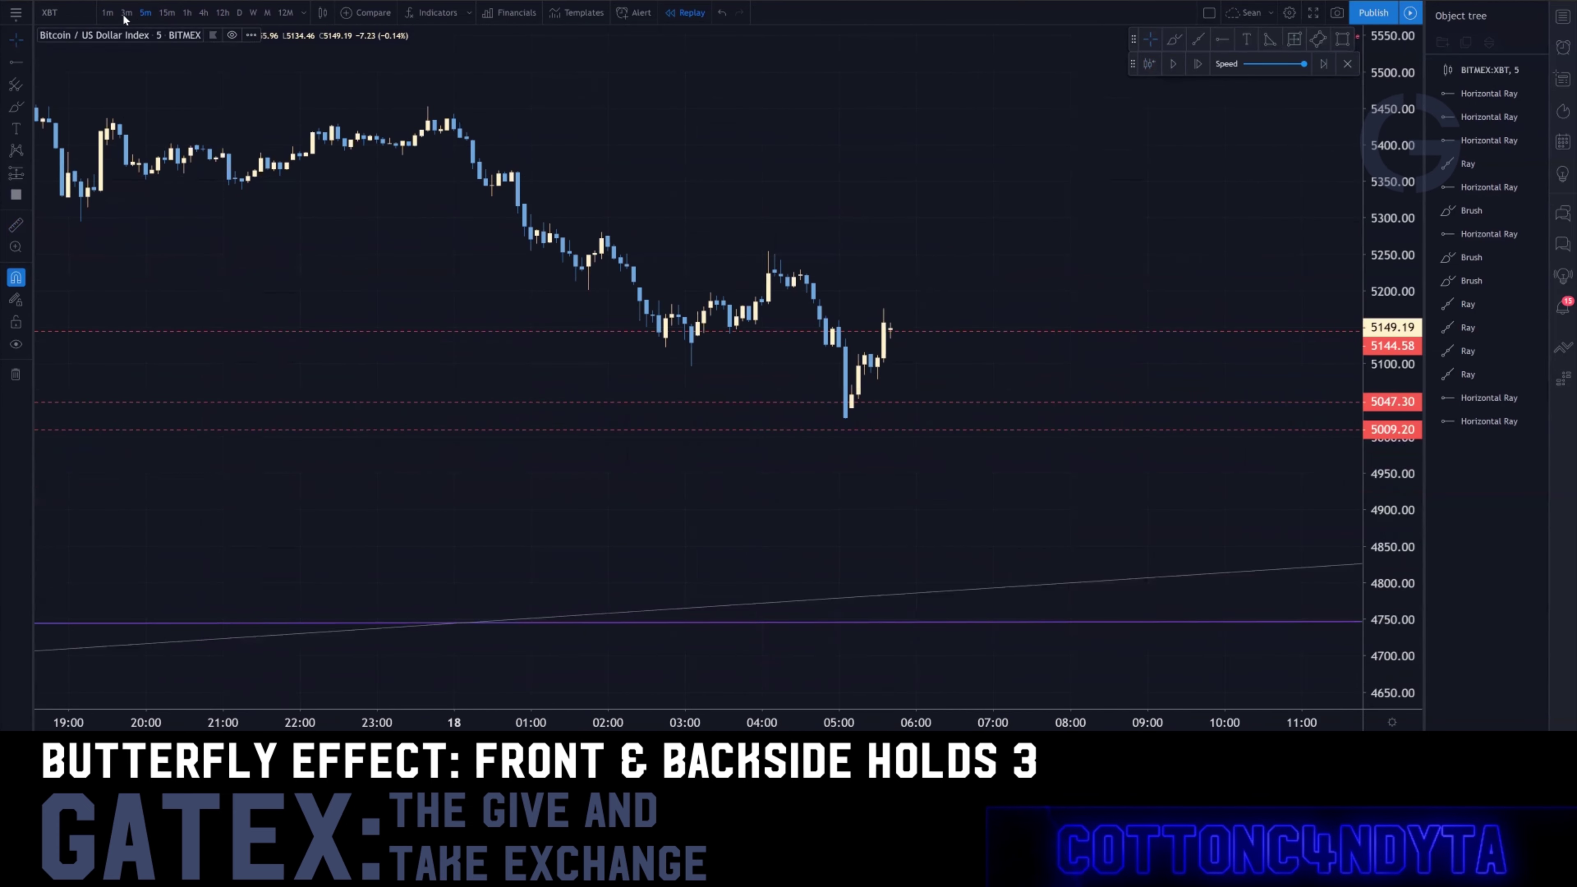
Switch to one-minute candles and replace the 5047.30 ray with a horizontal ray on the 18 March 05:09 low, at 5025.03
click(106, 12)
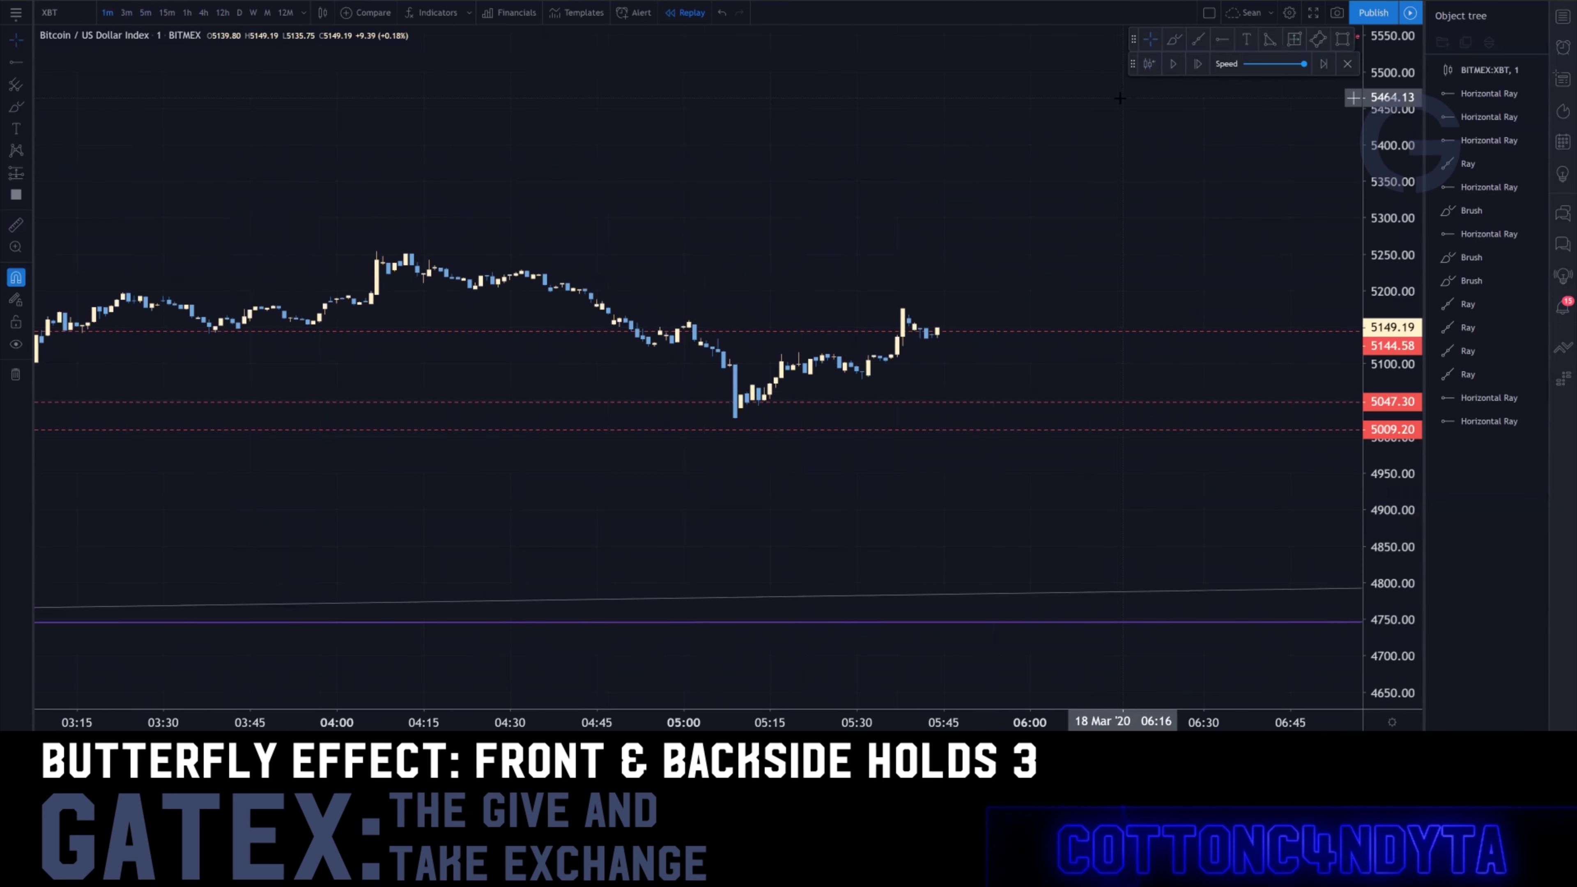
click(1196, 42)
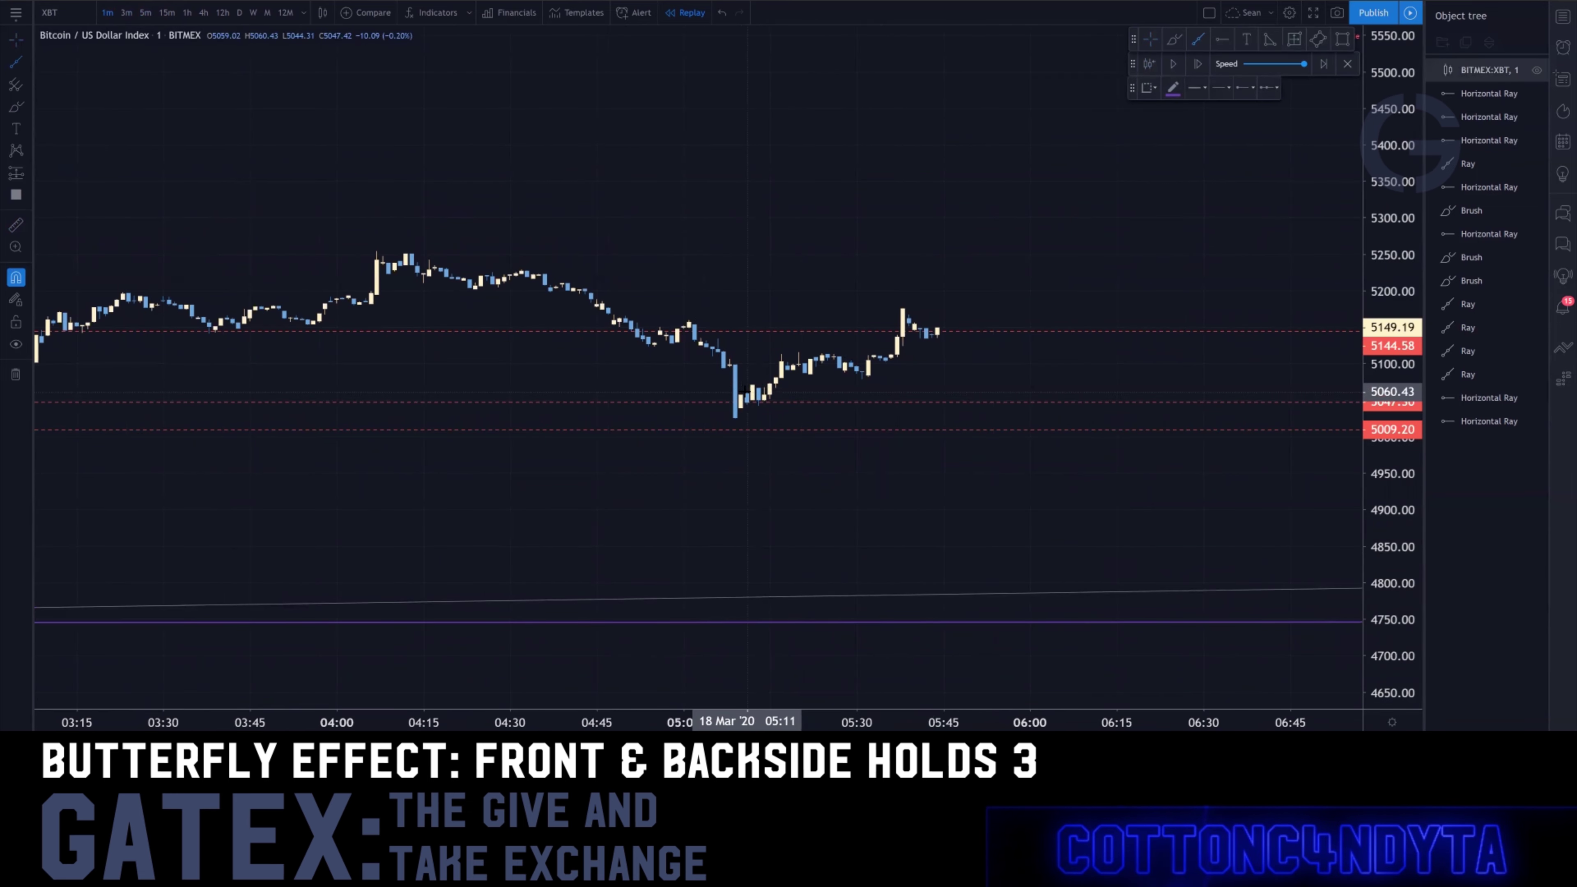
click(745, 391)
key(Escape)
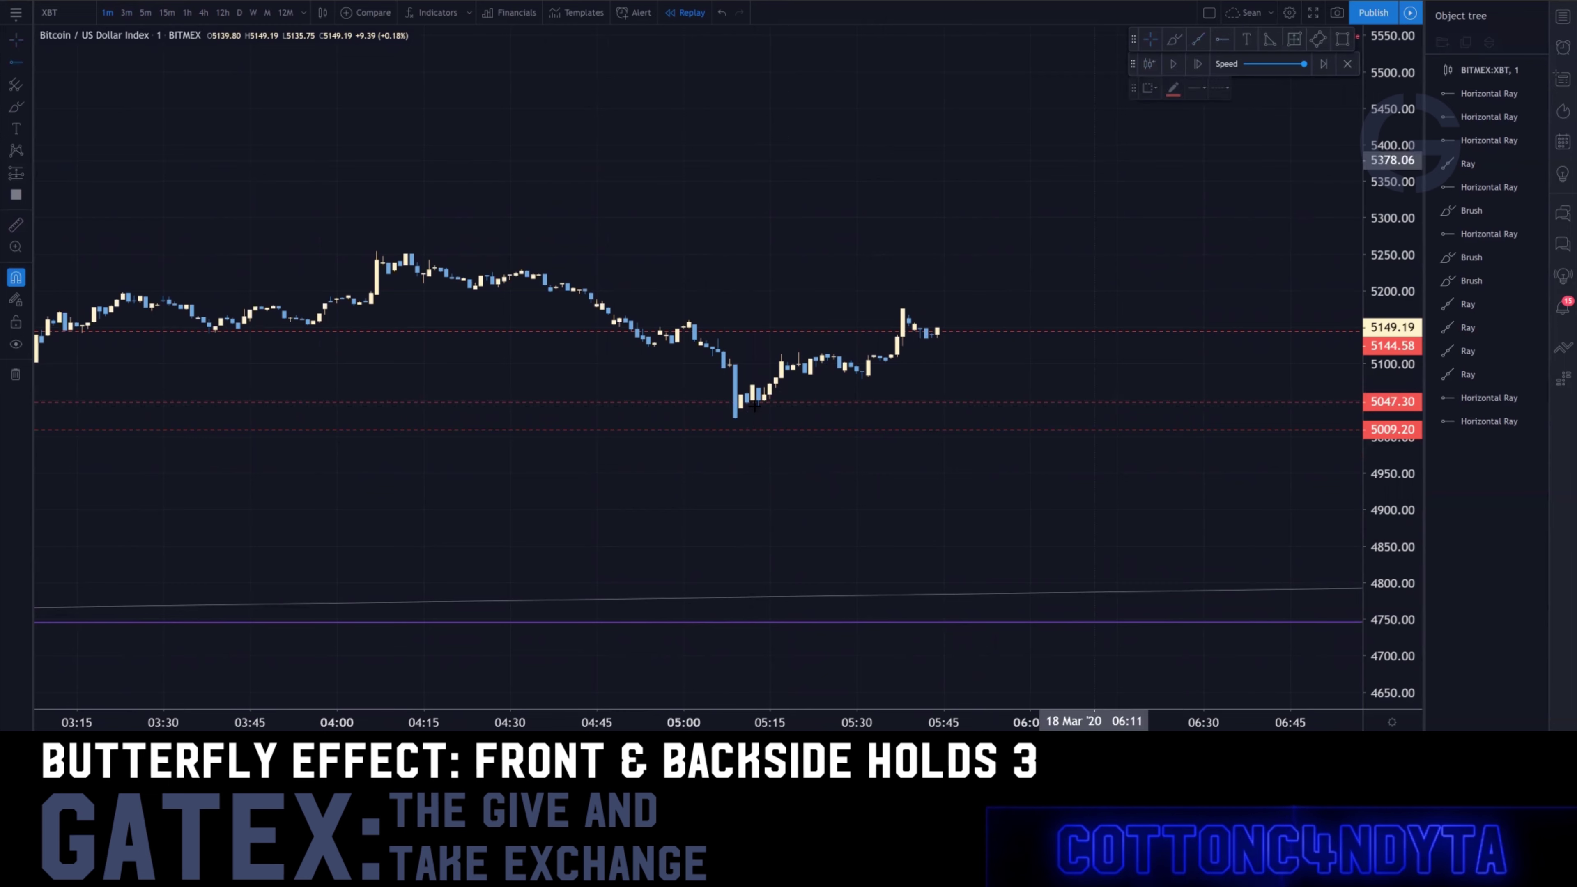
click(743, 393)
click(739, 399)
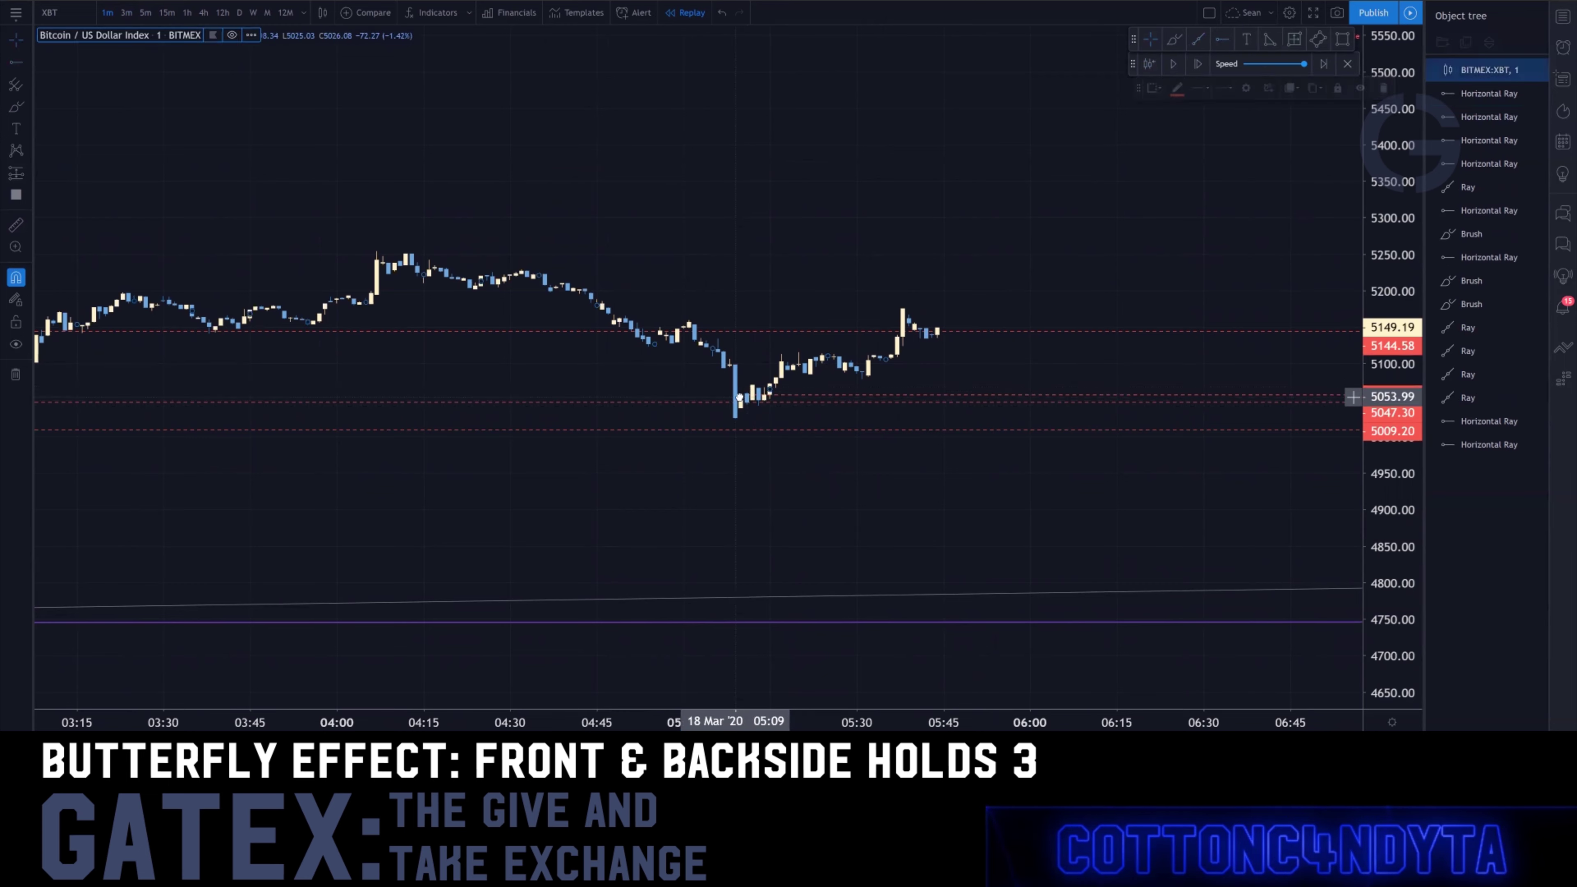
drag(757, 390, 764, 388)
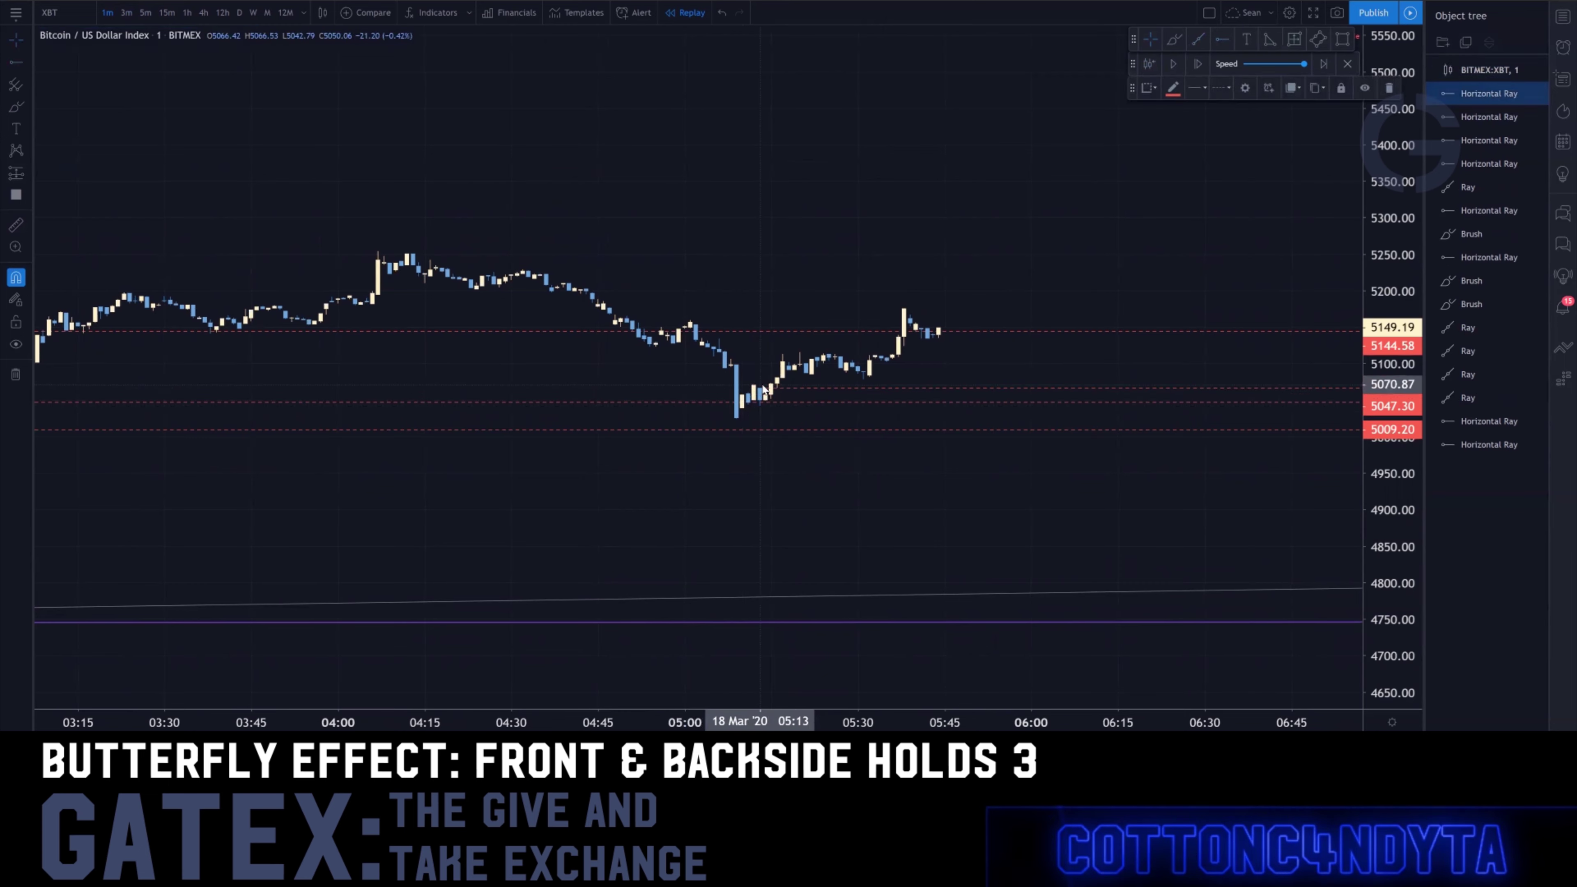
drag(739, 420, 735, 420)
click(709, 398)
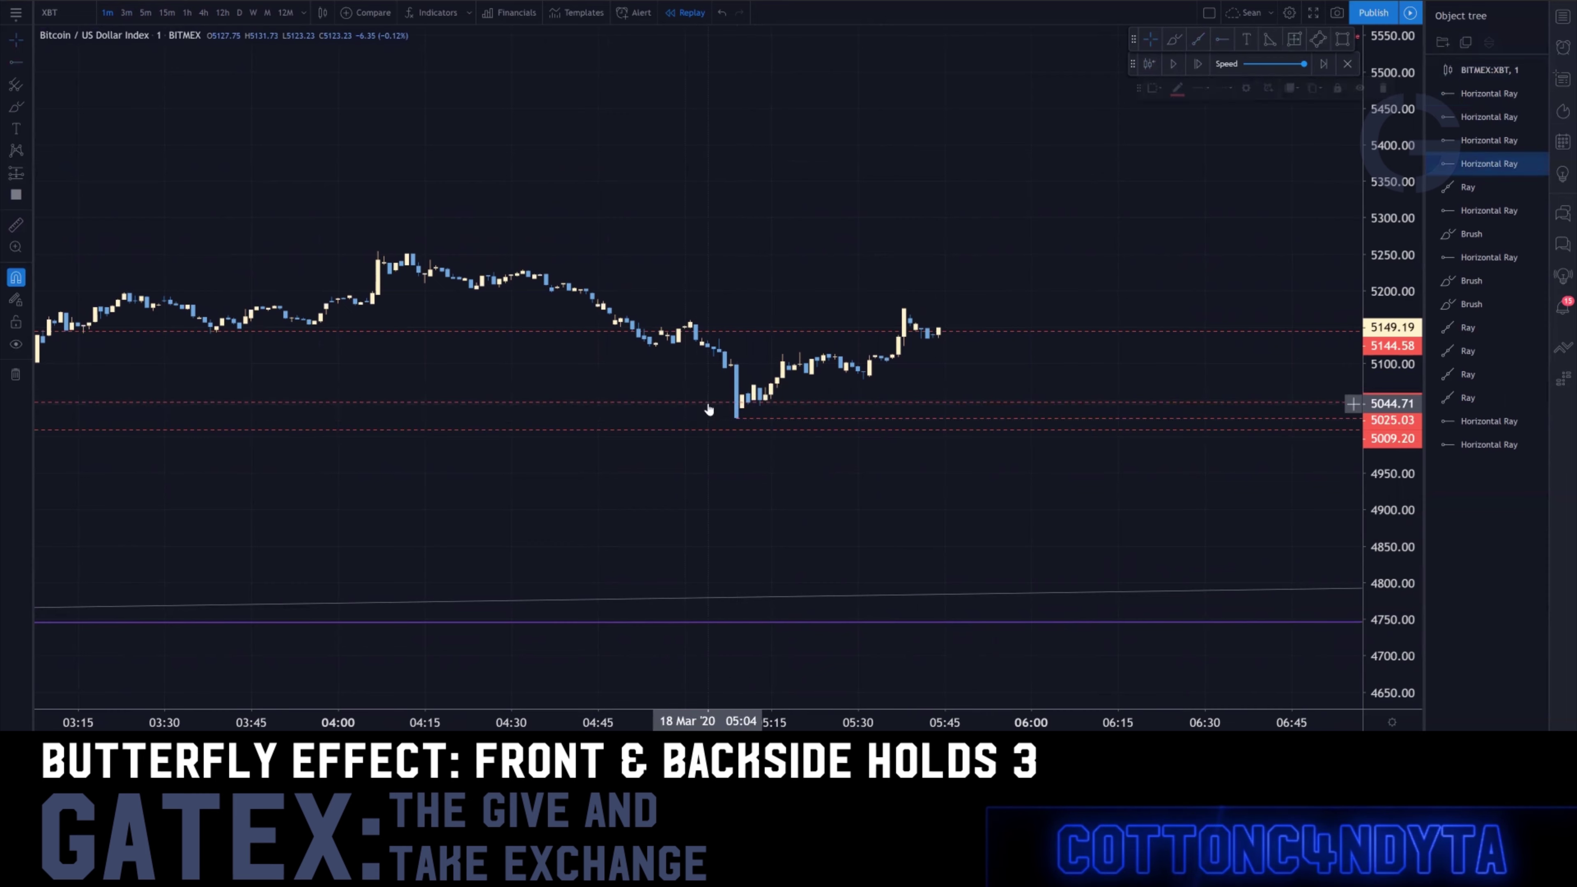
click(708, 408)
key(Delete)
Play the replay to about 06:50 on 18 March, changing from one-minute to three-minute candles on the way
scroll(1129, 435, down, 3)
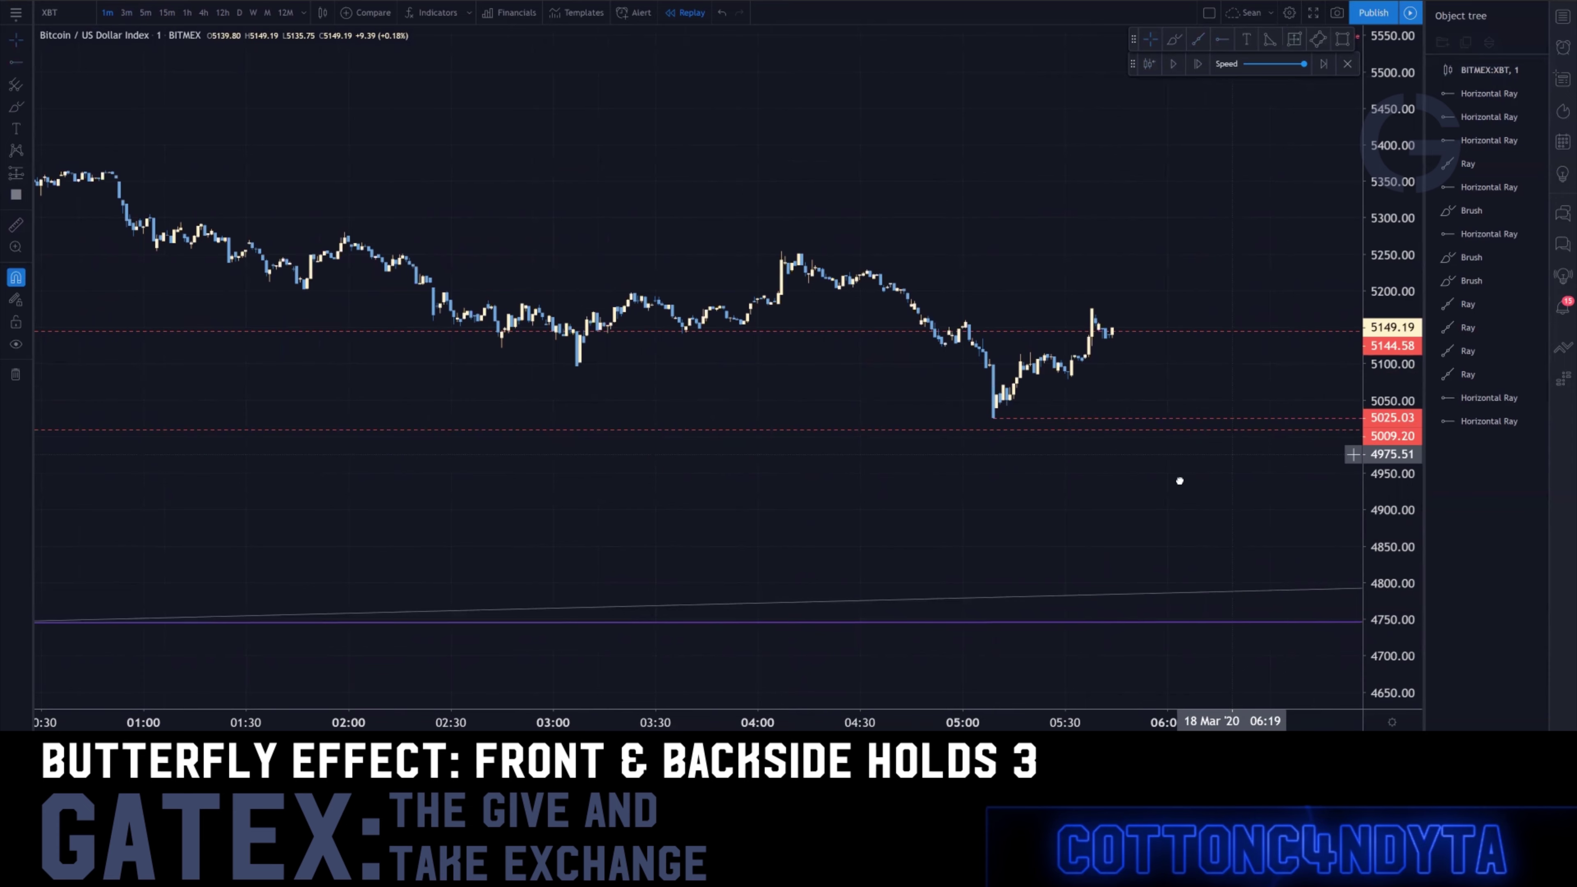
drag(1179, 481, 751, 485)
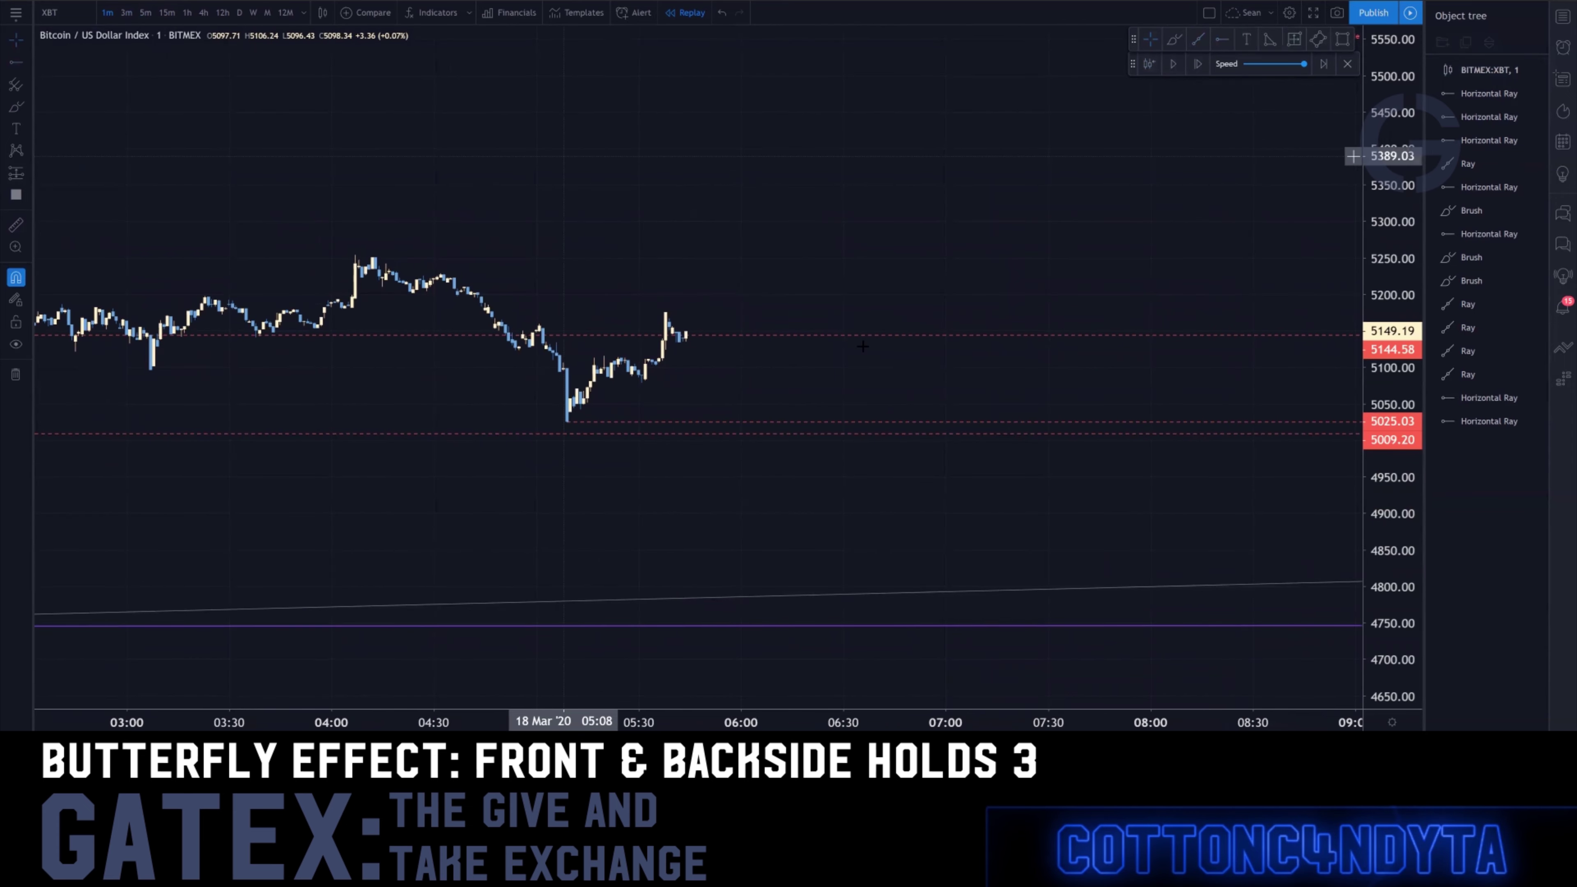
click(1173, 64)
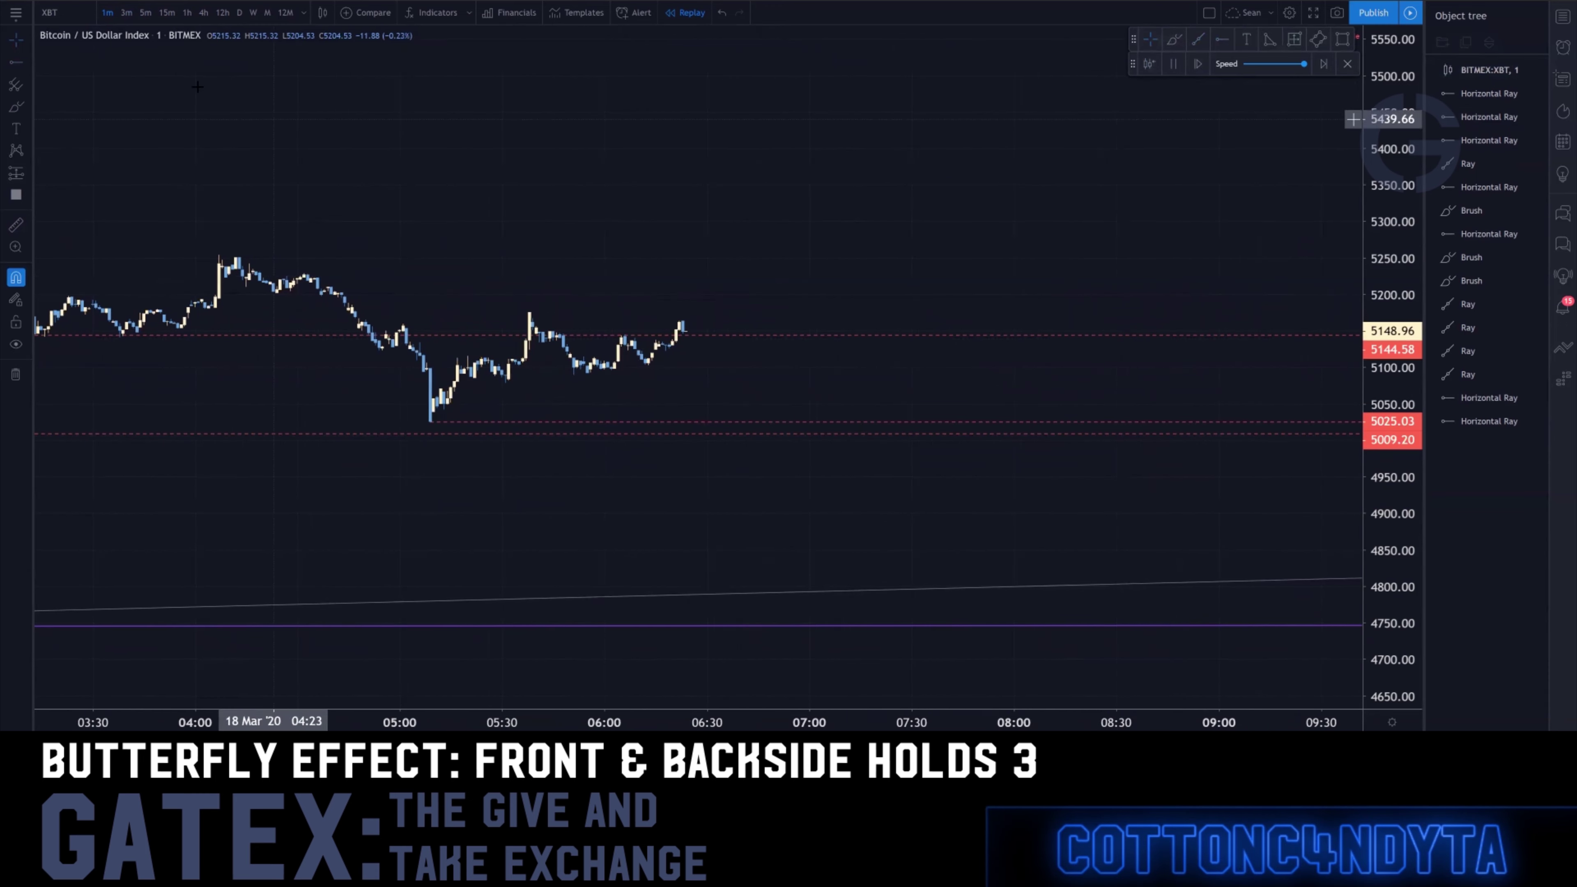
click(126, 13)
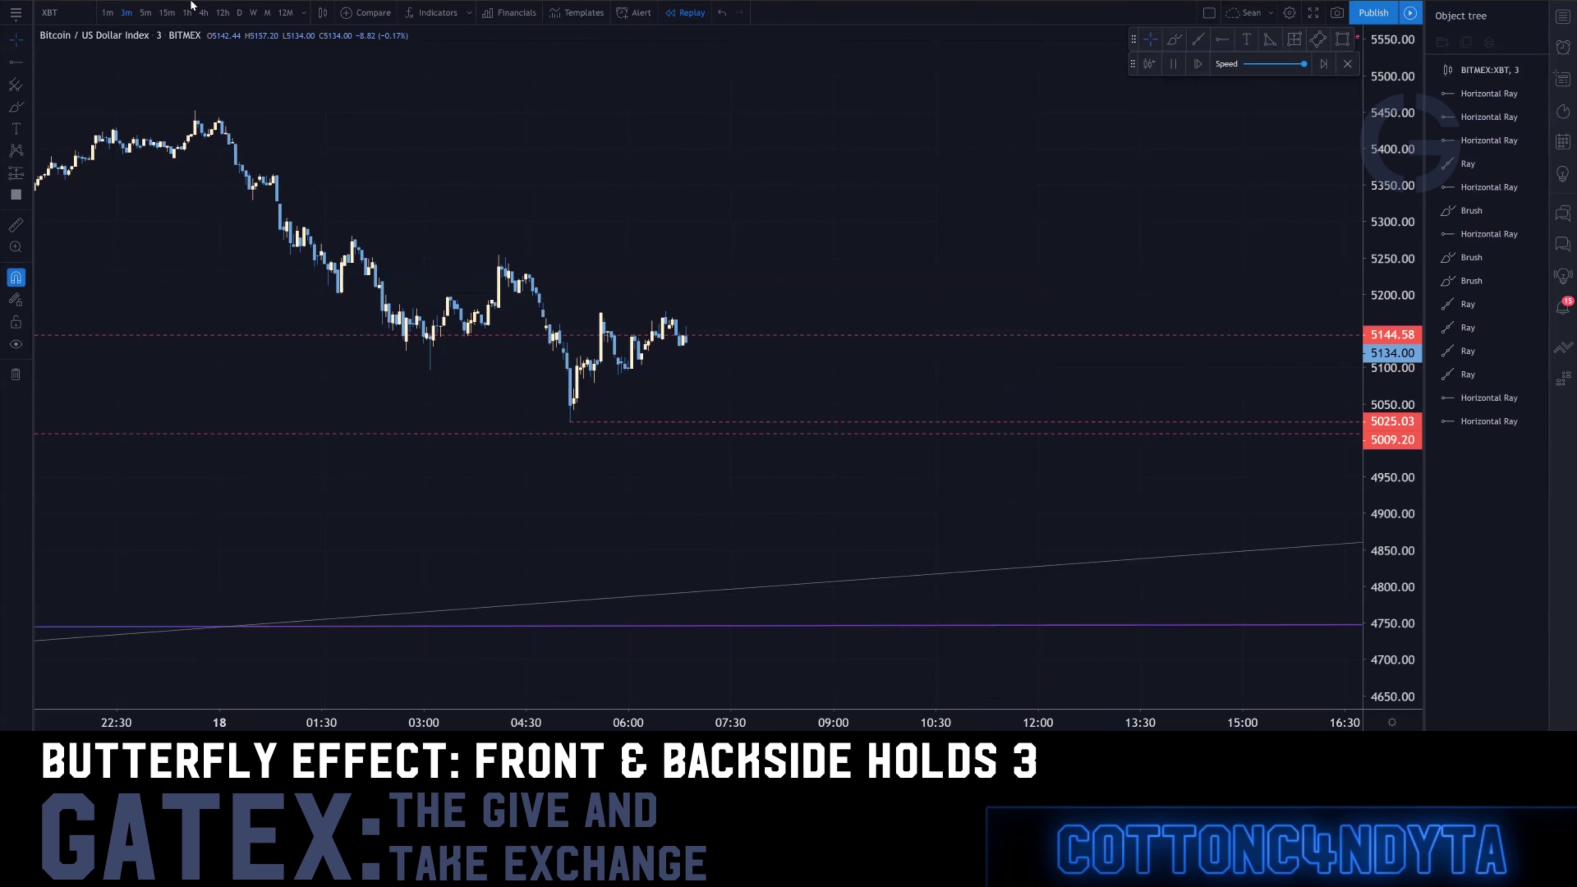
Switch the chart to five-minute candles and delete the 5144.58 horizontal ray
key(5)
key(Return)
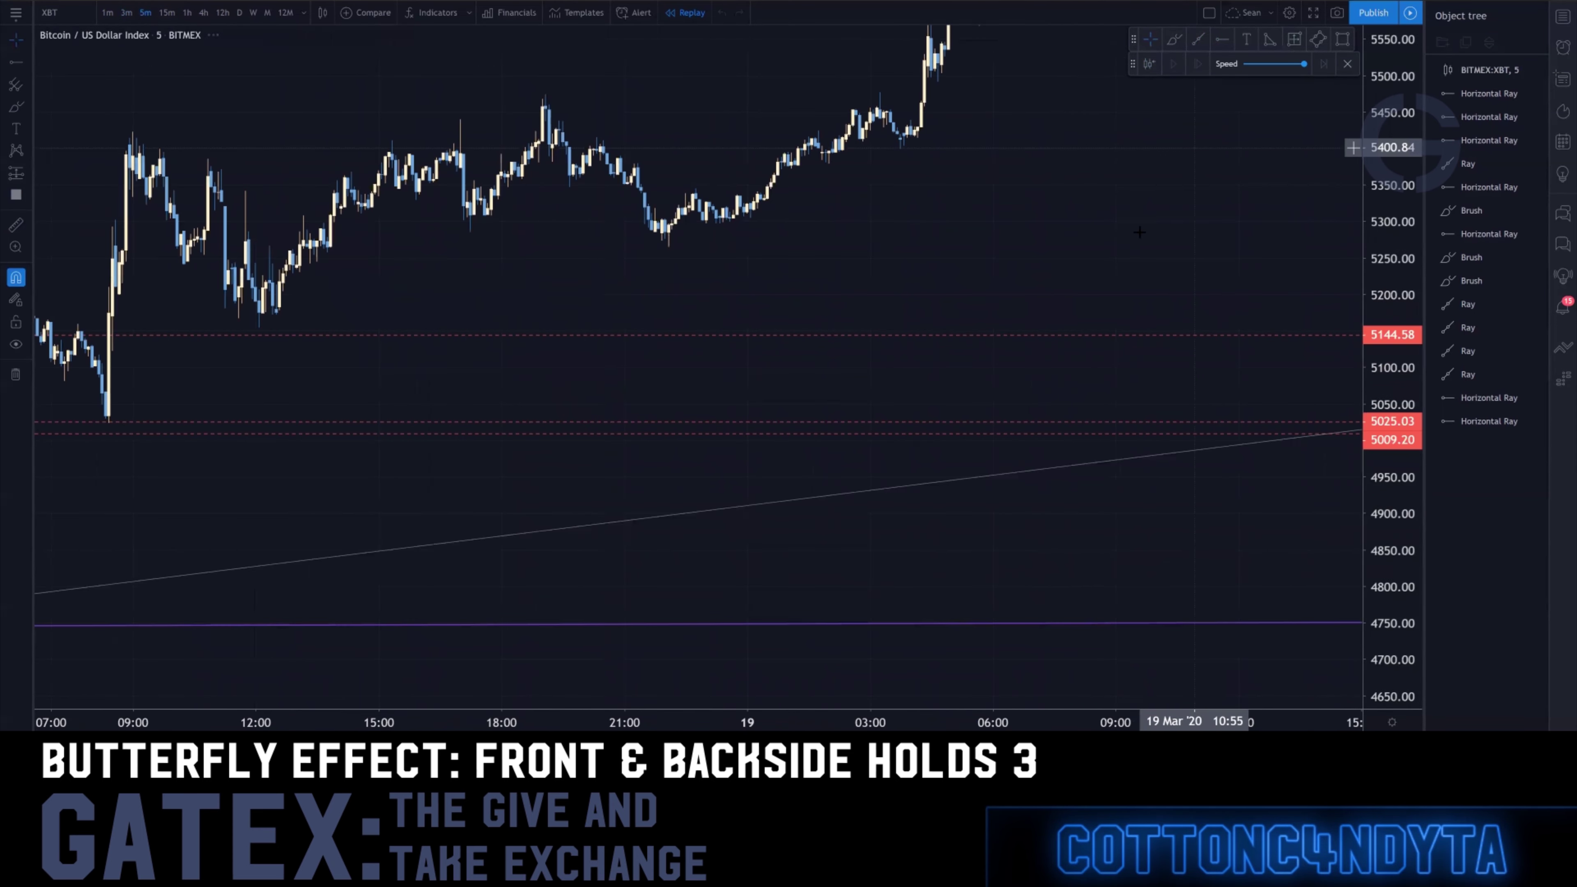
drag(1069, 244, 1256, 356)
drag(54, 500, 817, 294)
drag(516, 275, 774, 272)
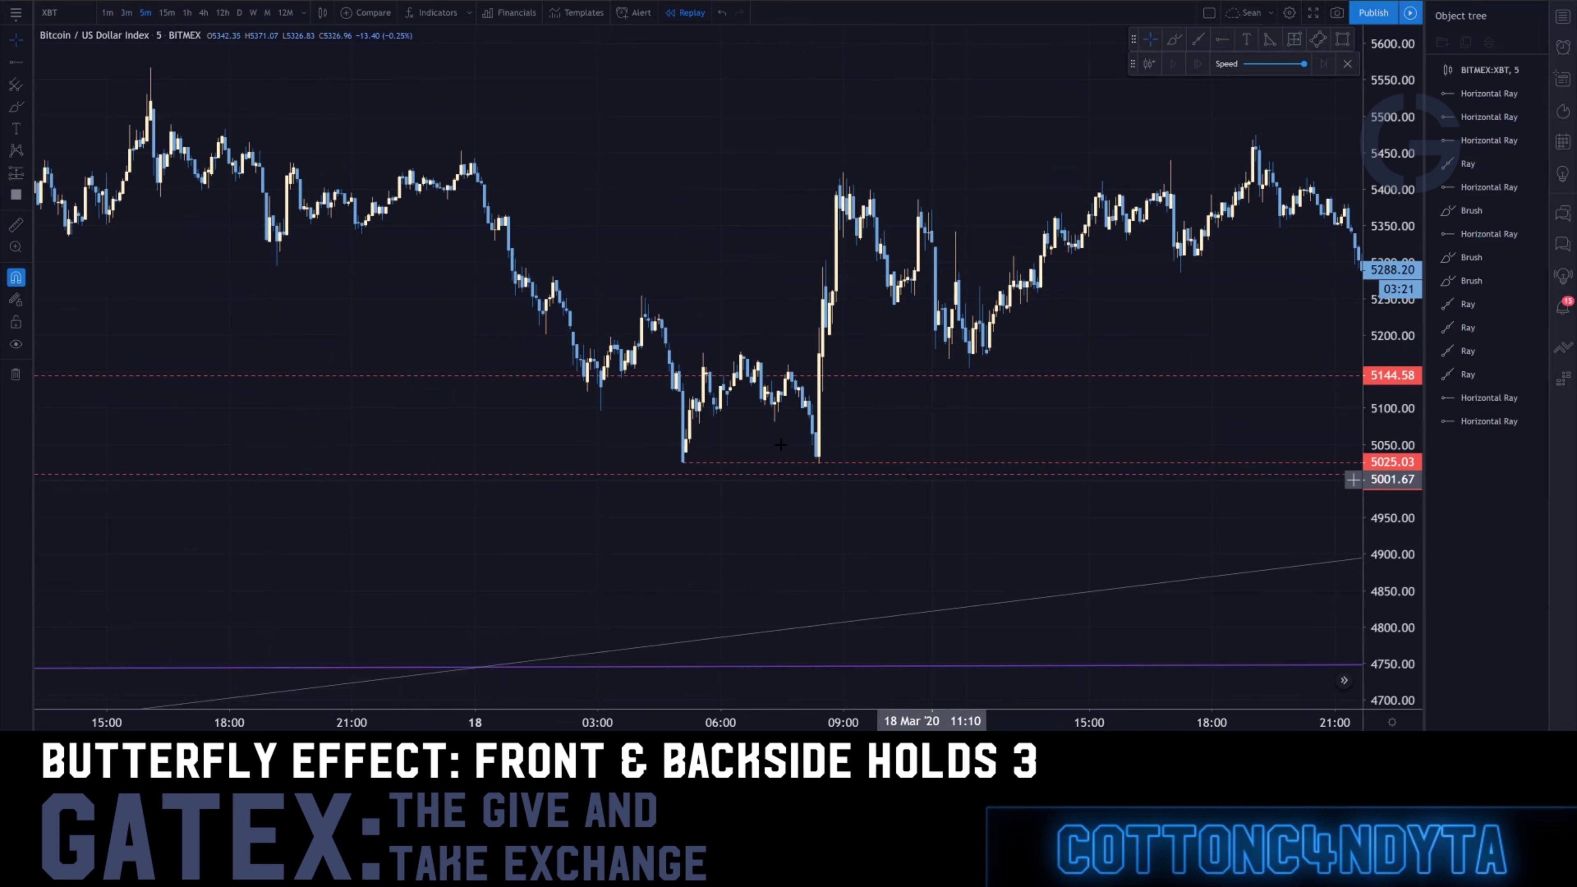
drag(836, 452, 1192, 474)
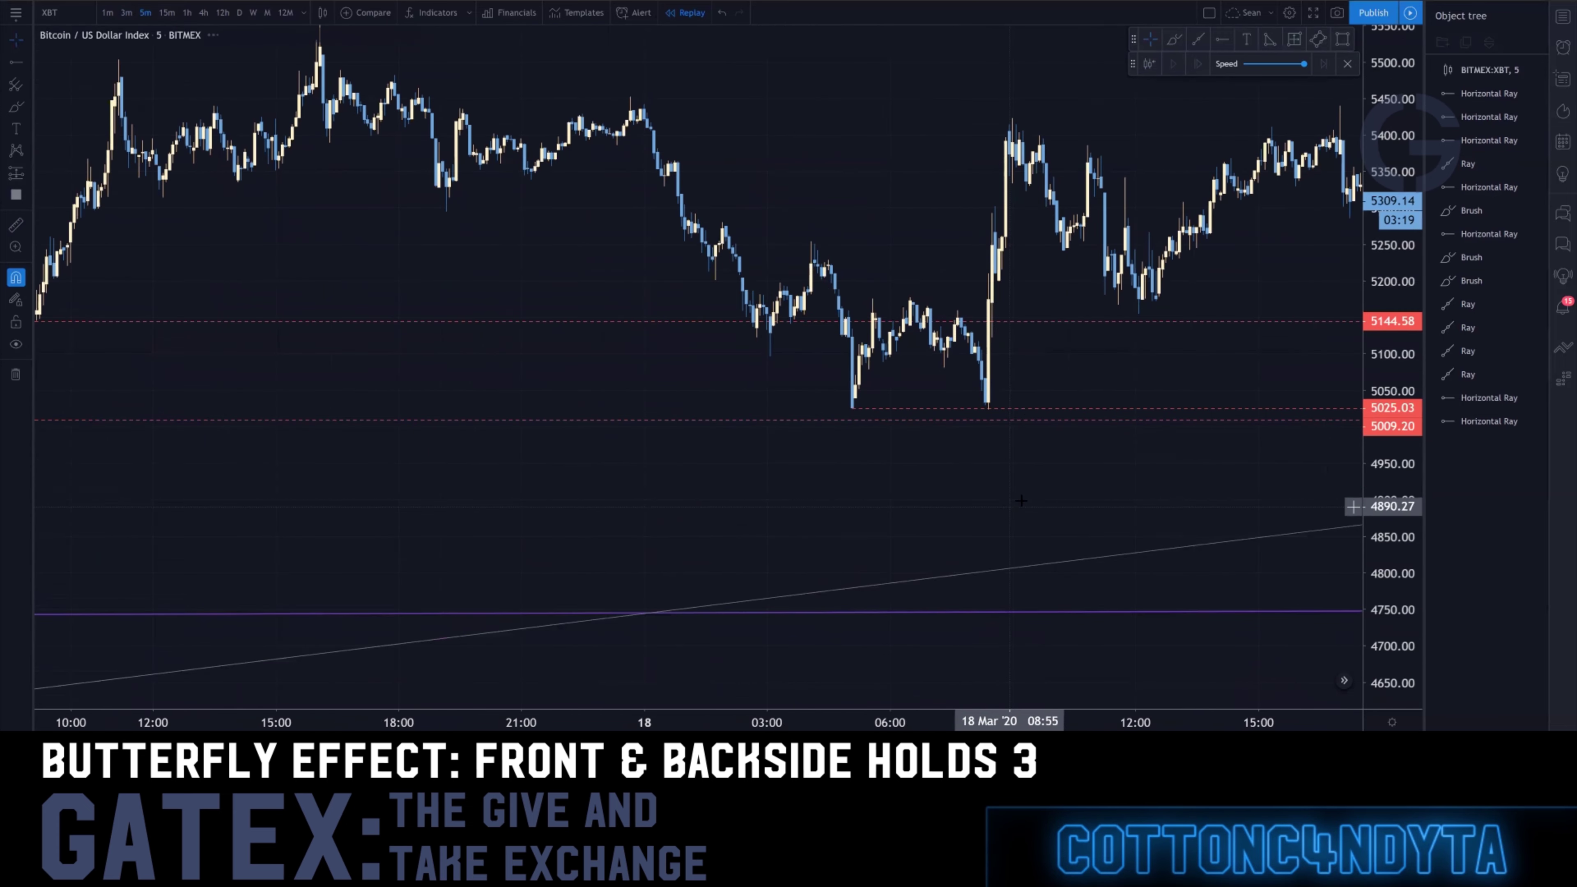
scroll(807, 435, down, 3)
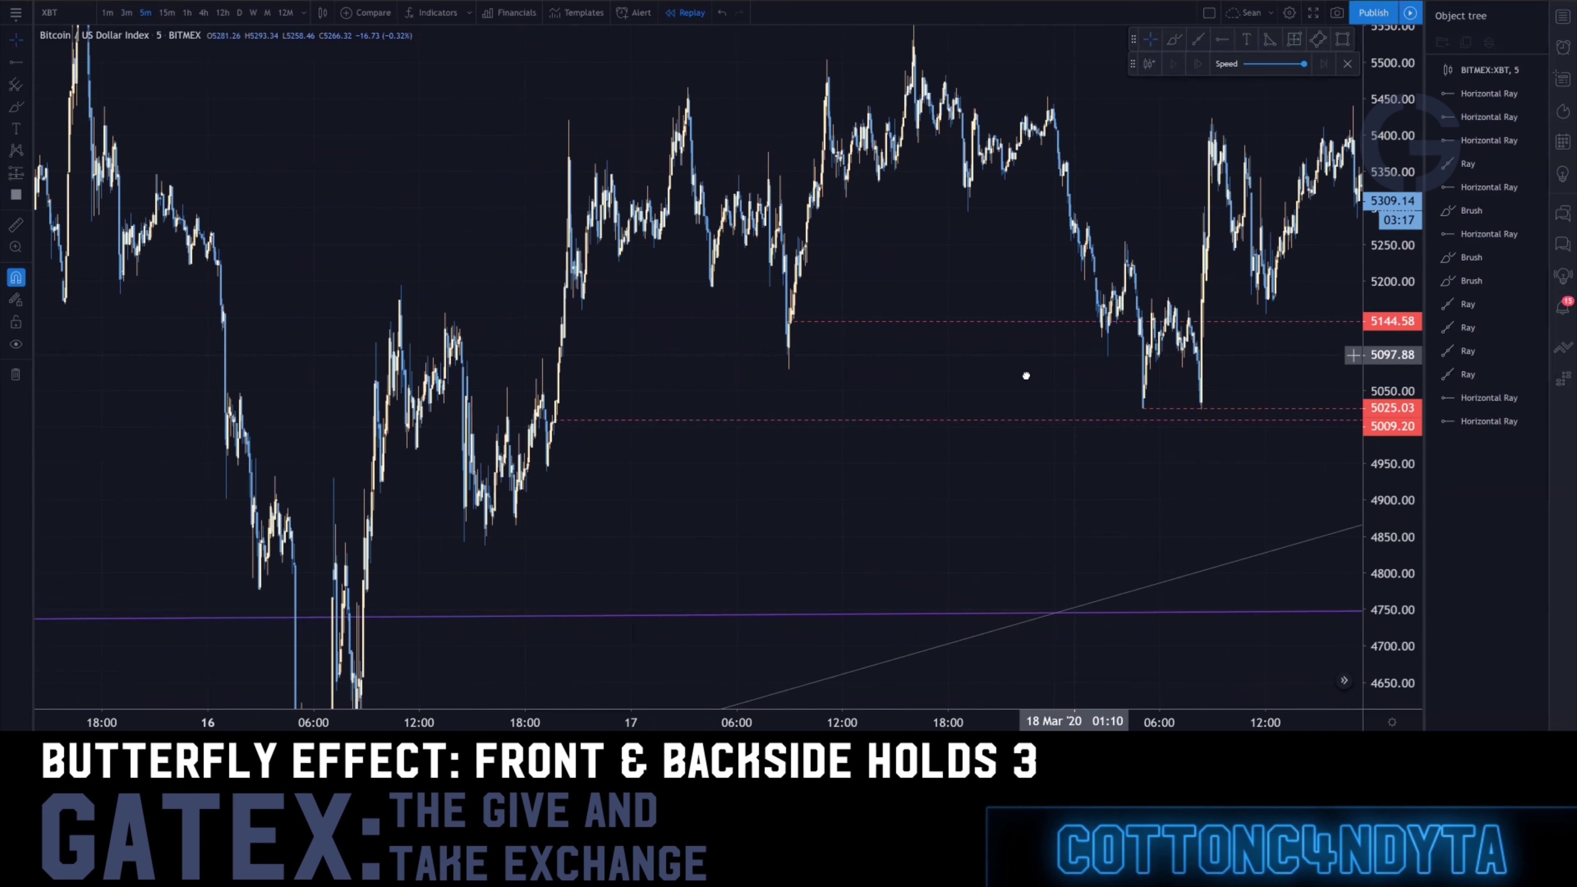
drag(1024, 373, 874, 366)
click(857, 346)
key(Delete)
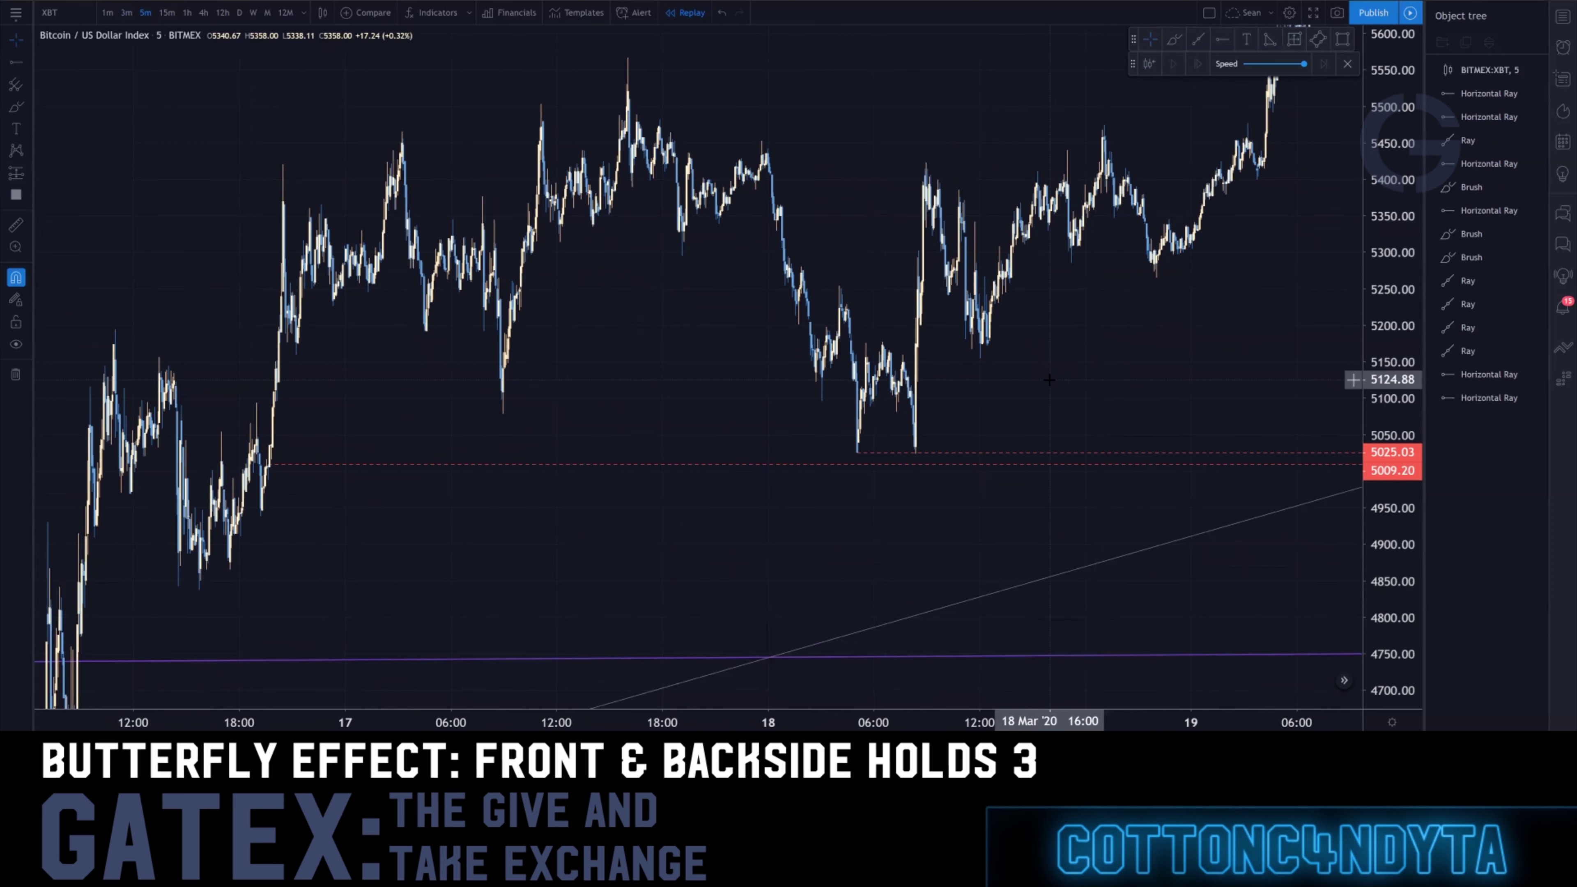
Examine how price behaves around the 5025.03 and 5009.20 rays, from the 16 March lows through the 19 March rally
click(866, 469)
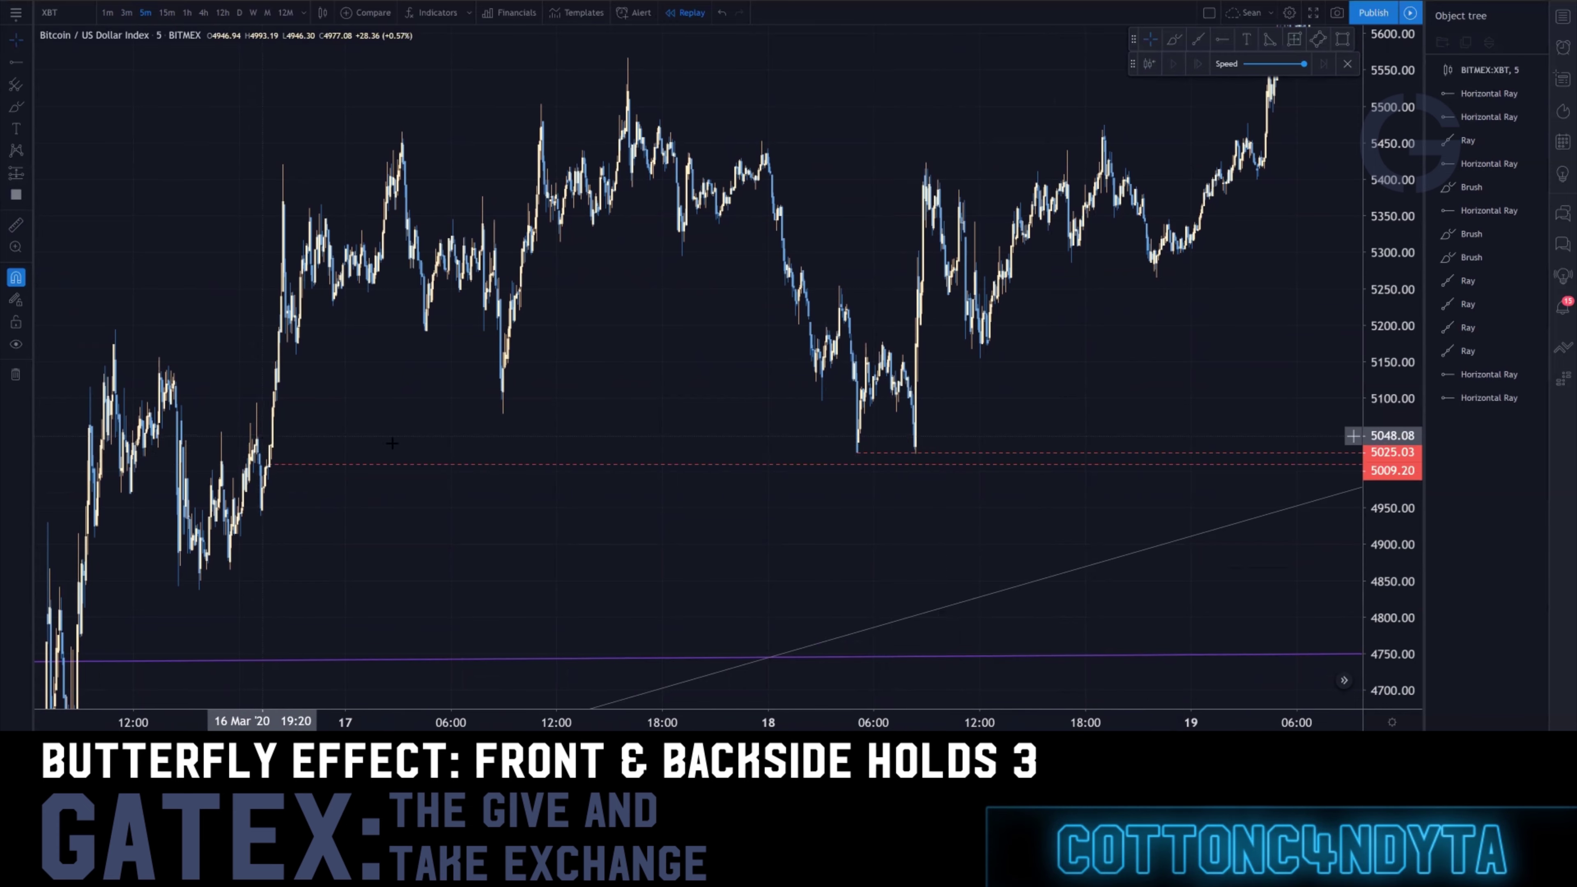
scroll(776, 459, up, 3)
drag(862, 436, 717, 538)
drag(895, 431, 749, 556)
drag(1405, 160, 1327, 504)
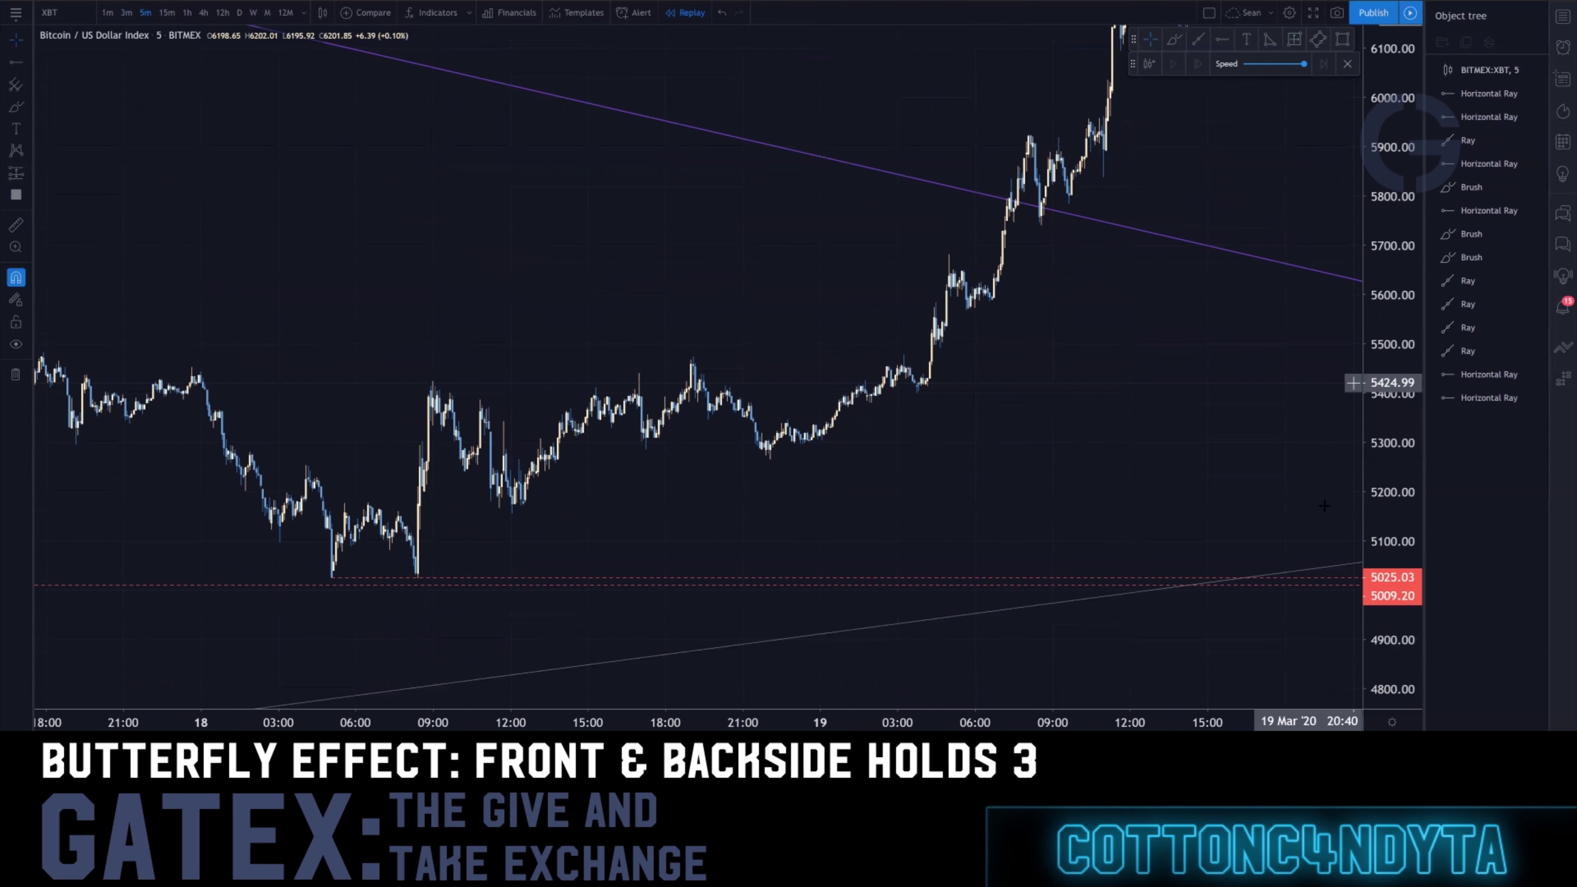
scroll(1092, 314, down, 5)
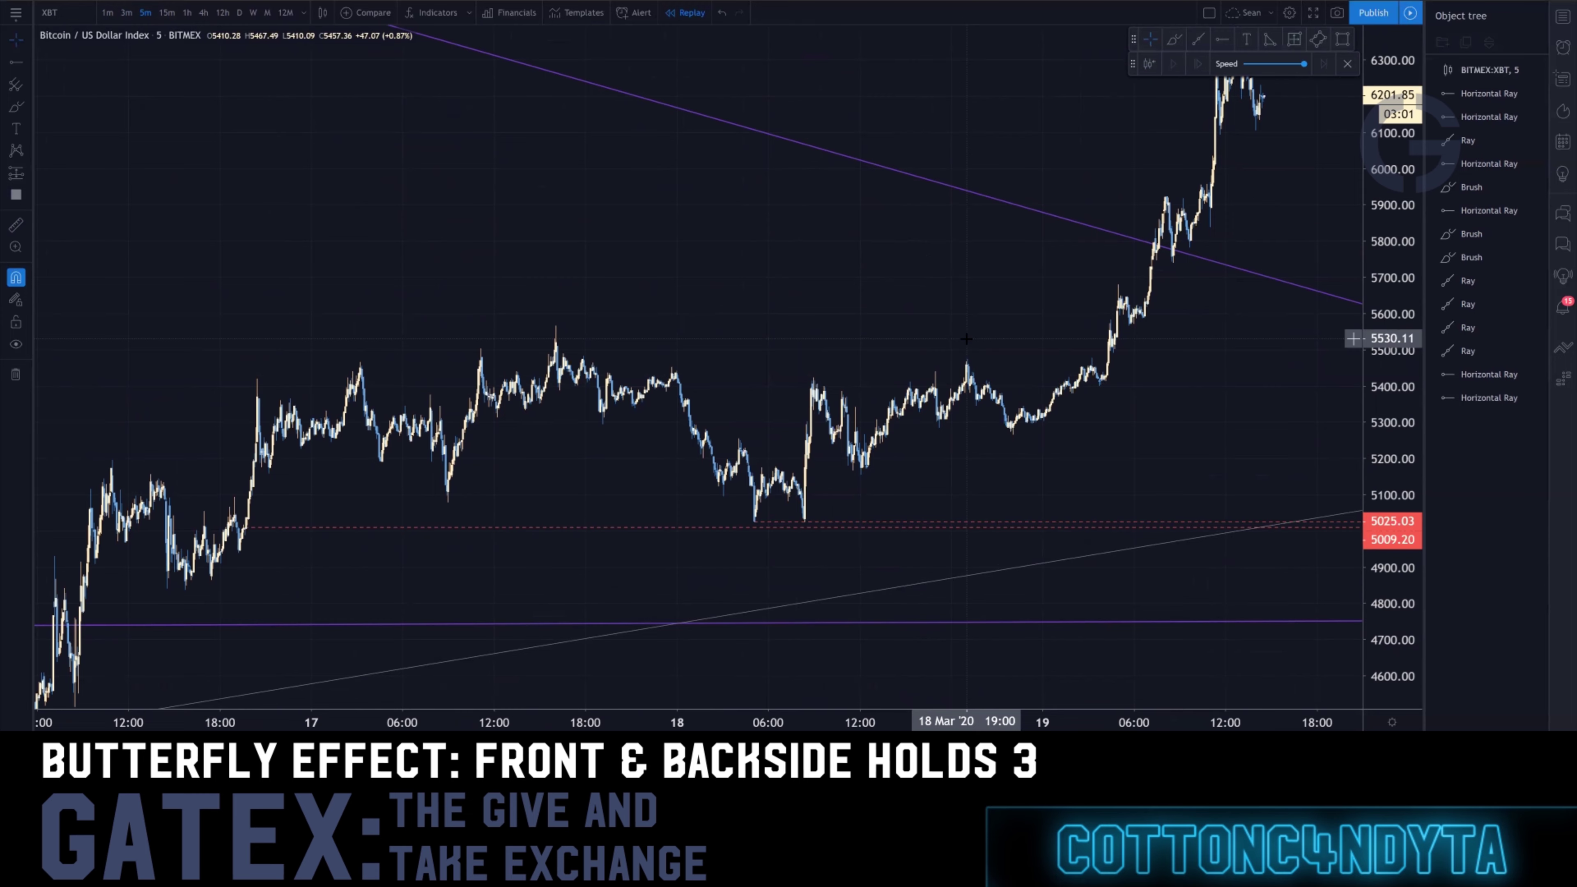
scroll(968, 323, down, 3)
drag(1066, 373, 1358, 359)
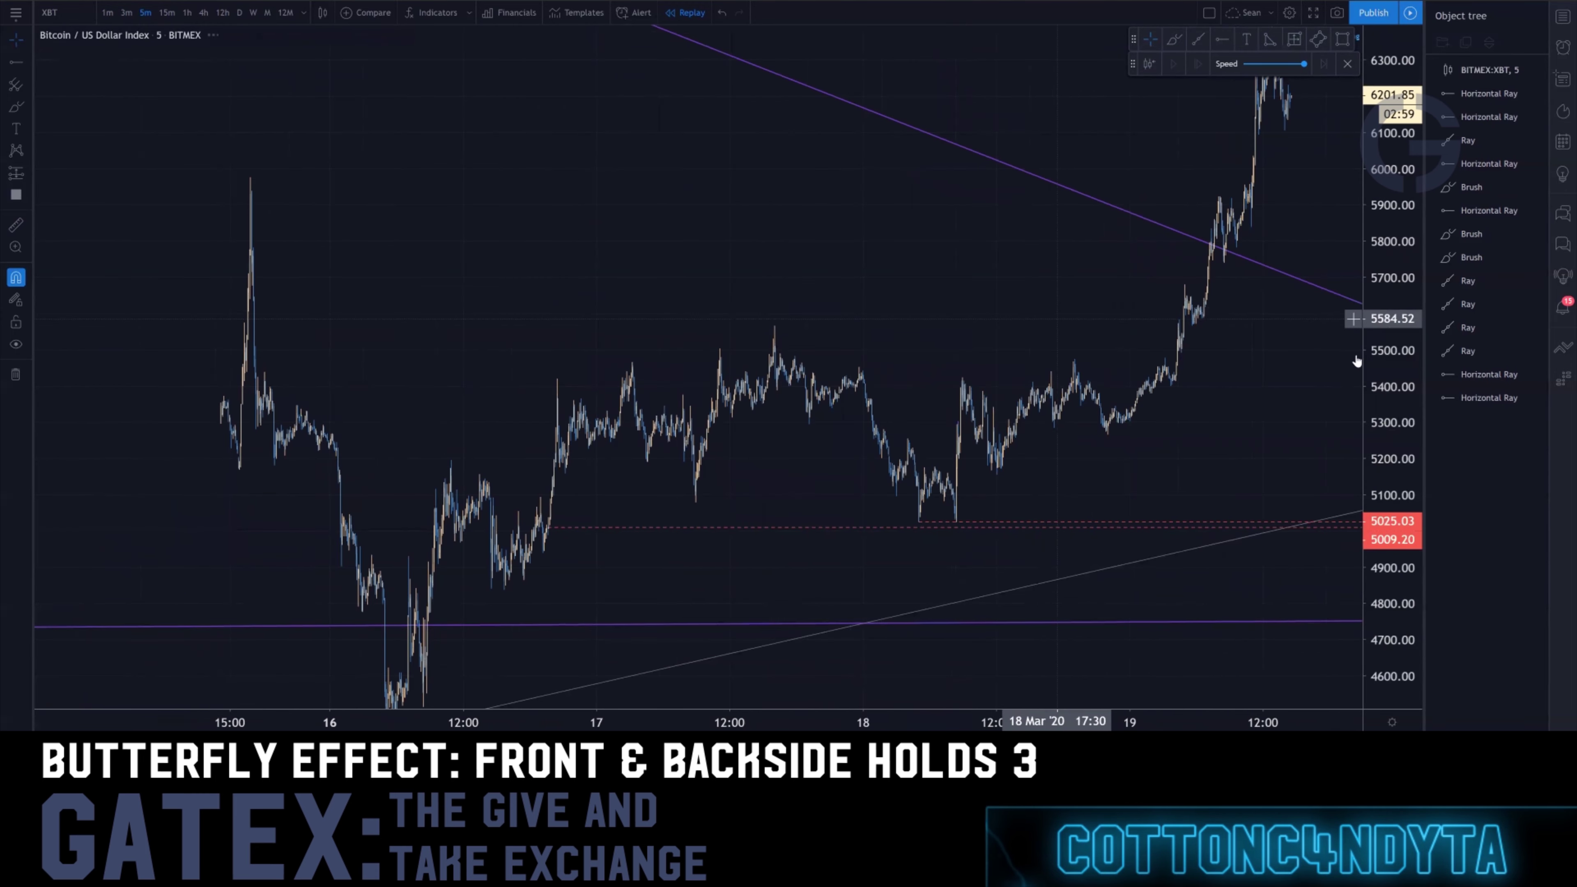
drag(1390, 506, 1384, 301)
scroll(1192, 301, up, 4)
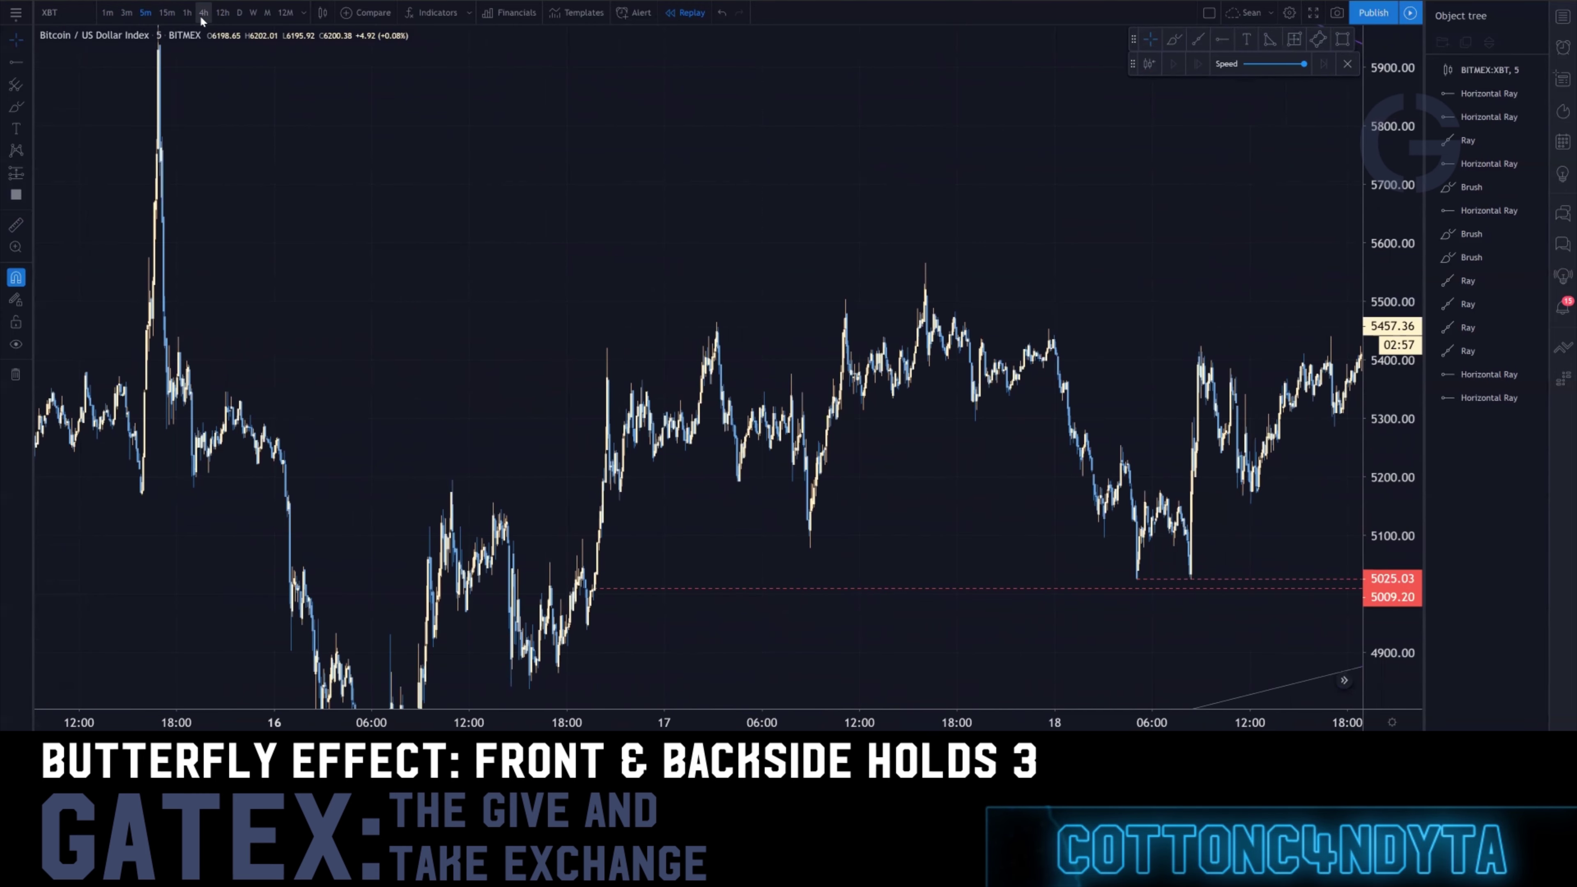
Switch to one-hour candles and add a horizontal ray on the 17 March 16:00 swing high, at 5565.88
click(186, 13)
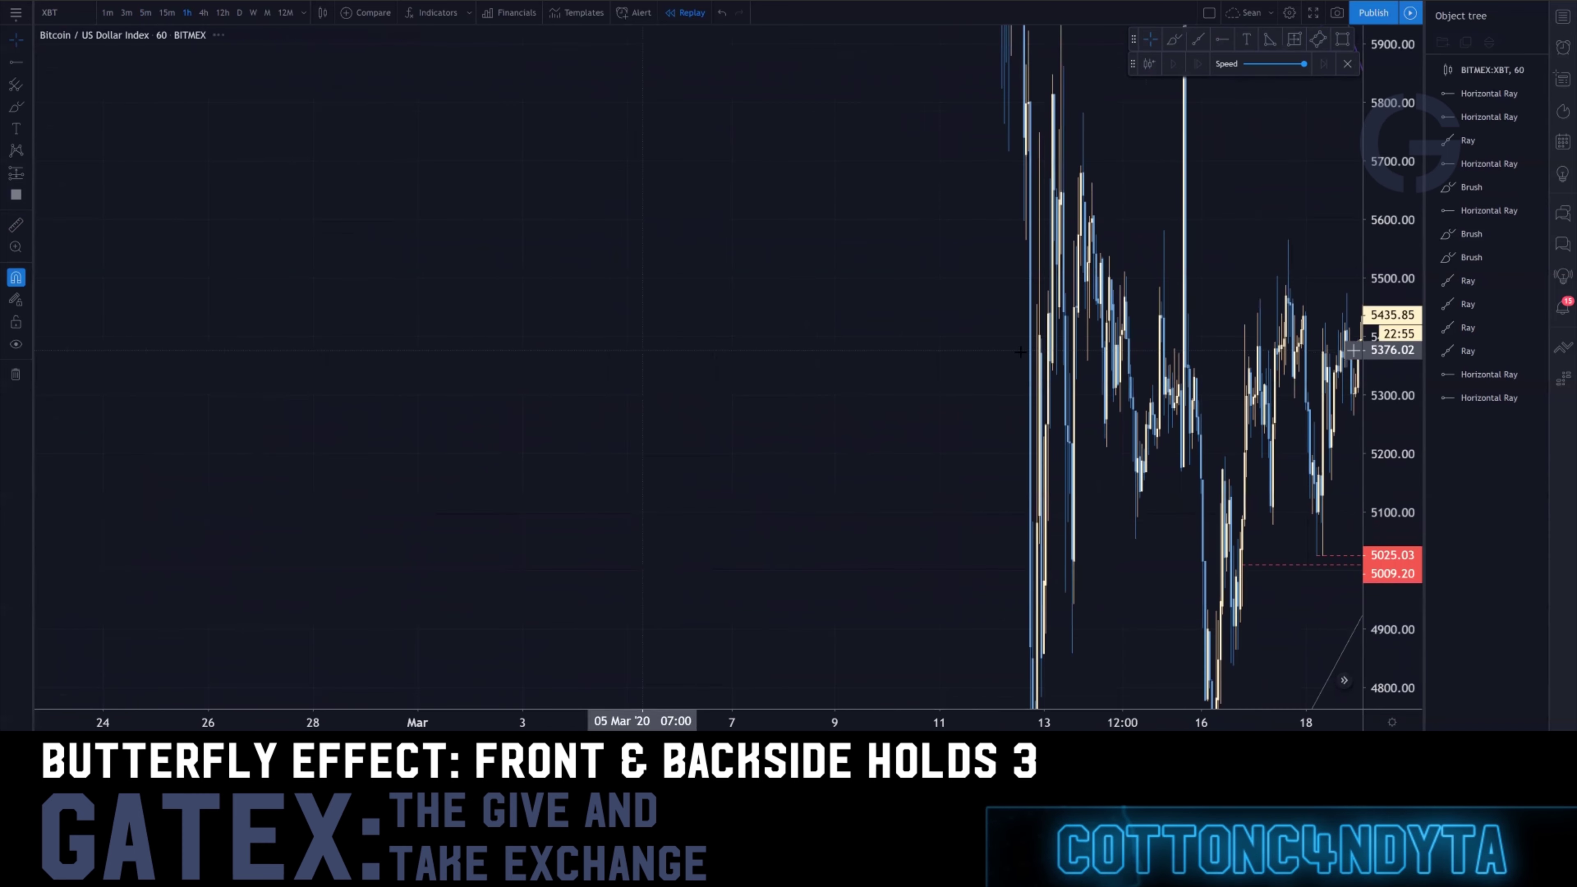
scroll(596, 329, up, 5)
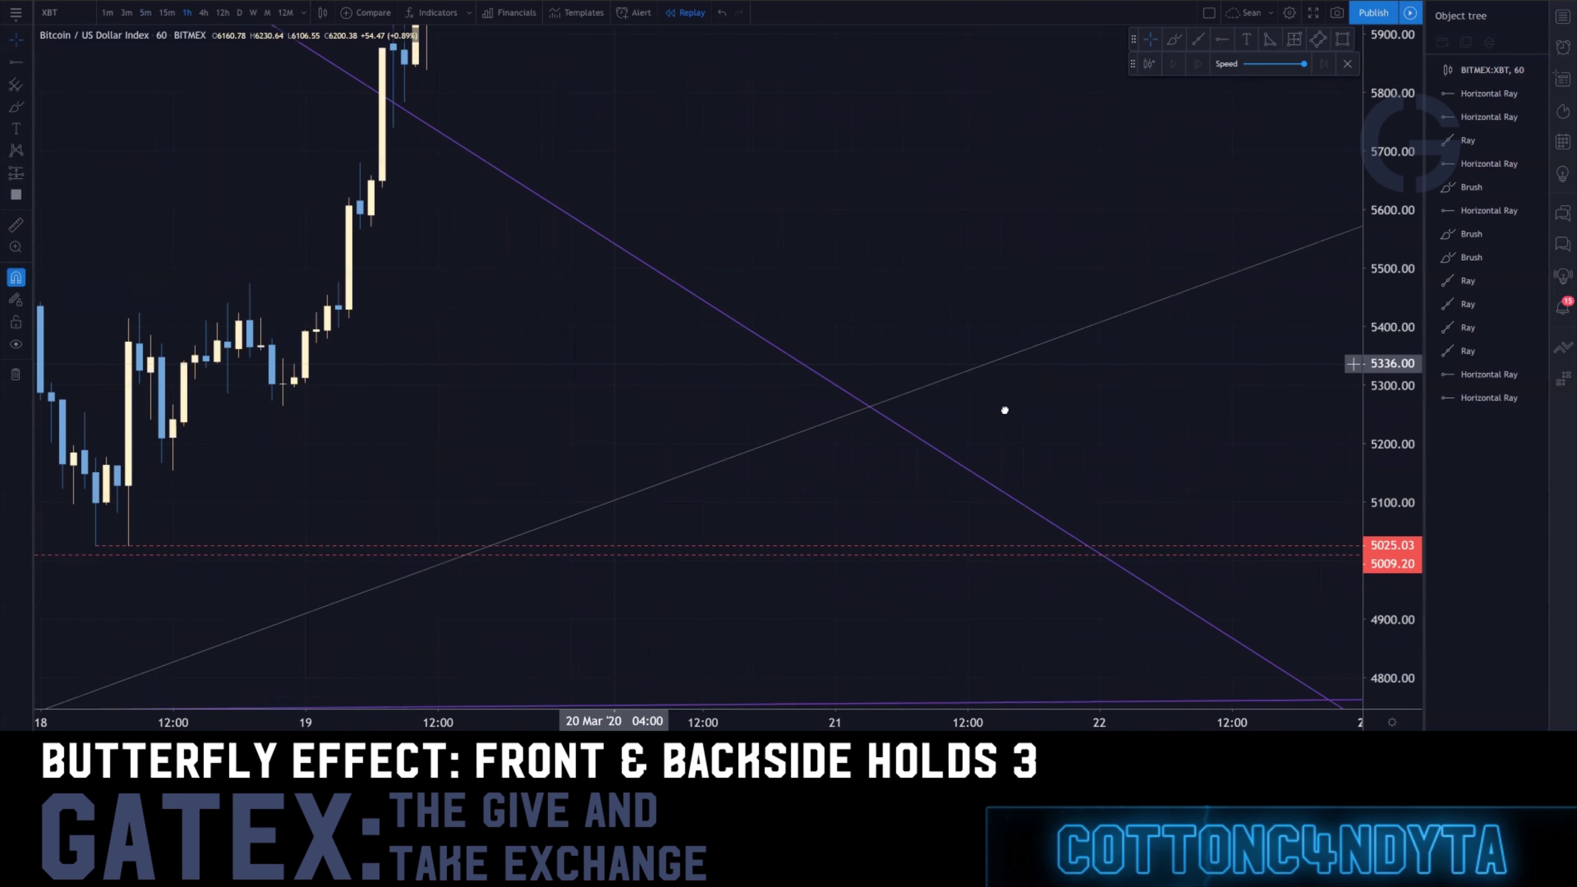
drag(666, 433, 880, 439)
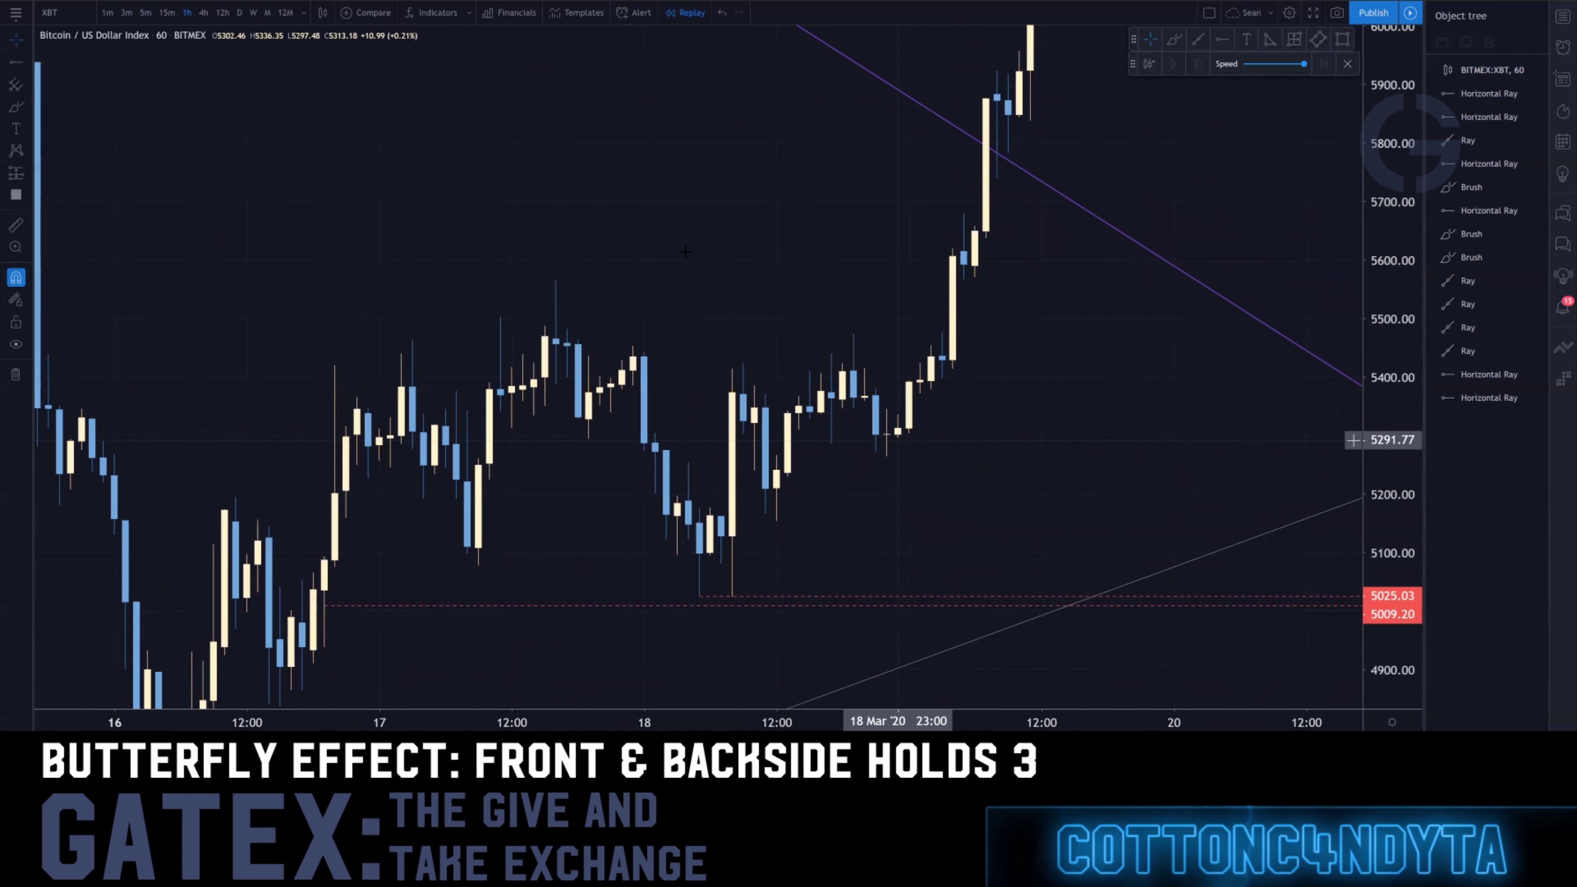
click(1223, 39)
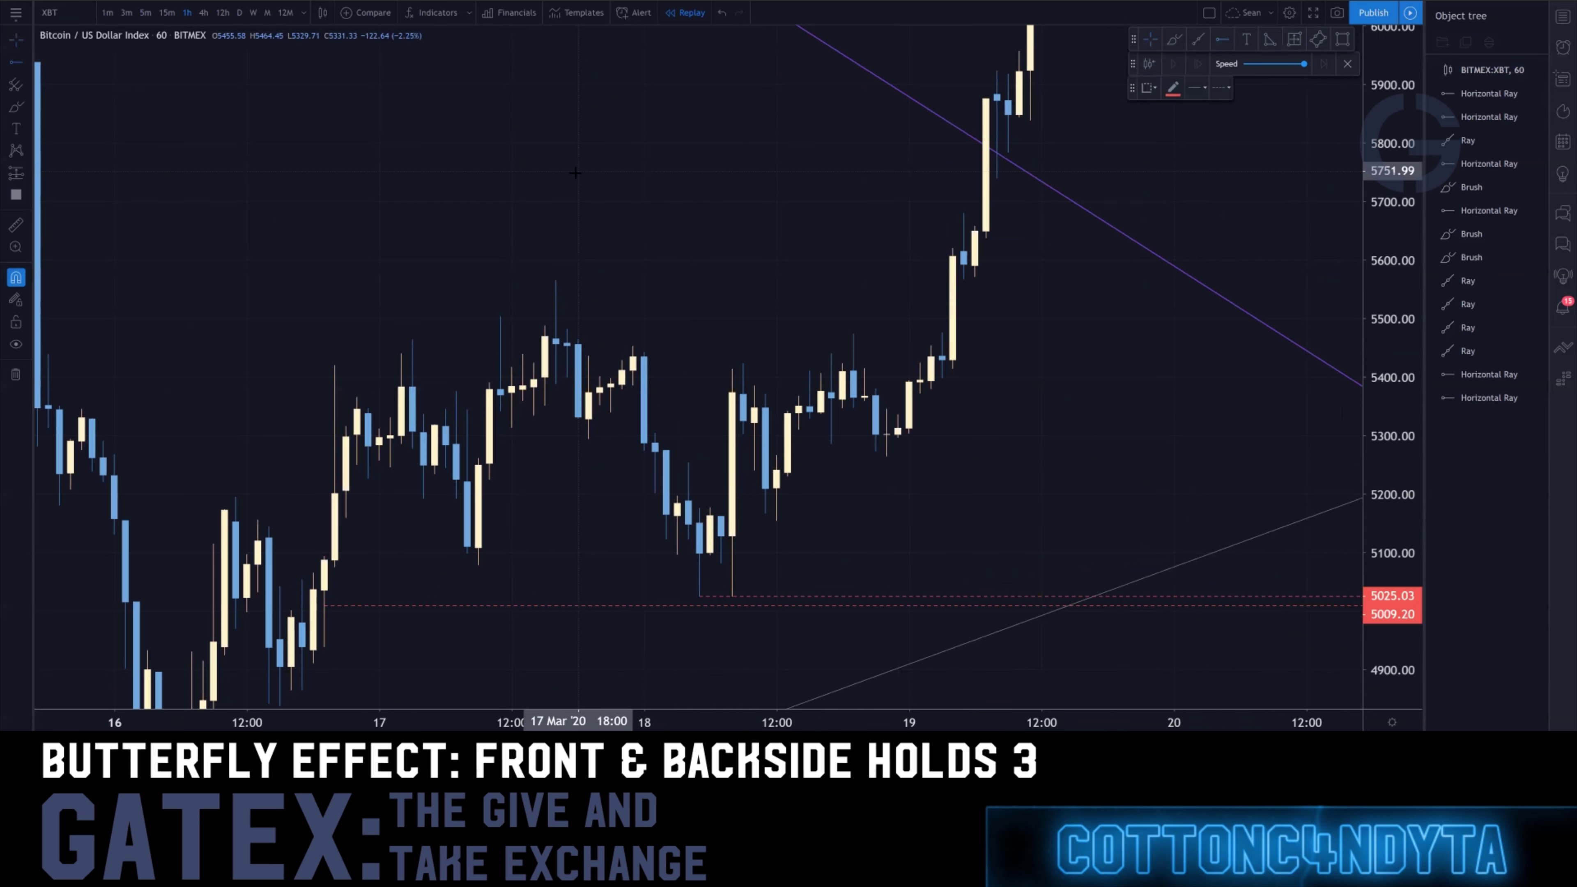
click(557, 280)
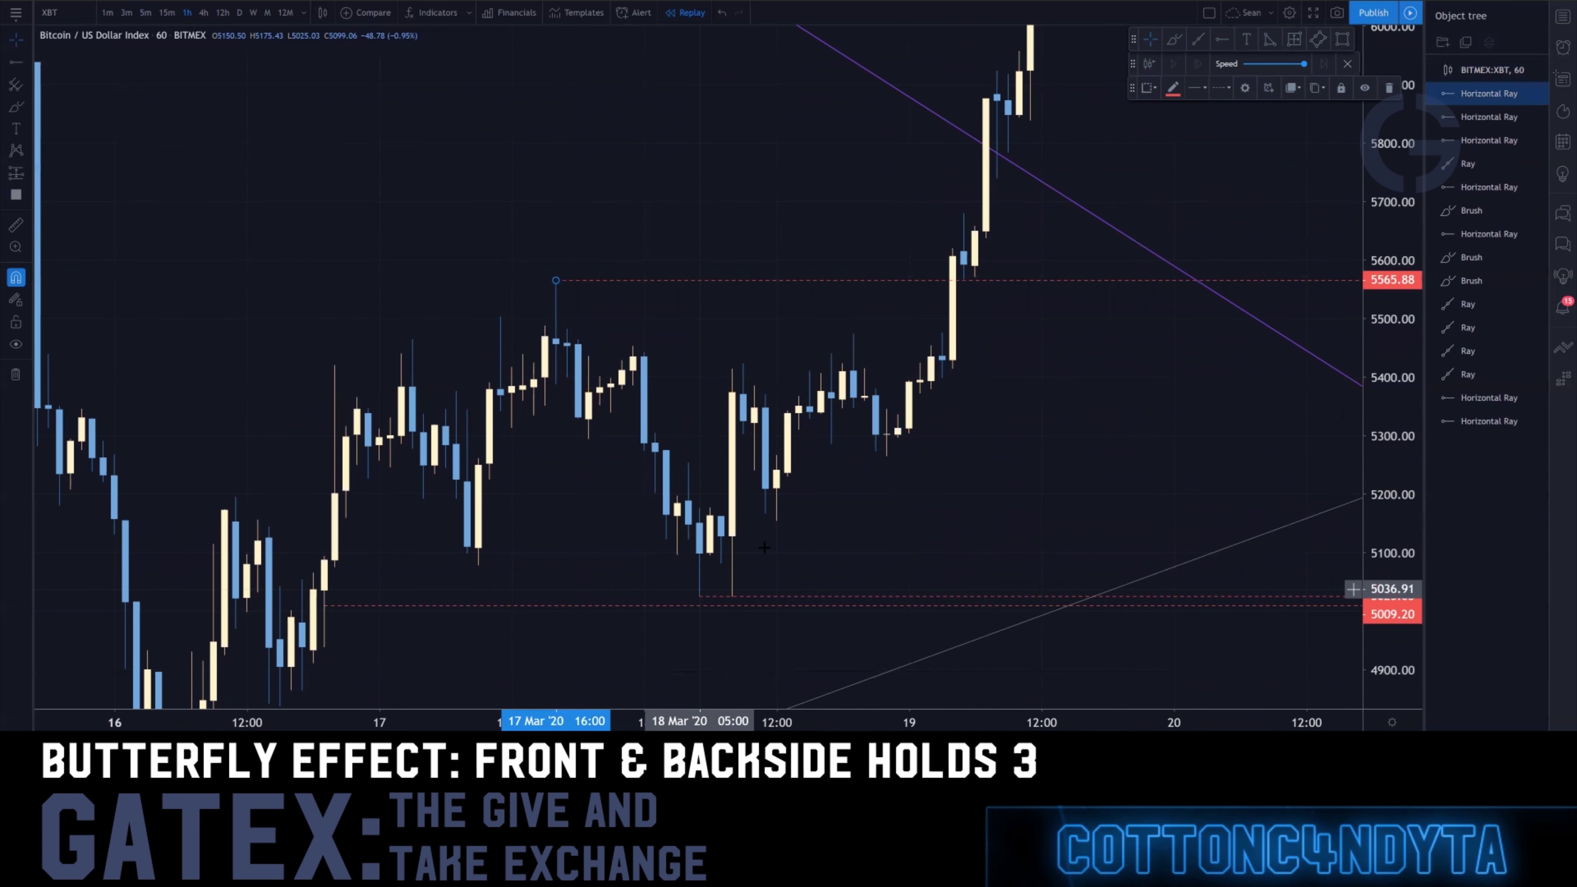
Delete the 5025.03 ray and move the 5009.20 ray onto the 18 March 08:00 low, at 5024.88
click(713, 598)
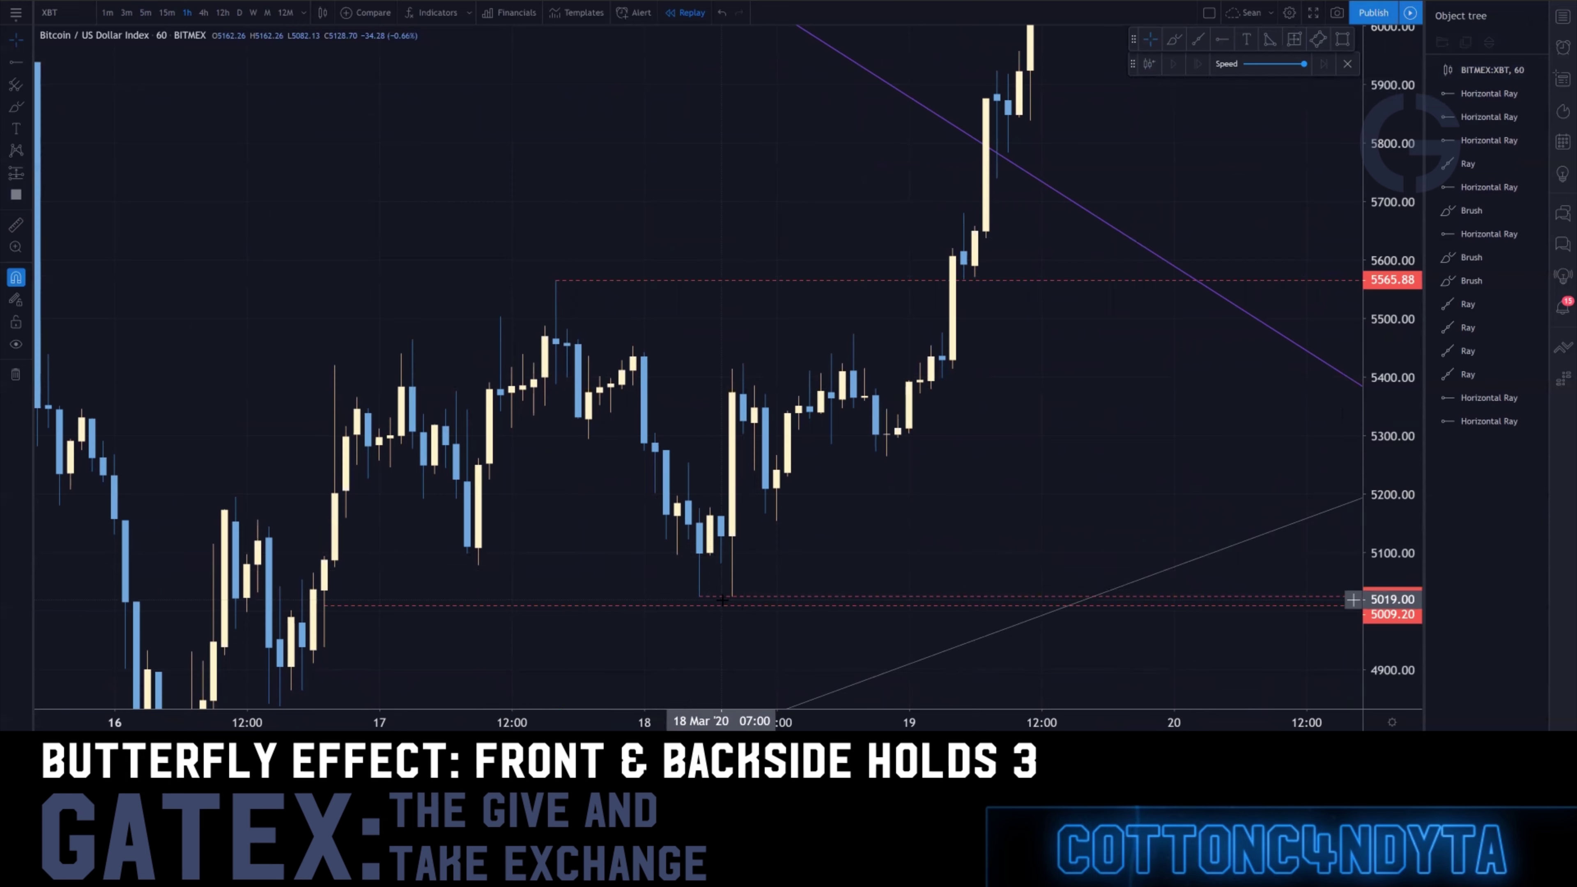
key(Delete)
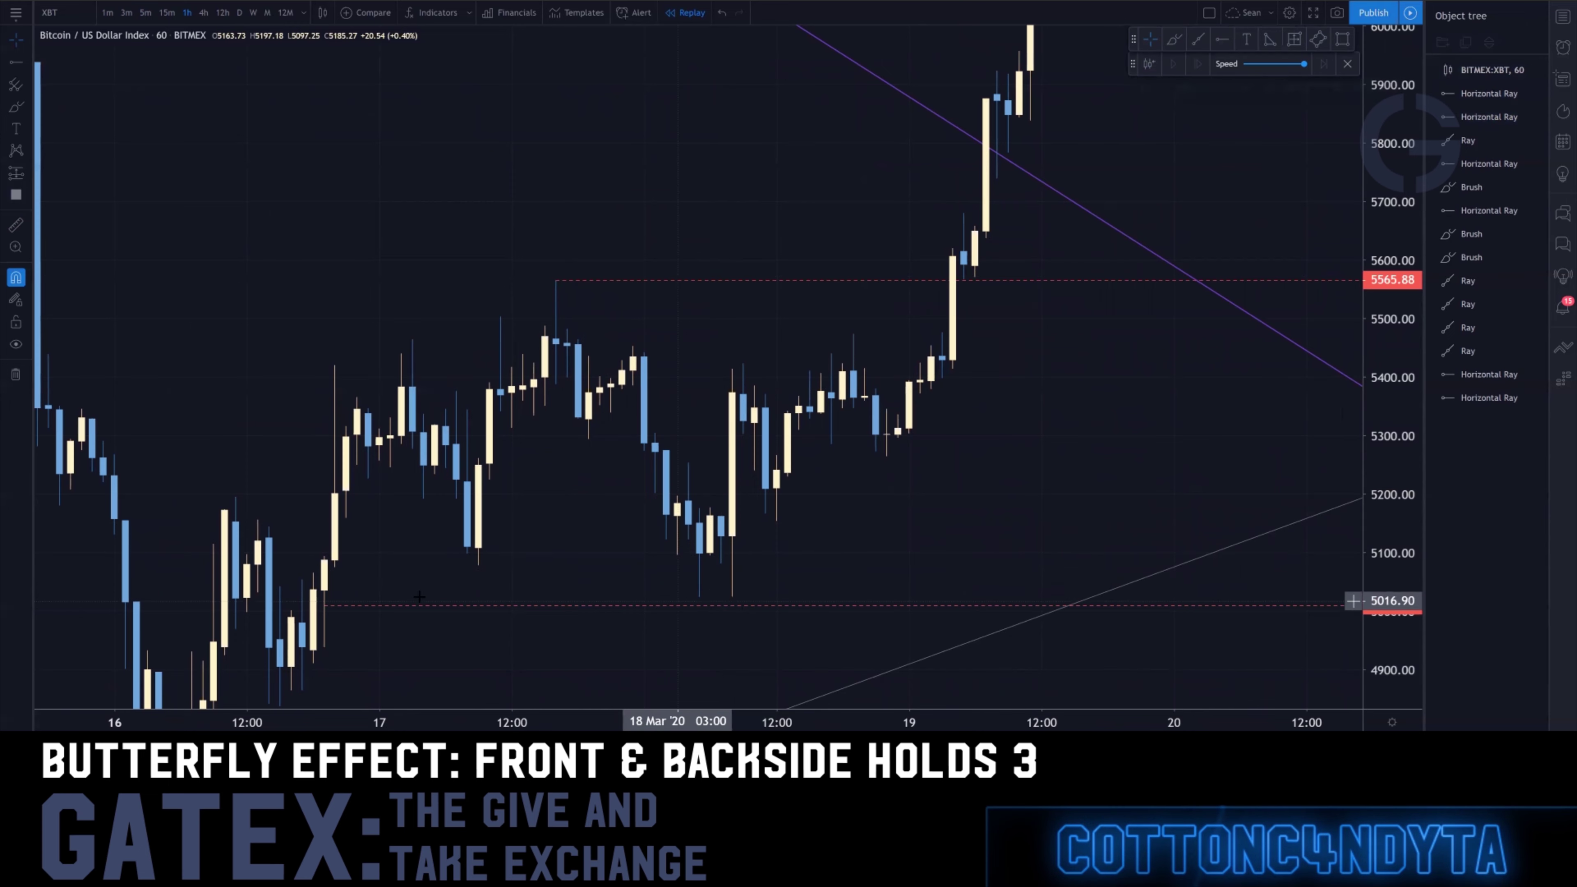
drag(325, 605, 734, 598)
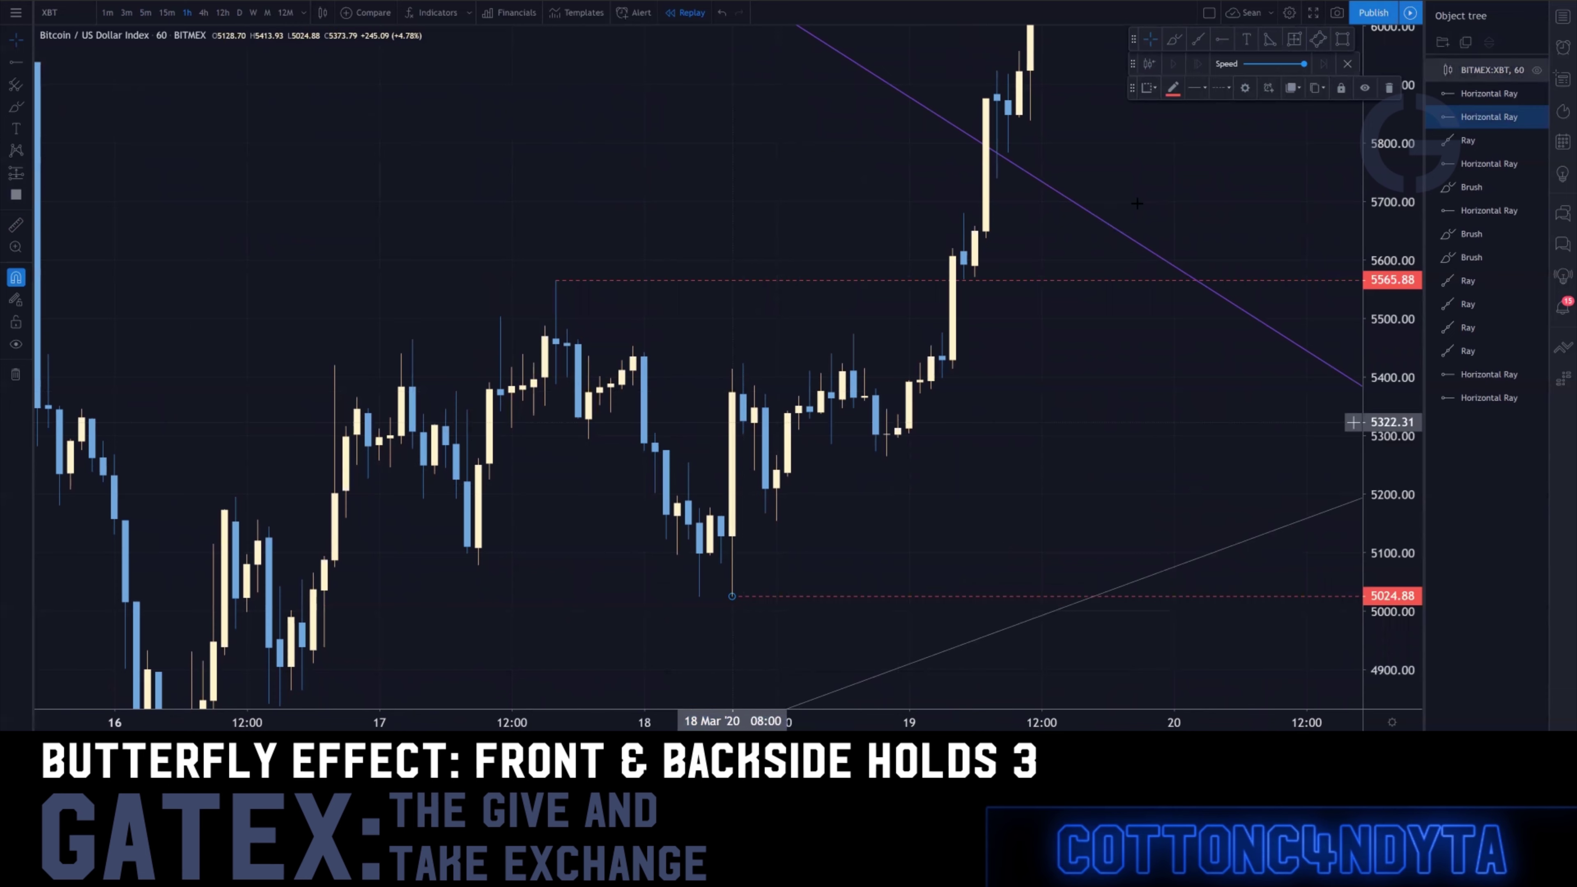
Add a horizontal ray on the high of the 18 March 04:00 candle, at 5253.98
click(1220, 40)
click(687, 461)
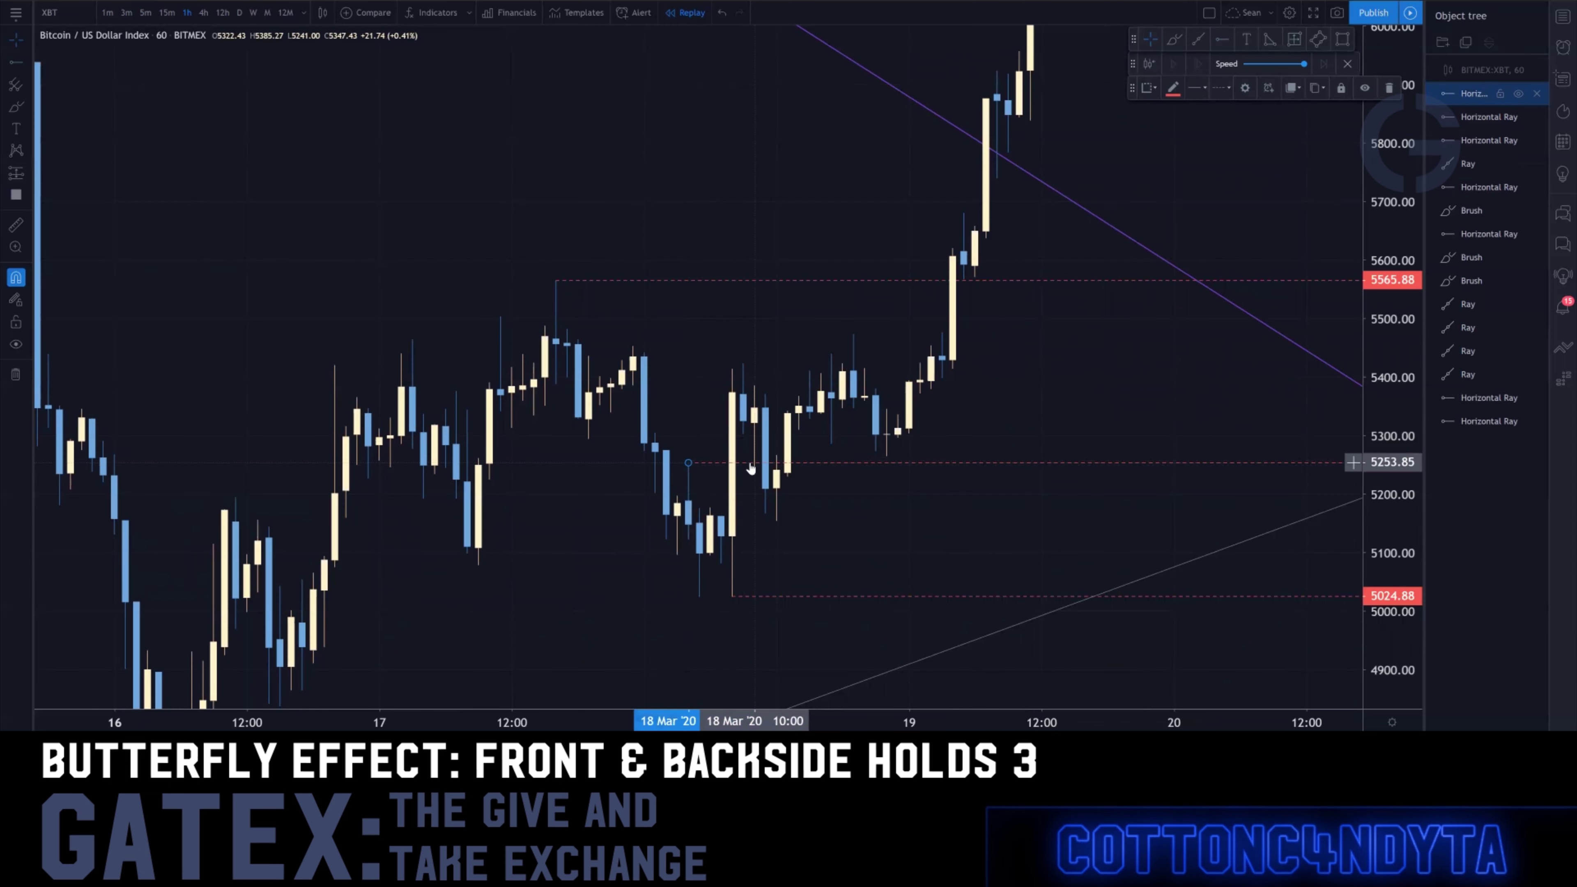
click(769, 389)
Duplicate the 5253.98 ray and move the copy to the high of the 18 March 07:00 candle, at about 5160
double_click(708, 463)
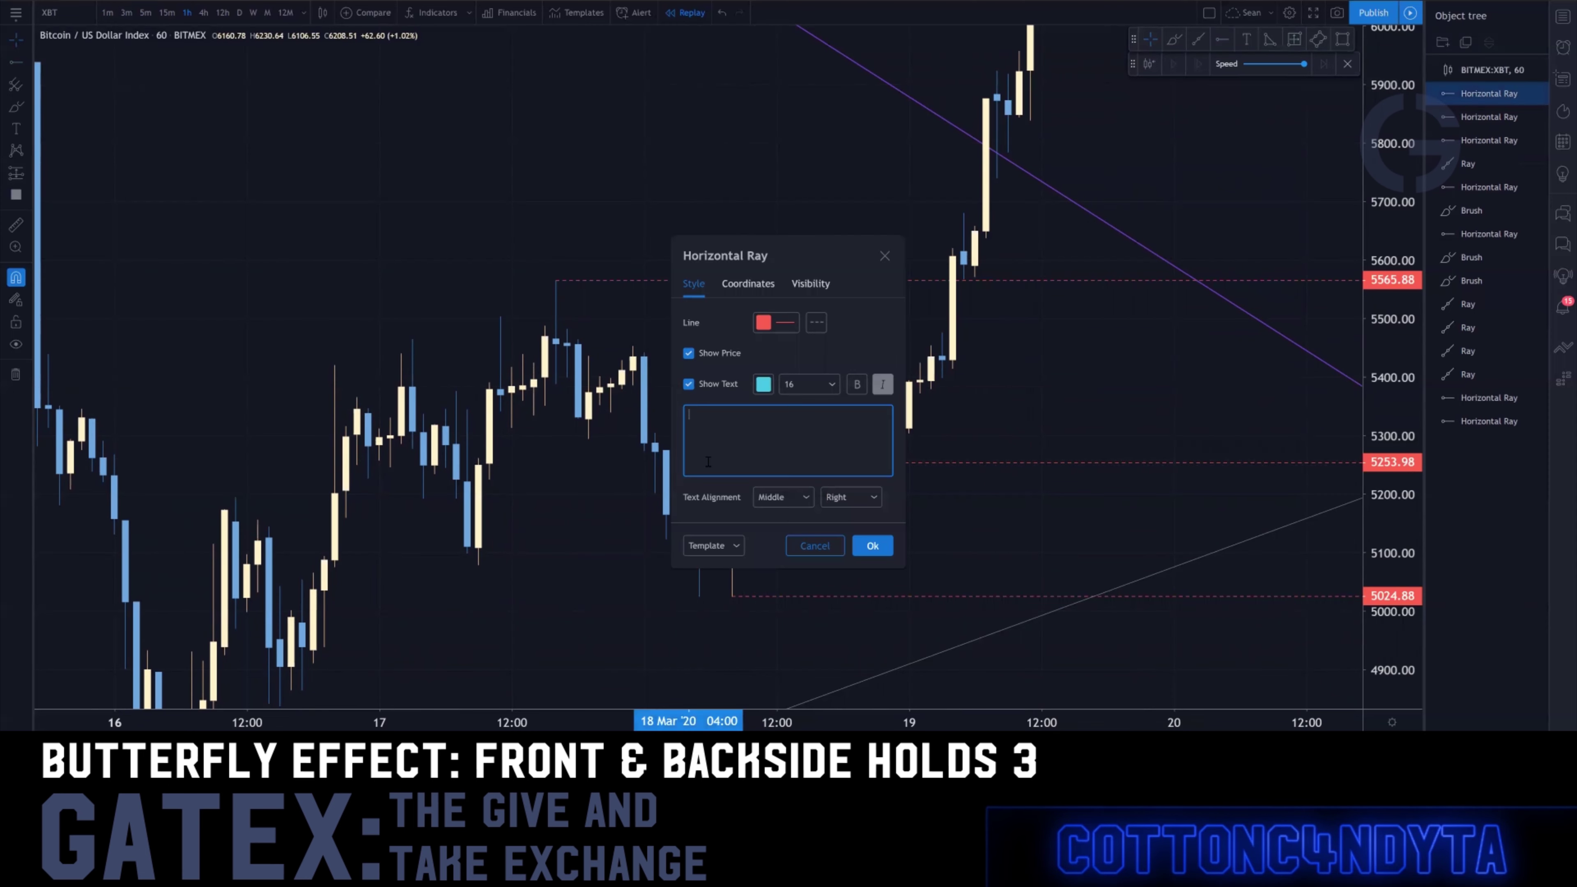
click(819, 547)
key(ctrl+c)
key(ctrl+v)
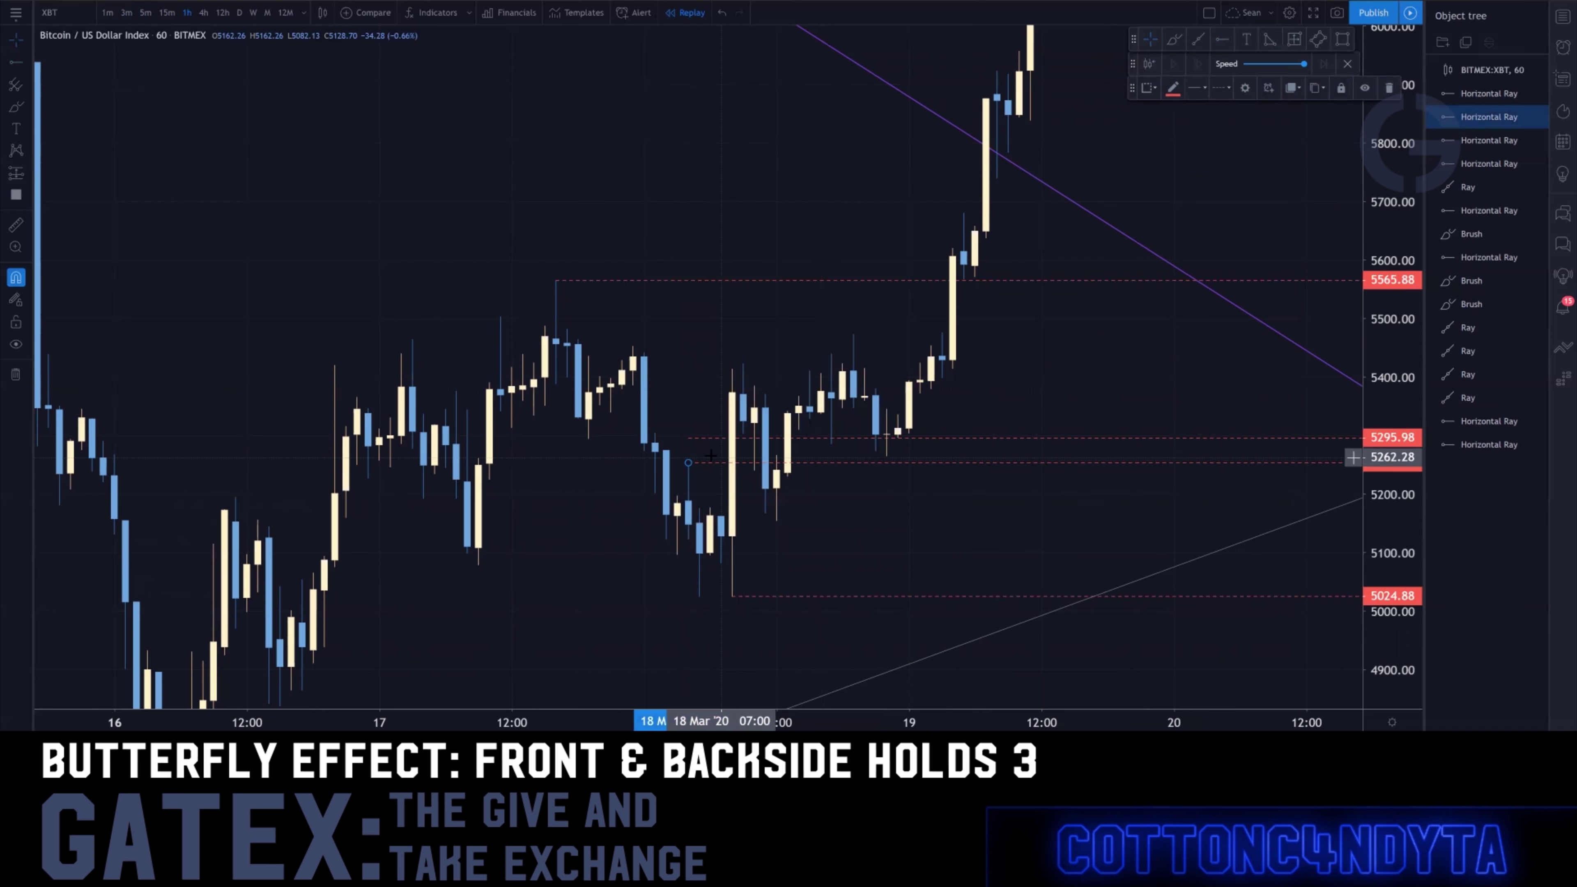
drag(688, 438, 722, 518)
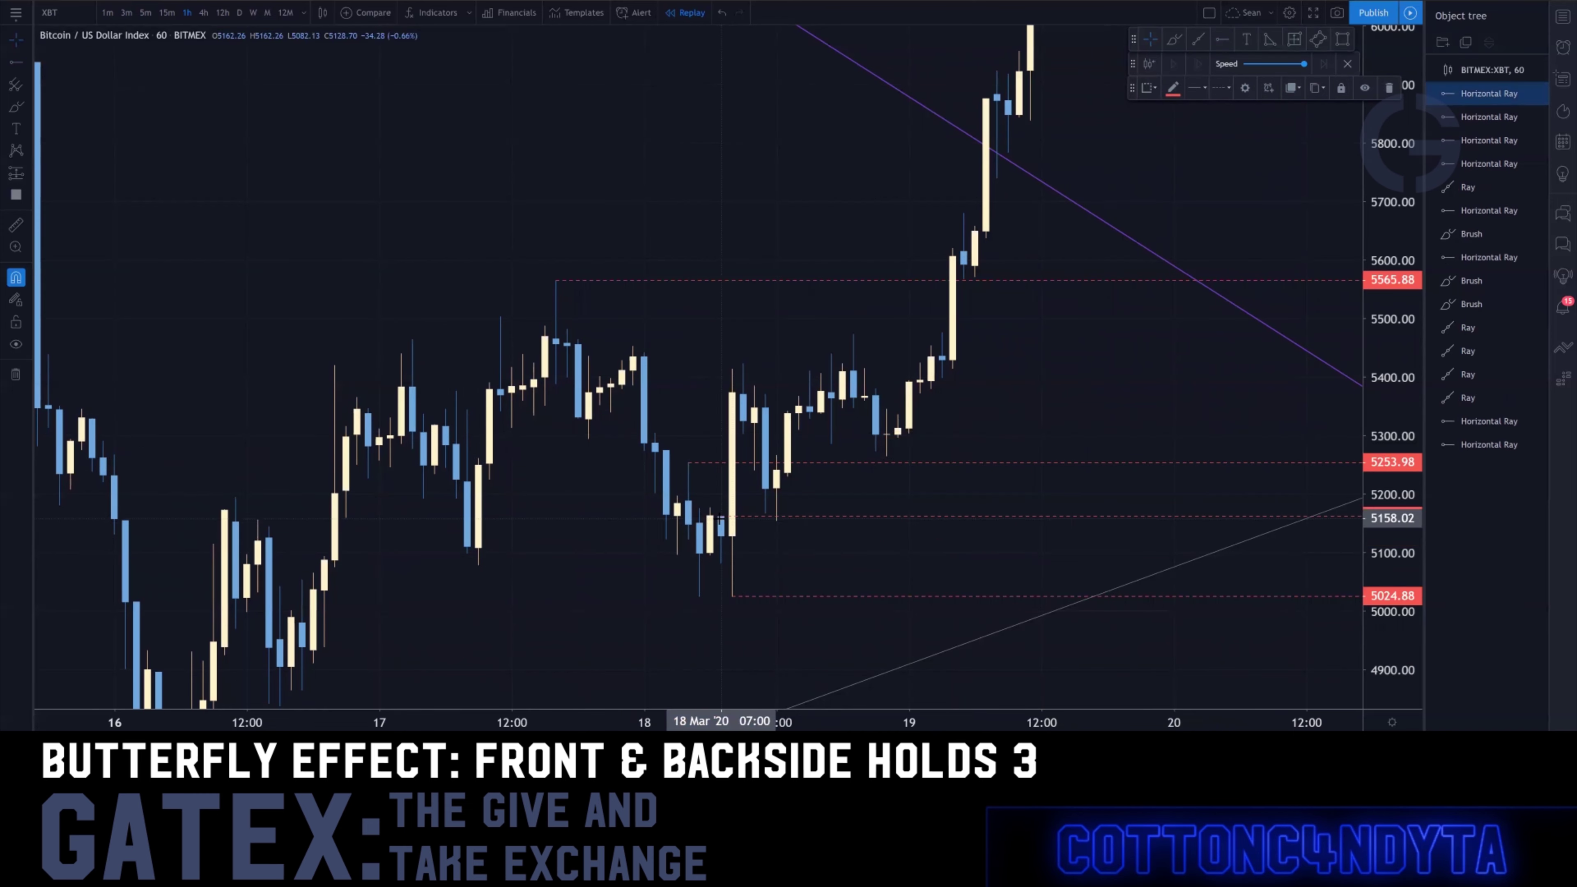
Delete the horizontal ray on the 18 March 08:00 low, at 5024.88
click(828, 556)
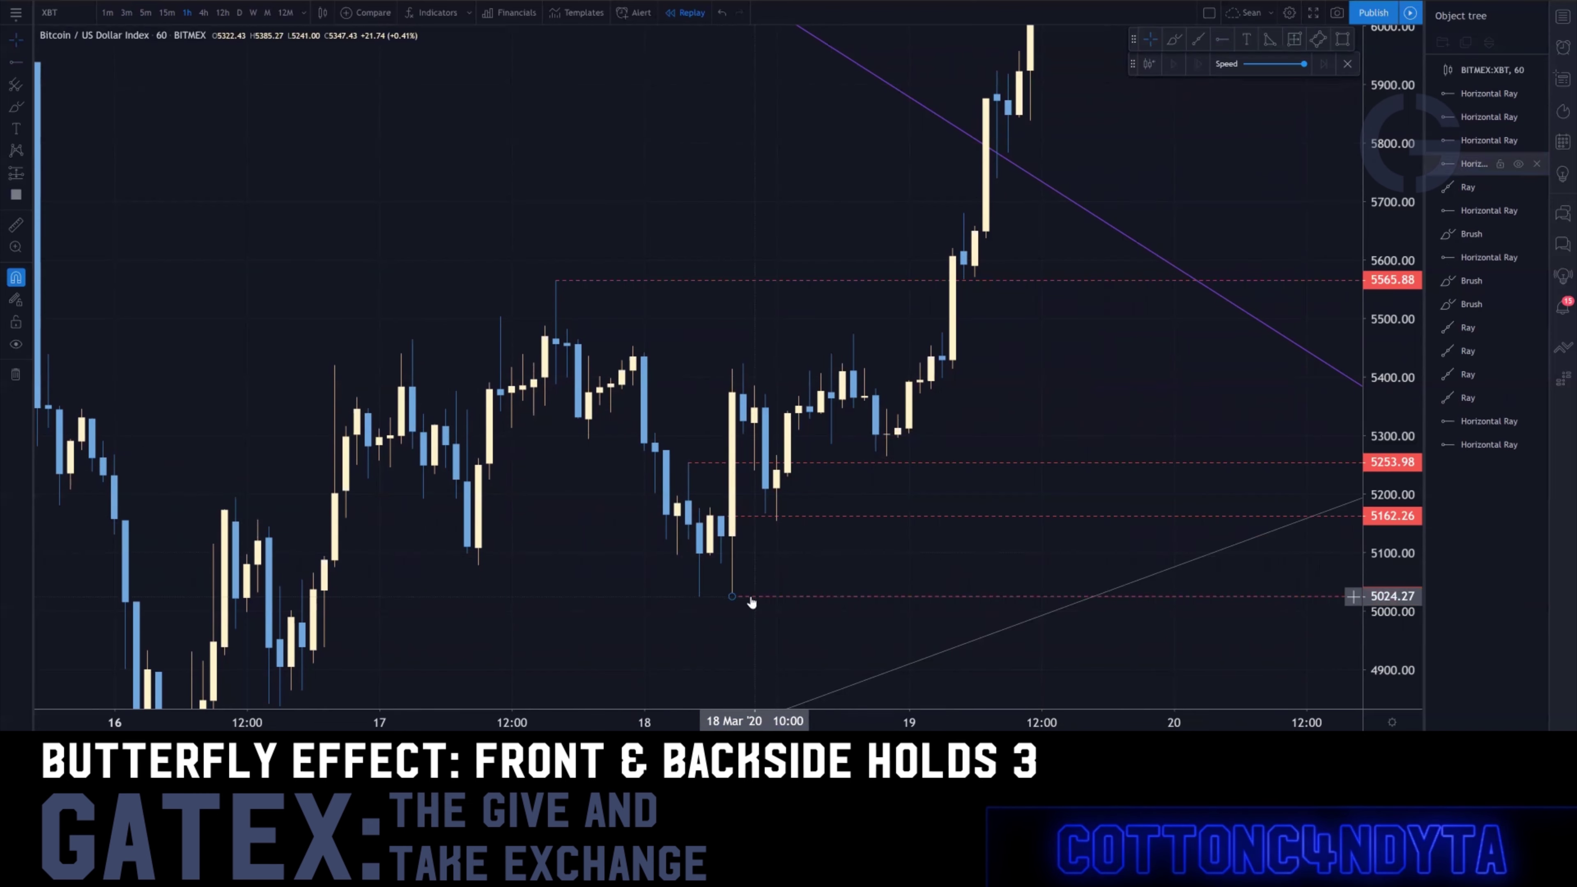
key(Delete)
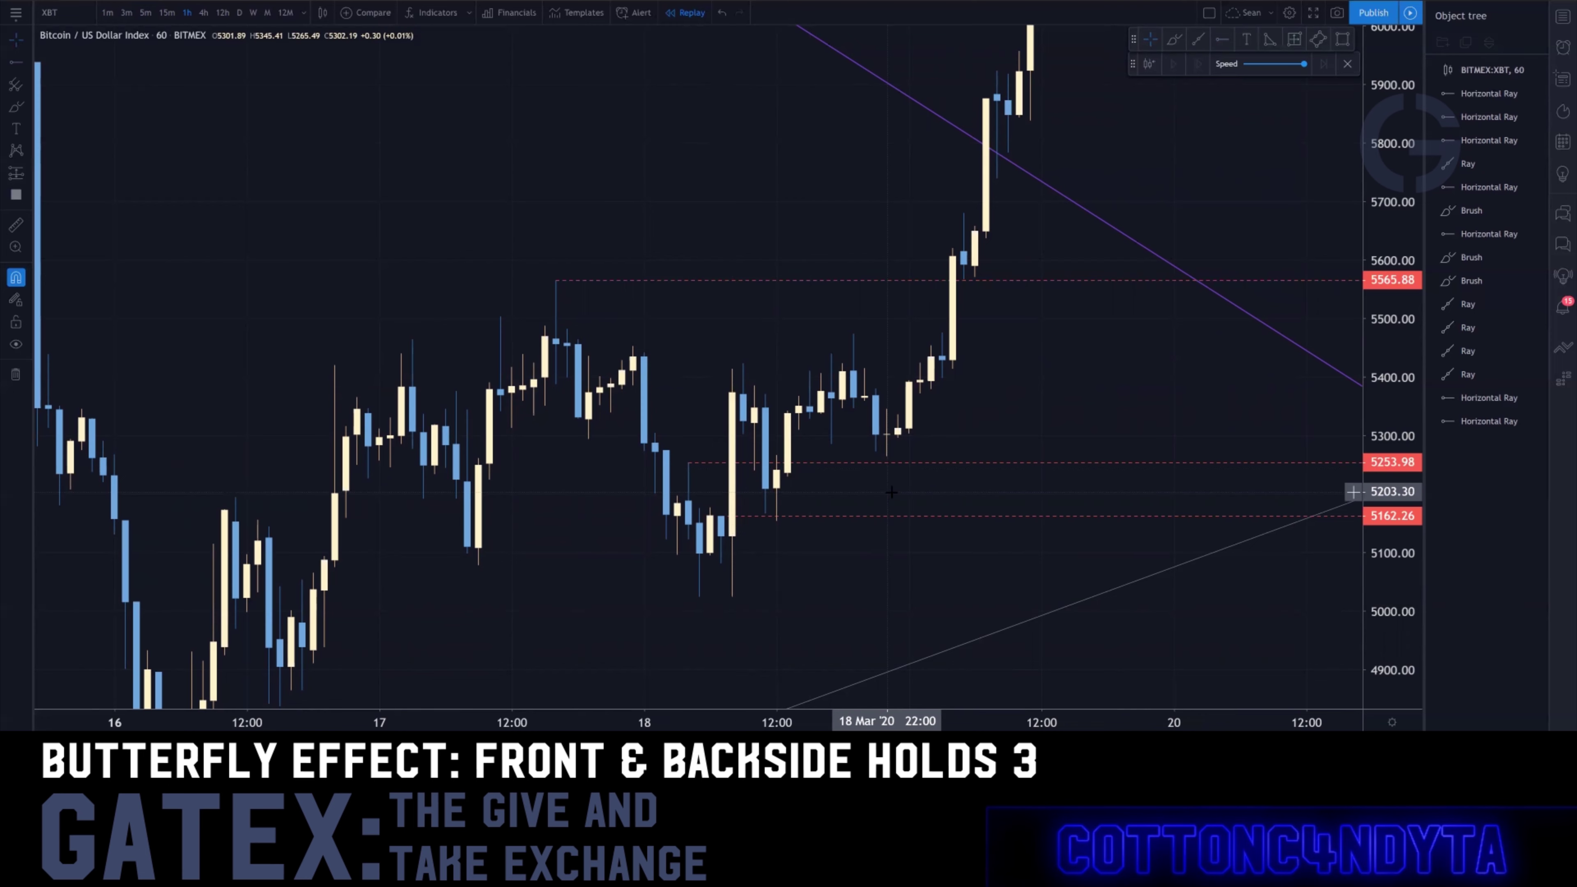
drag(689, 462, 743, 388)
drag(793, 436, 686, 443)
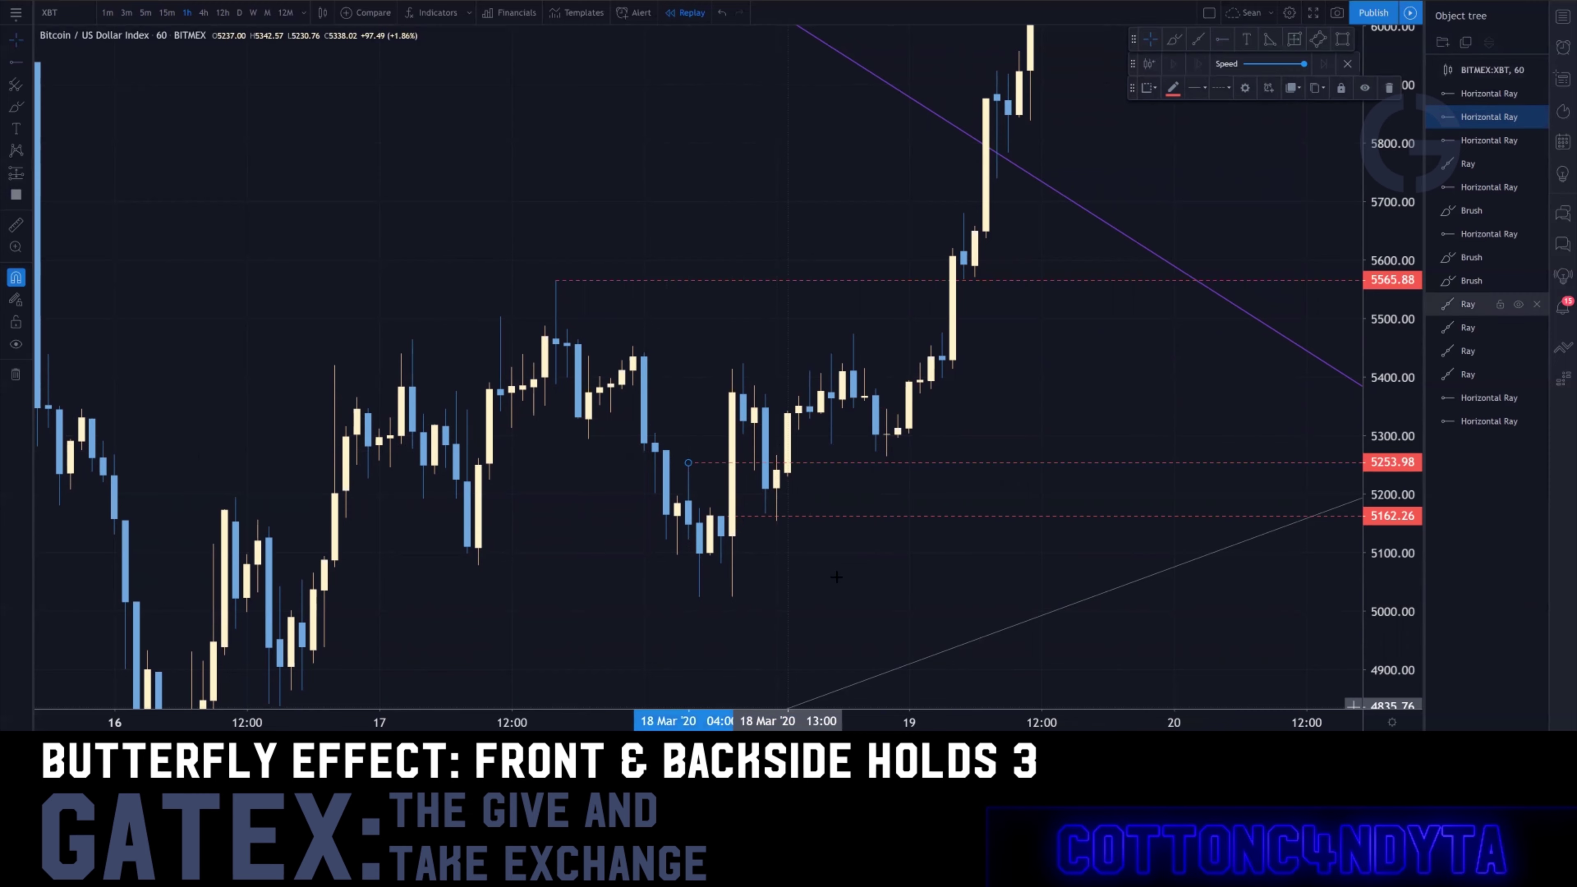
Try removing the 5162.26 ray and moving the 5253.98 ray onto the 18 March 08:00 low, at 5024.88
scroll(525, 563, up, 4)
mouse_move(524, 563)
mouse_down()
mouse_move(819, 459)
mouse_move(911, 454)
mouse_up()
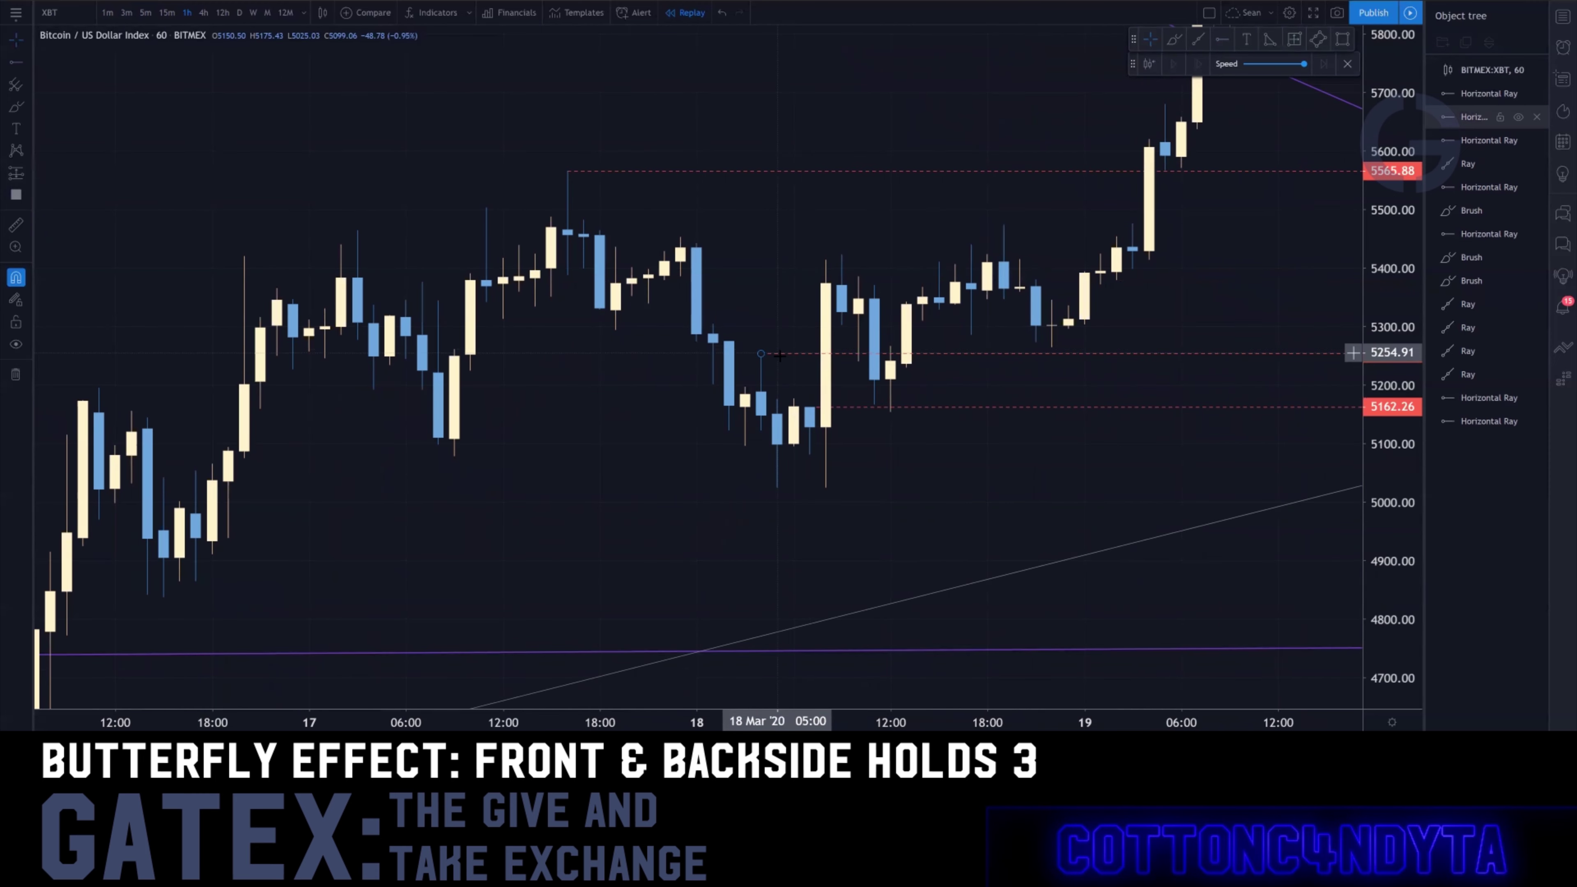
click(787, 356)
mouse_move(784, 359)
mouse_down()
mouse_move(783, 412)
mouse_move(807, 409)
mouse_move(826, 491)
mouse_move(751, 534)
mouse_up()
drag(1395, 633, 1372, 463)
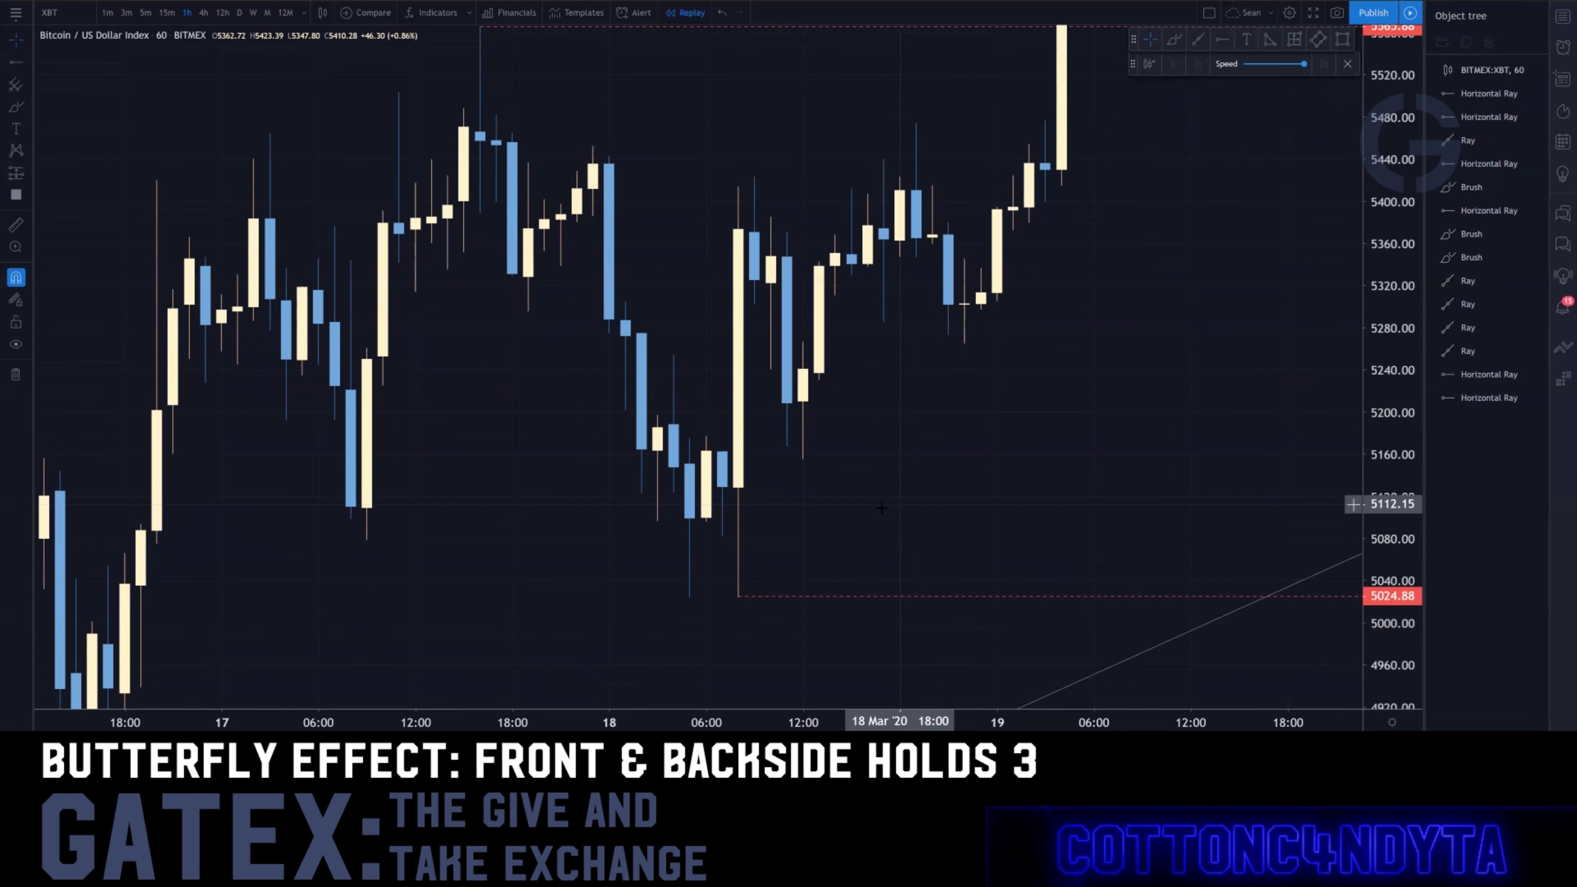
scroll(881, 505, up, 3)
drag(617, 504, 820, 387)
Replace the 5024.88 ray with rays on the highs of the 18 March 04:00 and 07:00 candles, at 5253.98 and 5162.26
click(686, 516)
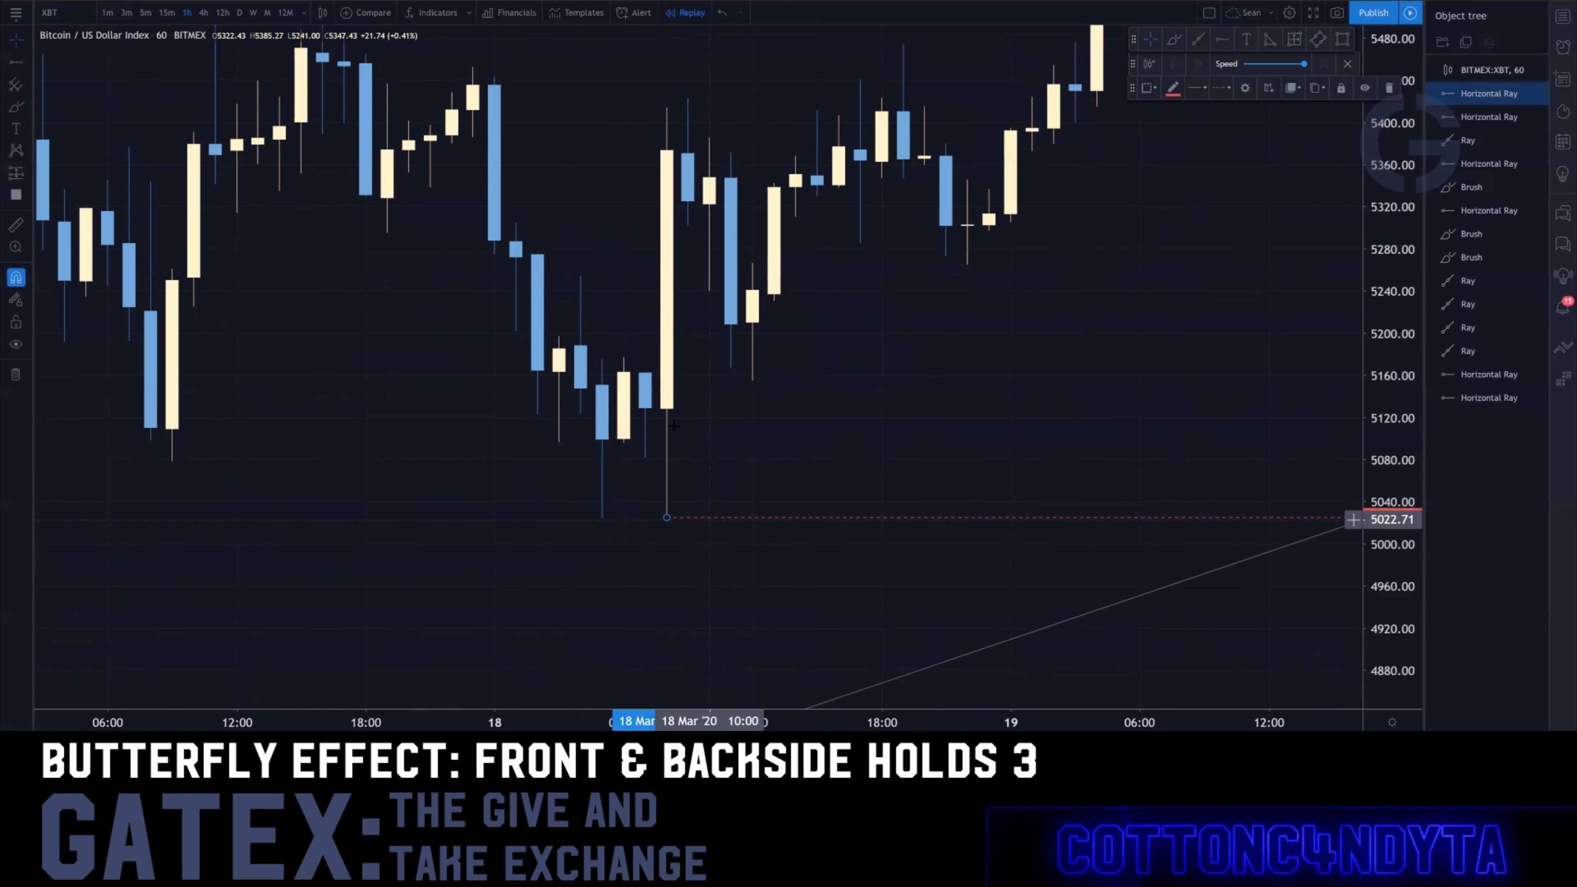
key(ctrl+c)
key(ctrl+v)
drag(667, 493, 649, 366)
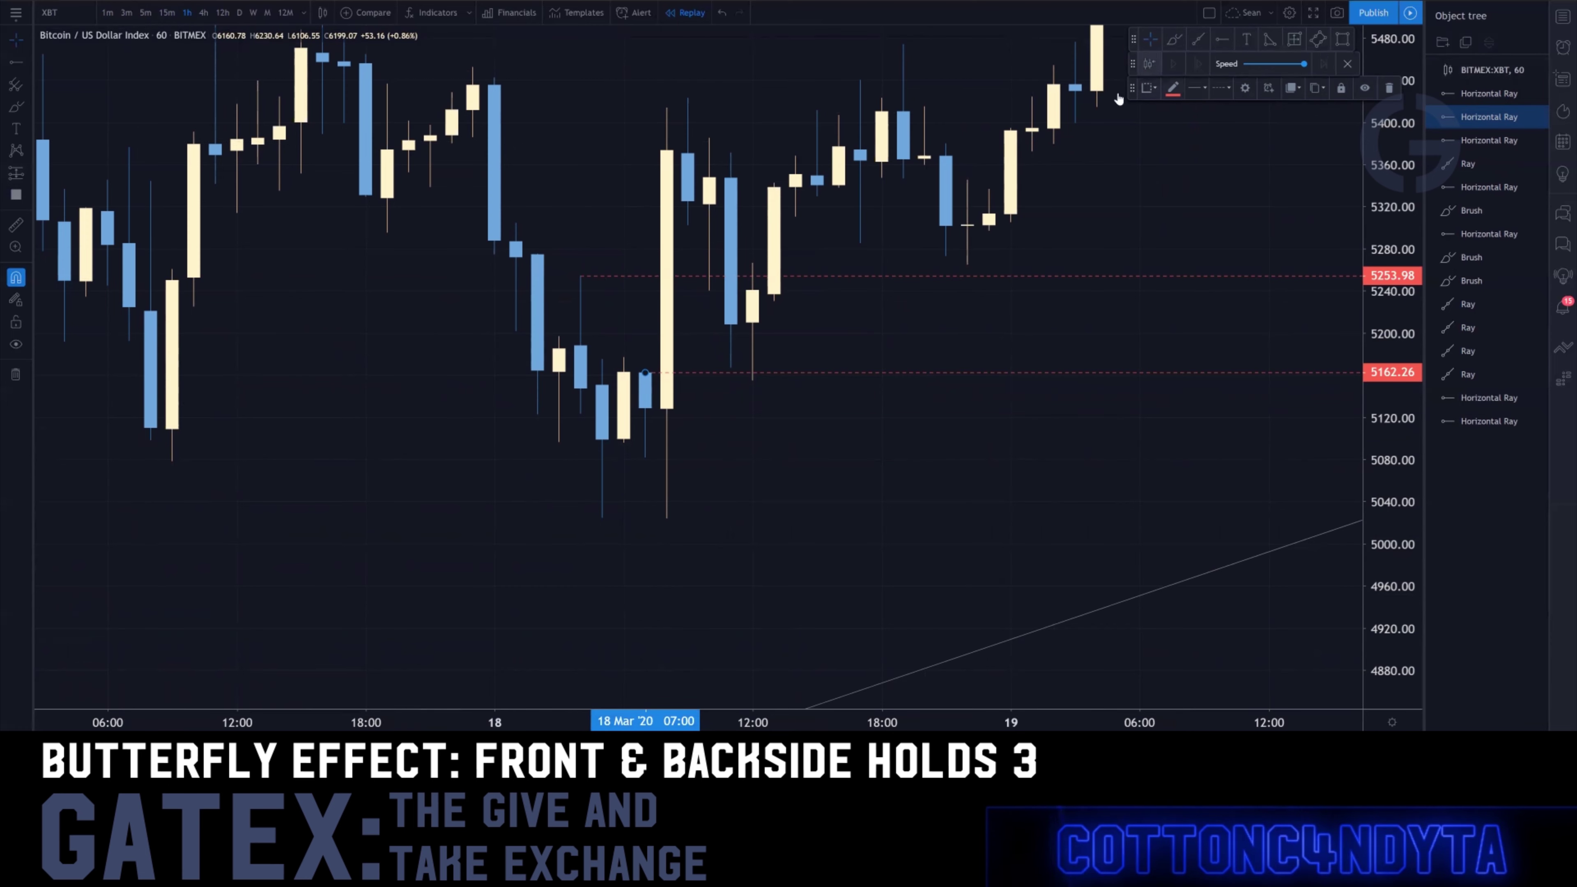
Restart the bar replay from the 18 March 07:00 candle and advance it two bars to 09:00
click(664, 258)
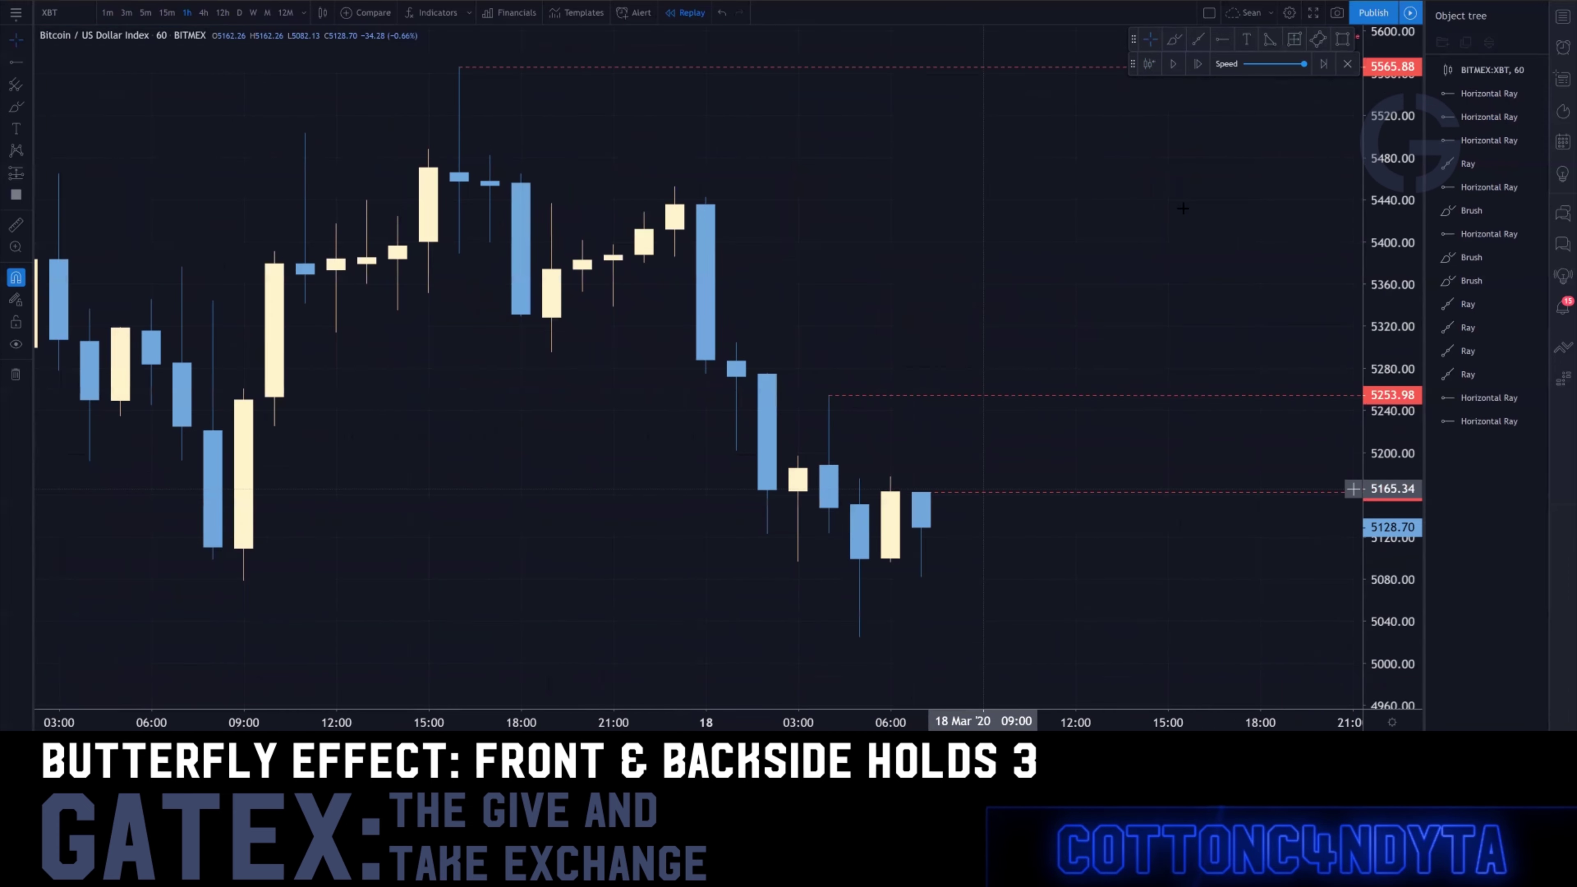
click(1198, 64)
click(1198, 64)
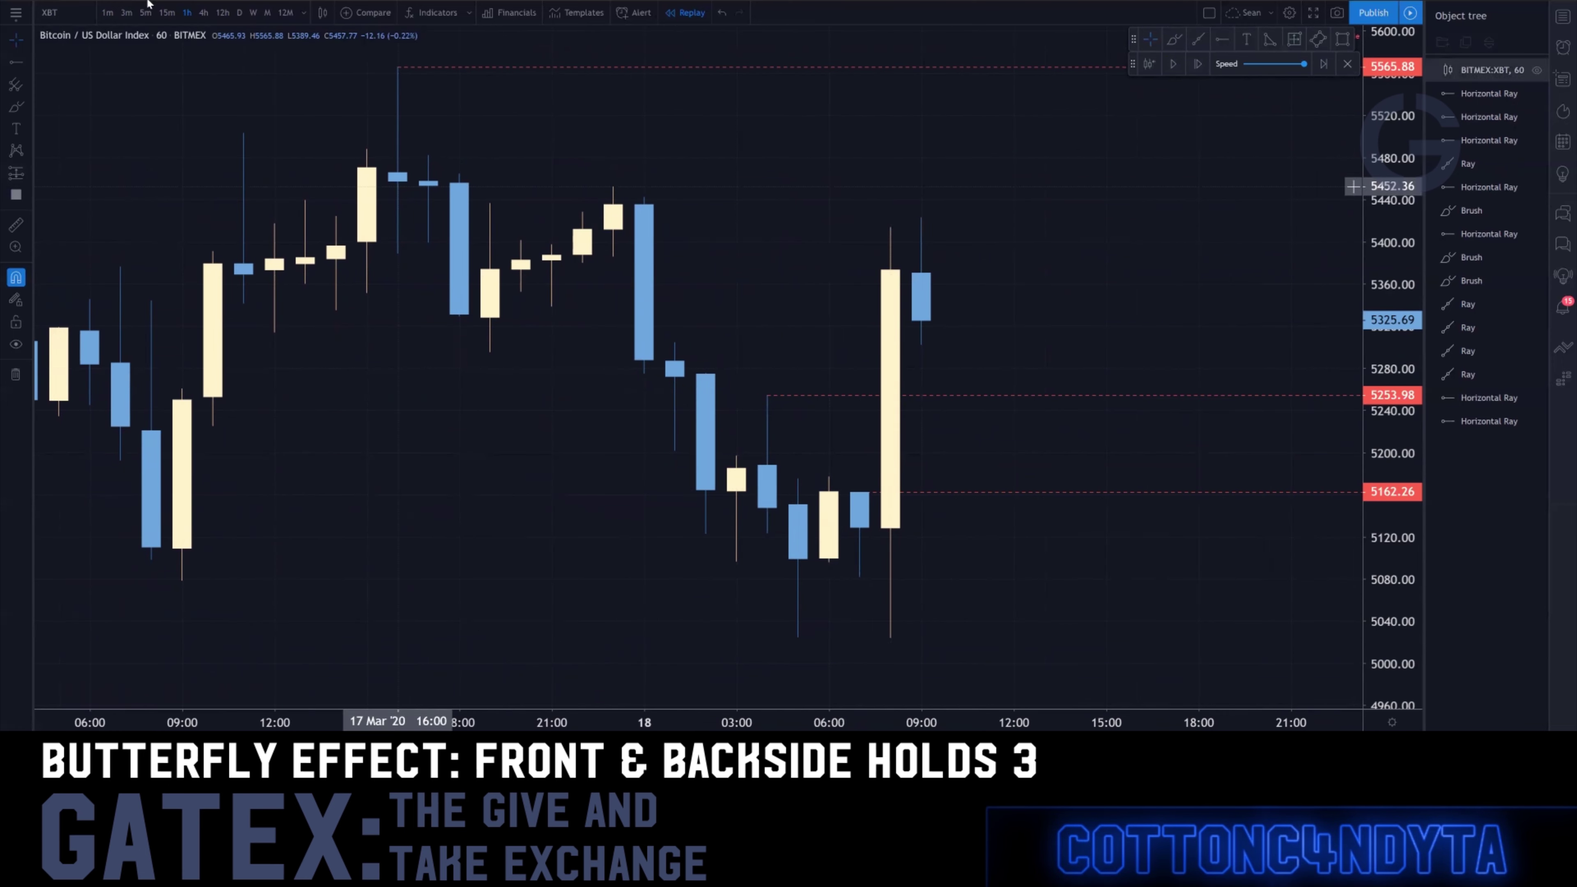
Switch to five-minute candles and move the 5253.98 ray onto the high of the 18 March 04:10 candle, at 5250.37
click(144, 12)
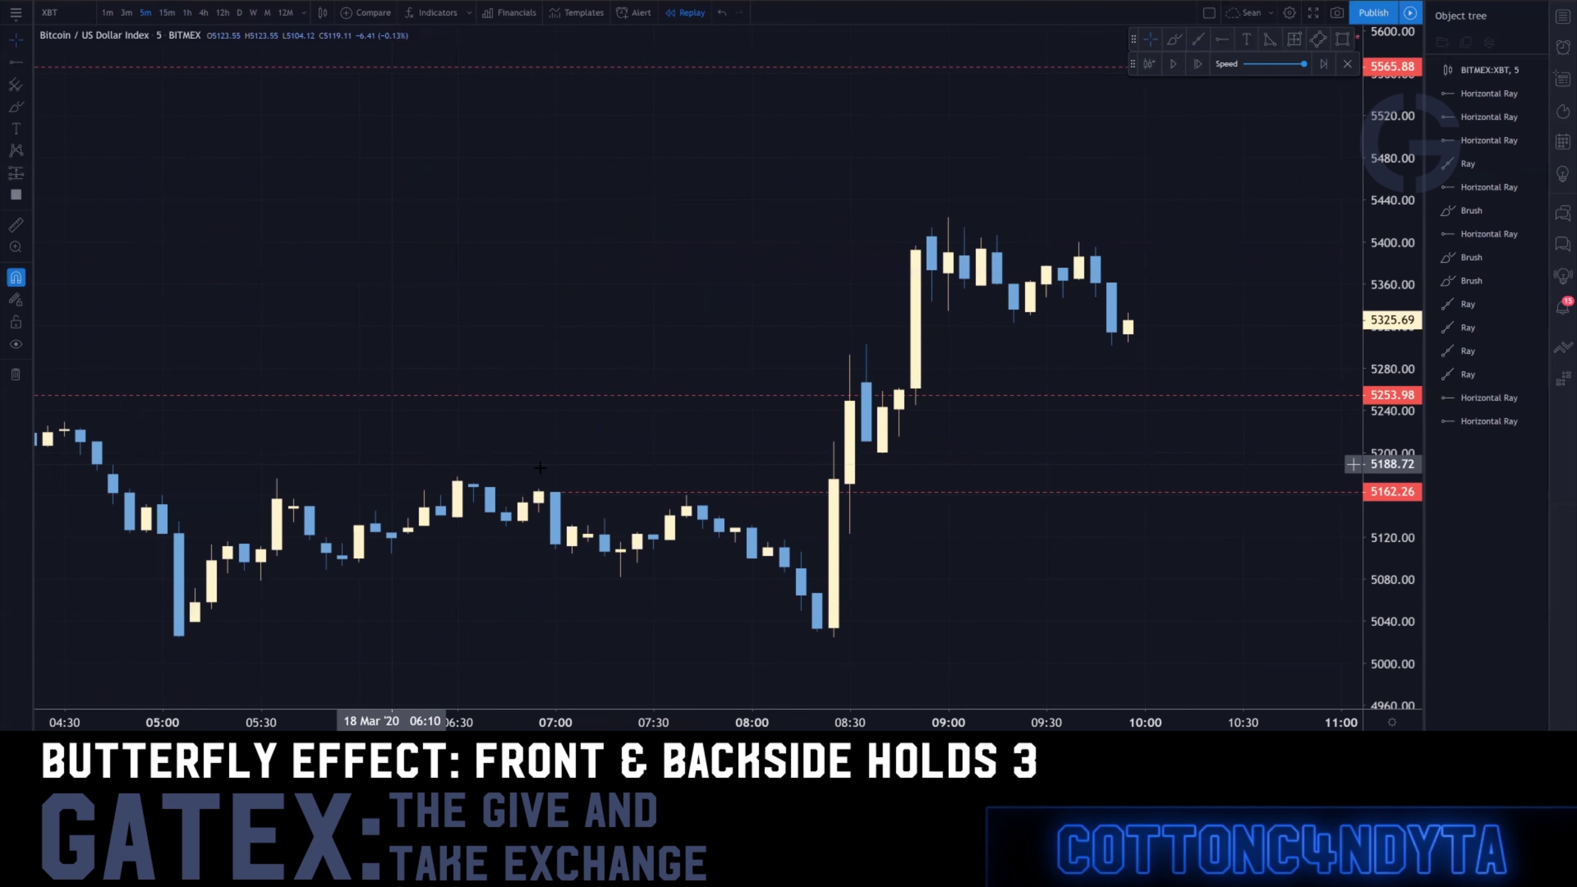
click(230, 396)
drag(230, 399, 255, 403)
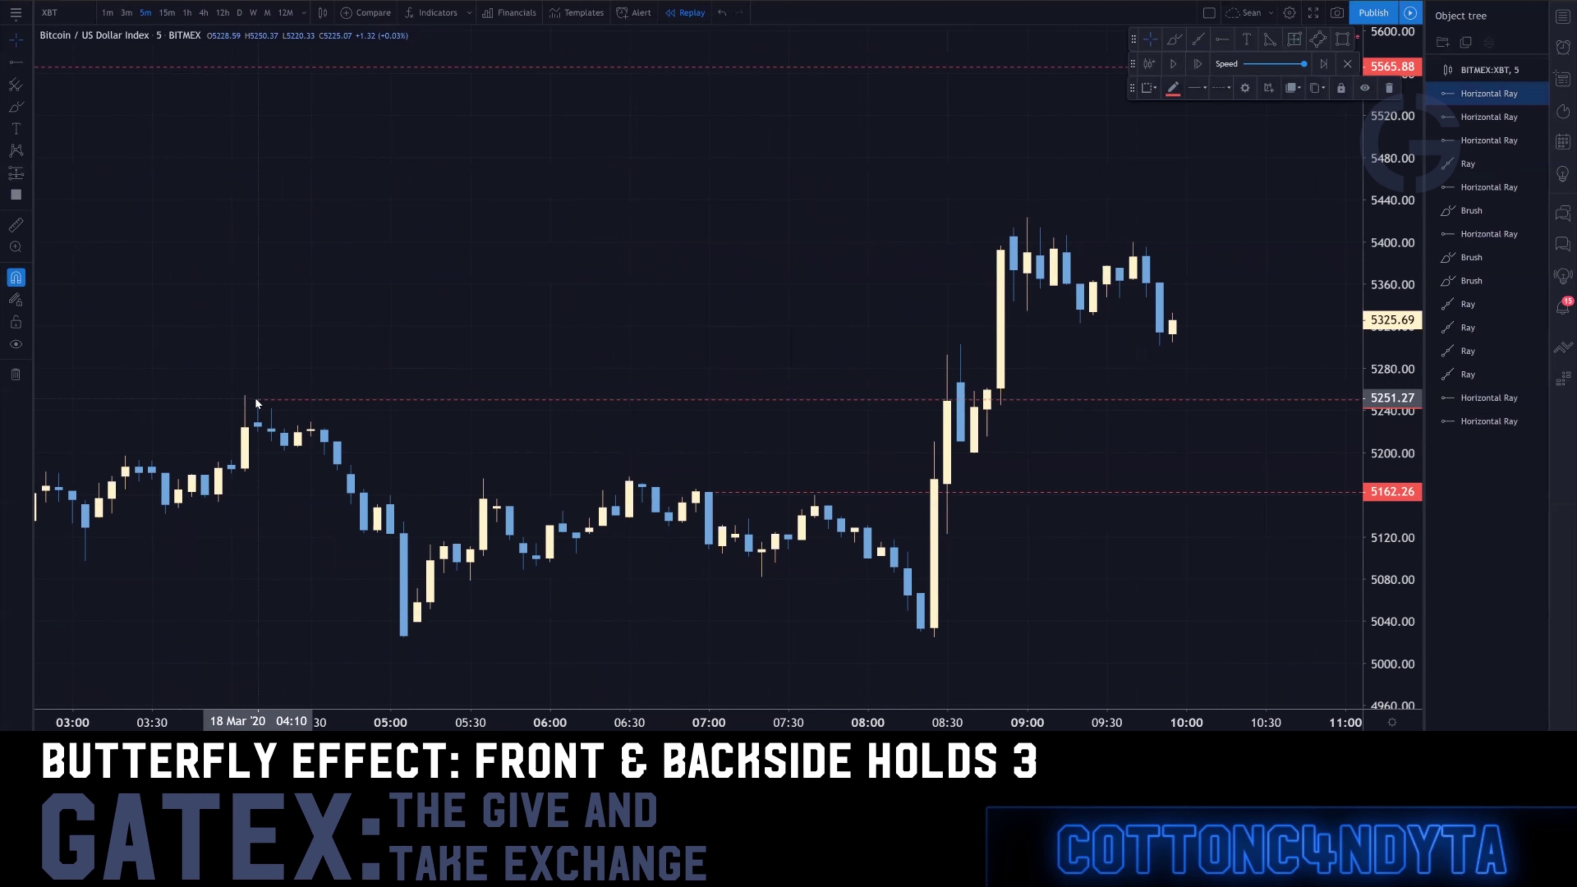
click(328, 286)
scroll(545, 309, down, 4)
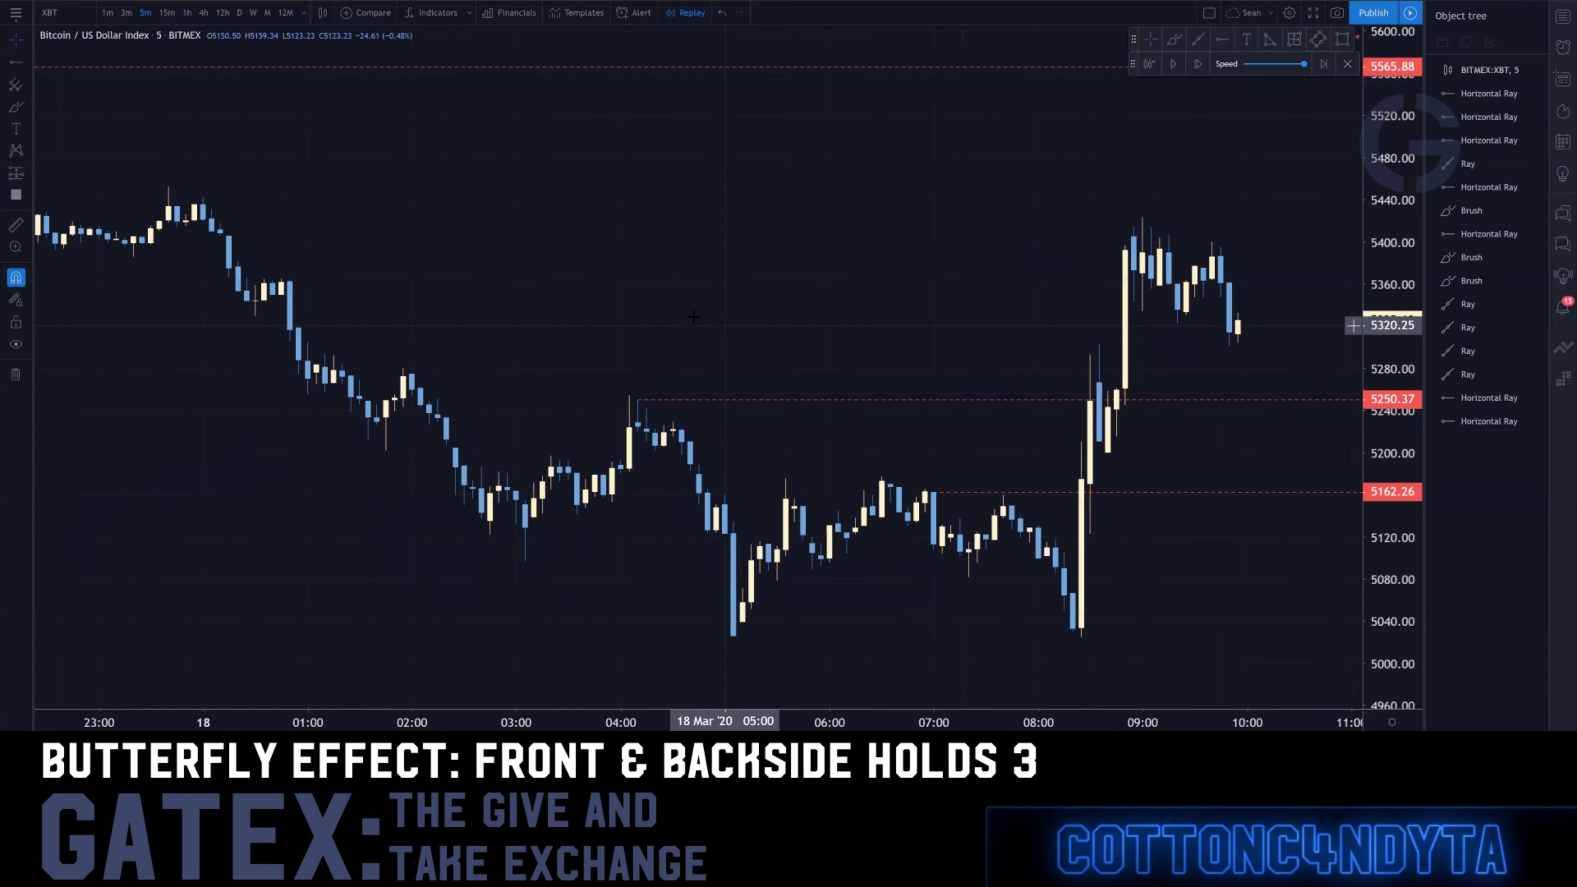
Play the replay to about 10:35 and add a horizontal ray on the low of the 09:40 candle, at 5363.58
drag(674, 315, 498, 323)
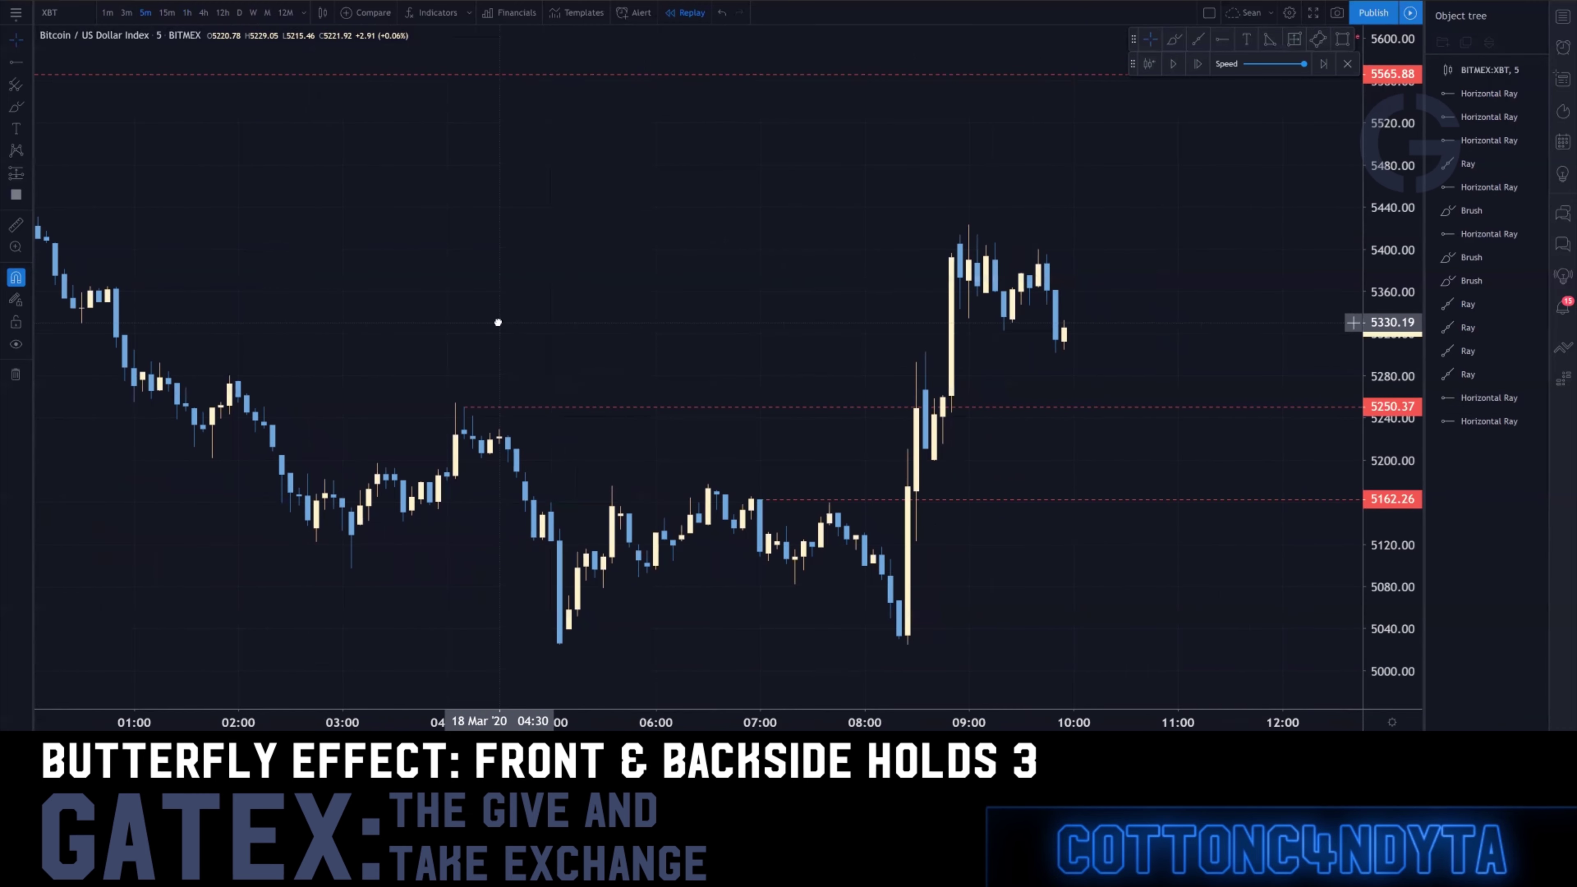
click(1177, 64)
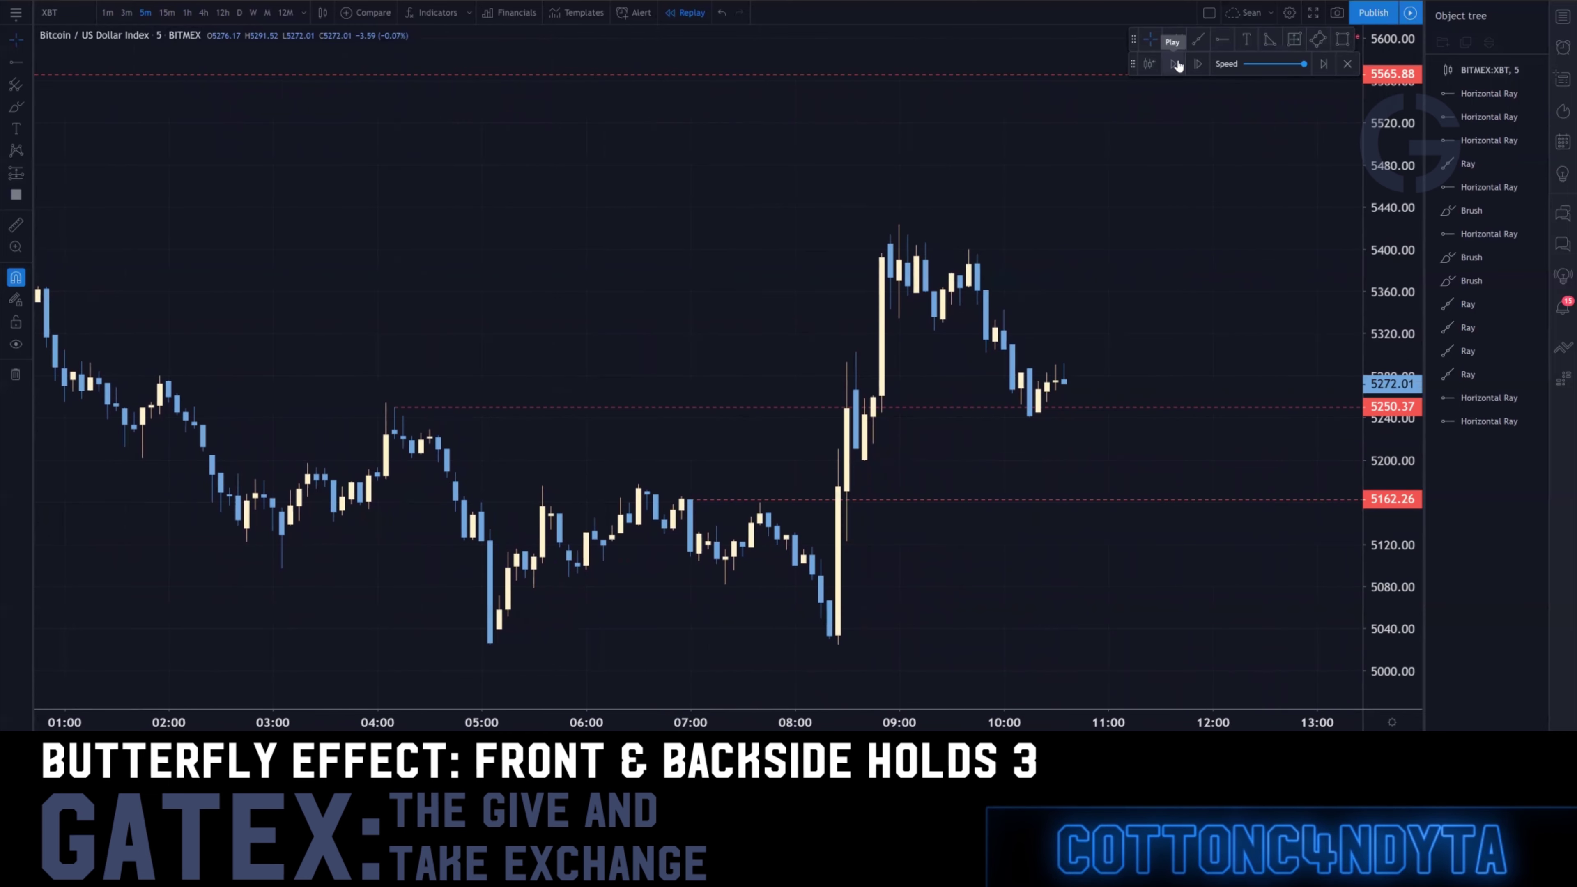
click(1220, 41)
click(979, 248)
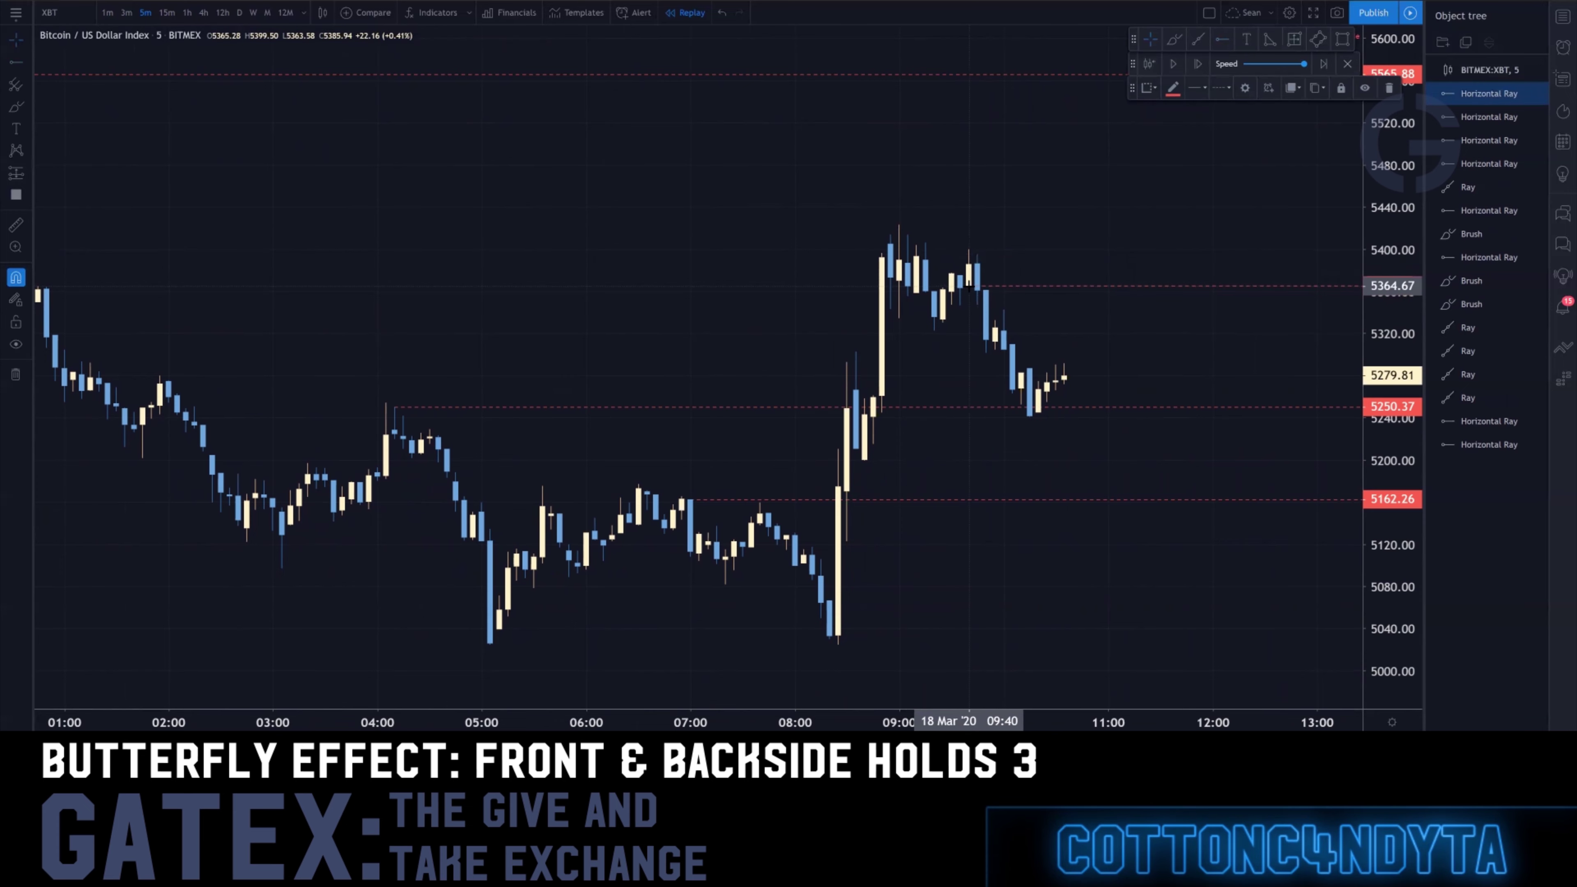
drag(1057, 251, 853, 203)
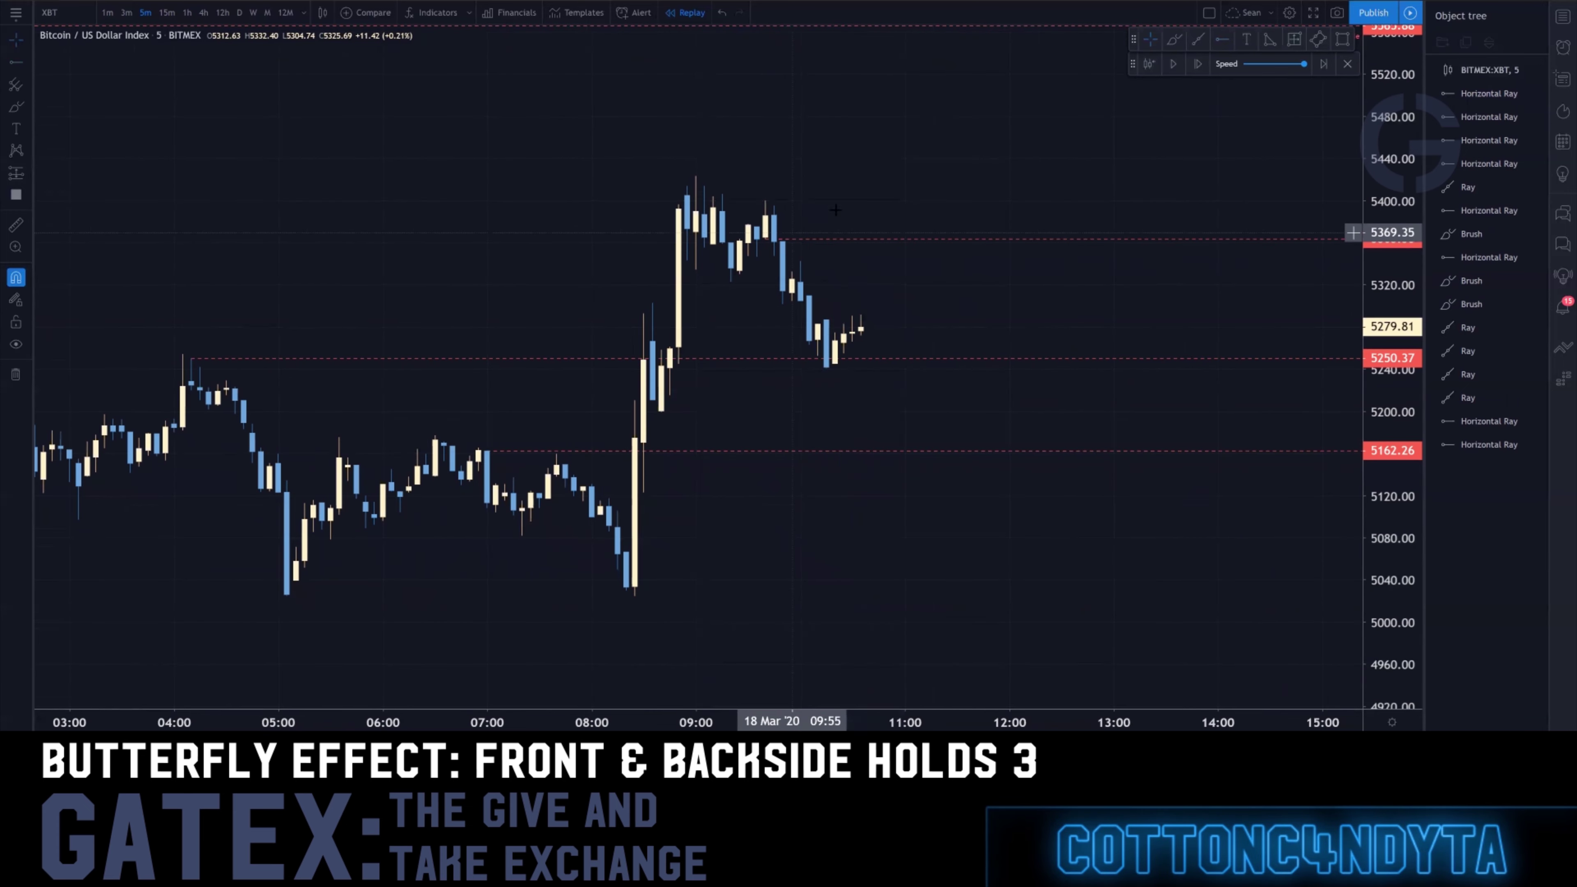
Switch to 15-minute candles and place a copy of the 5363.58 ray on the high of the 09:45 candle, at 5395.02
click(166, 13)
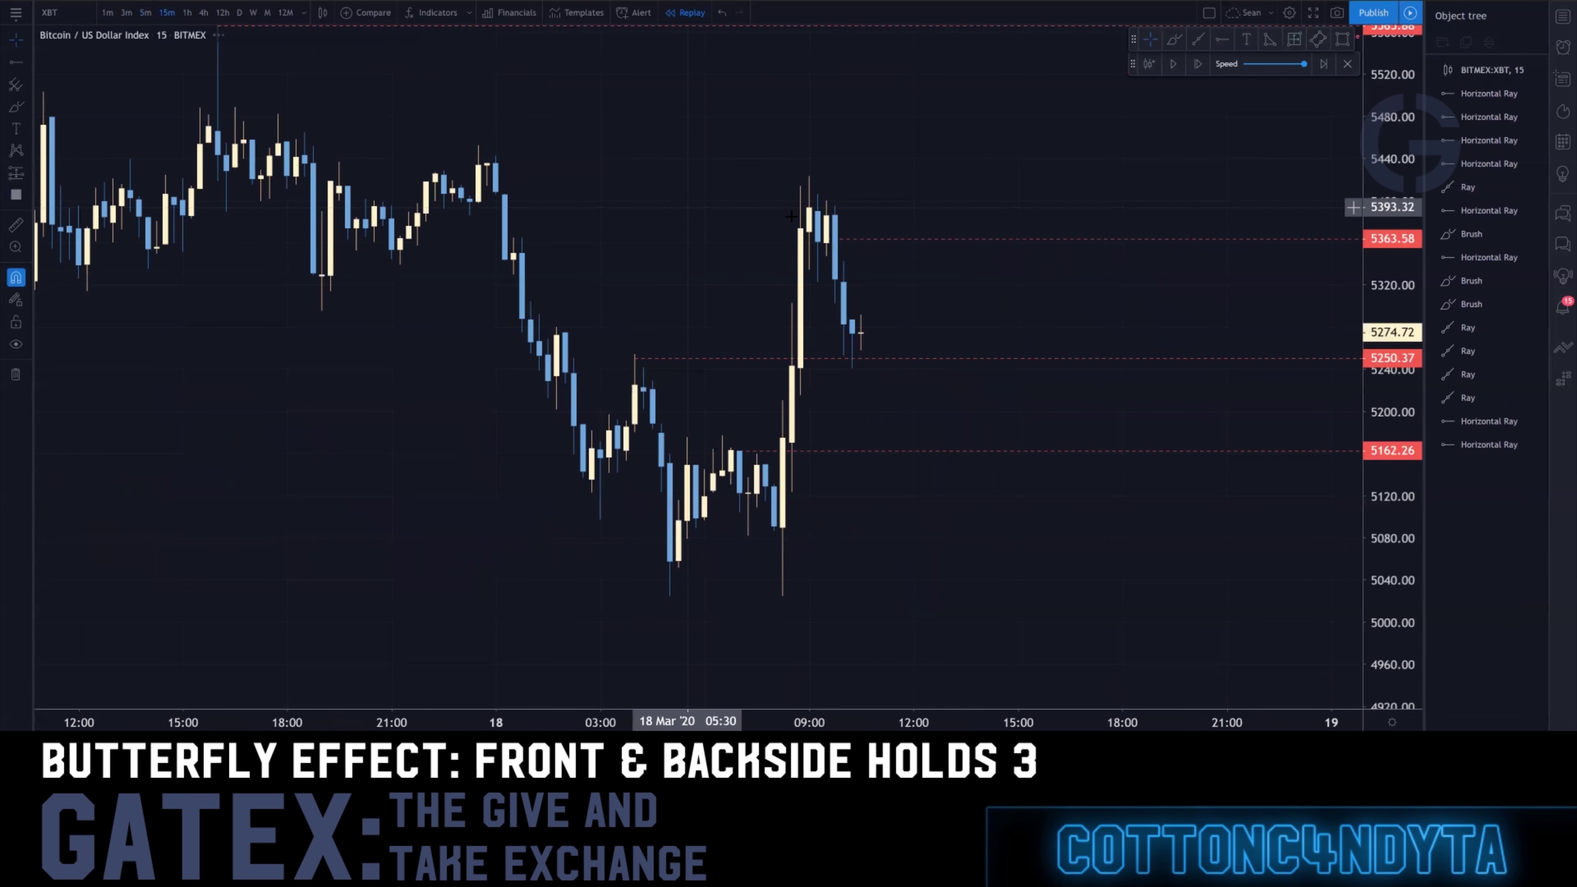
click(835, 241)
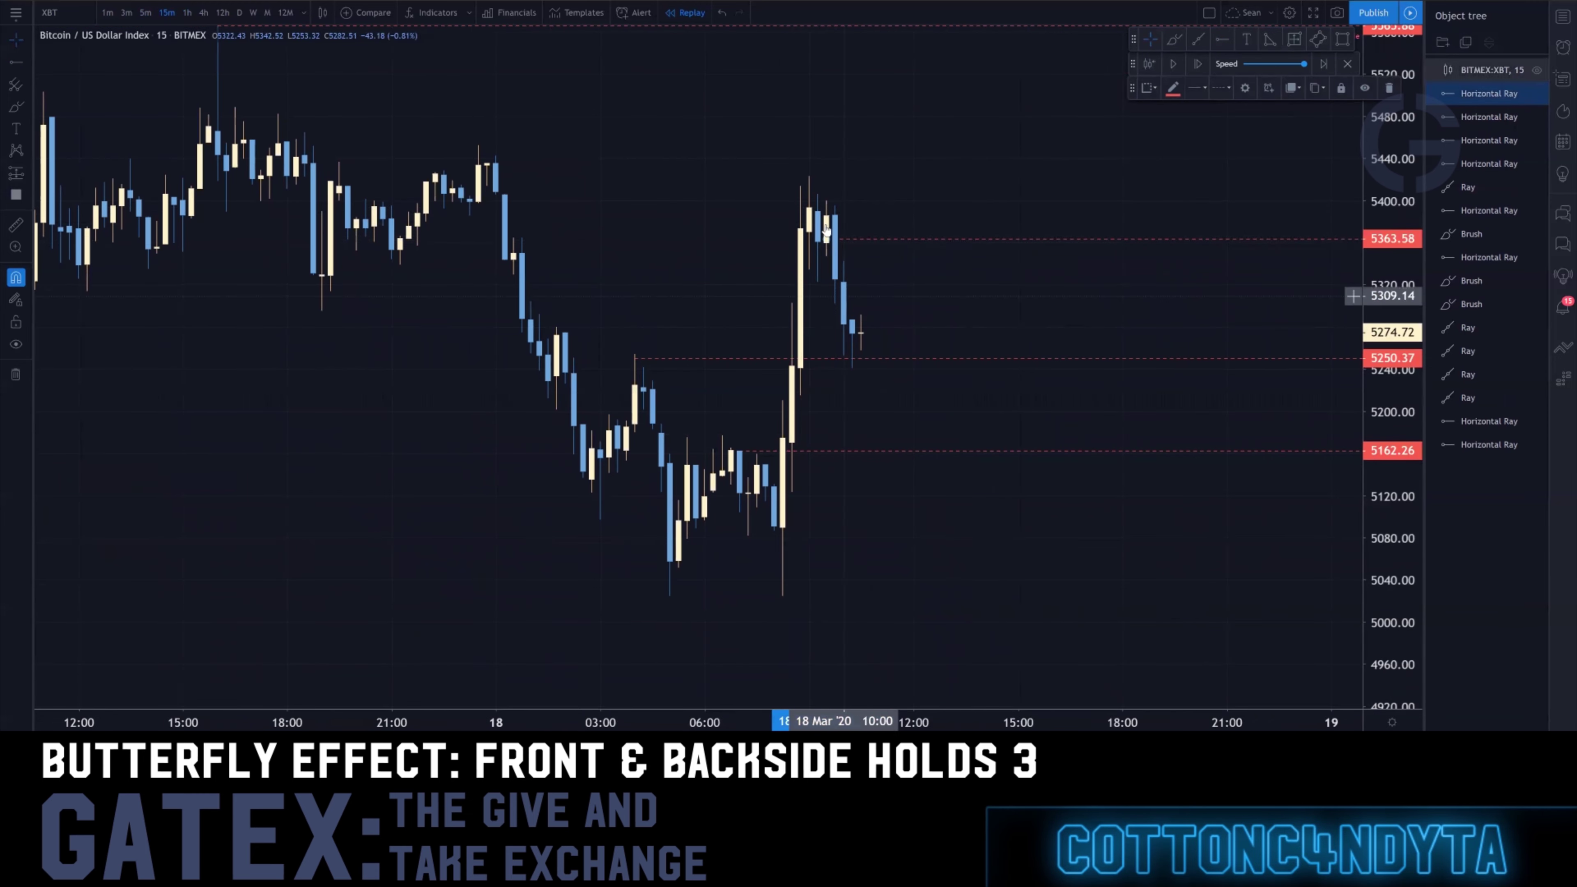
drag(826, 215, 834, 206)
Compare price against the rays on the one-hour, five-minute and 15-minute timeframes
click(187, 13)
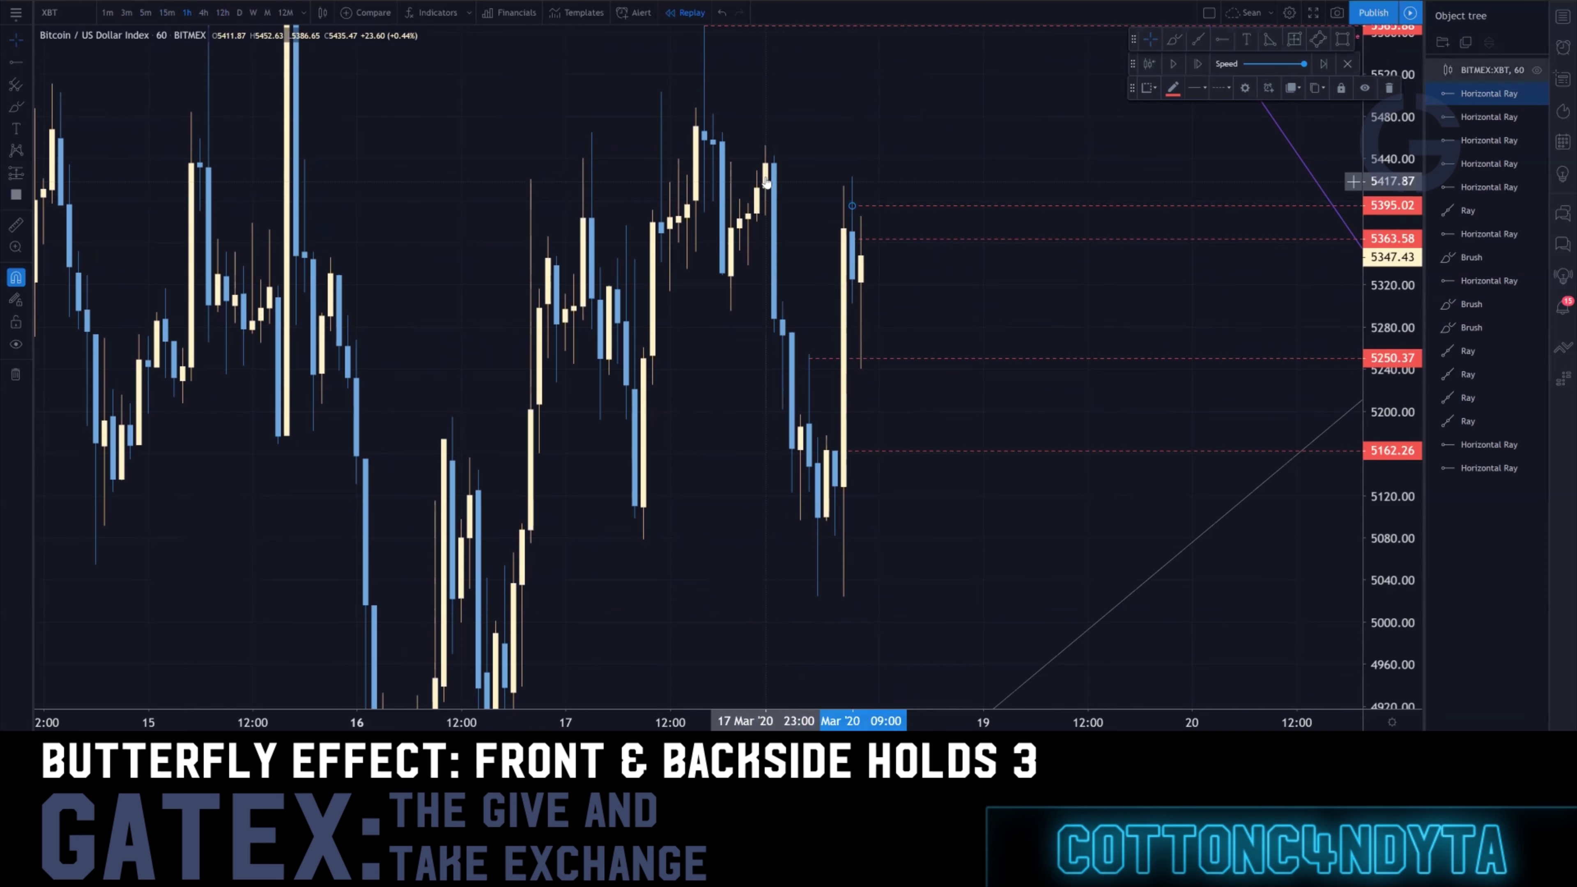
click(166, 12)
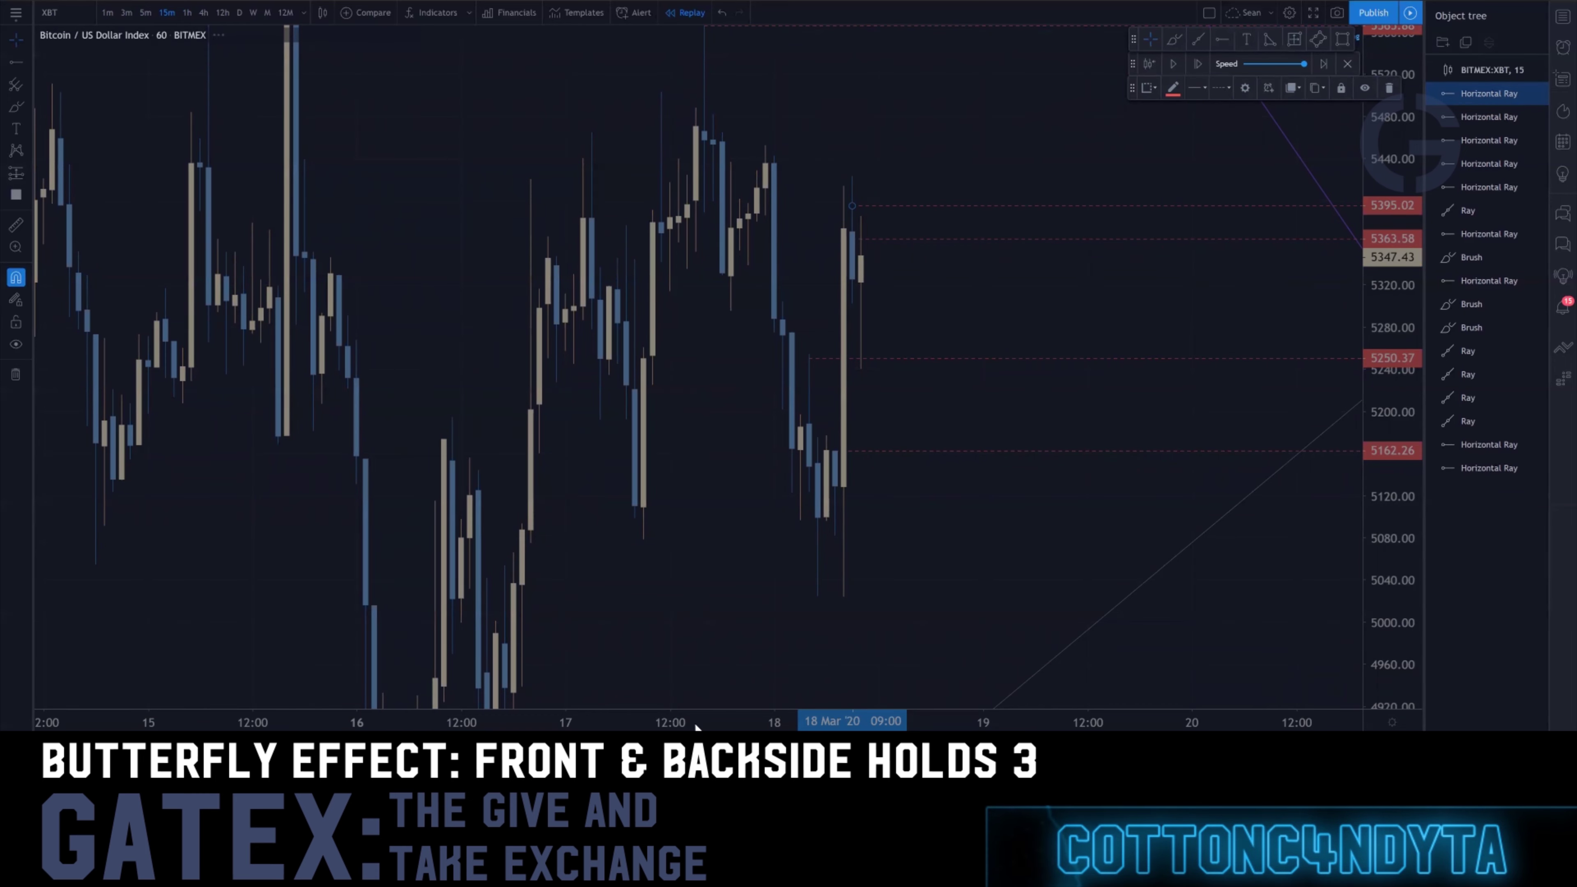
click(147, 13)
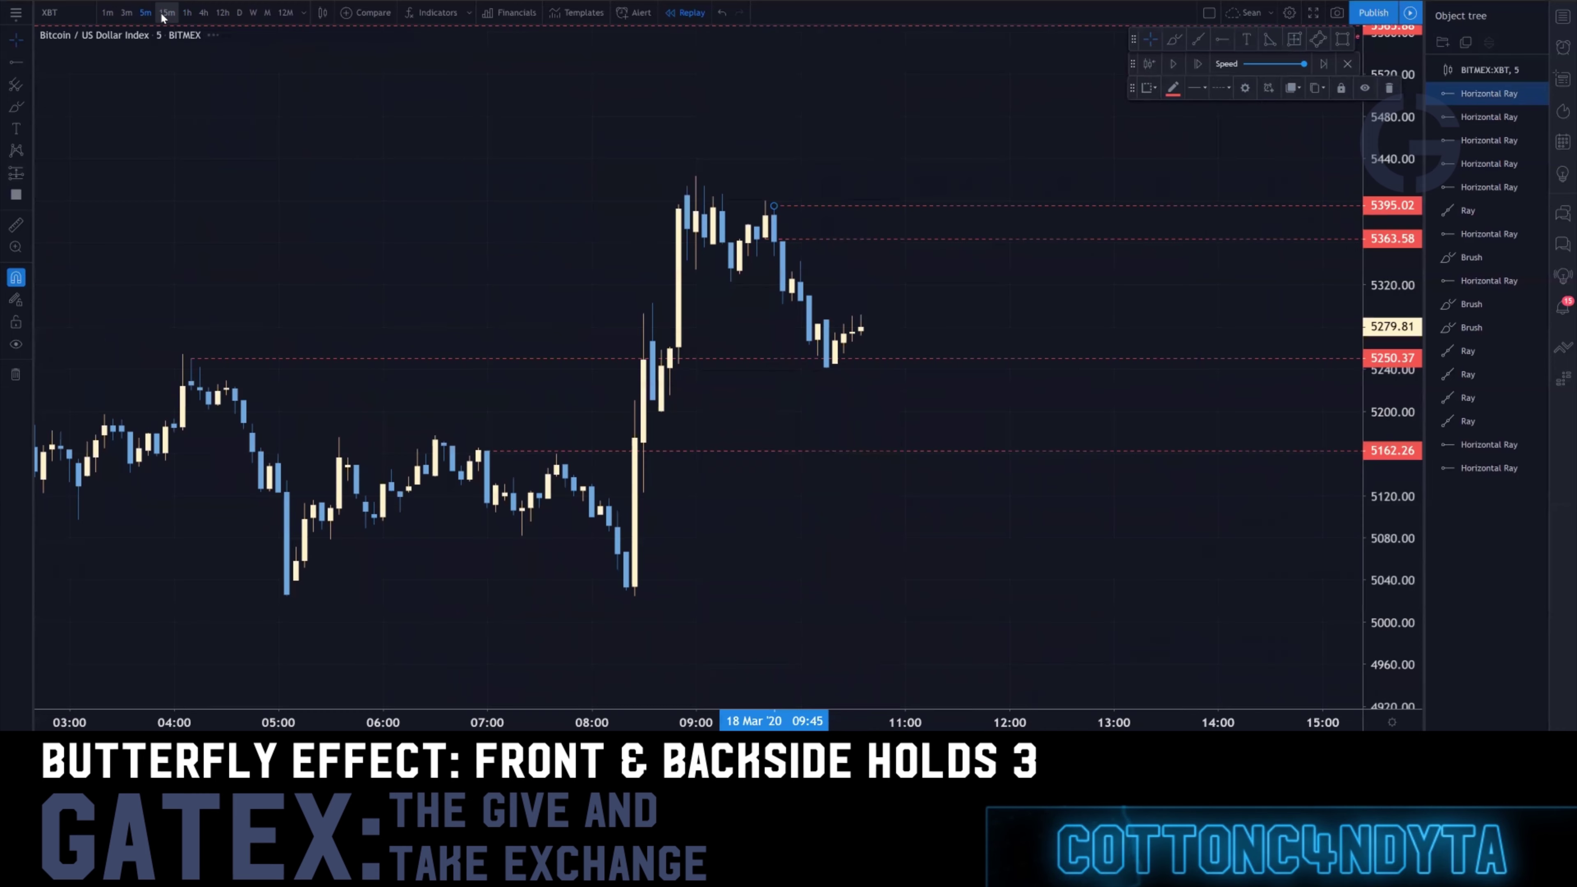
click(162, 14)
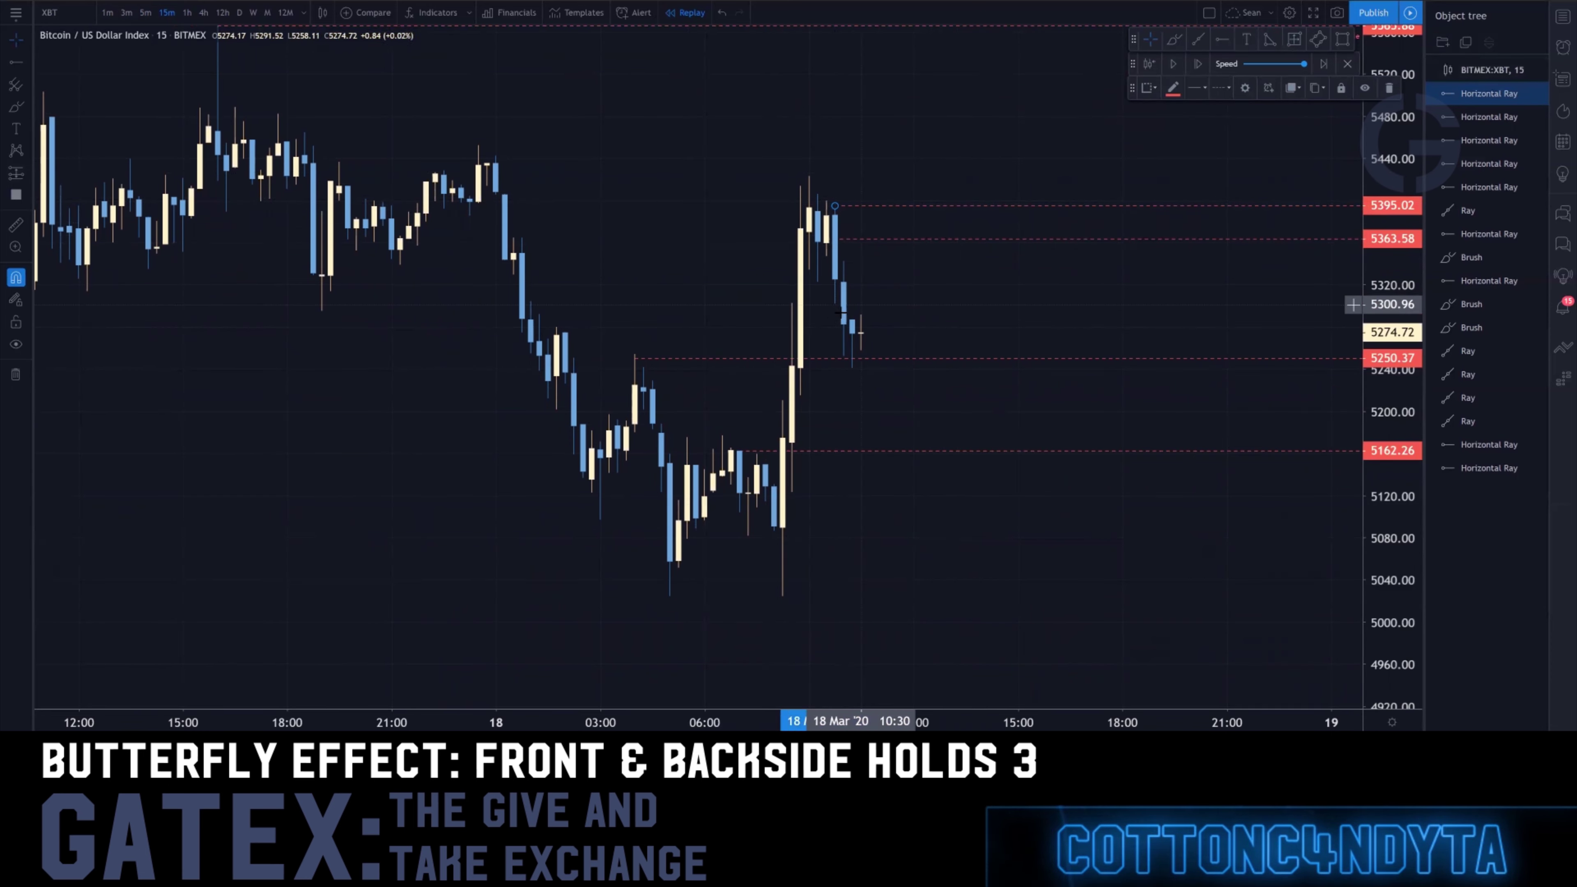
Try an extra horizontal ray at about 5332 on the five-minute chart, near the 09:25 candle, and remove it
click(146, 12)
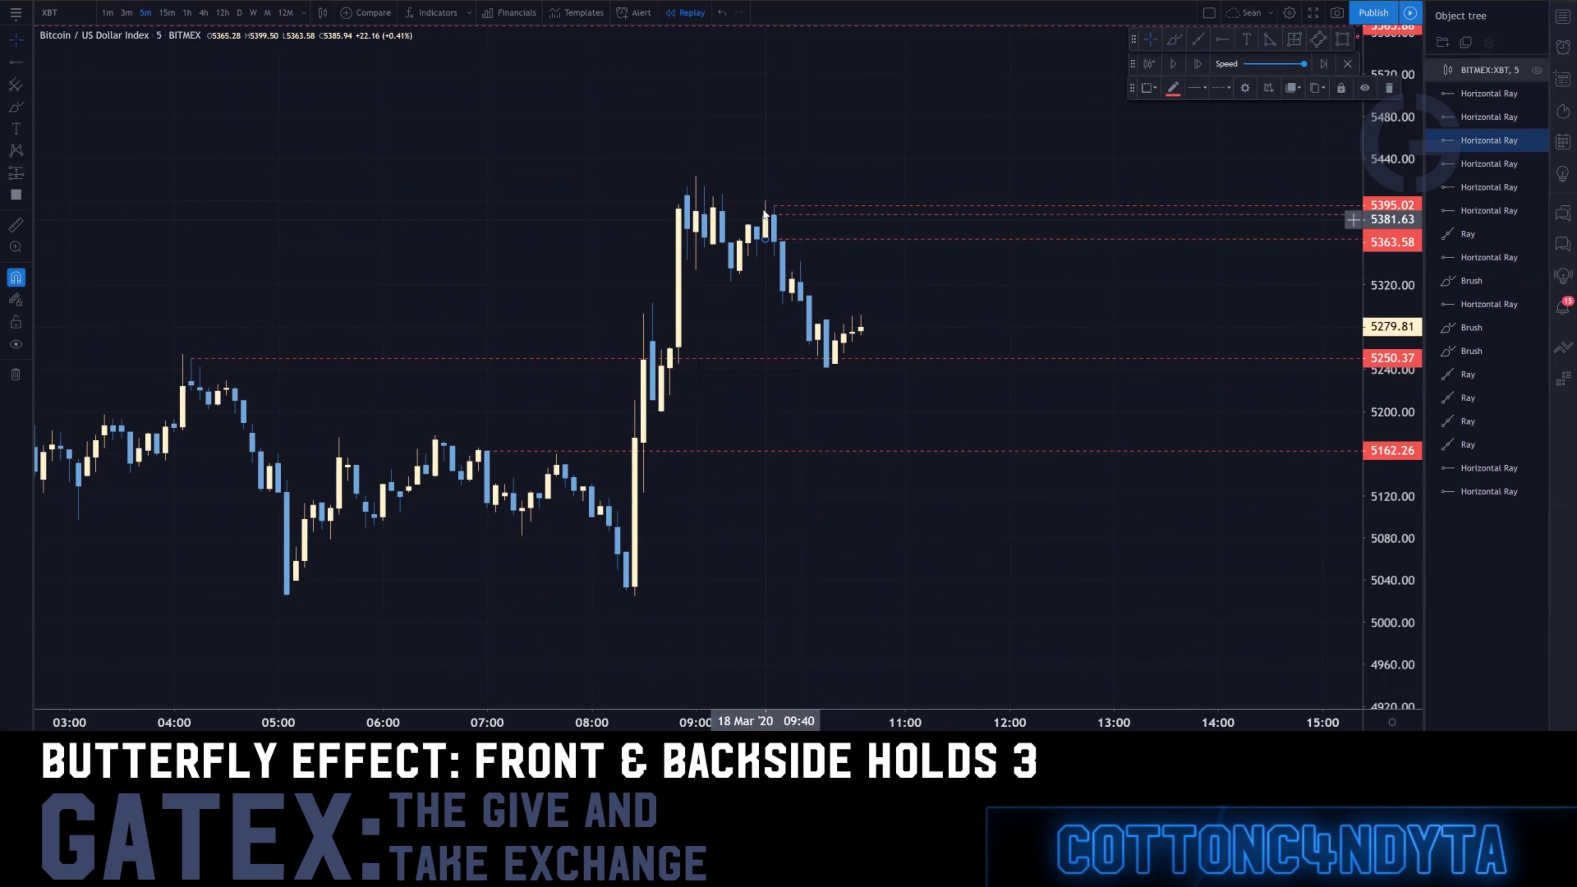
click(733, 283)
drag(733, 285, 738, 274)
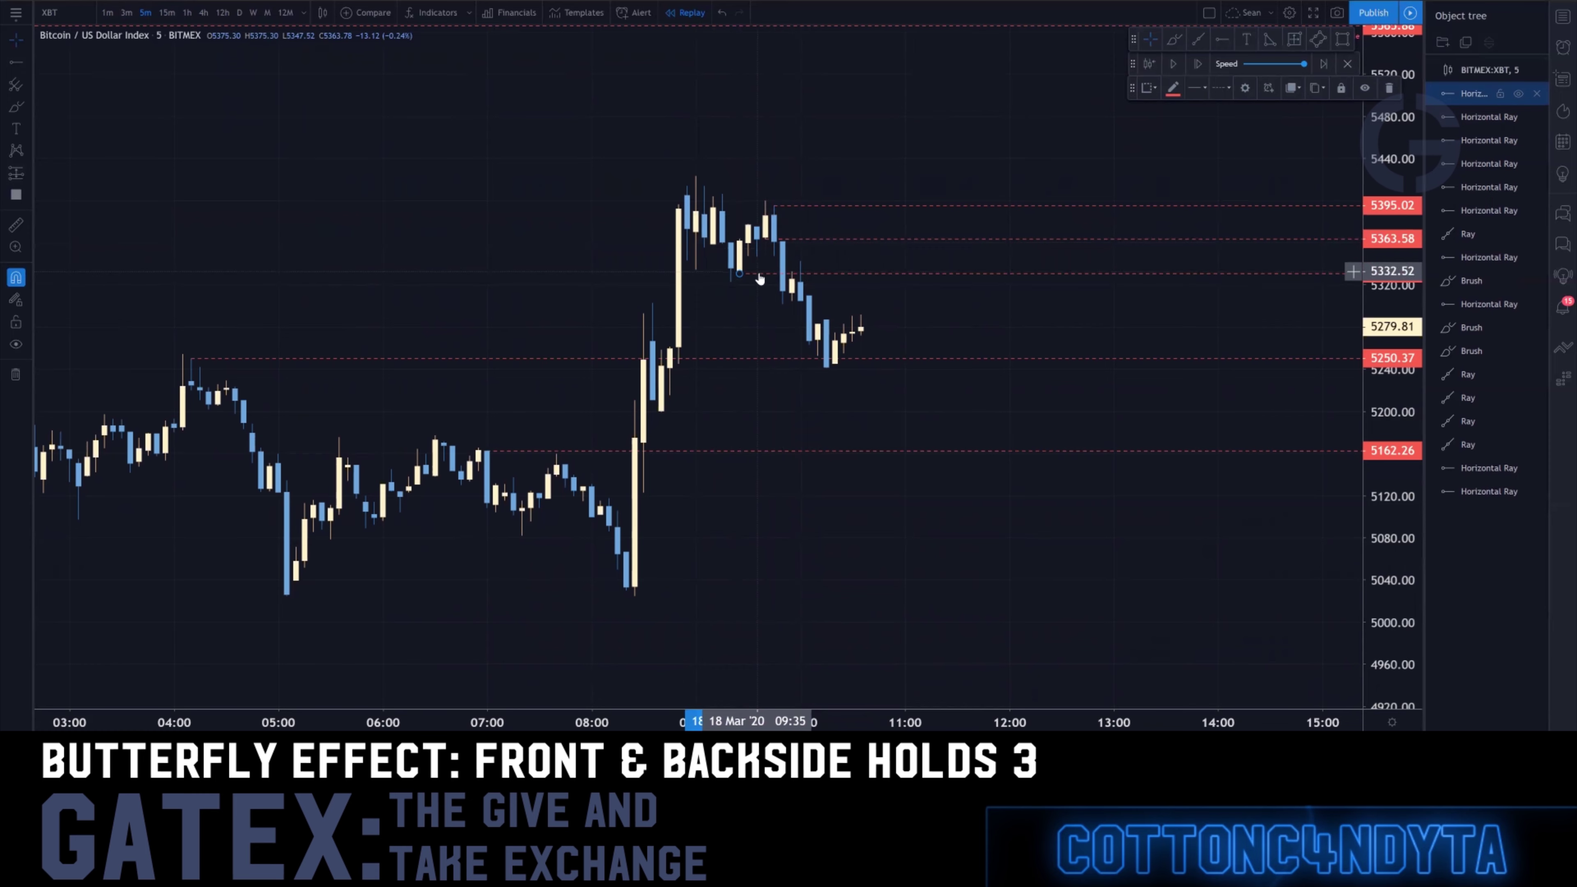
key(Delete)
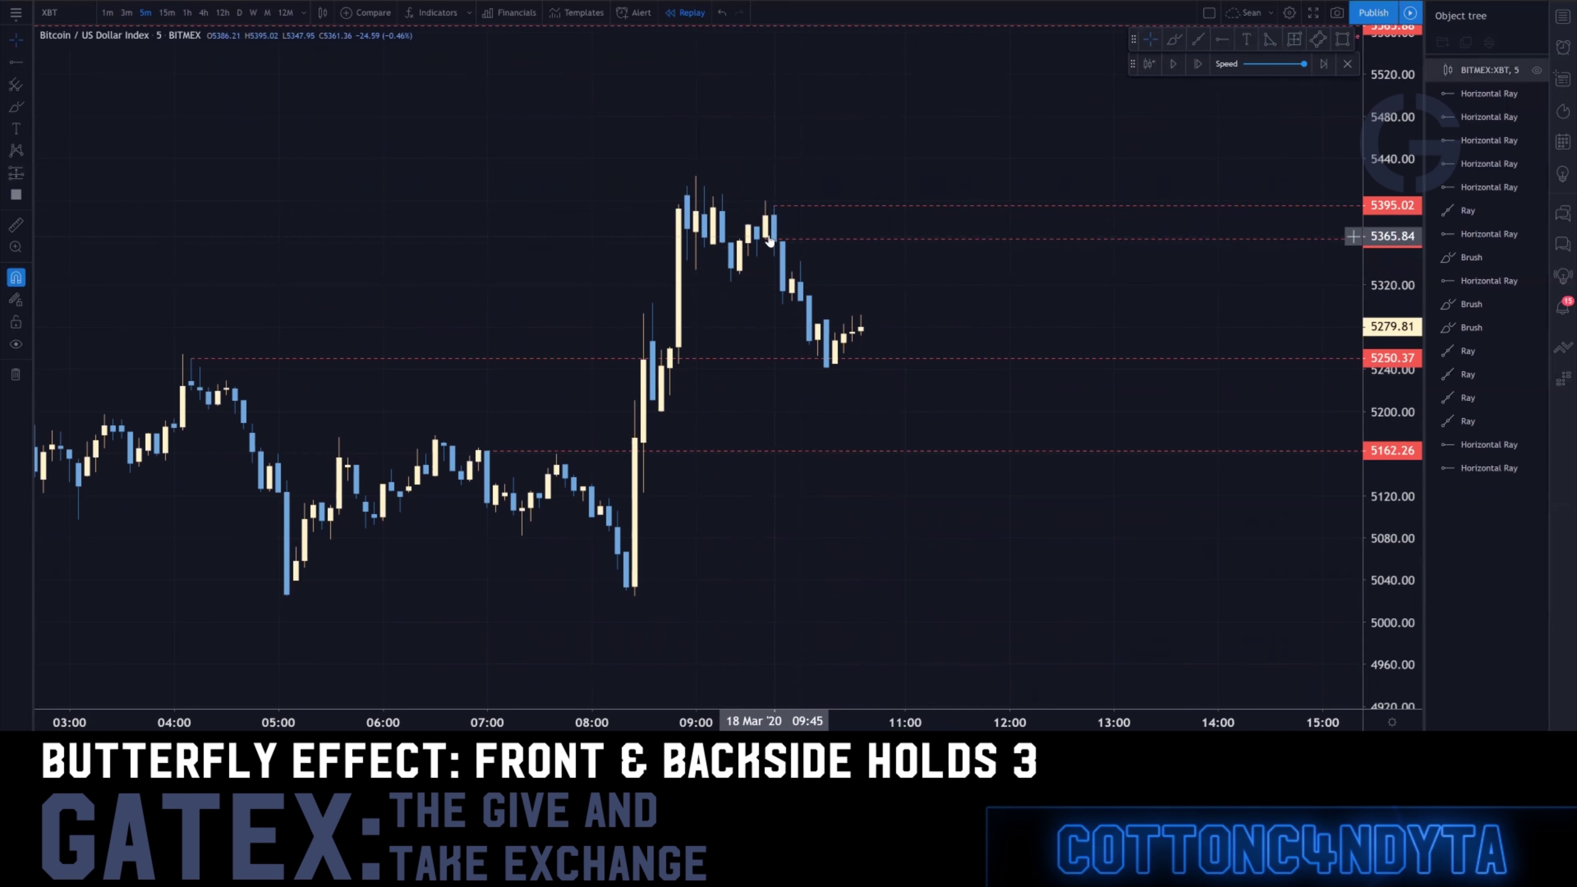
Switch to three-minute candles and add a copy of the 5363.58 ray at 5378.29, near the 18 March 09:45 candle
key(3)
key(Return)
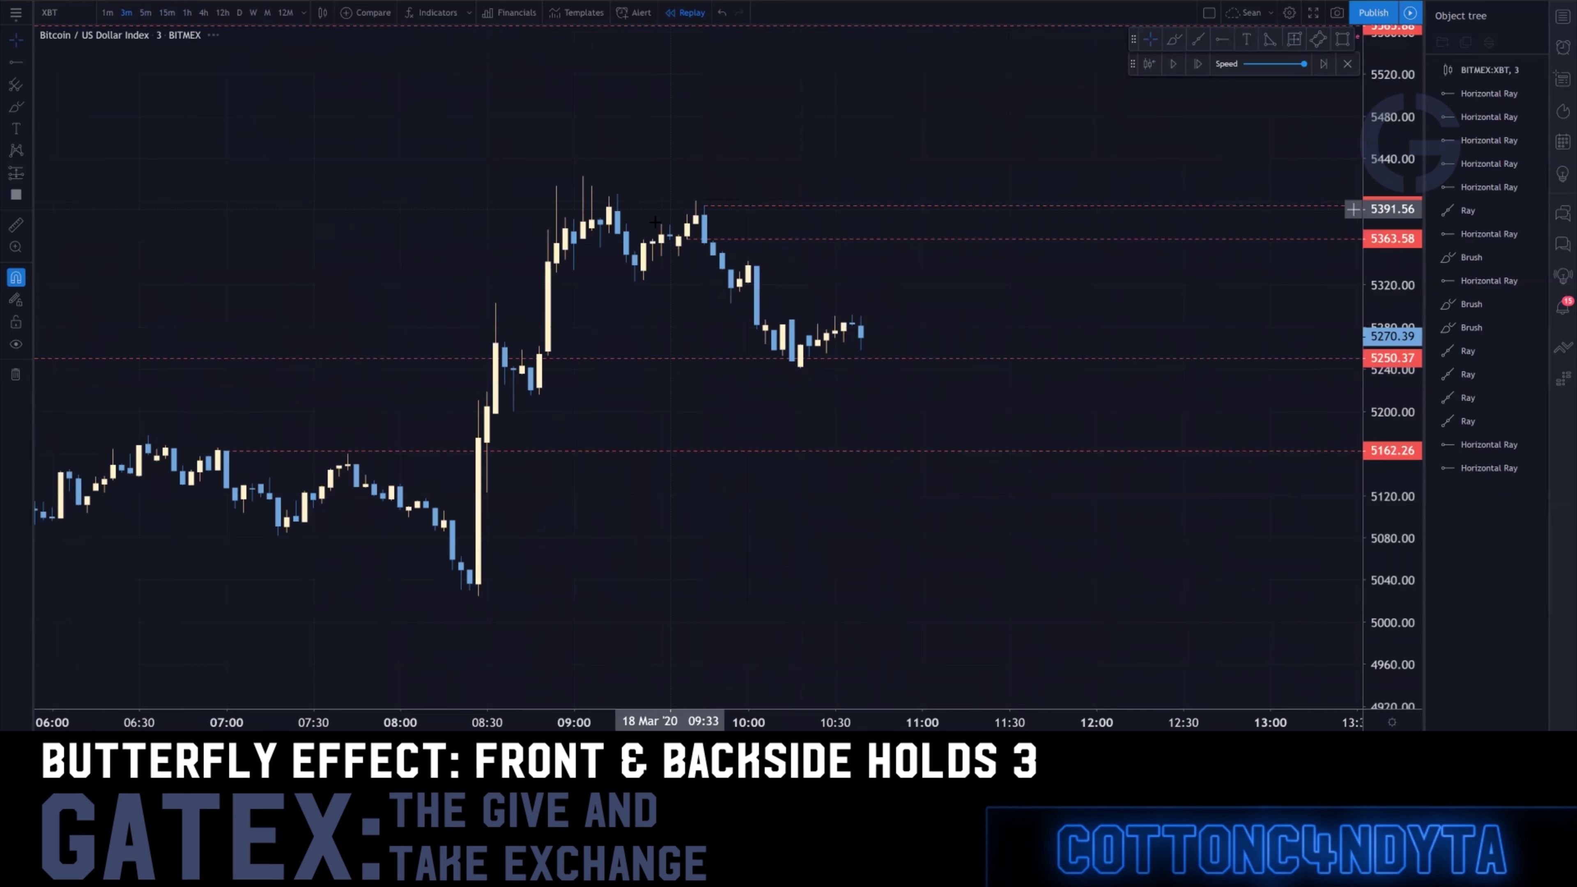
click(692, 235)
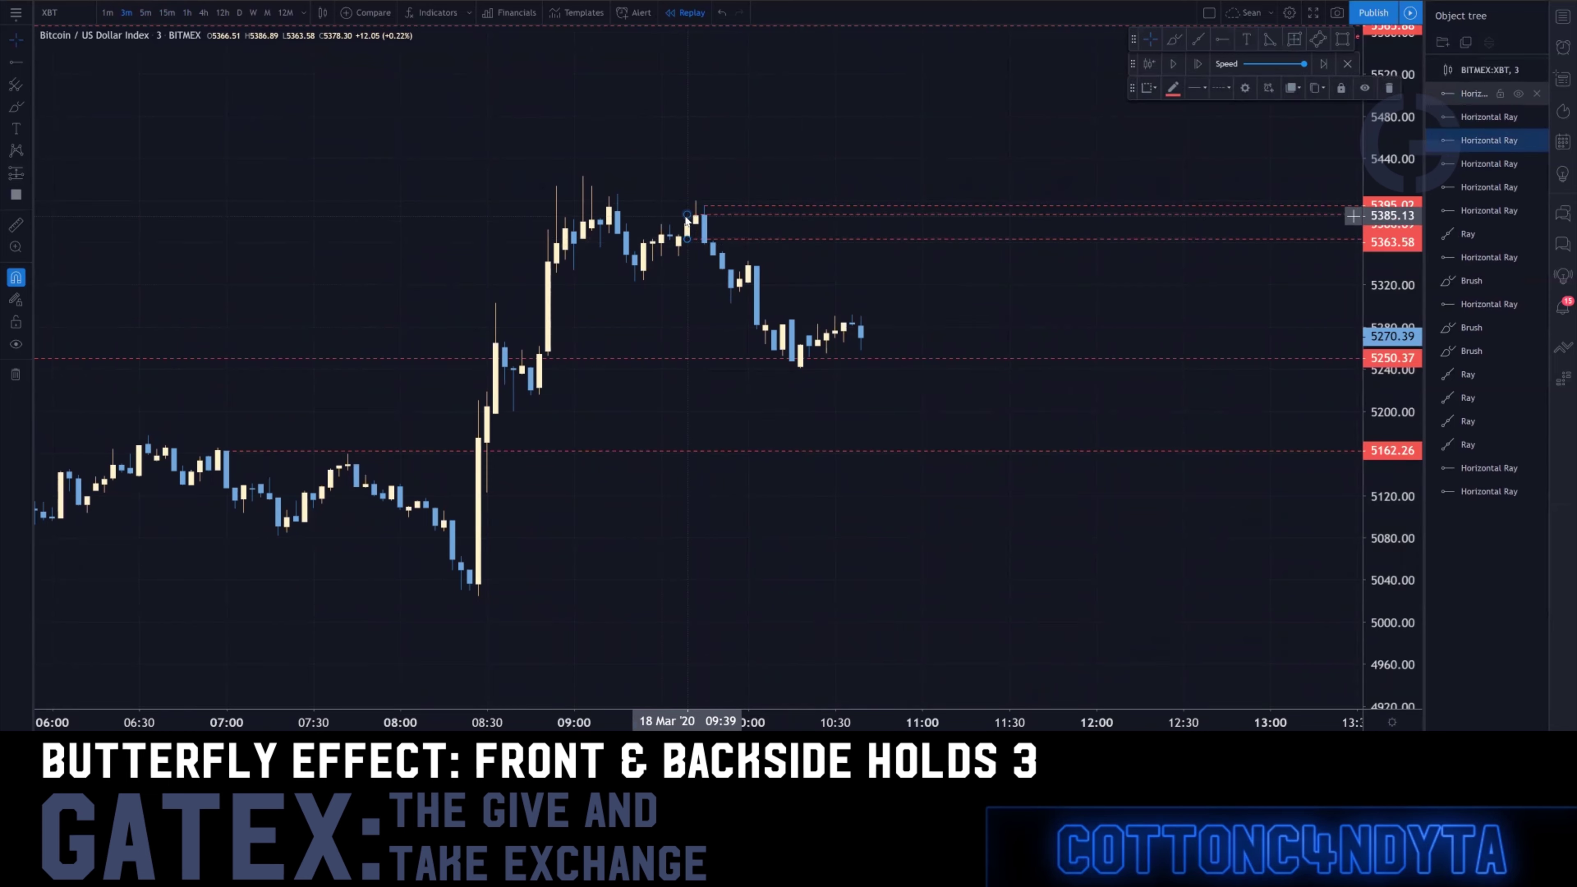
drag(913, 143, 737, 132)
Play the replay to about 11:09 on 18 March and delete the 5363.58 ray
click(1173, 63)
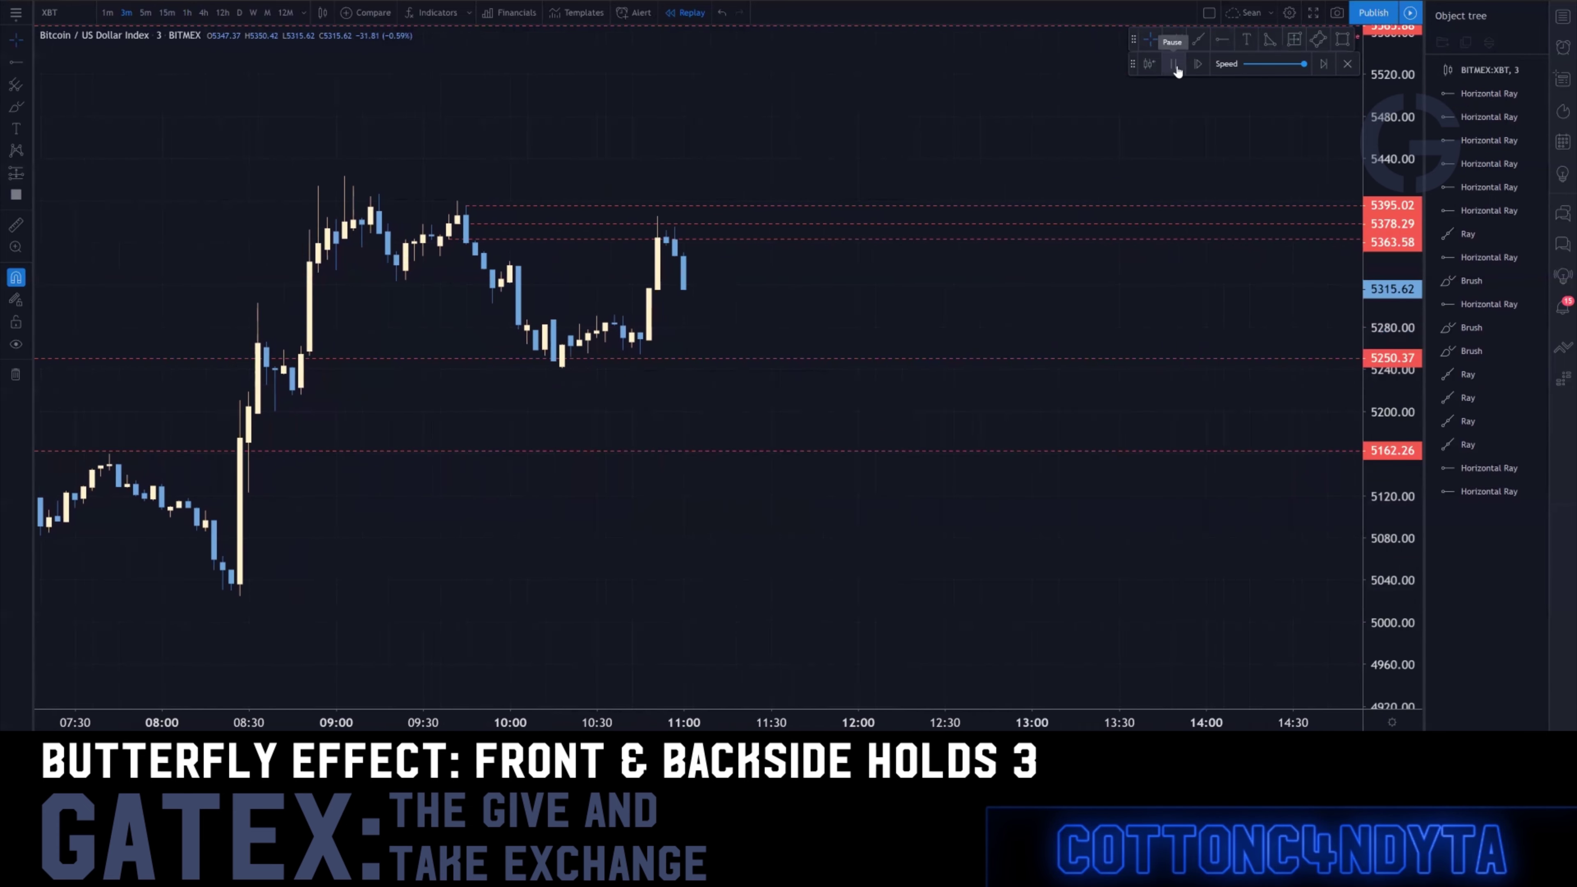
click(1173, 63)
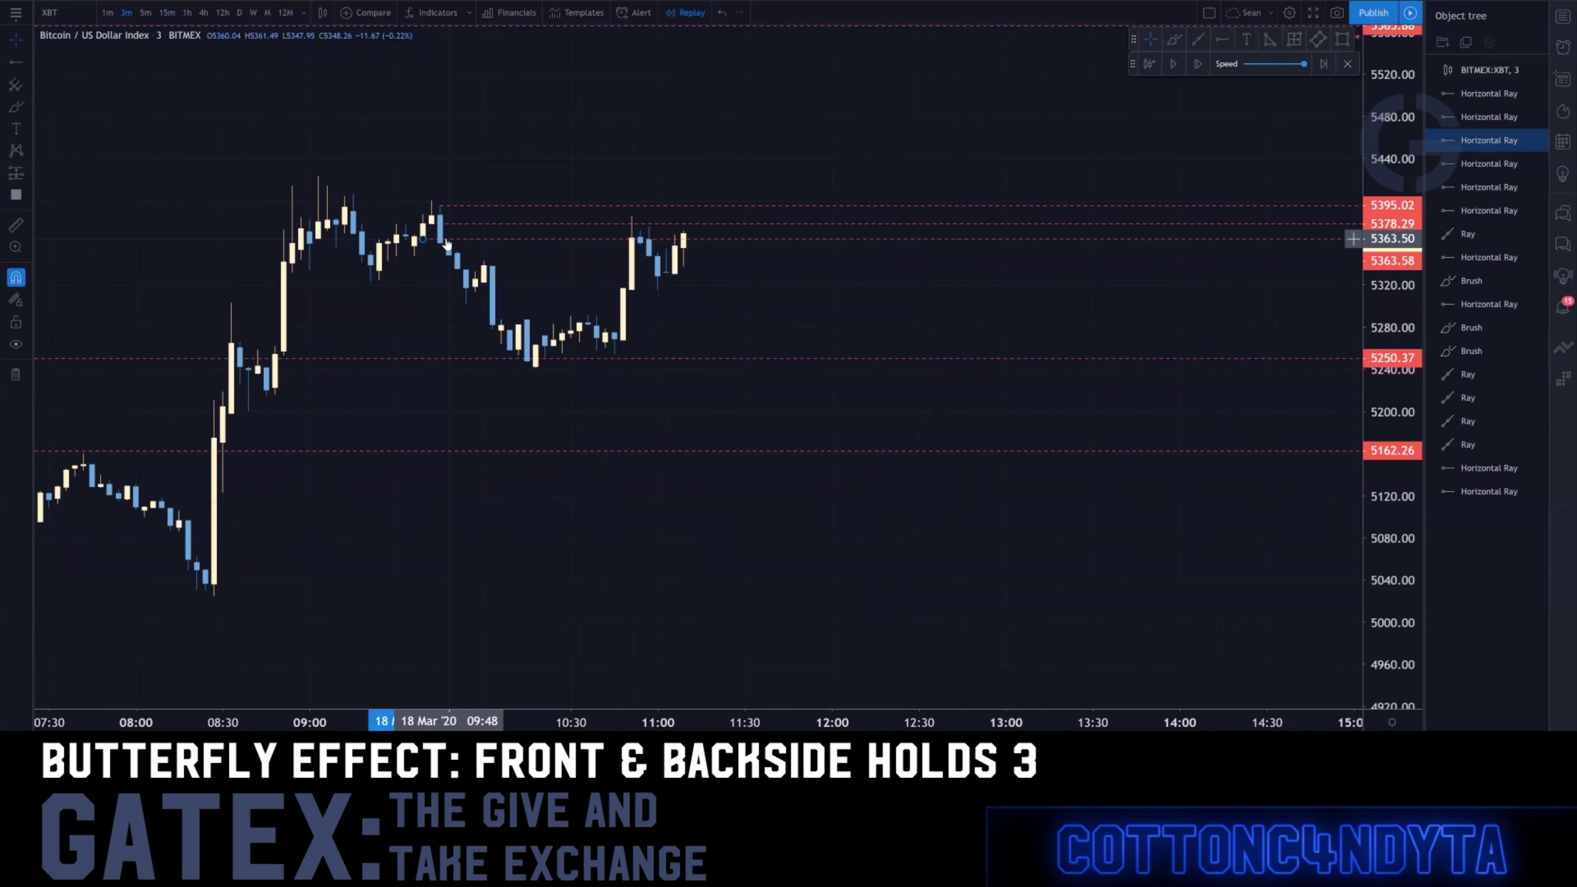
click(578, 239)
key(Delete)
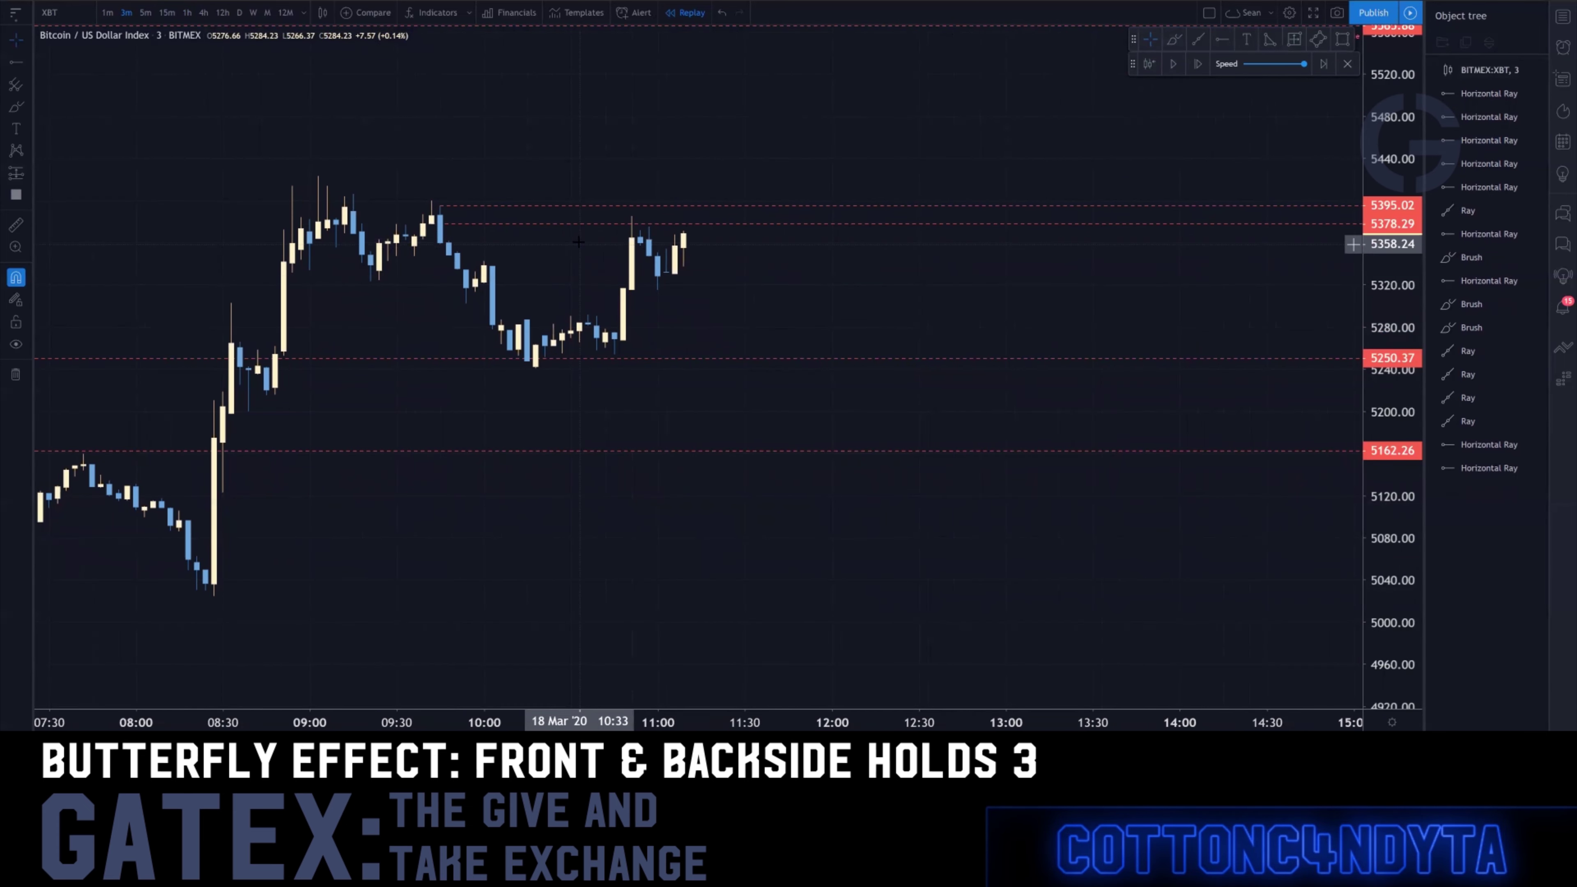
Play the three-minute replay onward in two runs, pausing just before 12:00 on 18 March
click(1172, 63)
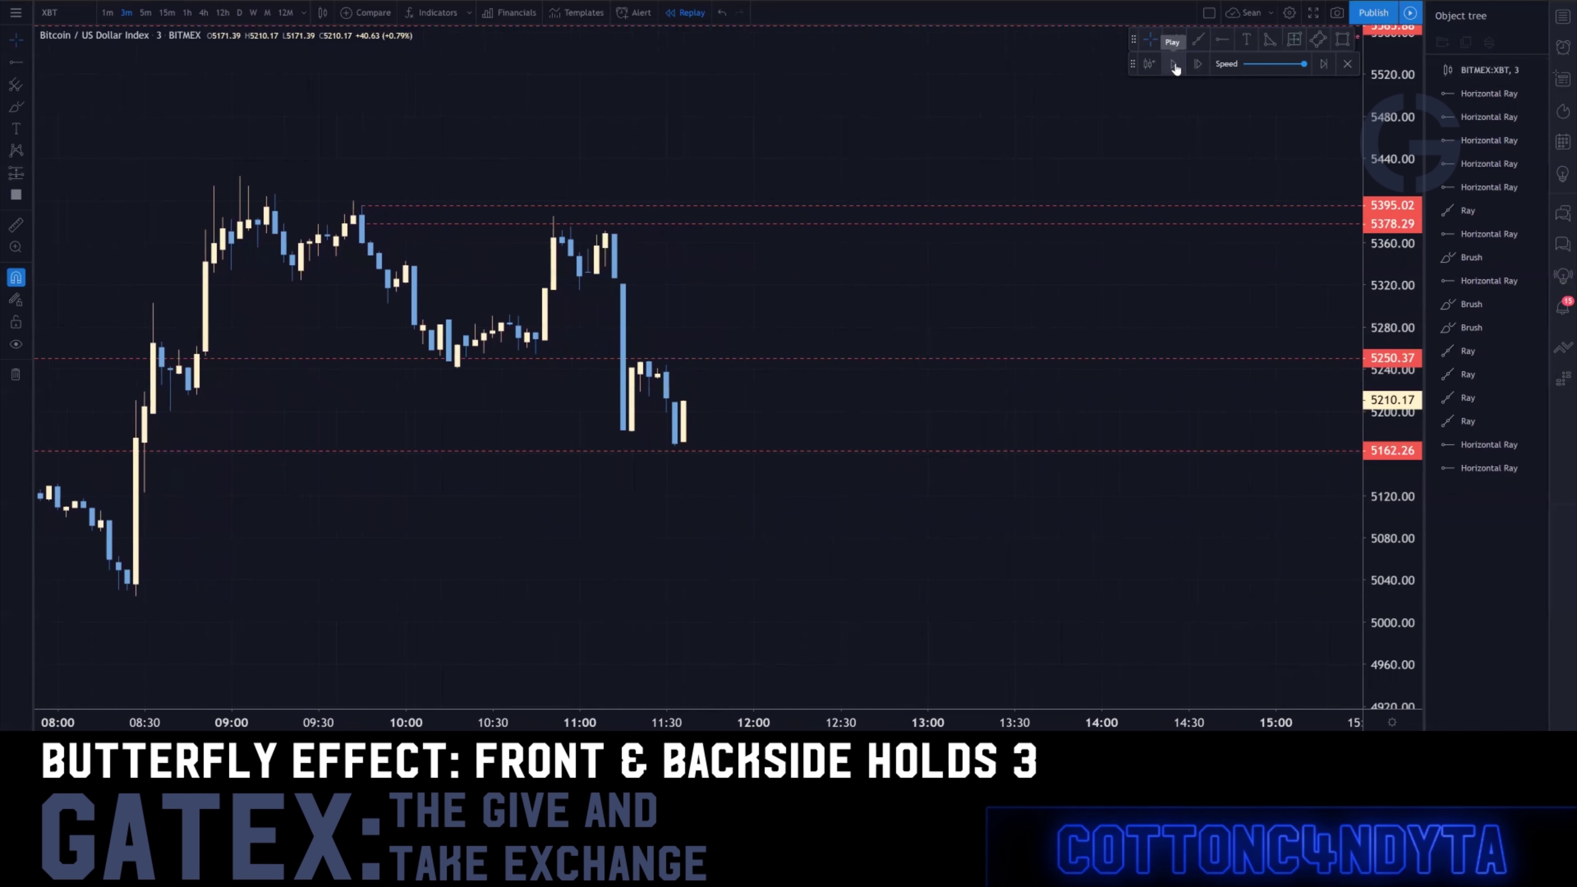
click(1175, 67)
click(1174, 67)
Check price against the 5250.37 and 5162.26 rays across 18 March, ending on 15-minute candles
scroll(397, 366, down, 3)
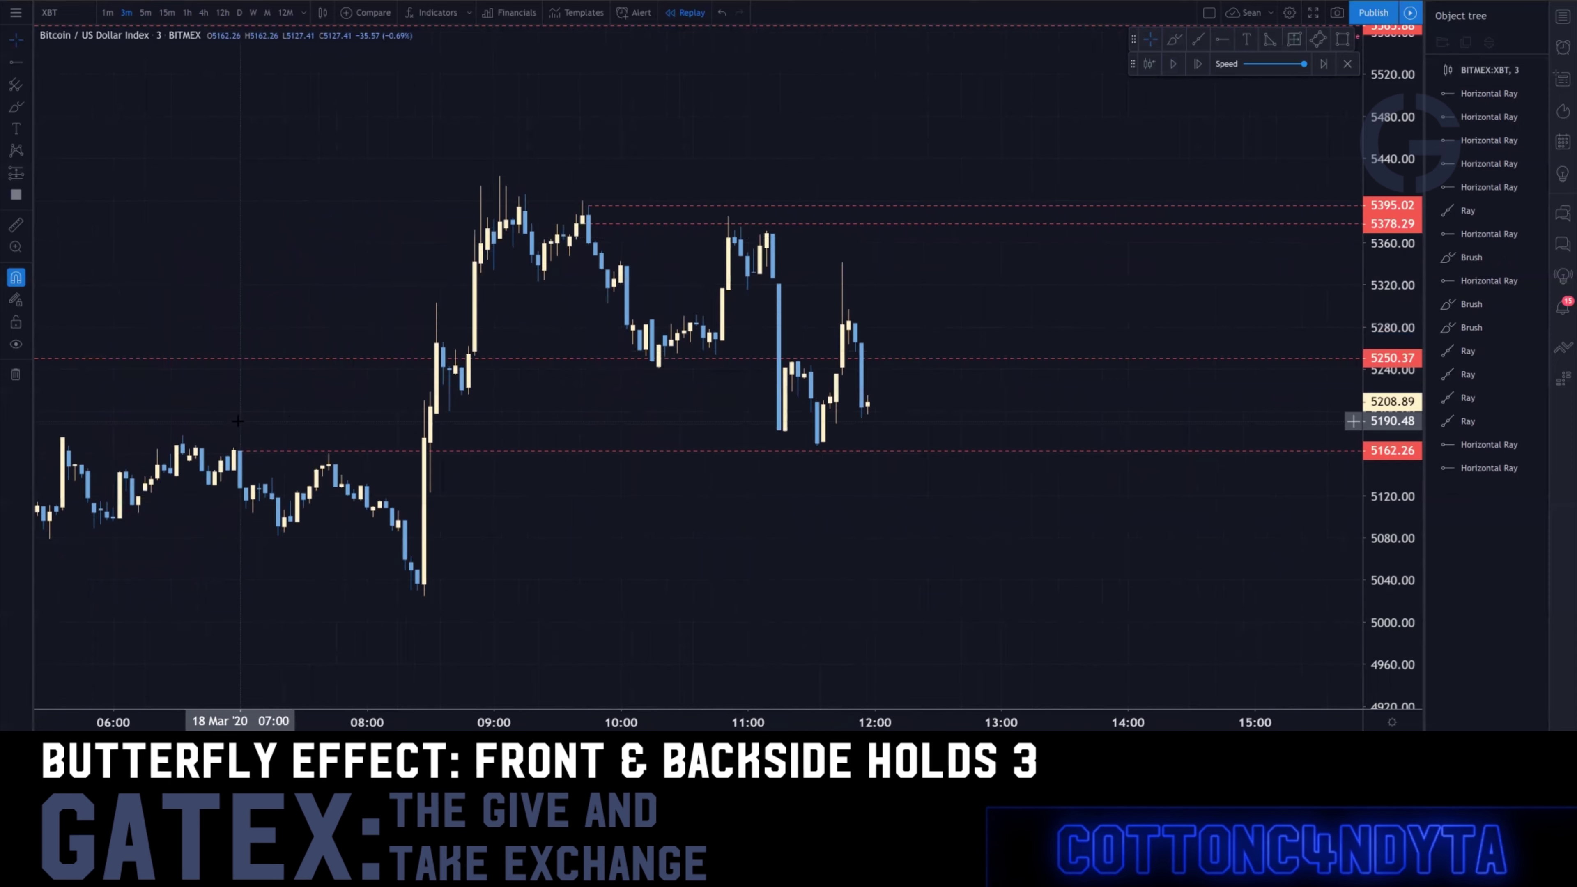
scroll(298, 416, down, 1)
scroll(428, 379, down, 2)
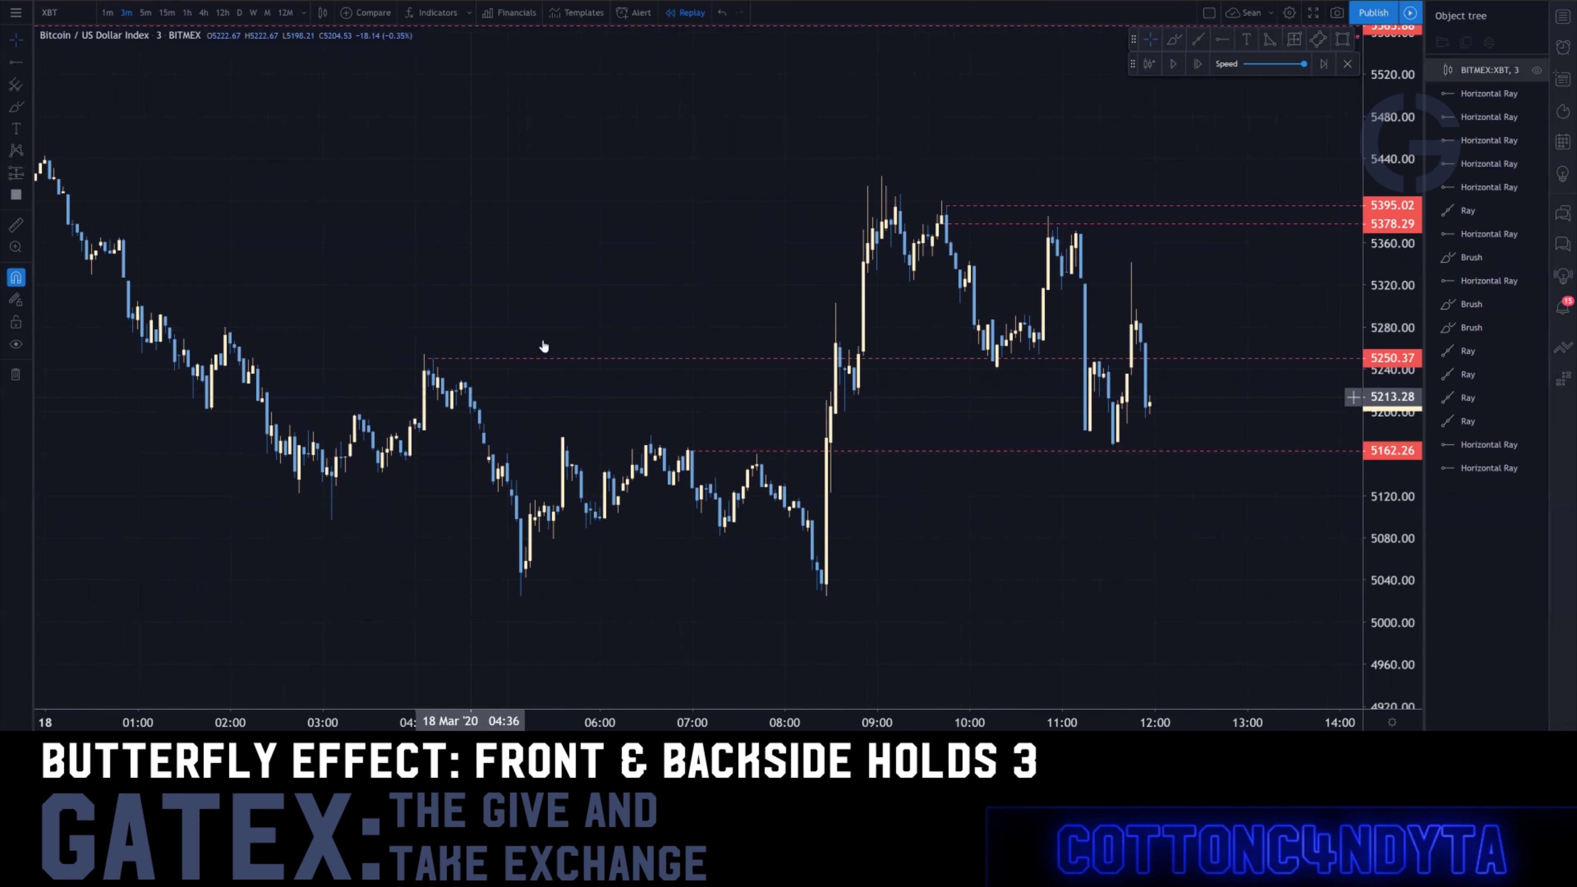
click(151, 18)
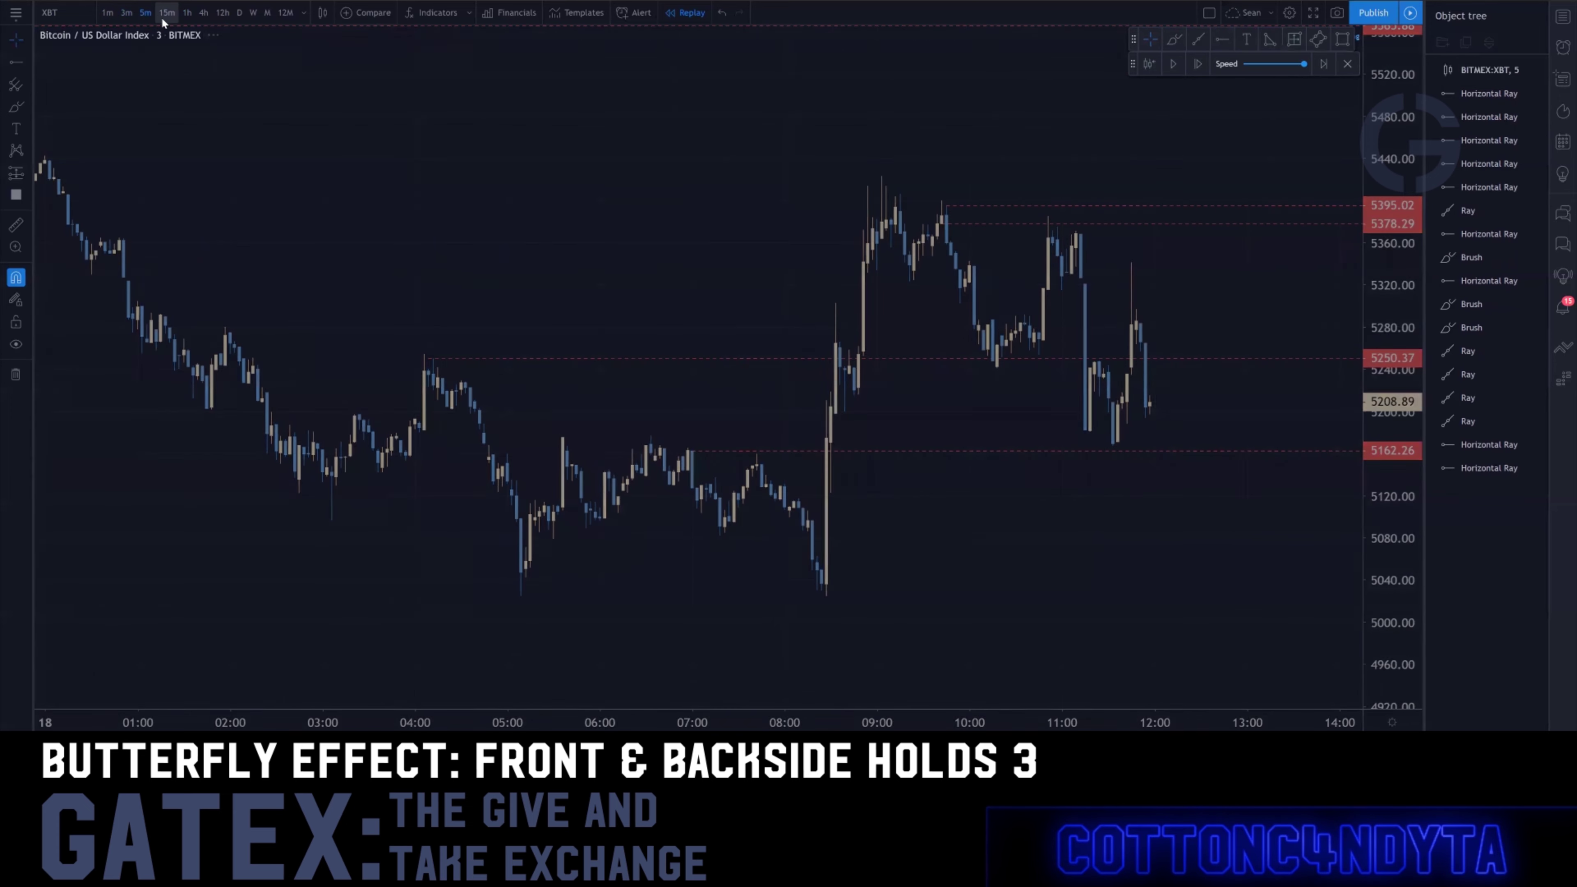
click(165, 15)
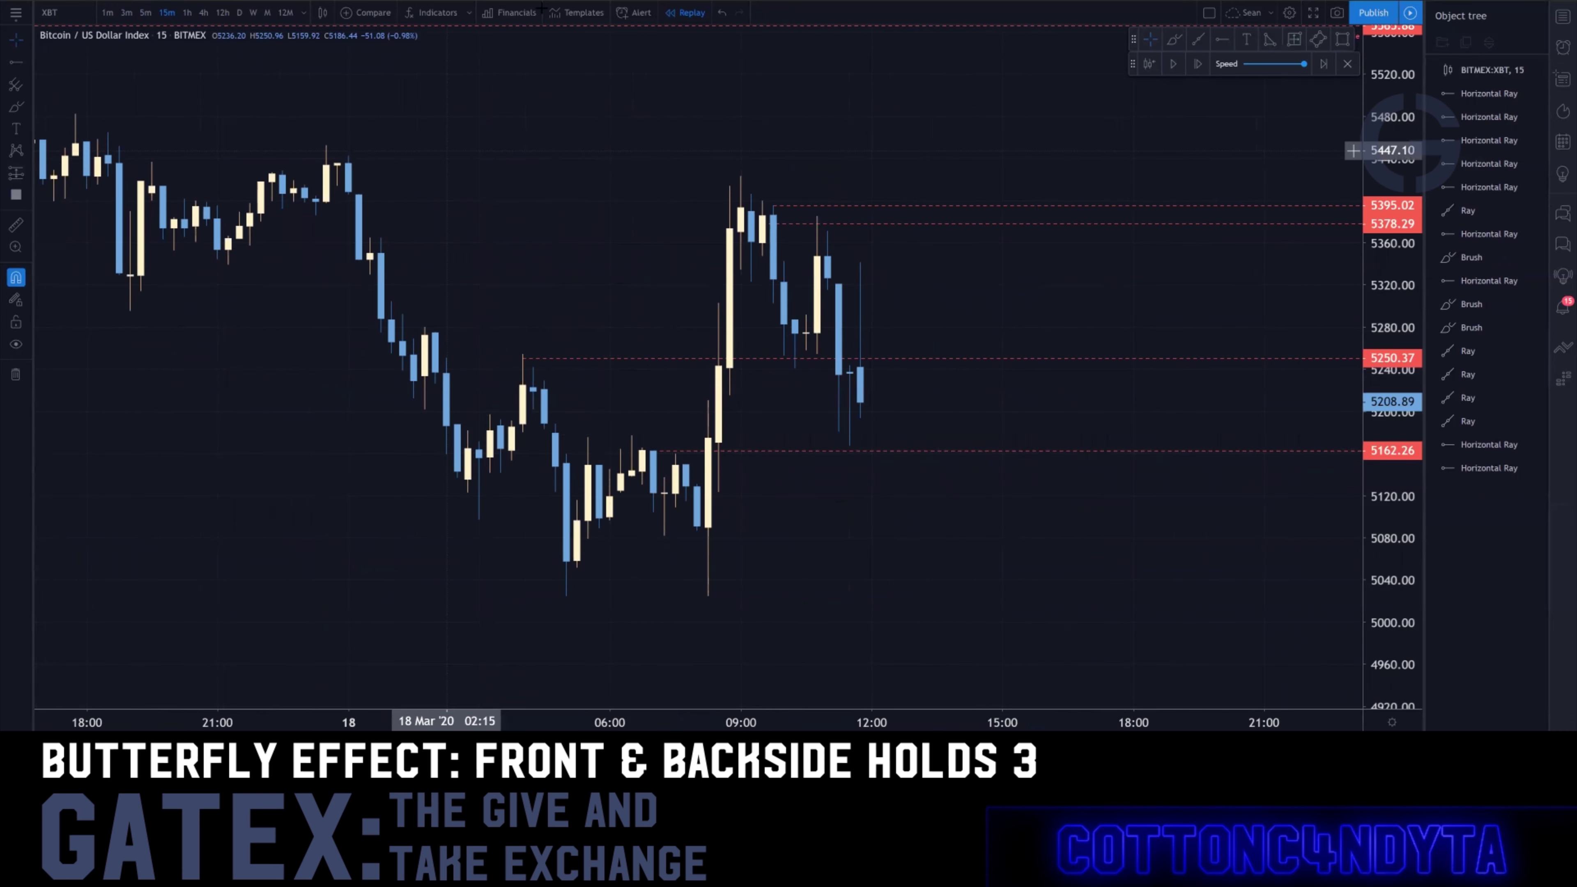
Switch to one-hour candles and play the replay from just before 12:00 to about 19:00 on 18 March
click(184, 18)
scroll(515, 344, up, 4)
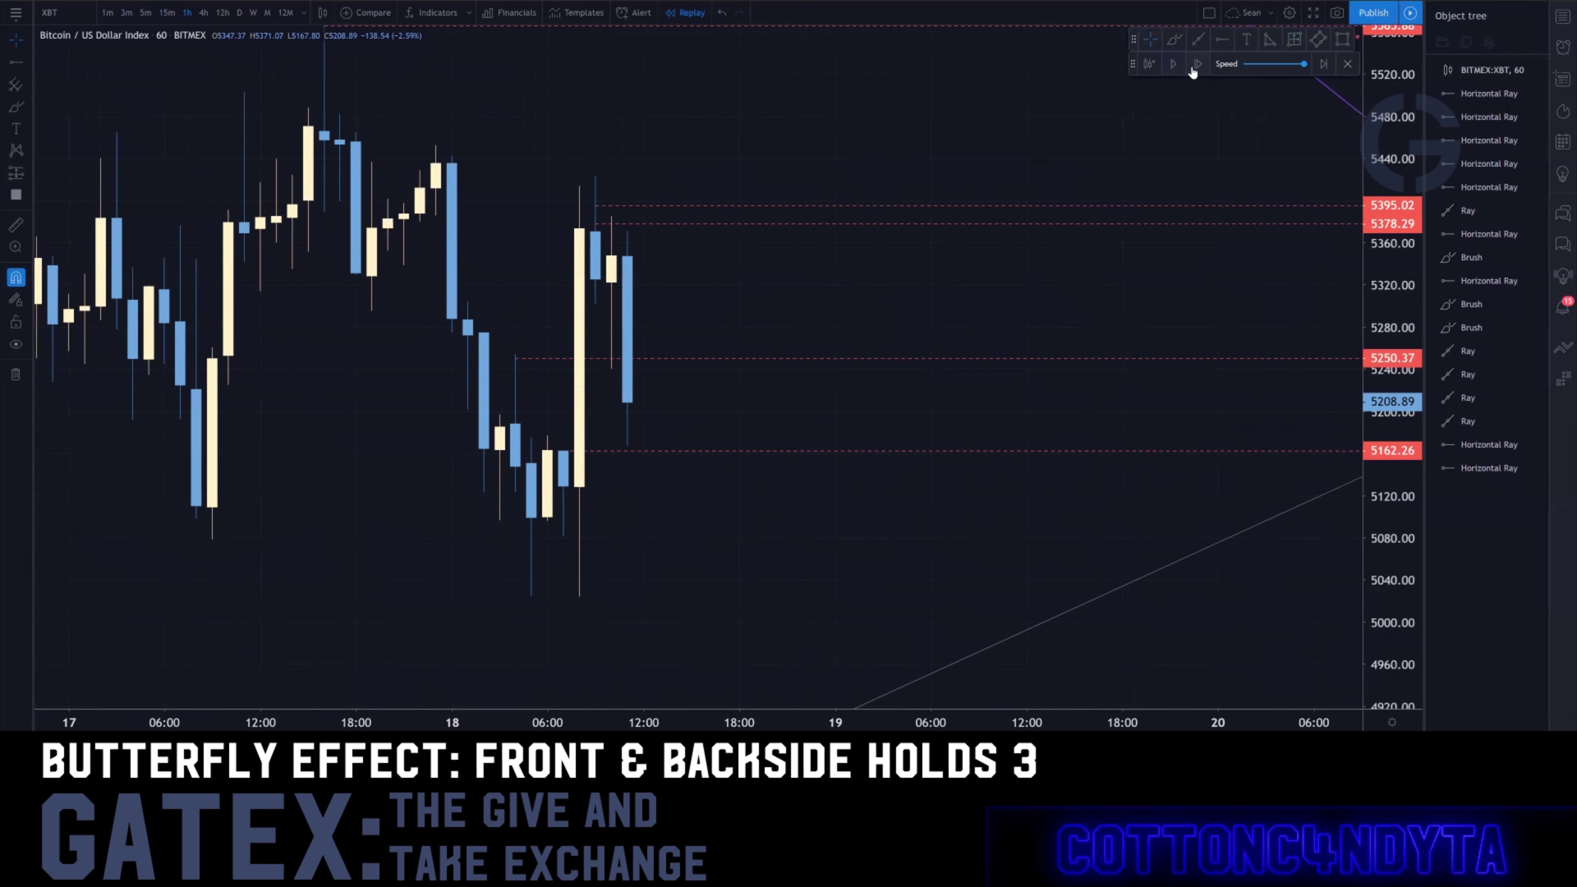
click(1171, 67)
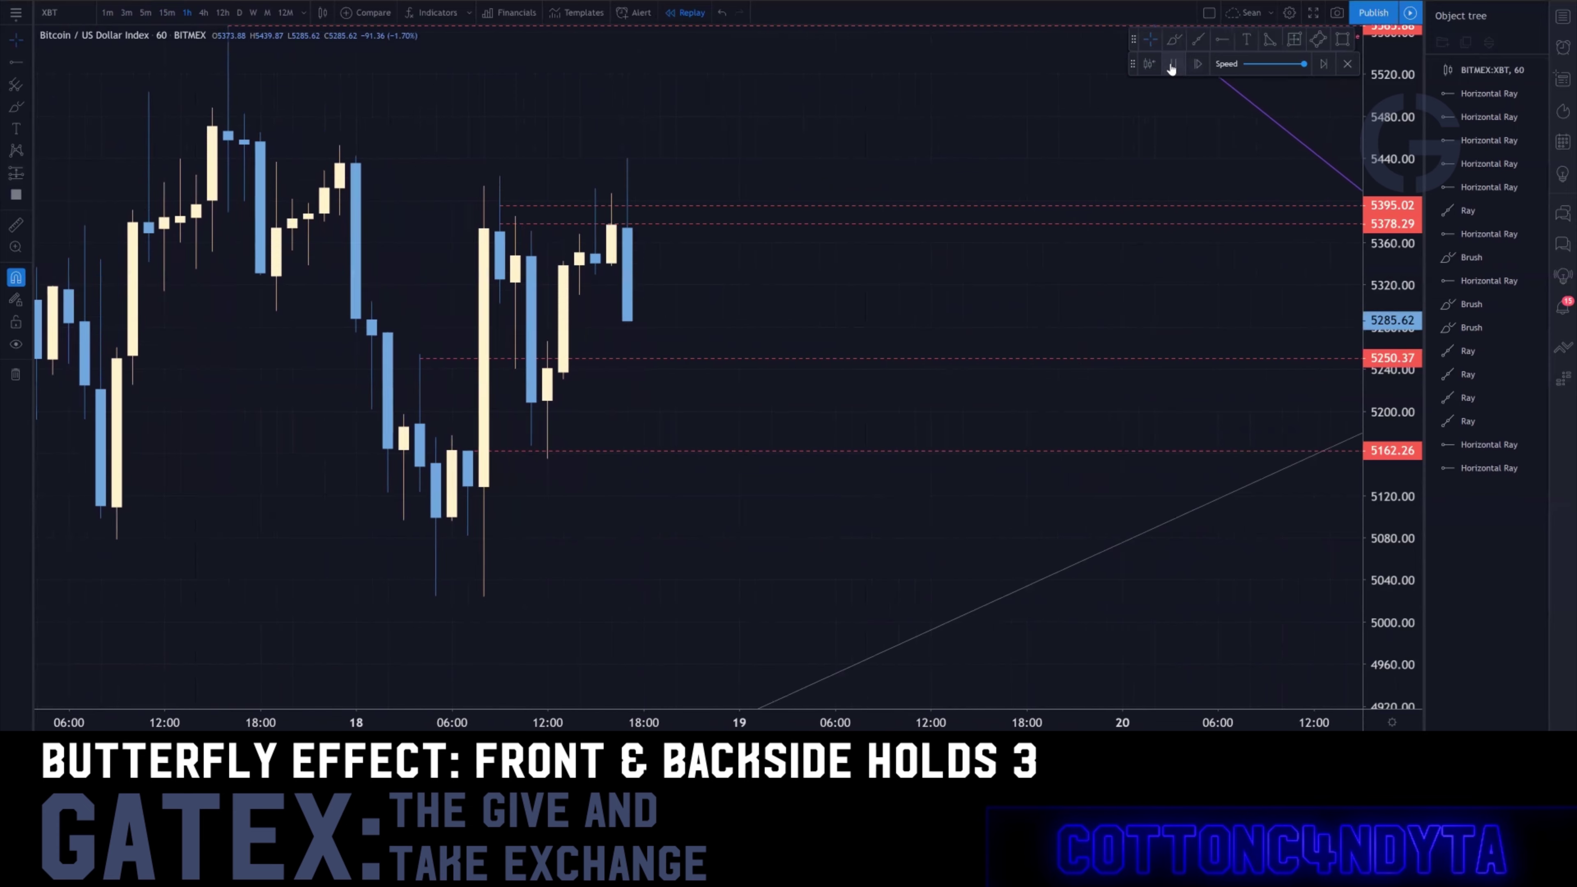
click(1172, 67)
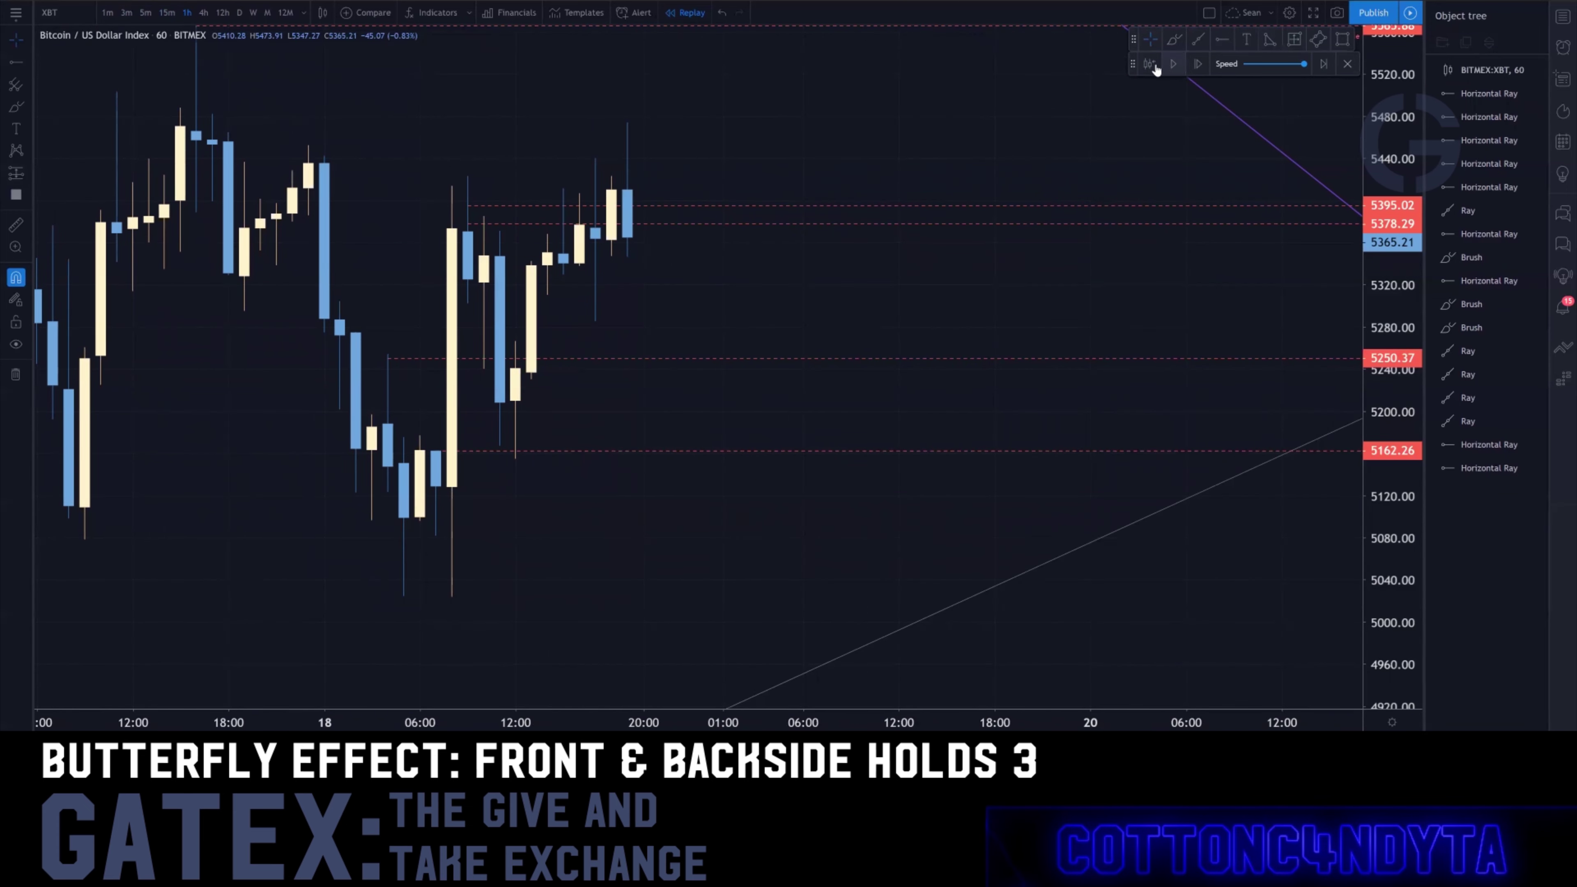
Rewind the replay to 12:00 on 18 March and advance it by one candle on the 15-minute chart
click(515, 348)
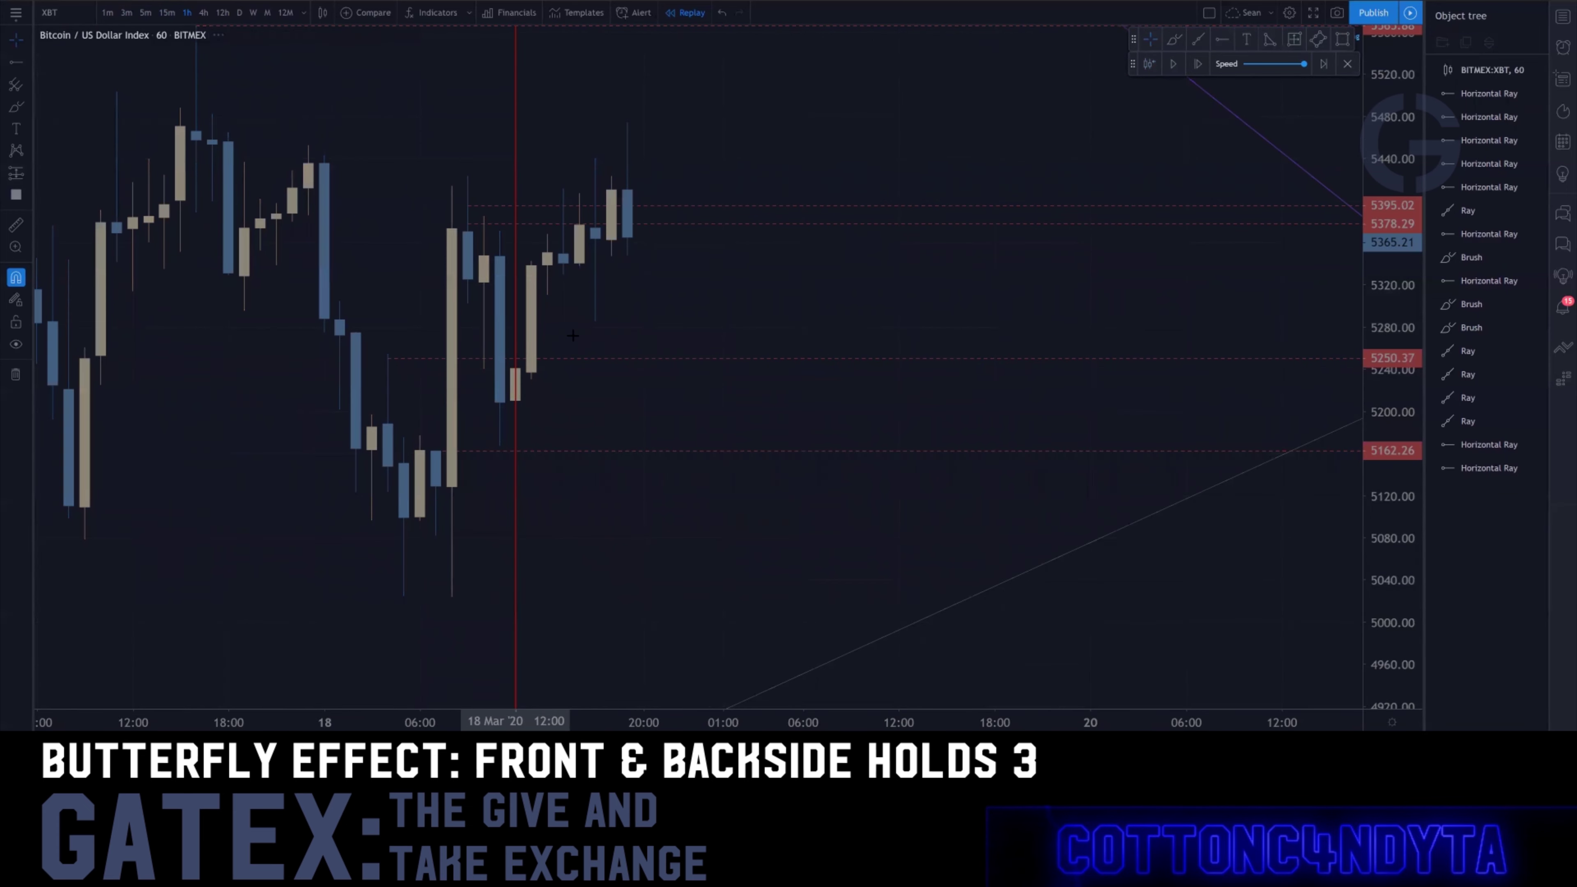
click(166, 12)
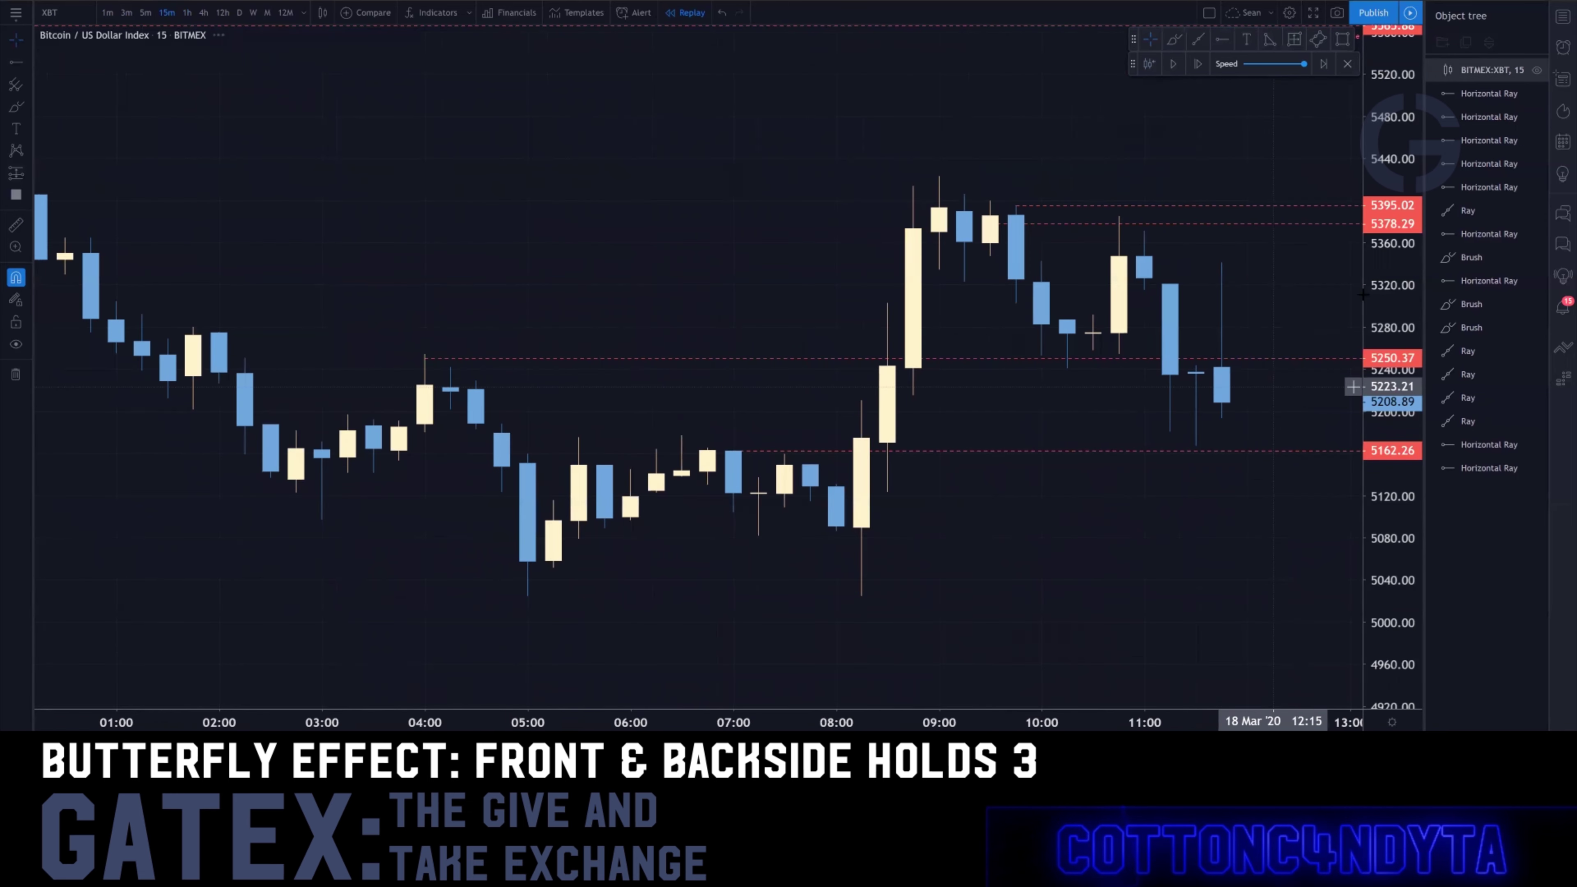
click(1199, 68)
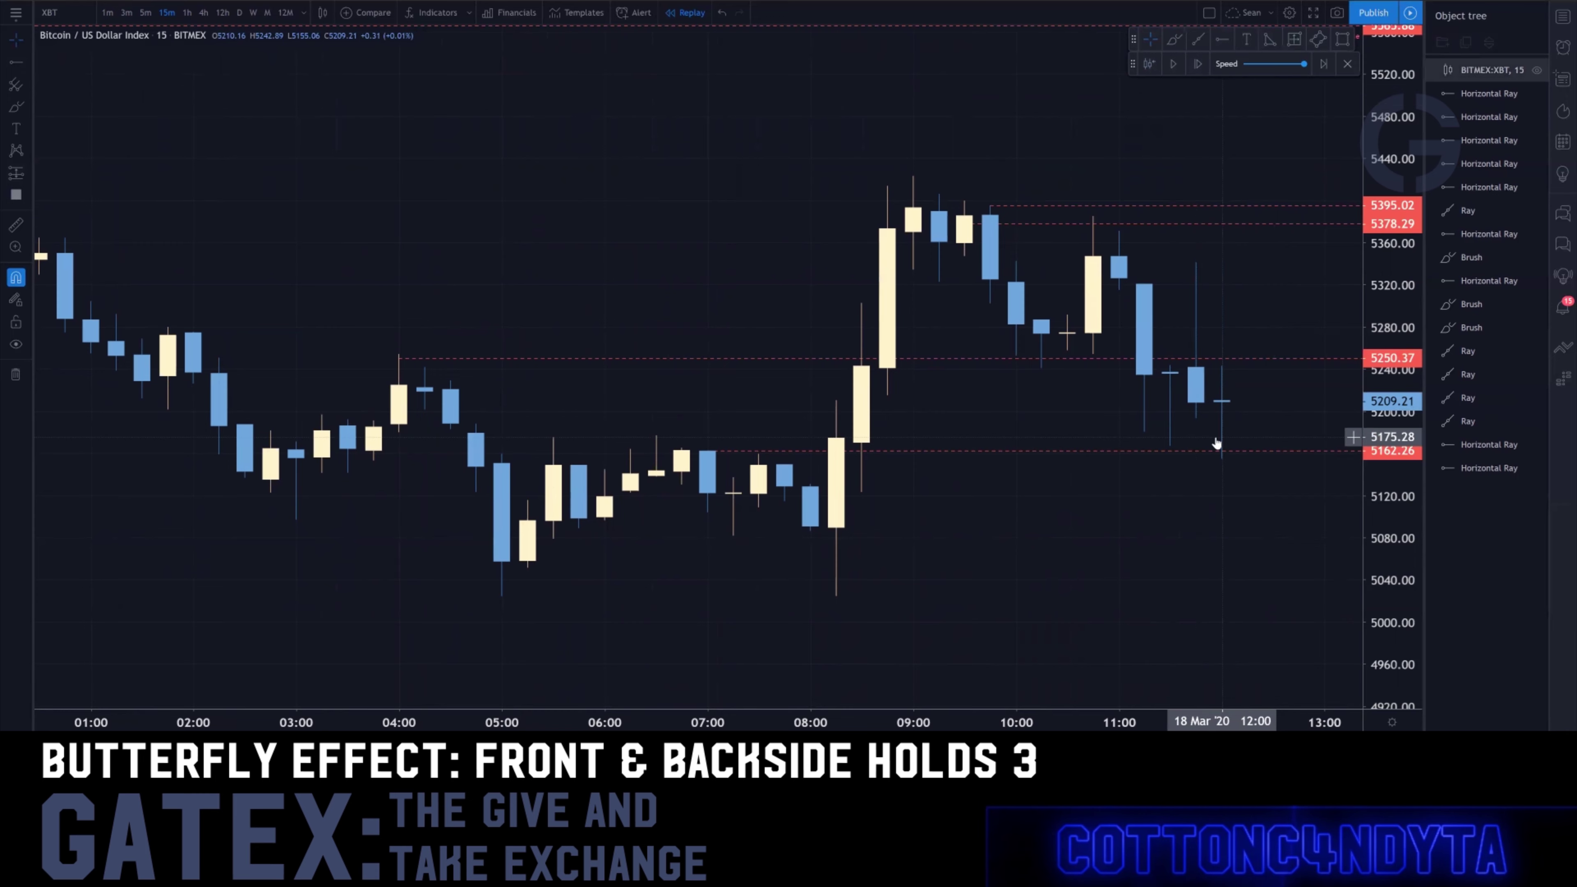
scroll(1214, 440, down, 5)
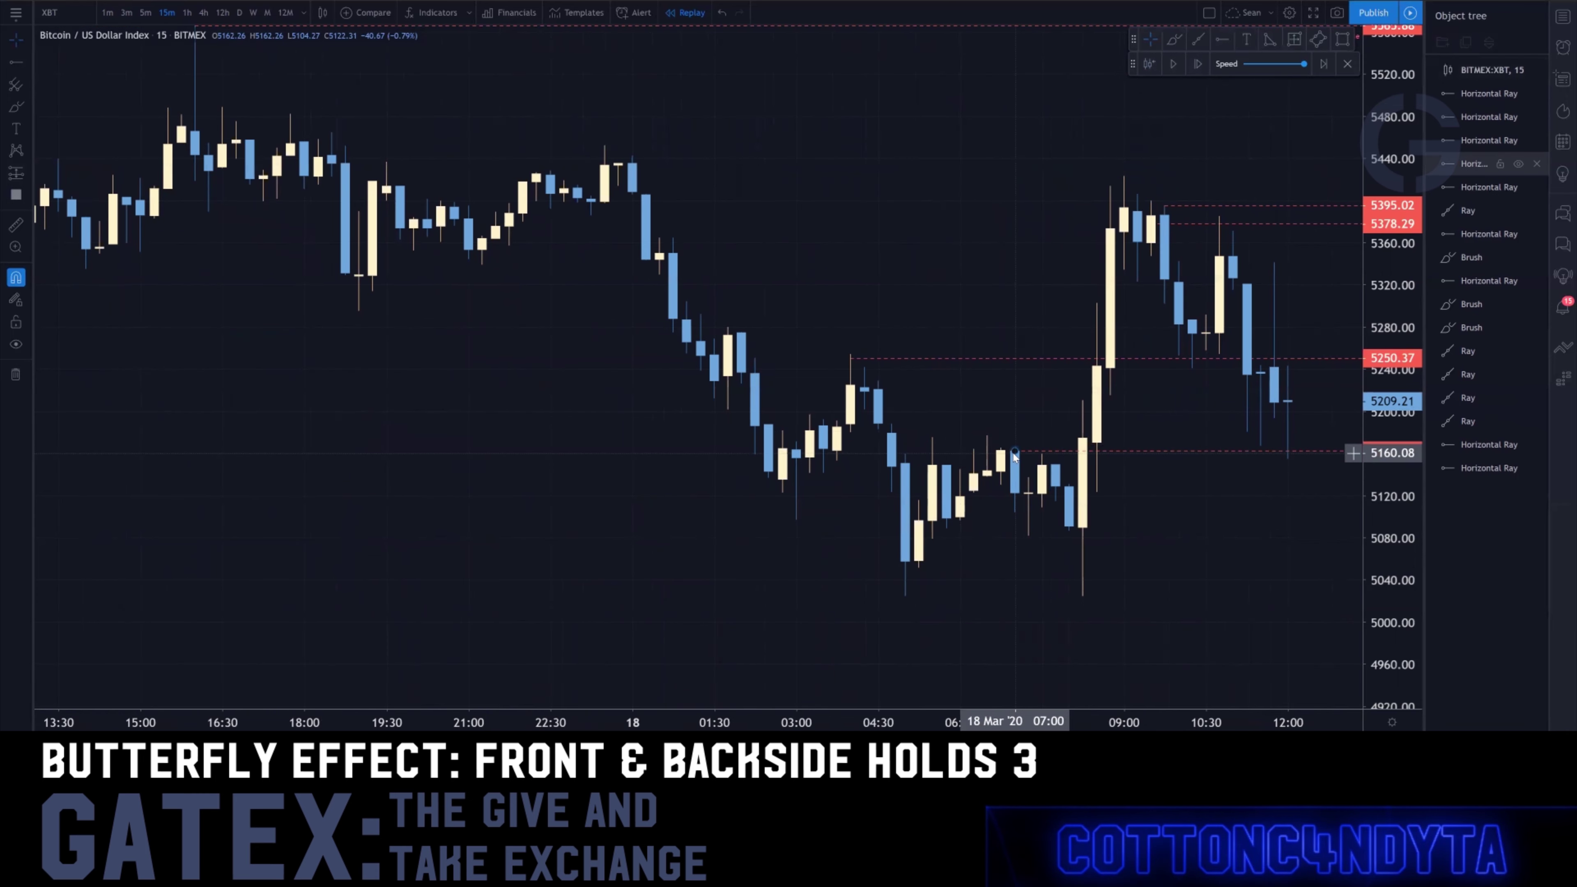
Try the 5162.26 ray on the 18 March 07:45 candle and return it to 5162.26
drag(1014, 454, 1044, 458)
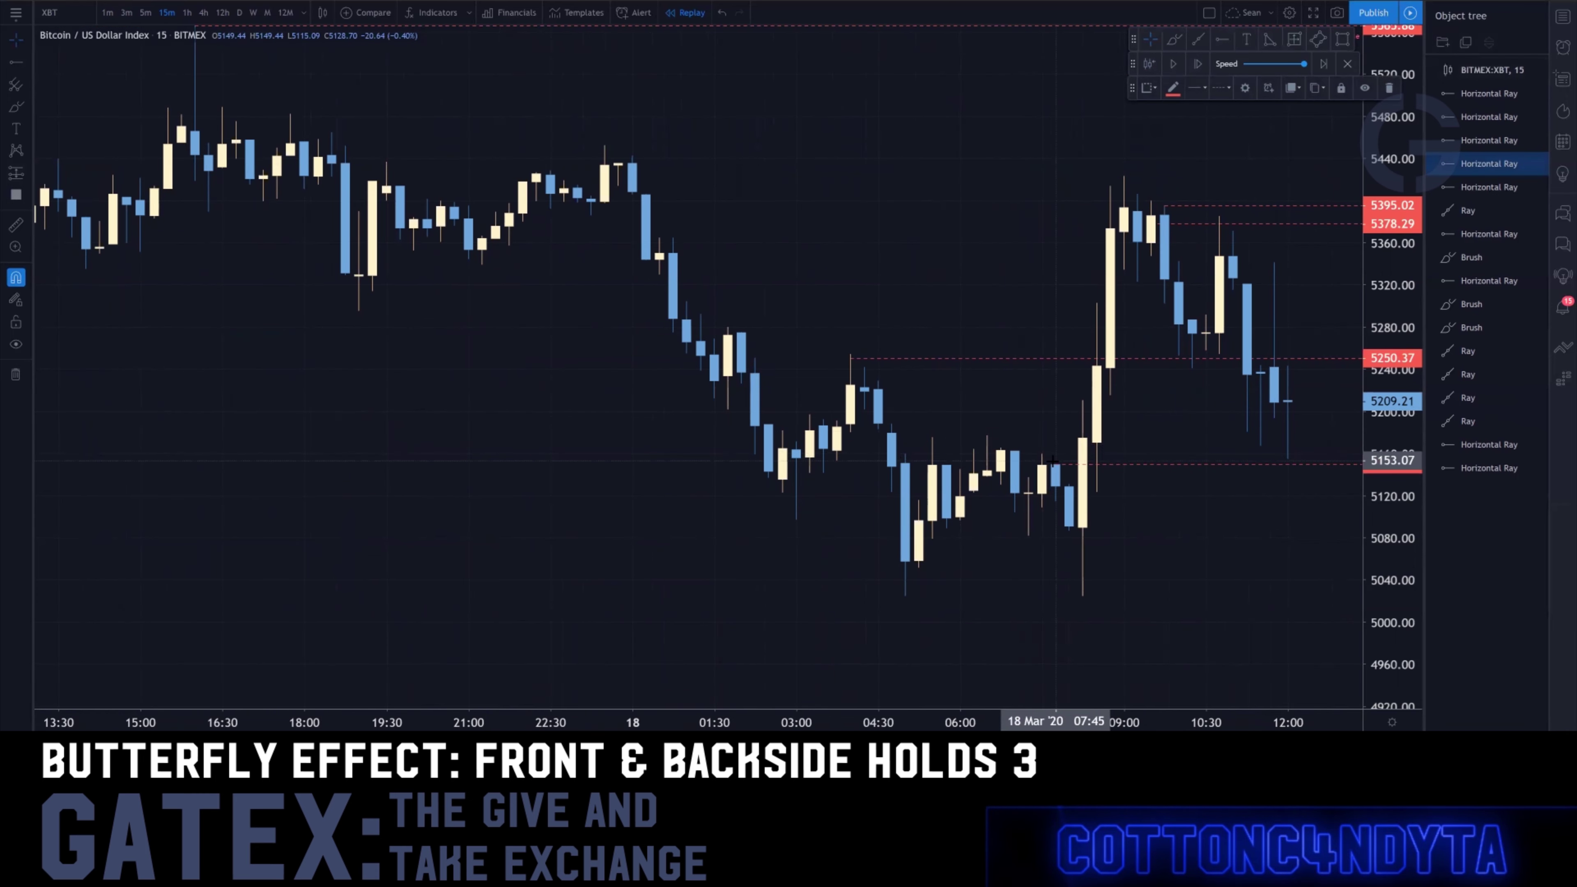
drag(1024, 455, 569, 403)
drag(1014, 283, 808, 401)
Delete the 5378.29 ray and move the 5395.02 ray to 5414.34 at the 17 March 23:45 candle
click(589, 344)
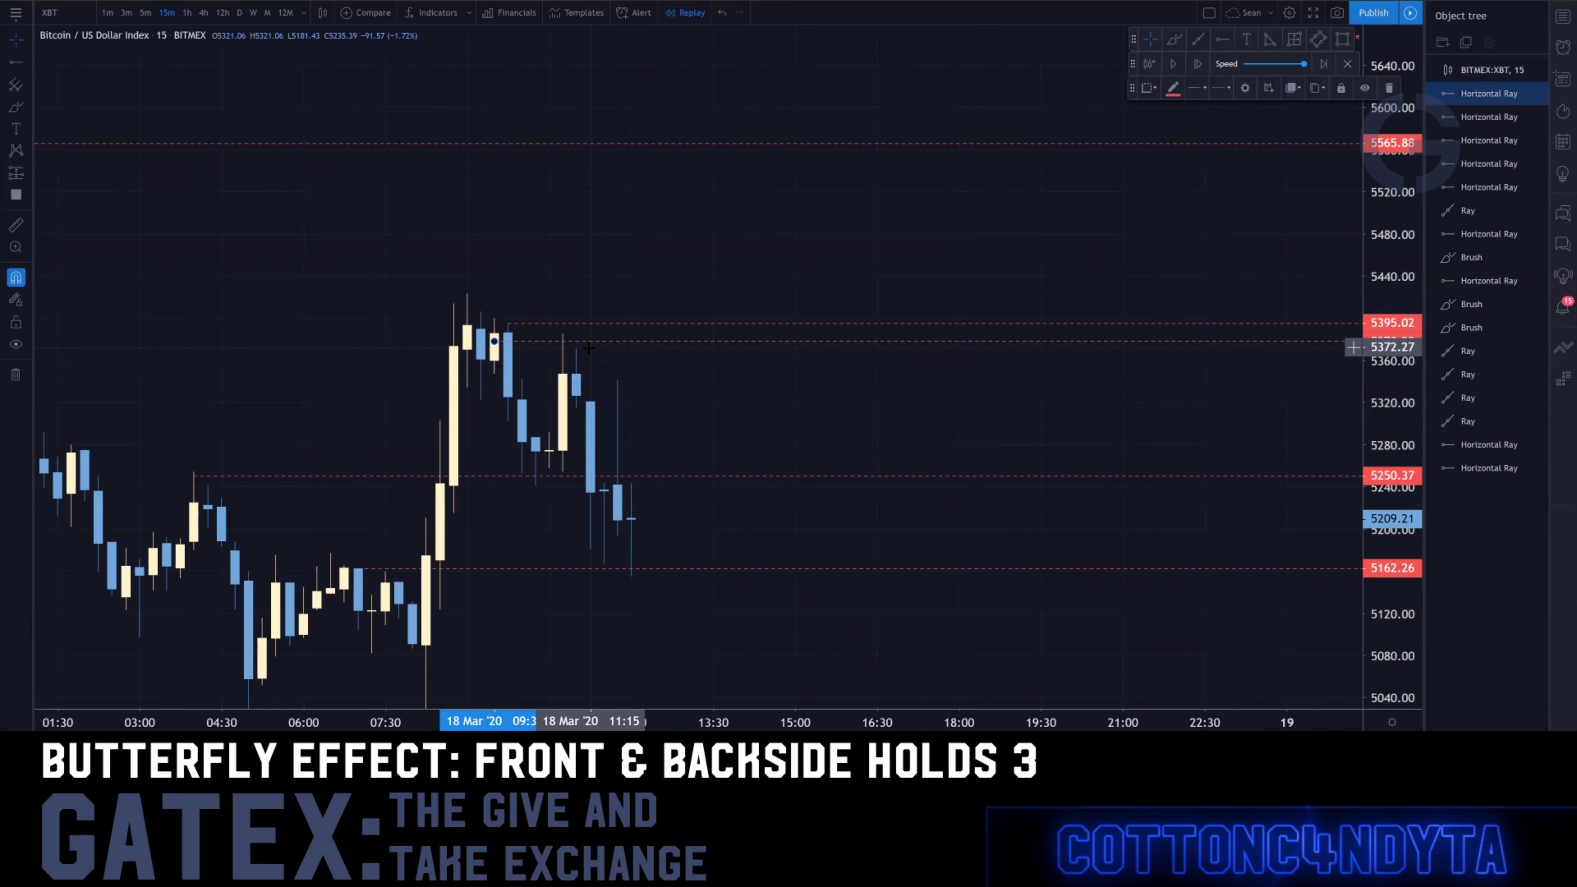
key(Delete)
scroll(627, 273, down, 4)
drag(802, 321, 438, 314)
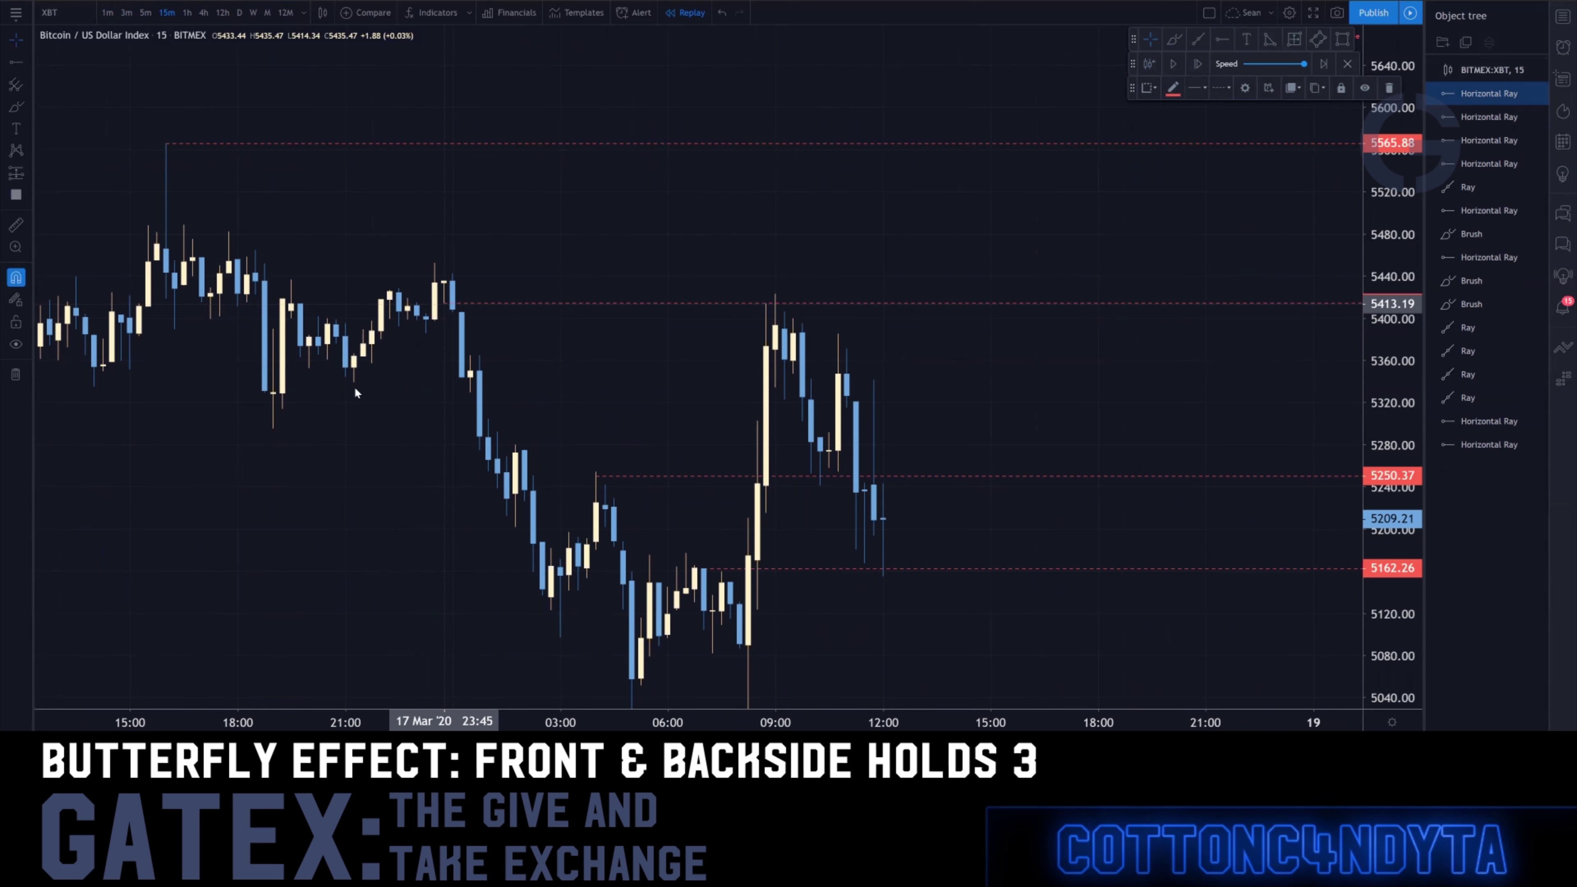
drag(355, 389, 355, 389)
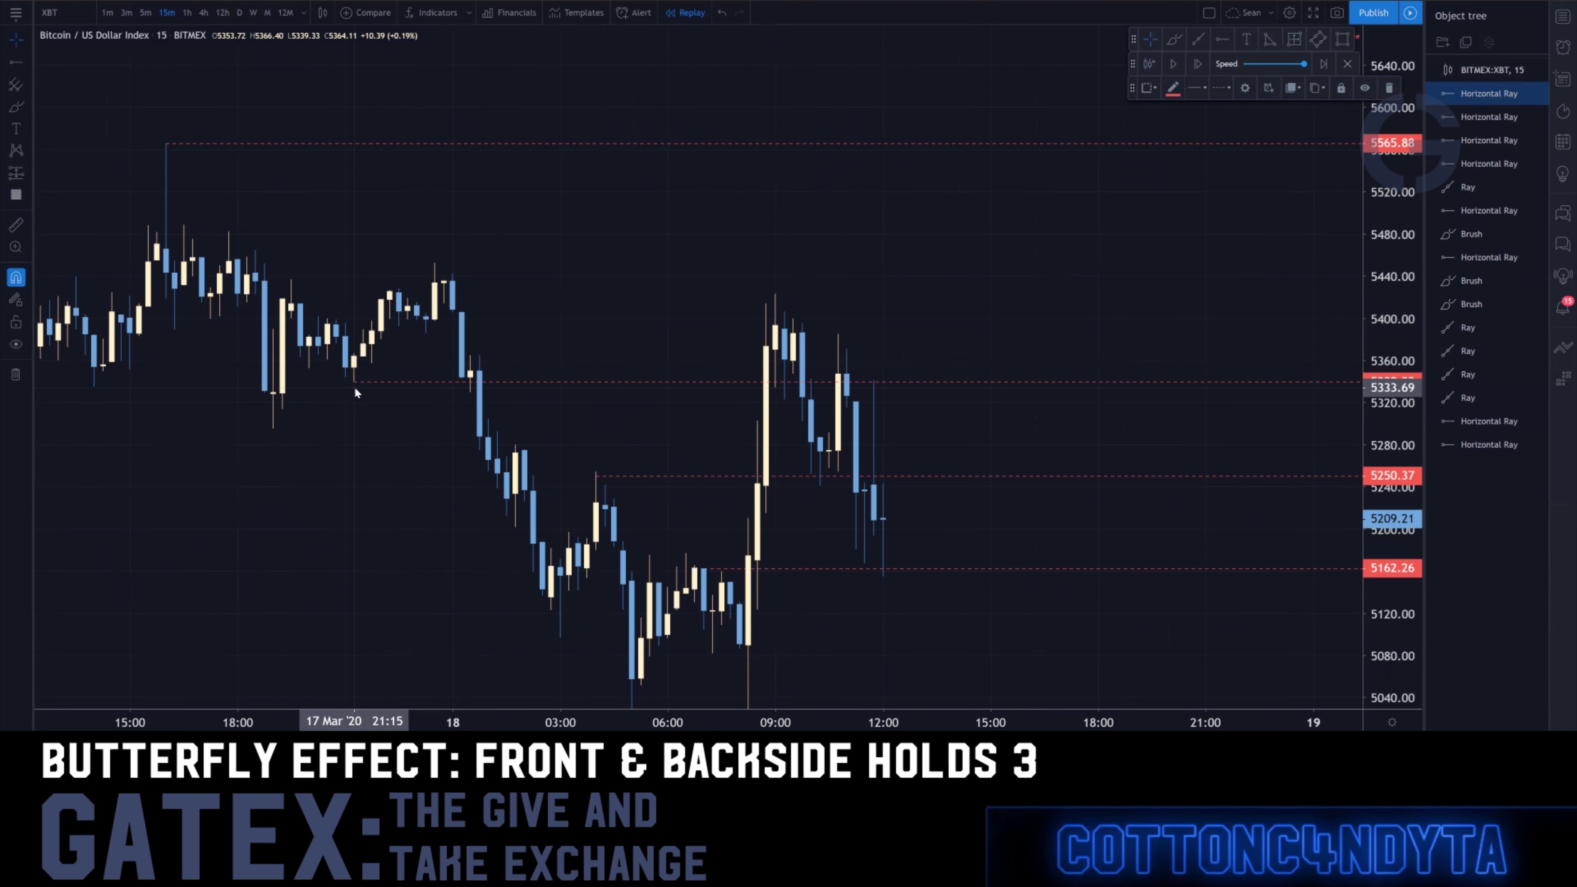
drag(355, 391, 444, 303)
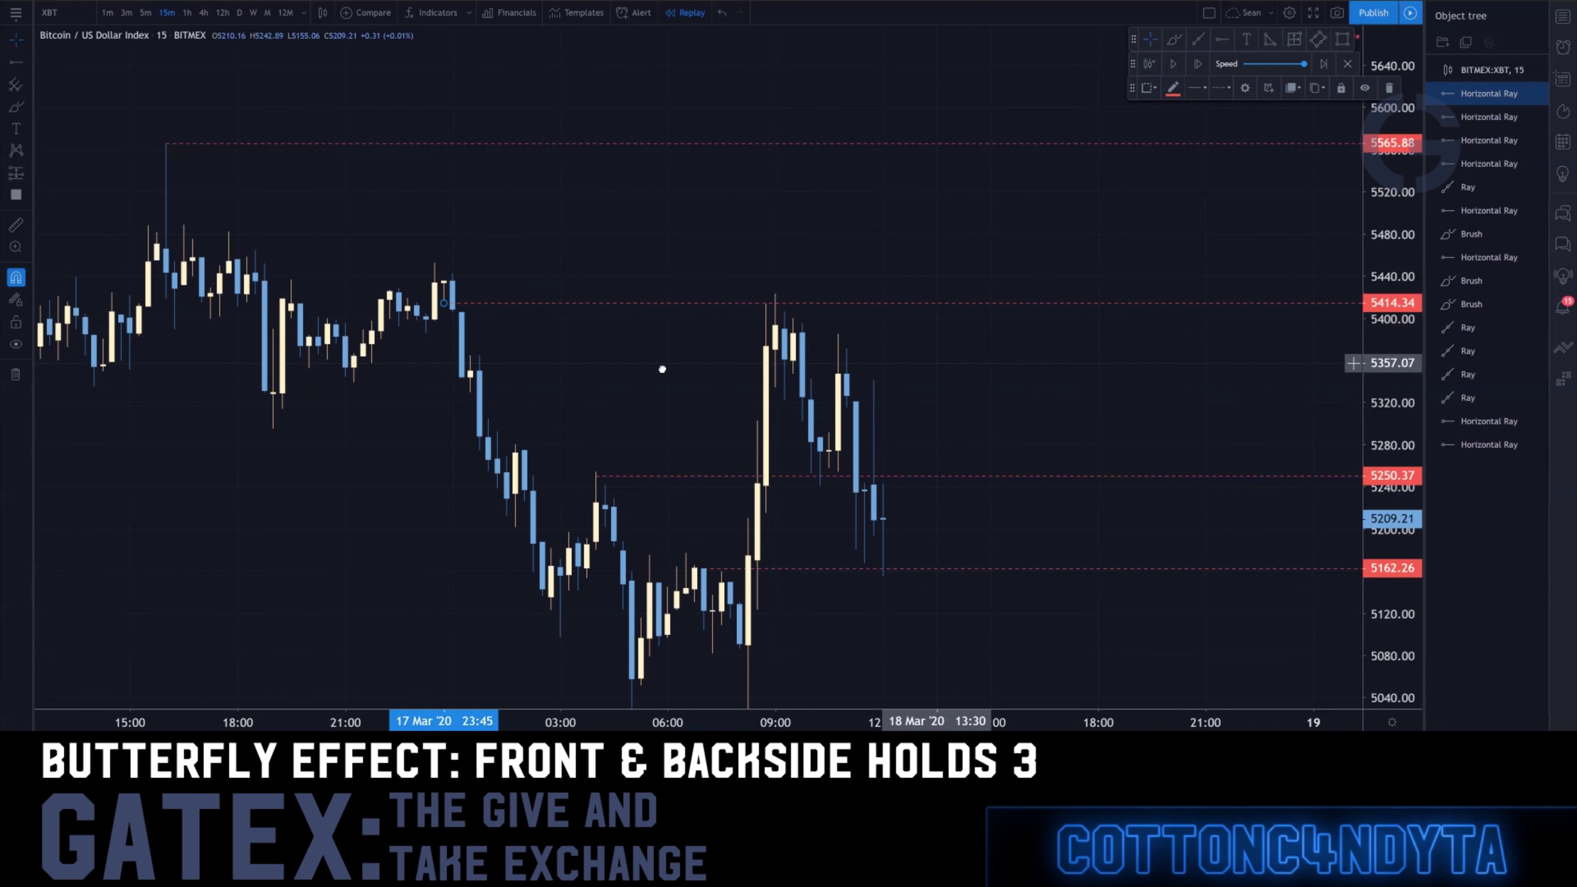
Play the 15-minute replay in two runs from 12:00 on 18 March into 19 March, deleting the 5250.37 ray
drag(846, 363, 653, 369)
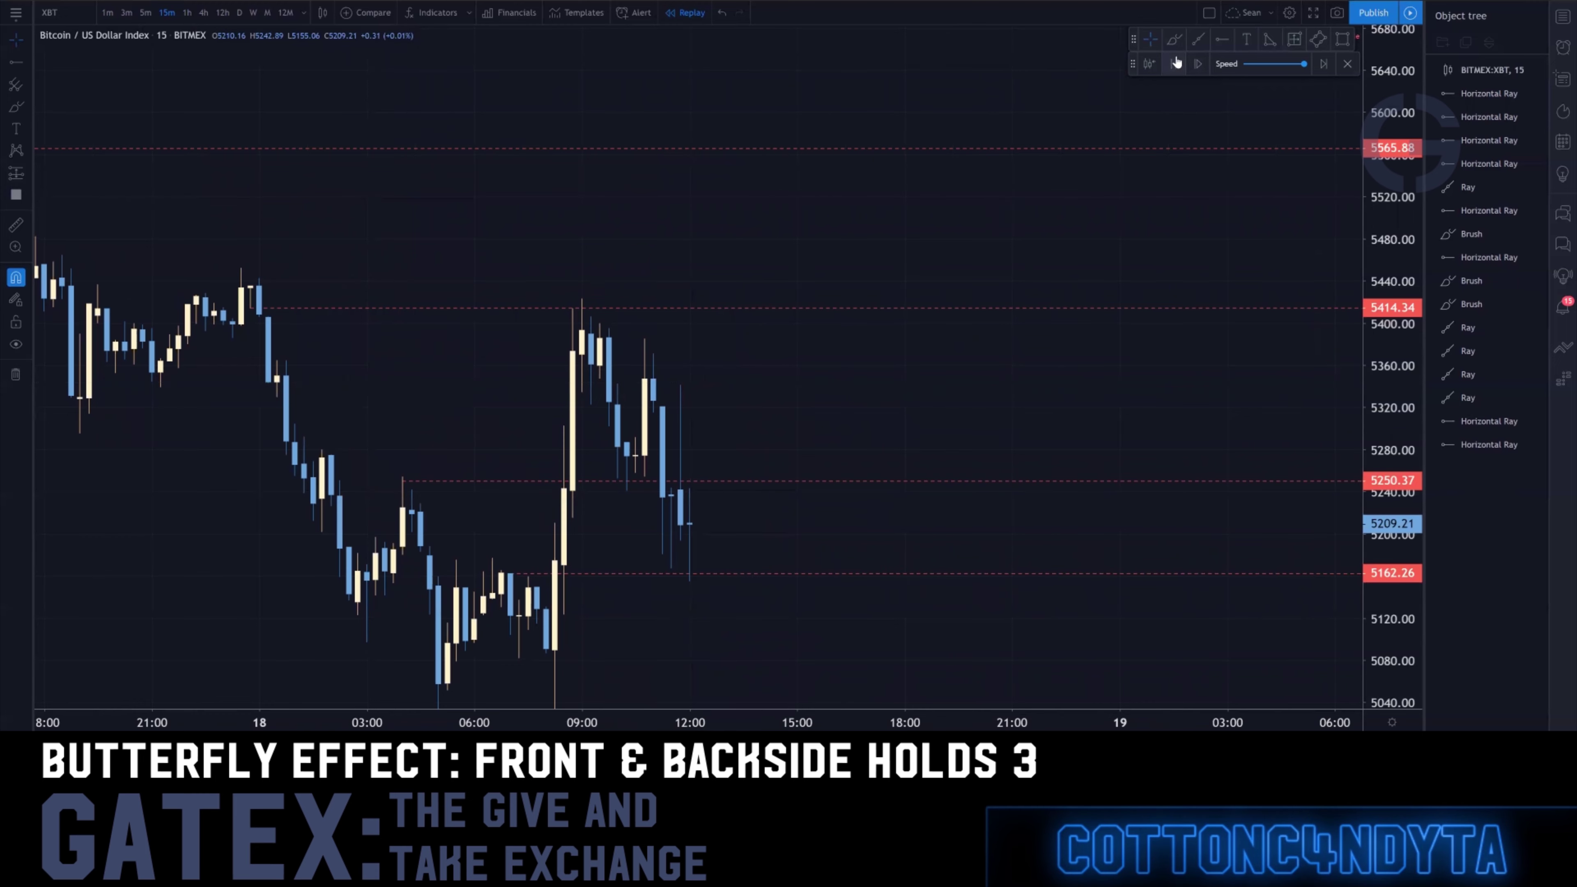
click(1175, 62)
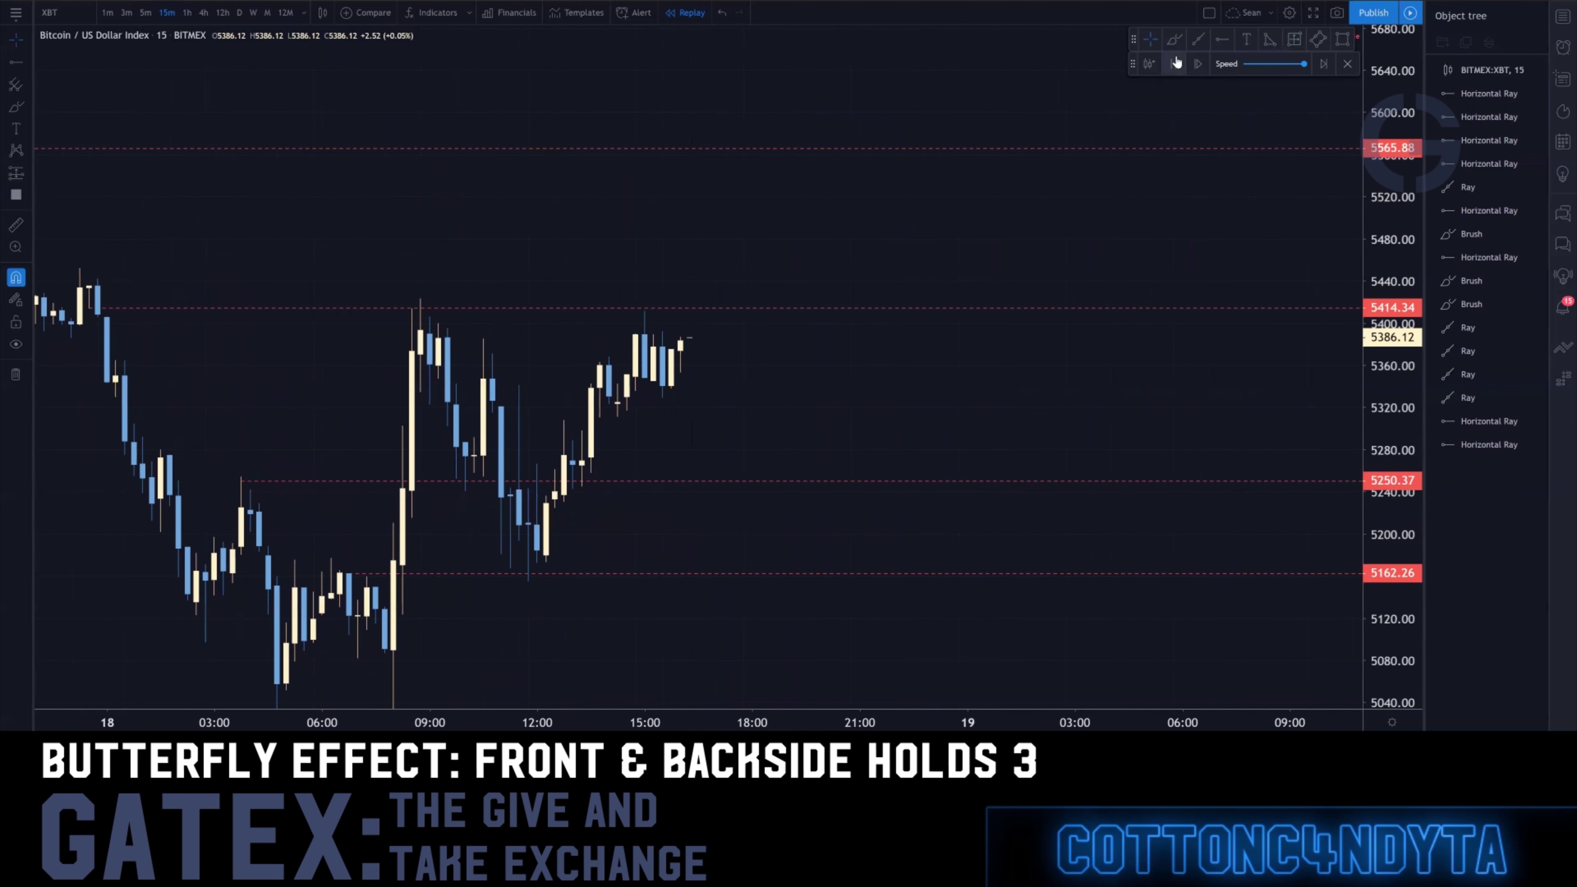
click(1176, 62)
scroll(289, 307, down, 3)
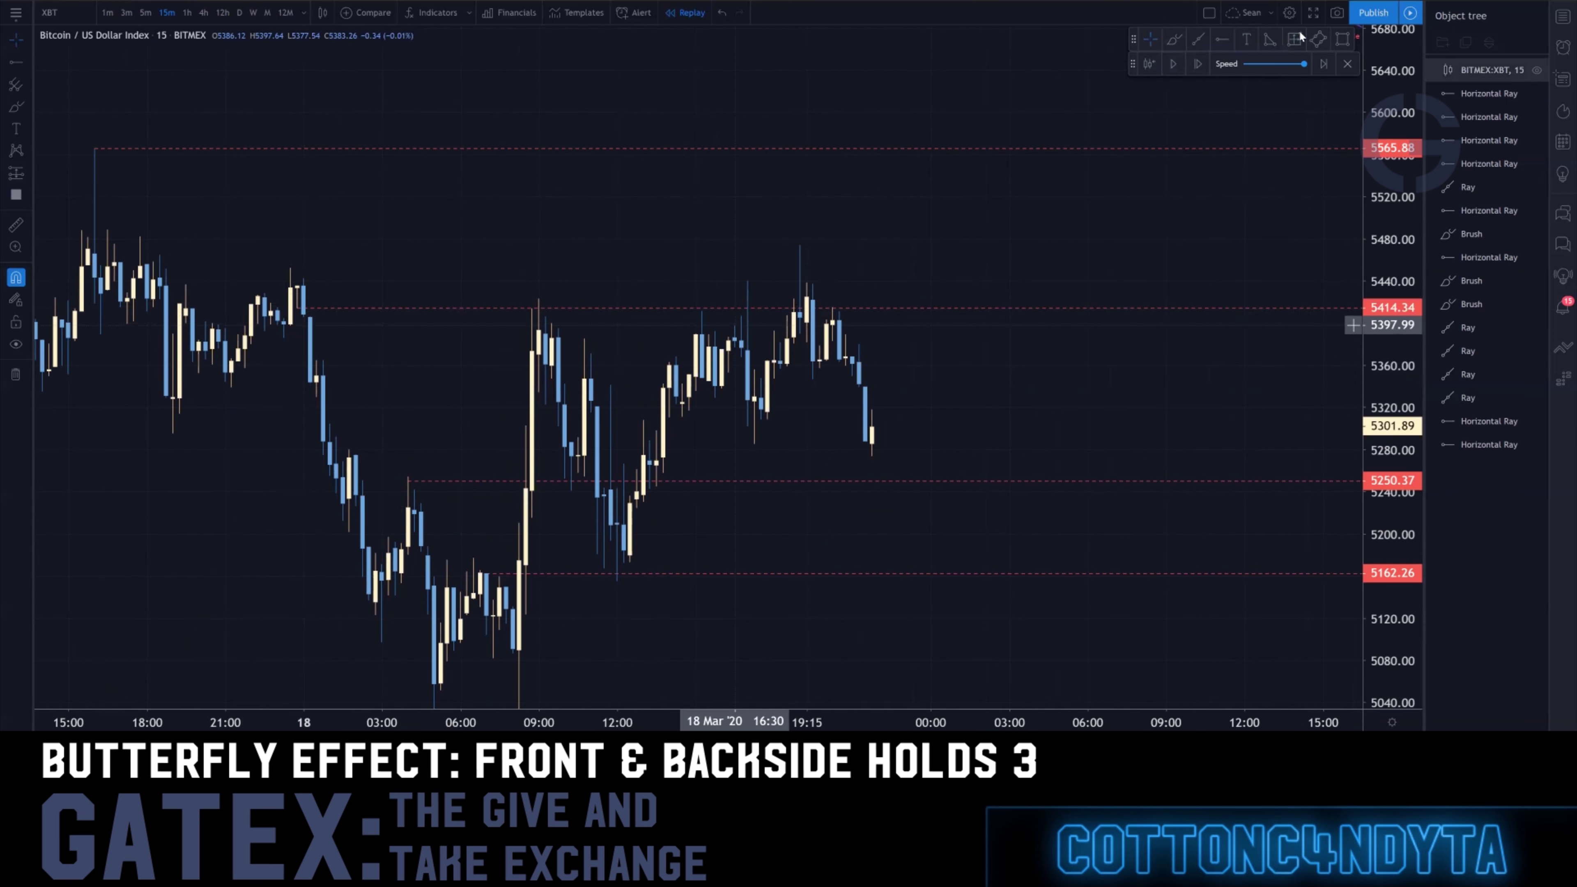
click(1174, 65)
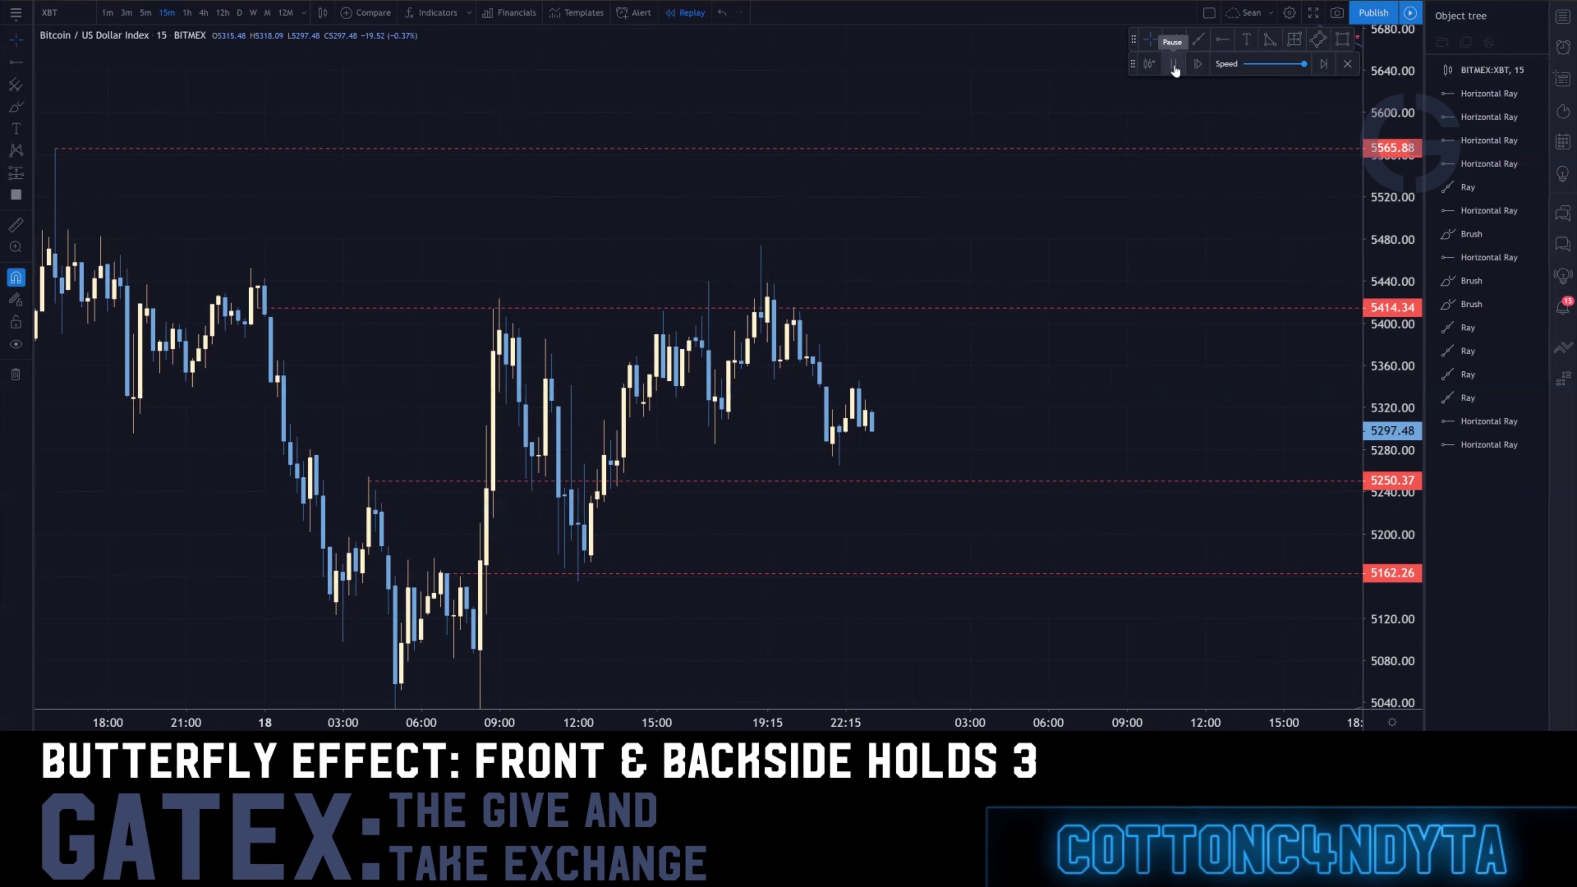
click(597, 481)
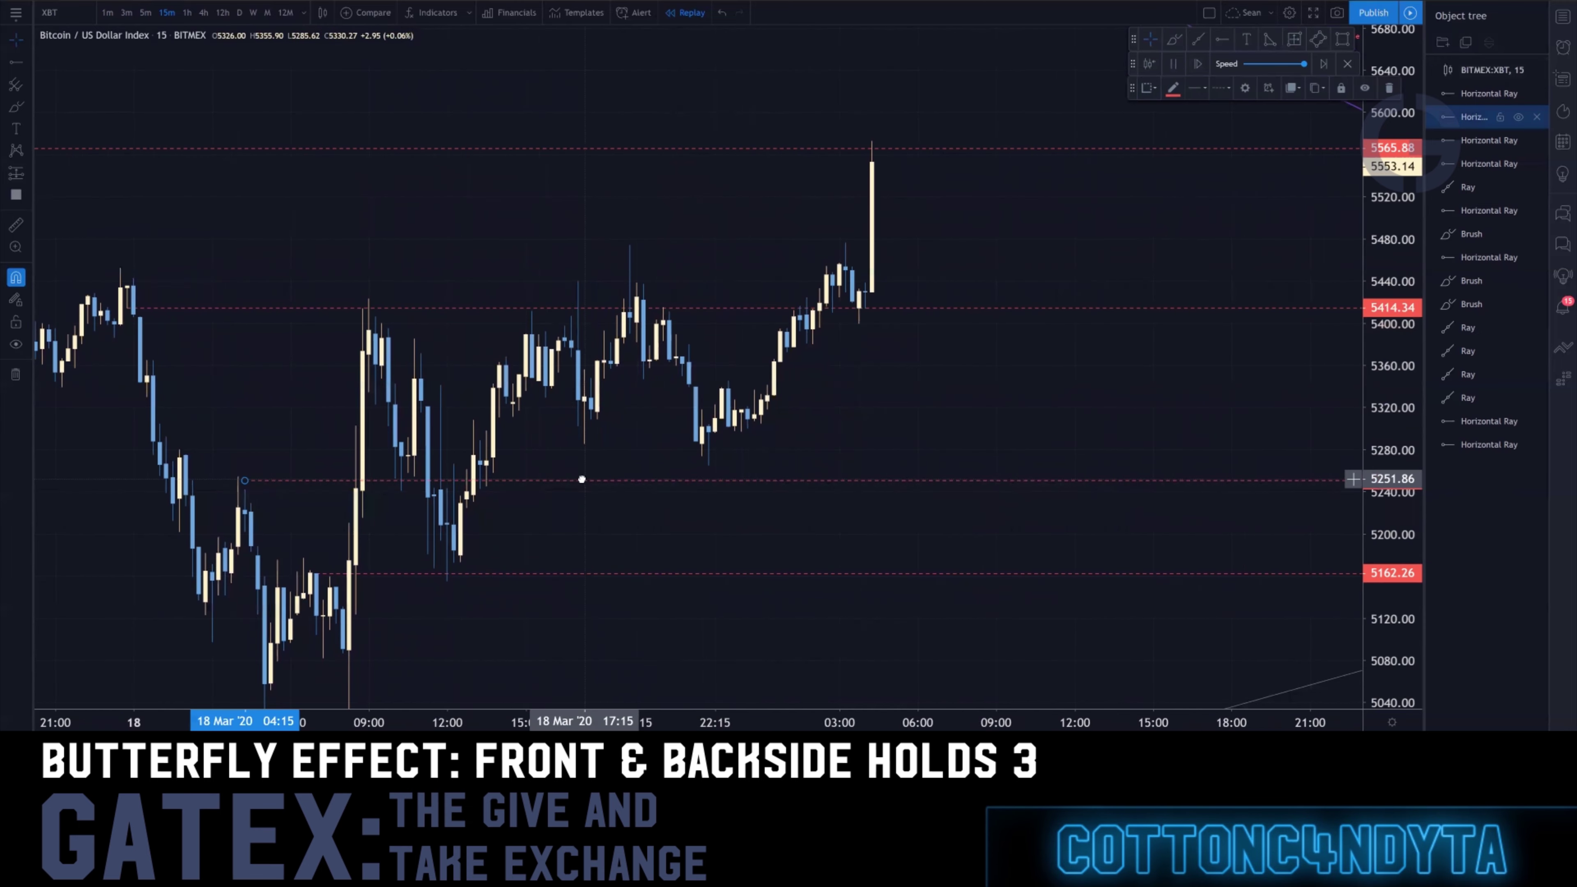
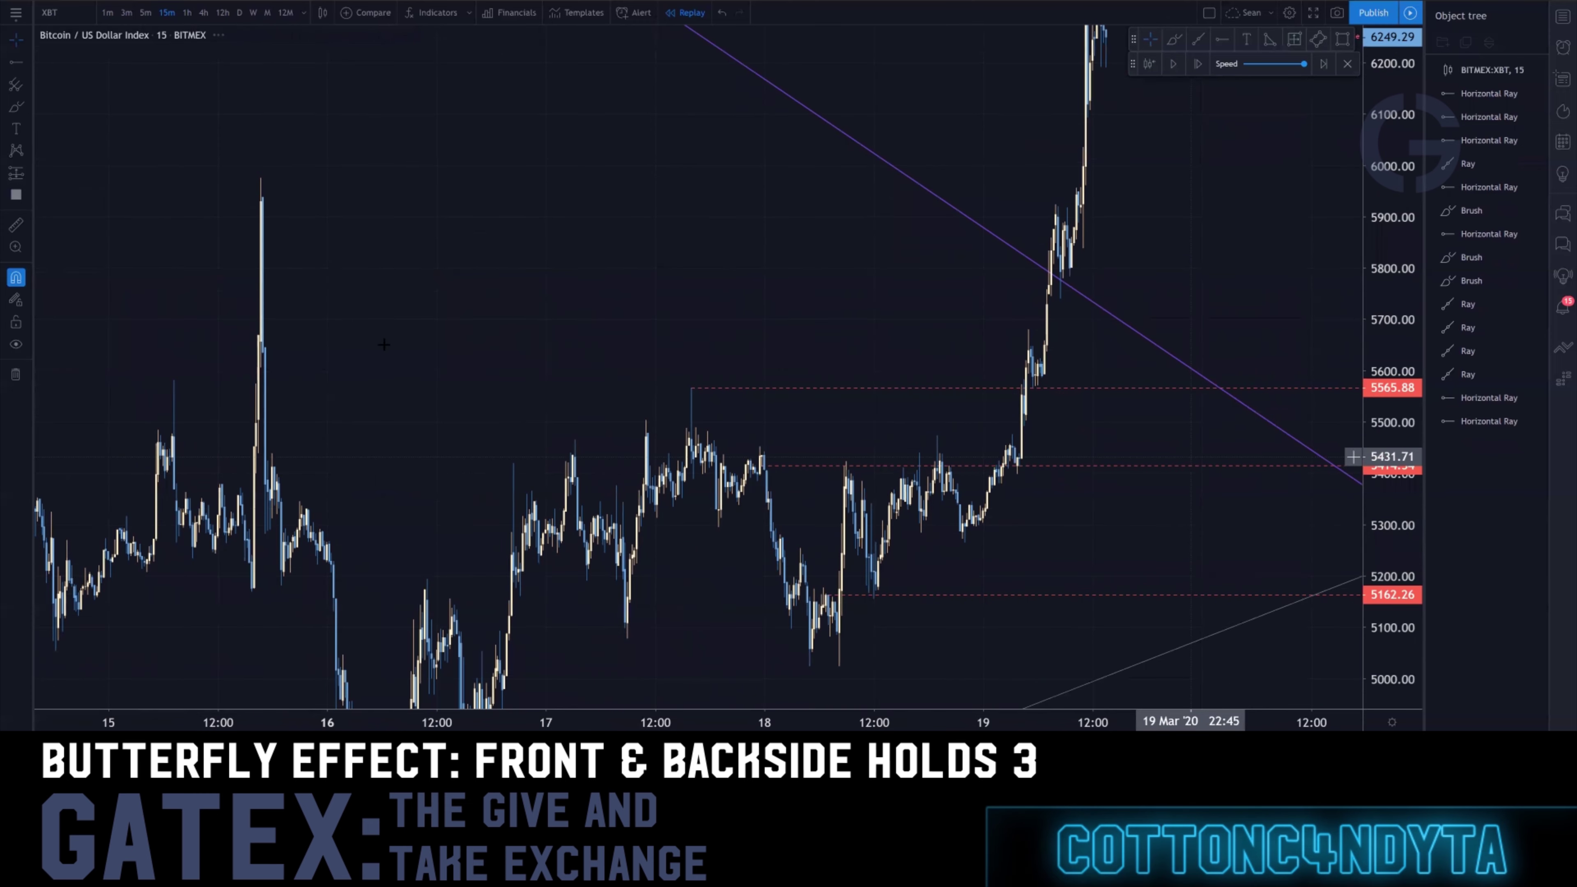
Restart the replay from about 18:00 on 15 March, just after the sharp spike and drop
scroll(299, 335, up, 5)
drag(224, 334, 869, 266)
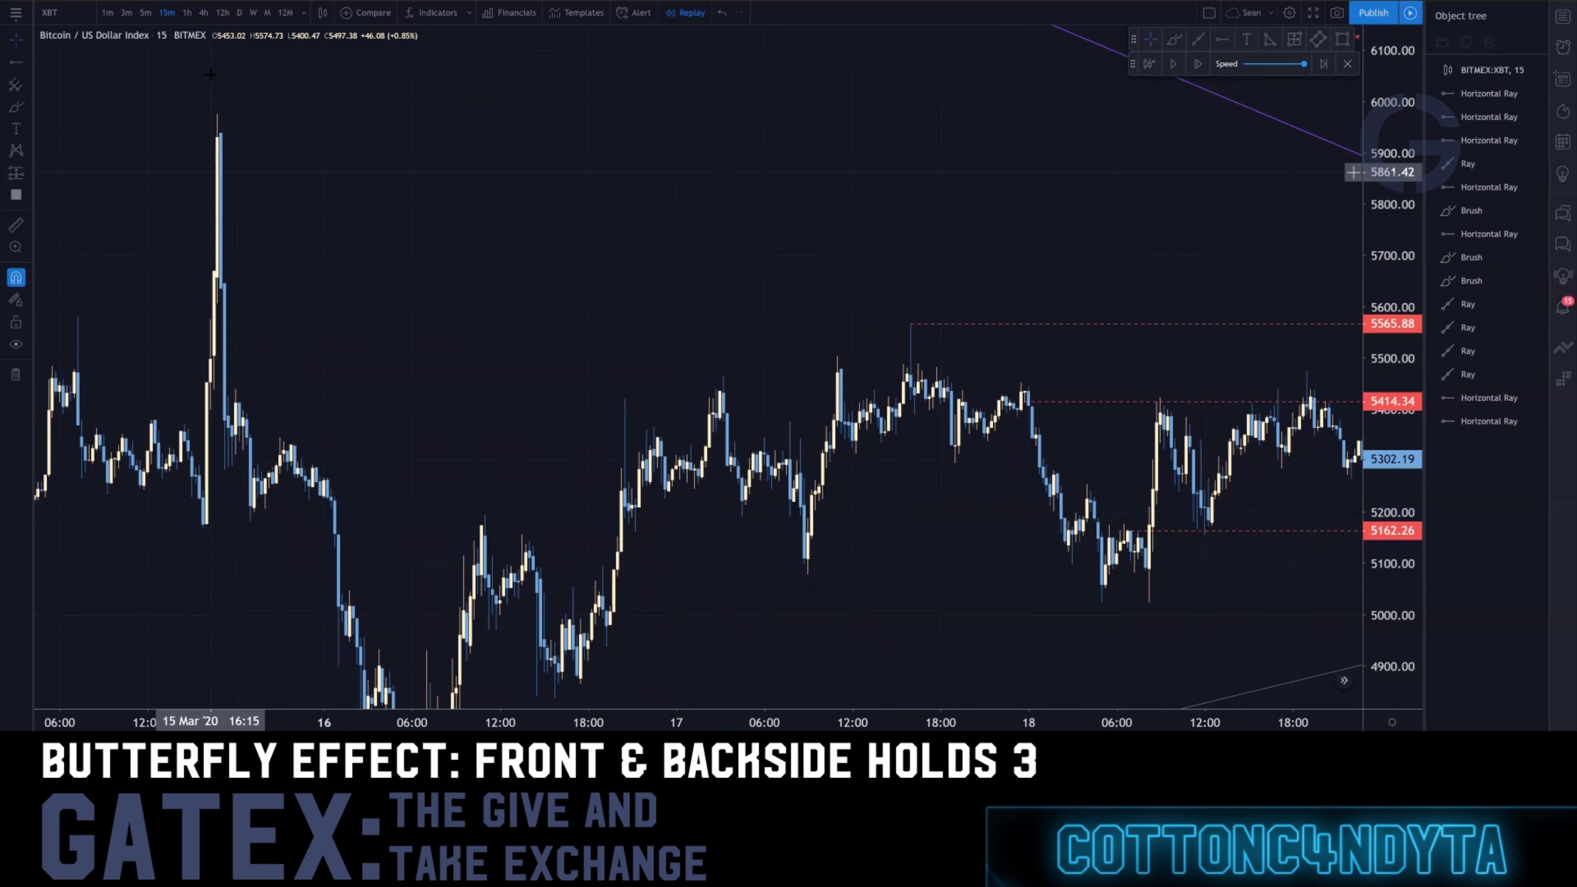
drag(323, 194, 806, 219)
drag(682, 252, 605, 254)
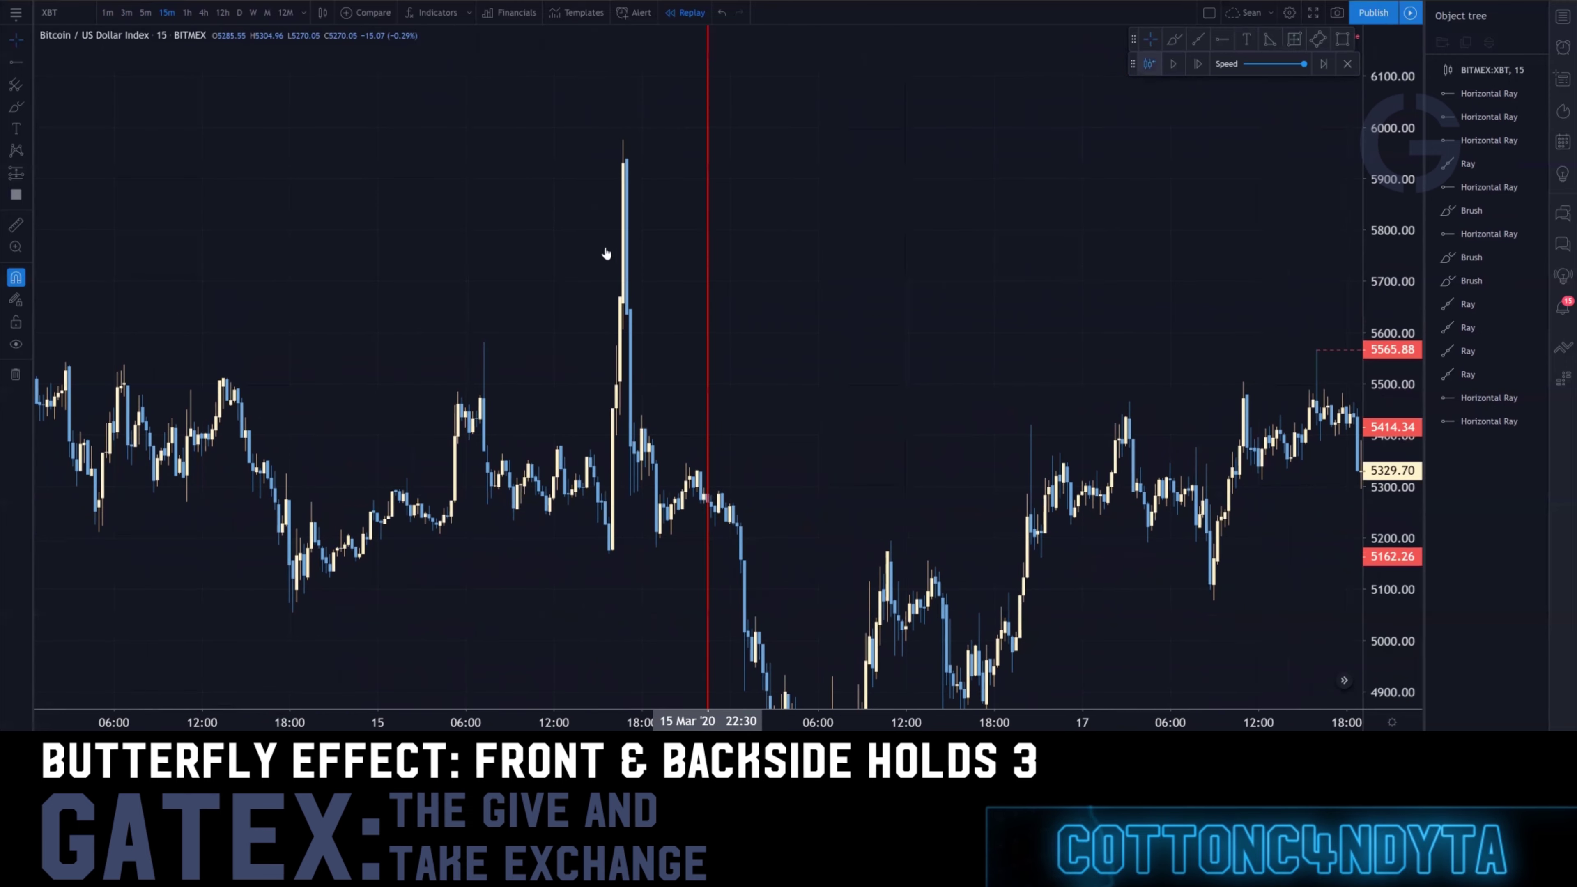
click(644, 256)
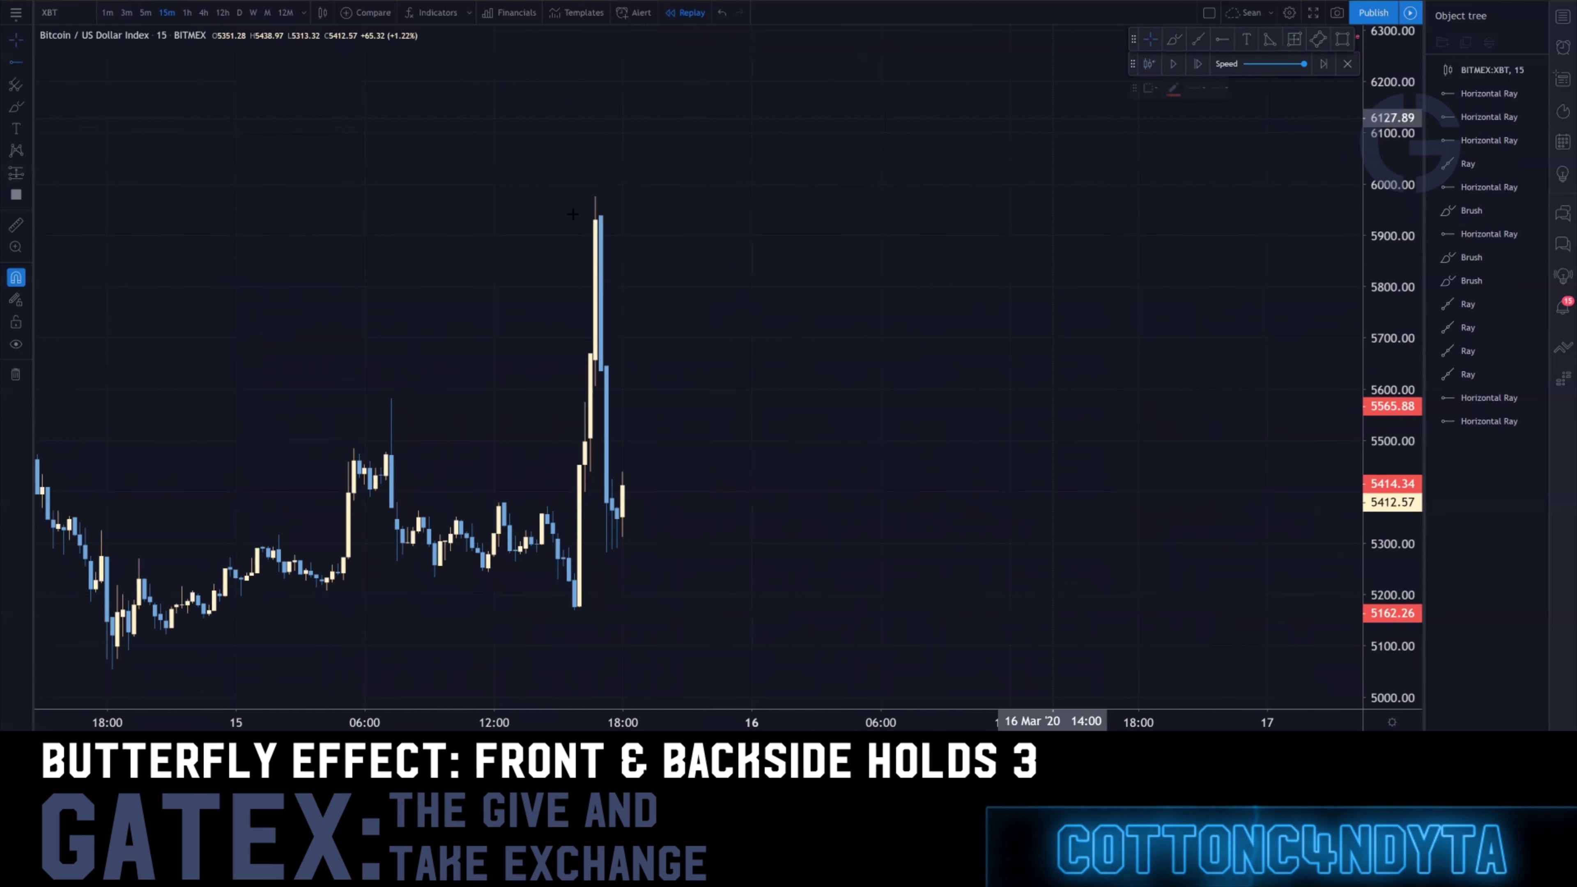
Place a horizontal ray at 5937.89 on the 15 March 17:00 candle and a copy at 5440.72 on the 16:30 candle
click(597, 216)
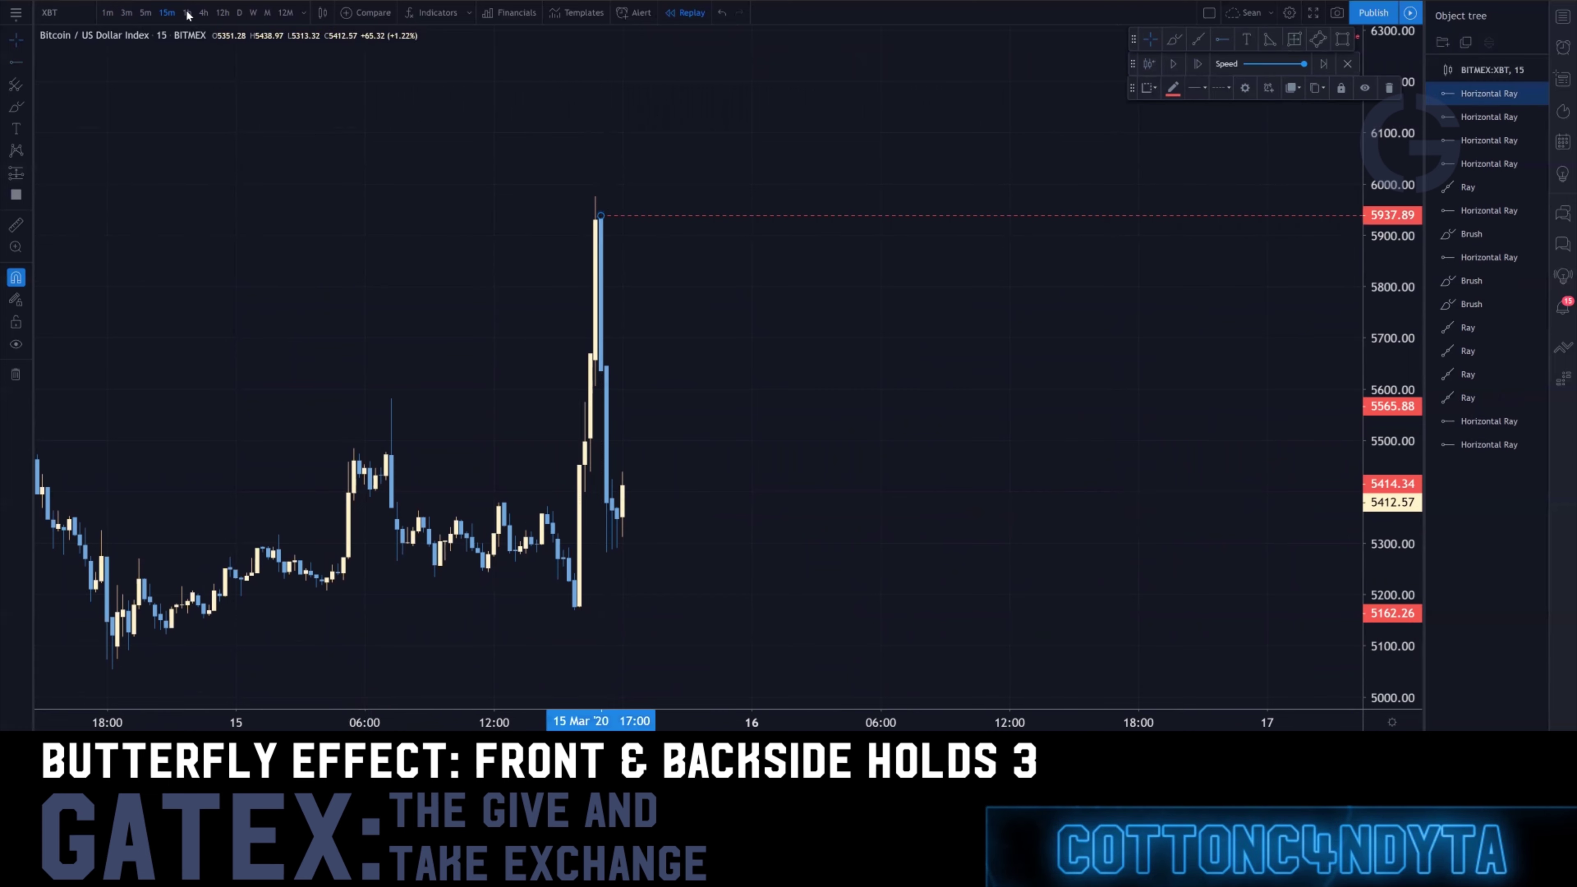
click(601, 191)
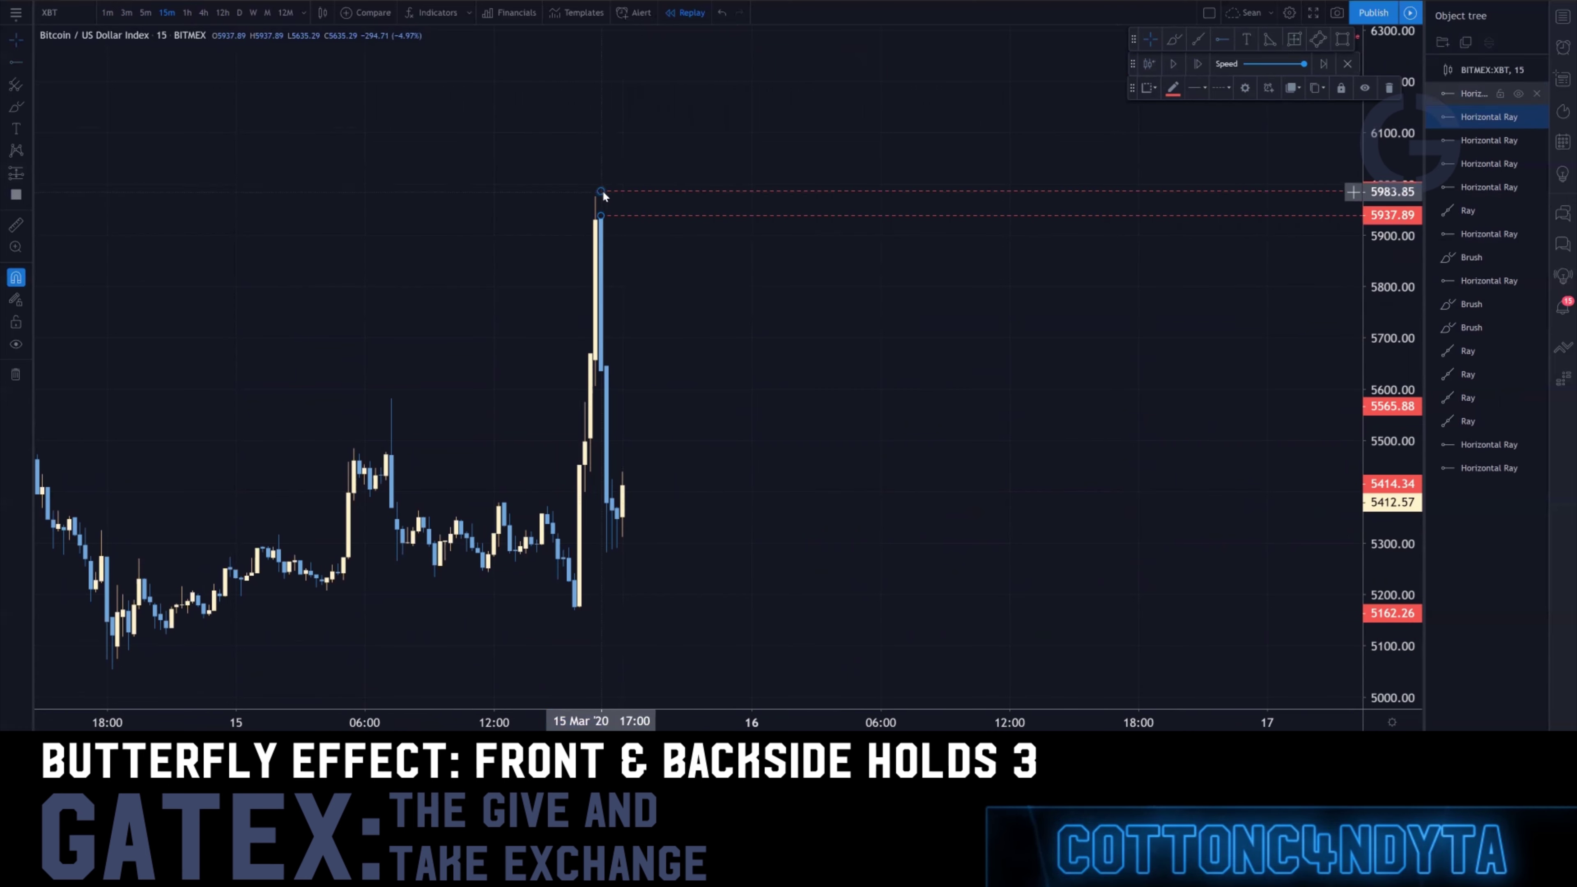
drag(601, 190, 591, 389)
drag(589, 463, 591, 471)
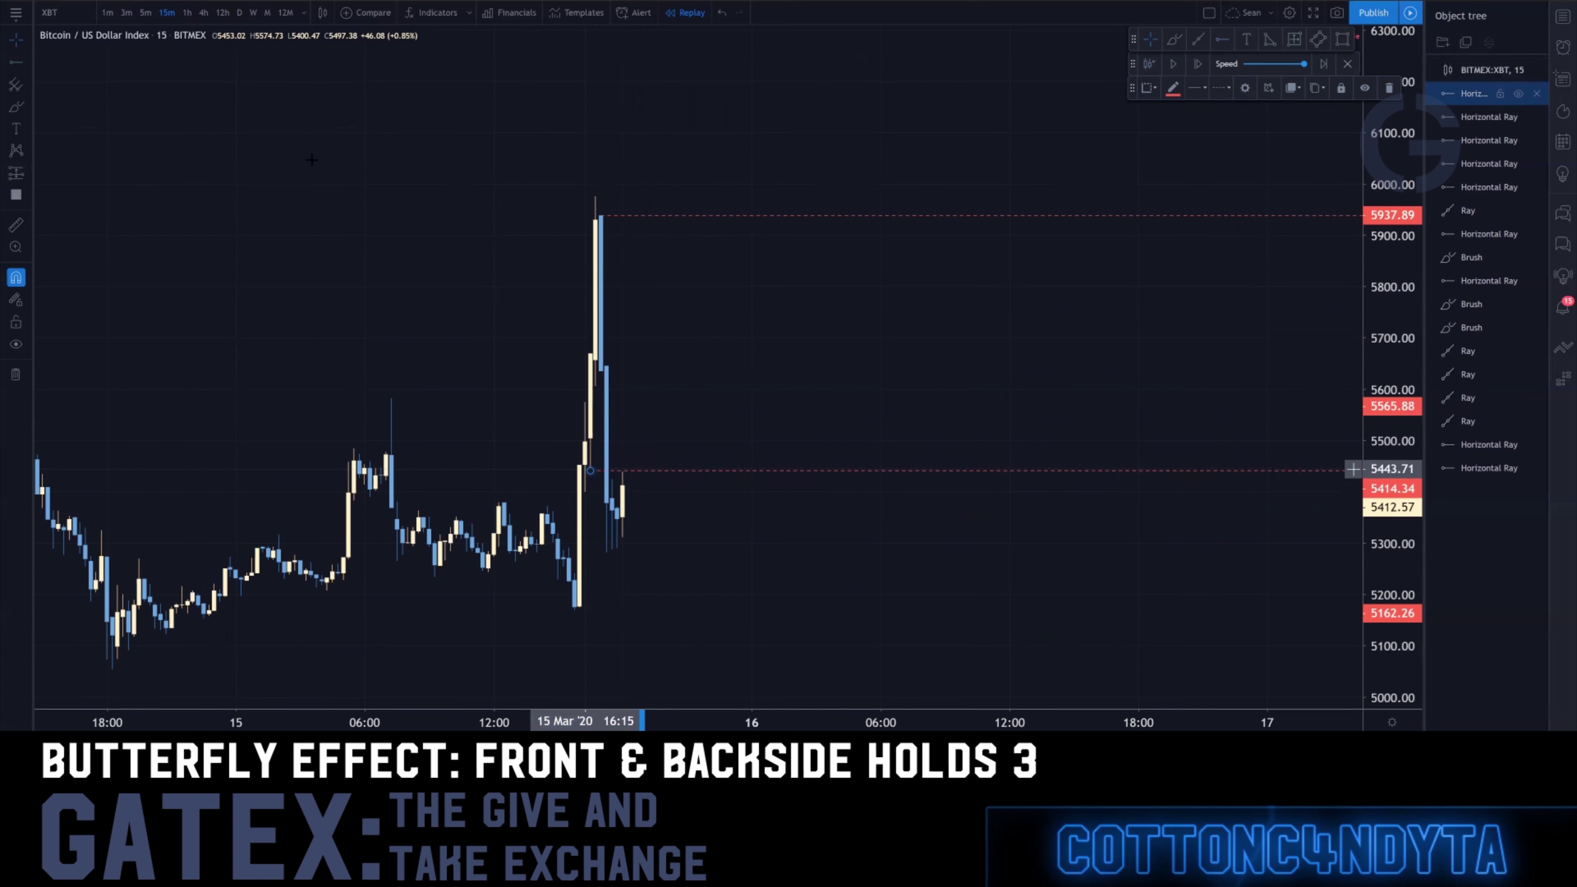
Move the lower new ray to 5648.19 on three-minute candles and the upper one to 5757.42 at 17:10 on one-minute candles
click(127, 12)
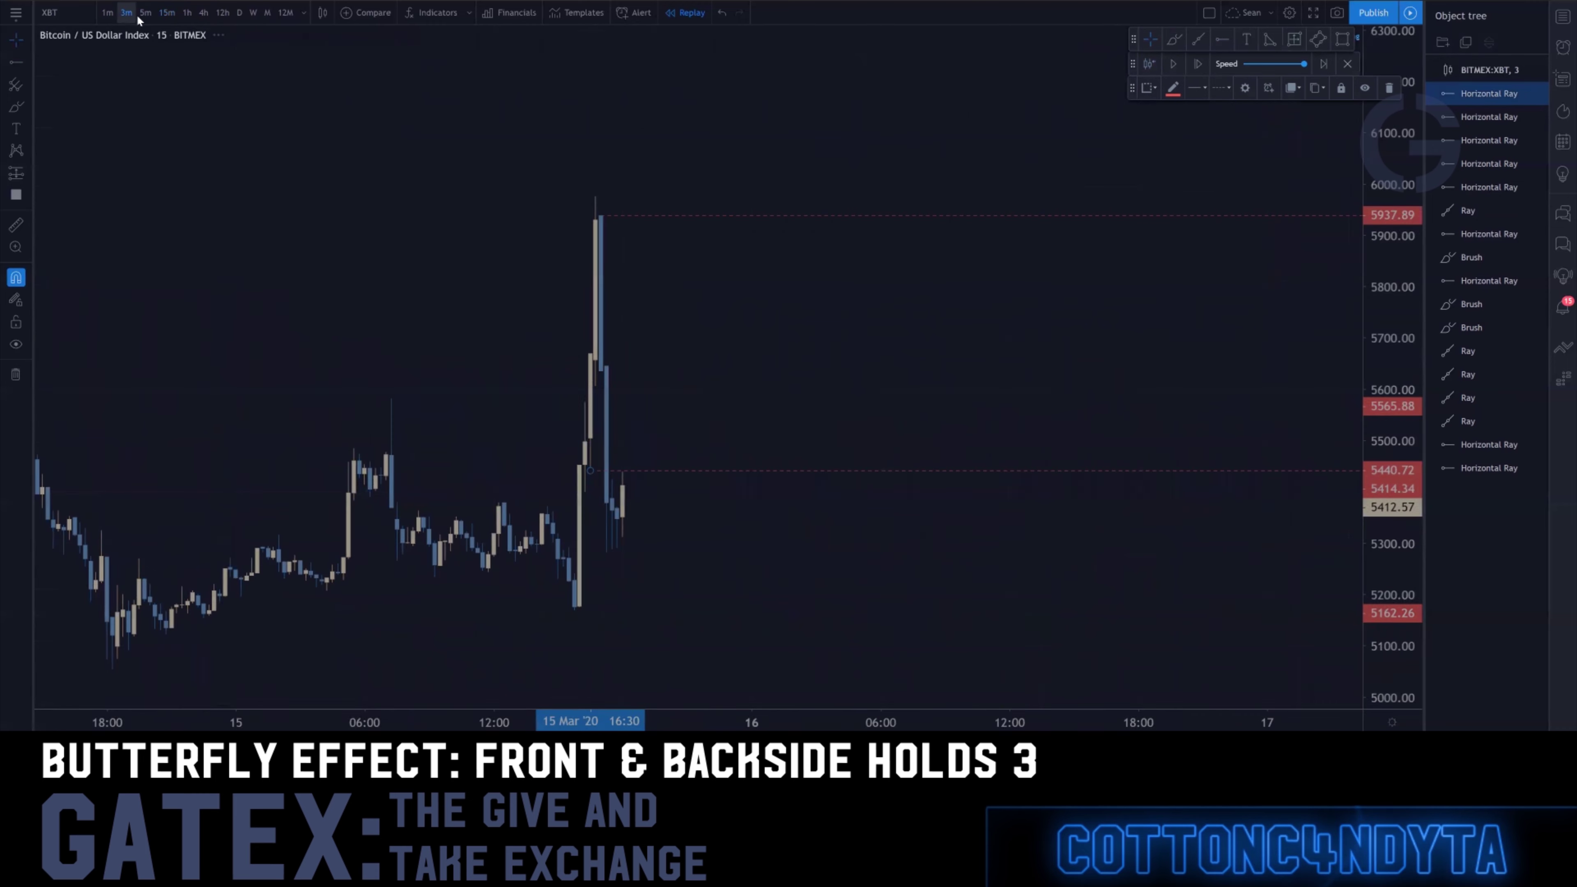
drag(440, 473, 482, 377)
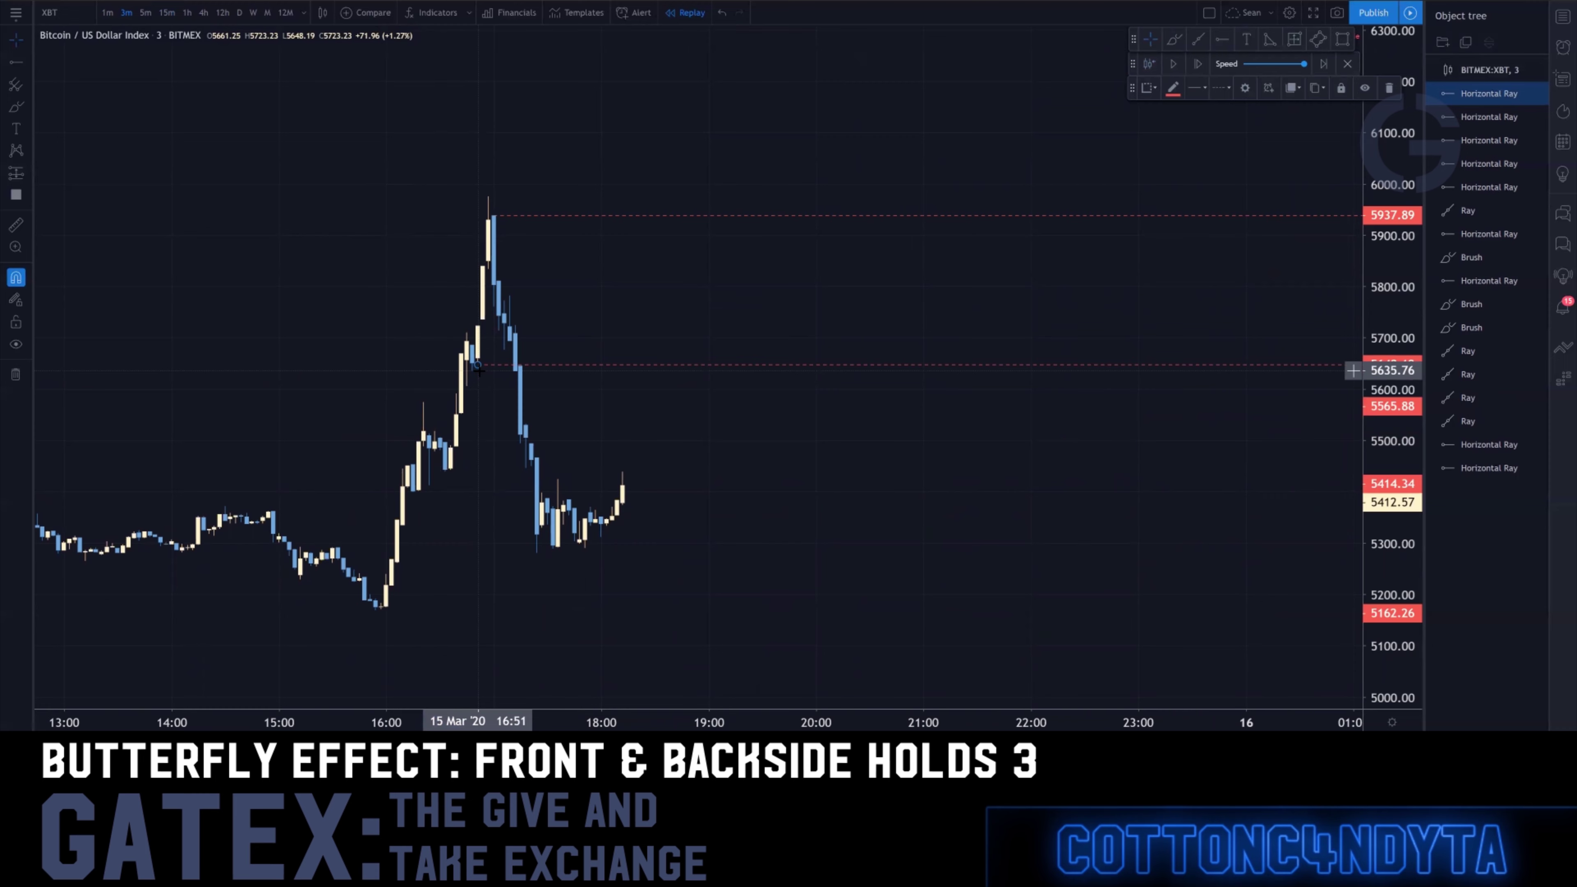
click(110, 11)
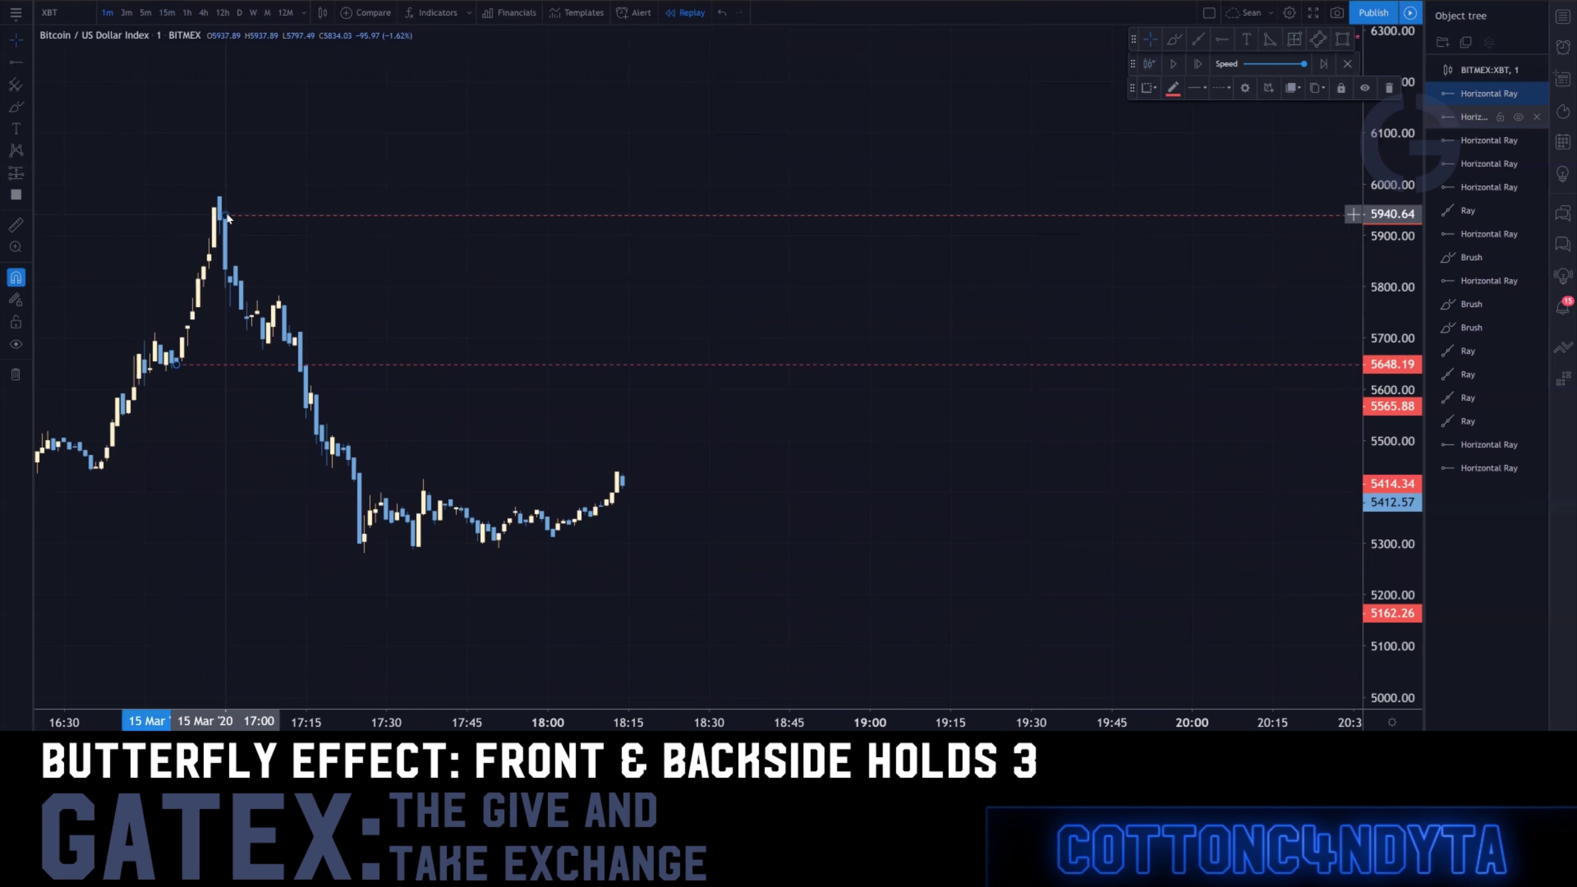
drag(225, 212, 273, 347)
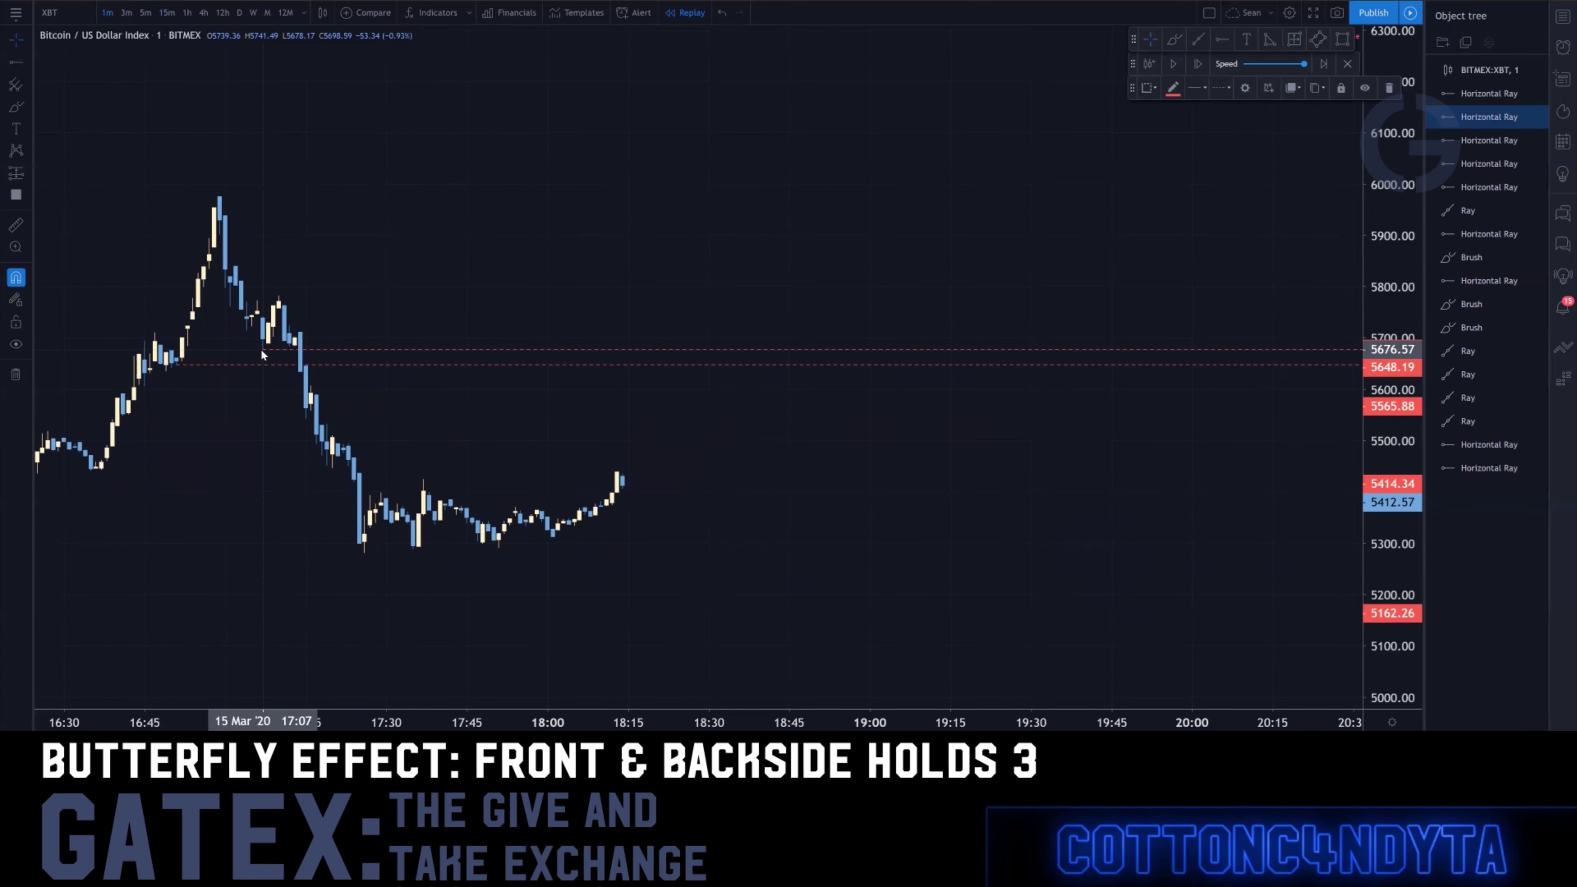
drag(261, 351, 271, 316)
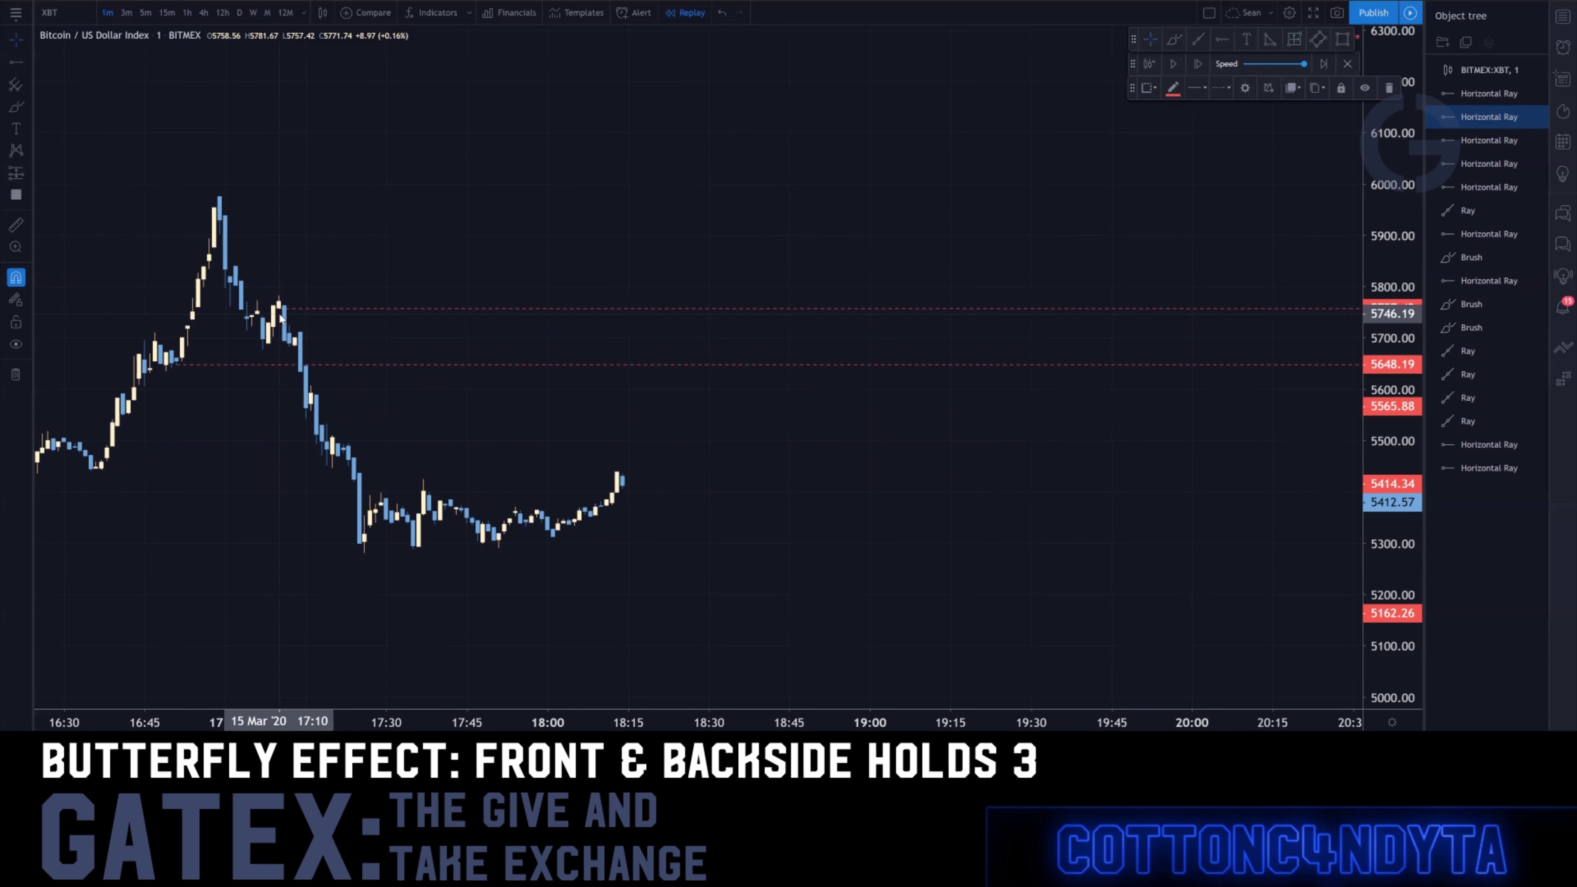
scroll(481, 294, down, 8)
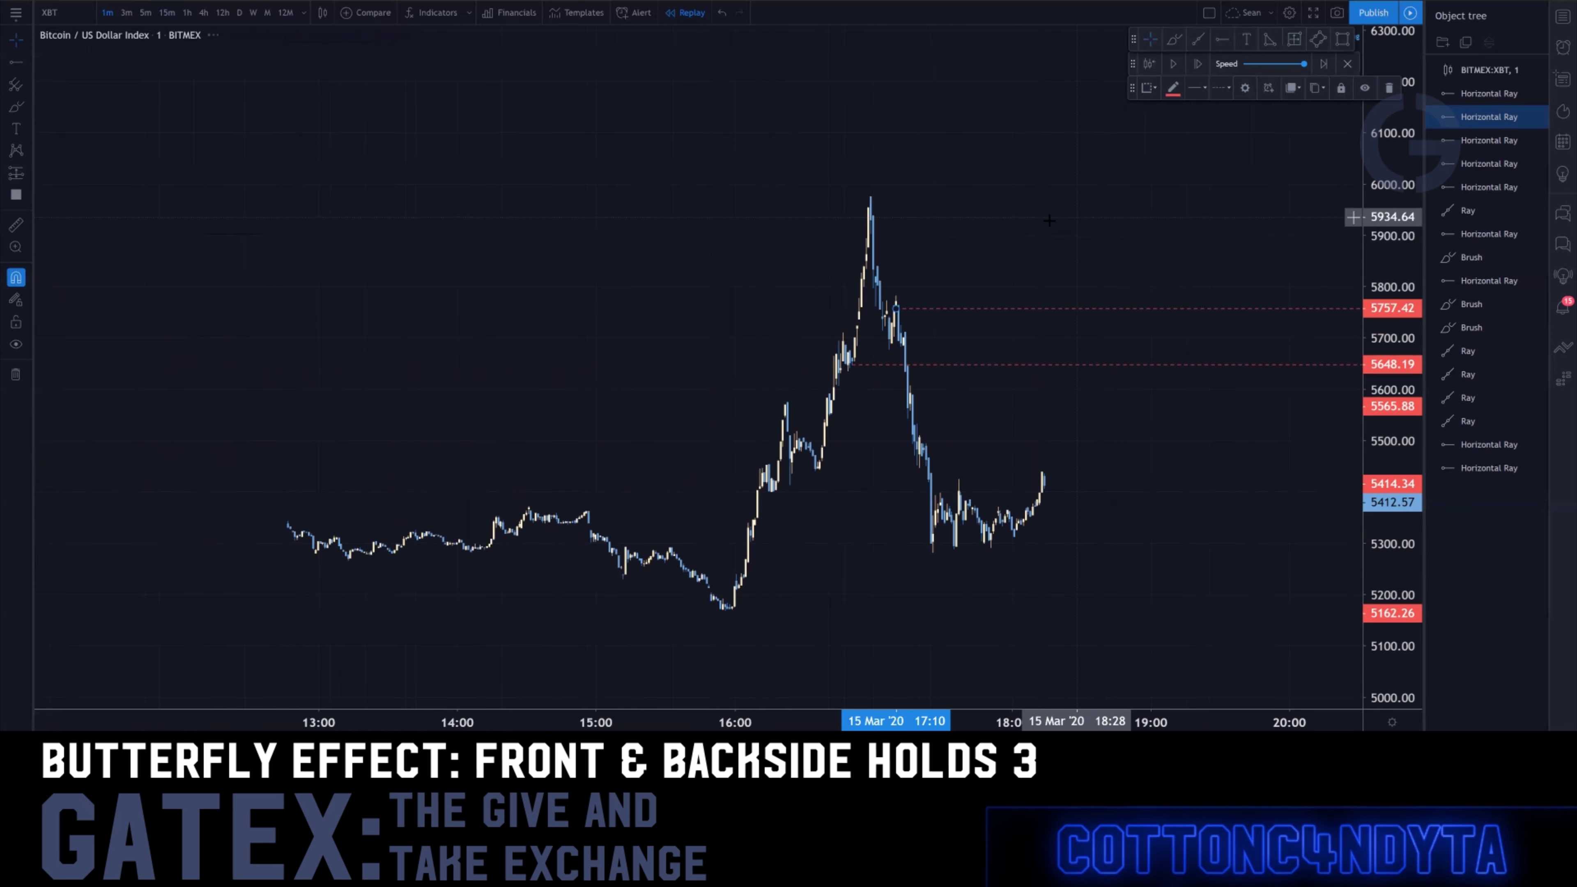
Play the replay against the new rays on one-hour candles, and restart it from late on 18 March on four-hour candles
click(185, 13)
scroll(243, 235, up, 5)
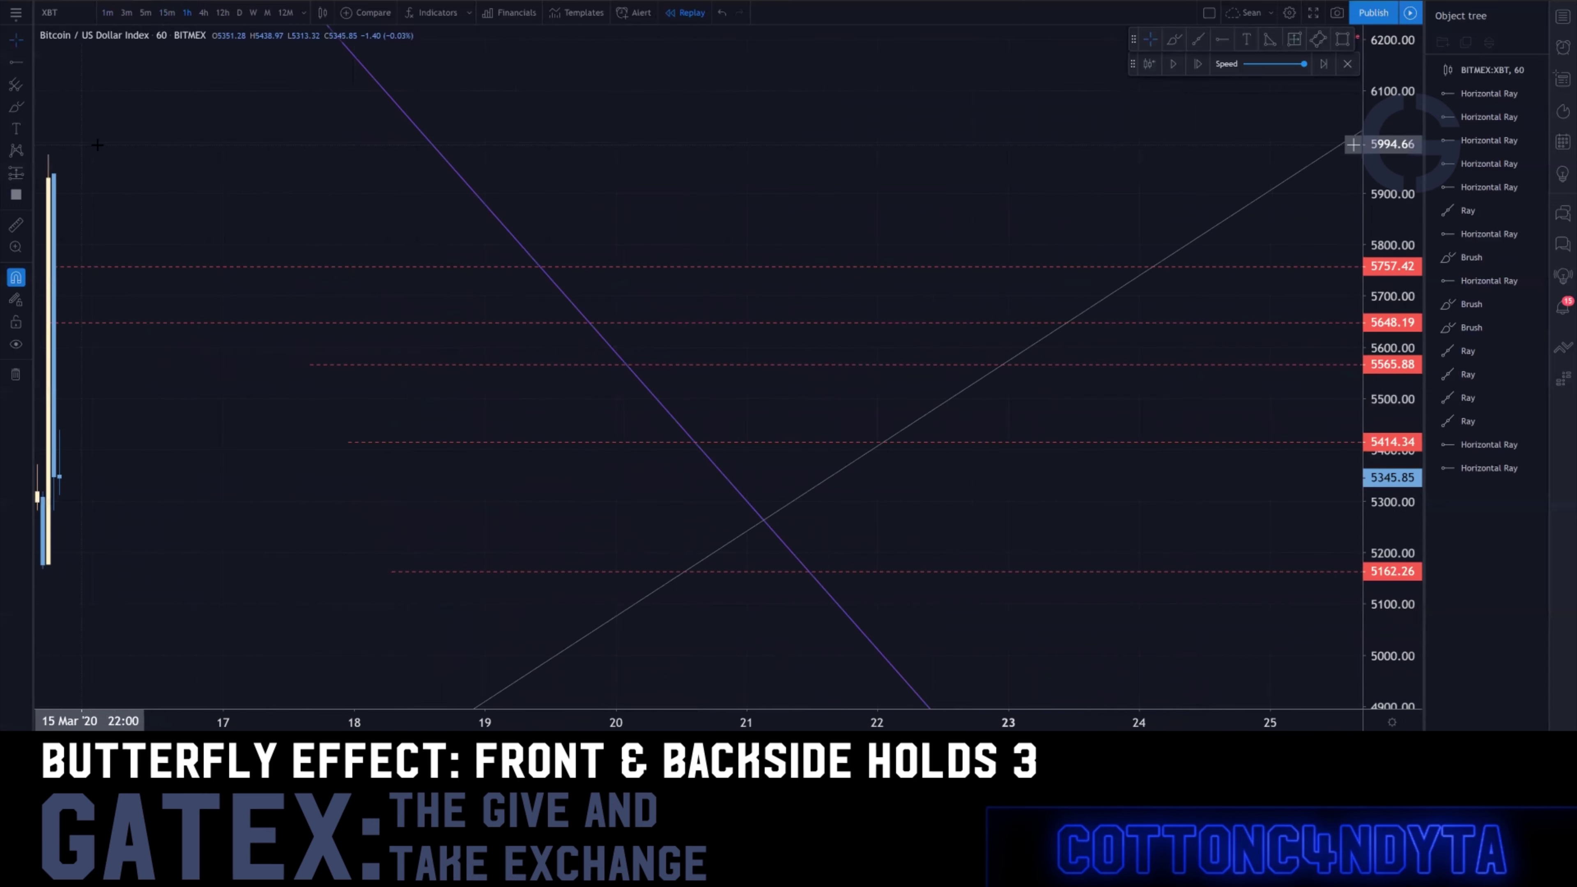
drag(300, 156, 699, 158)
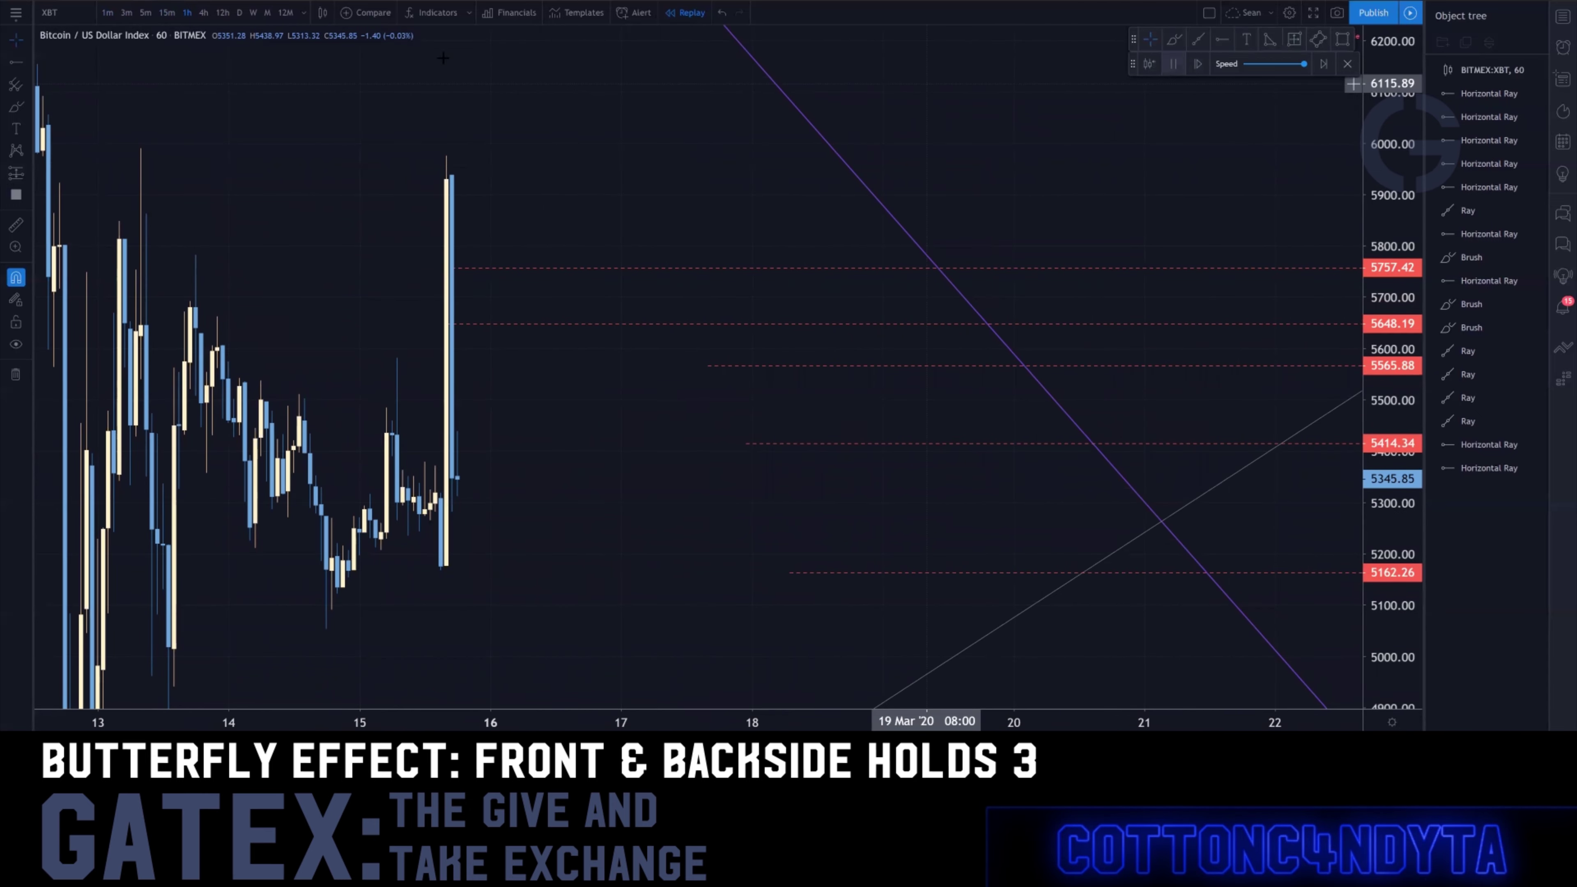
click(203, 12)
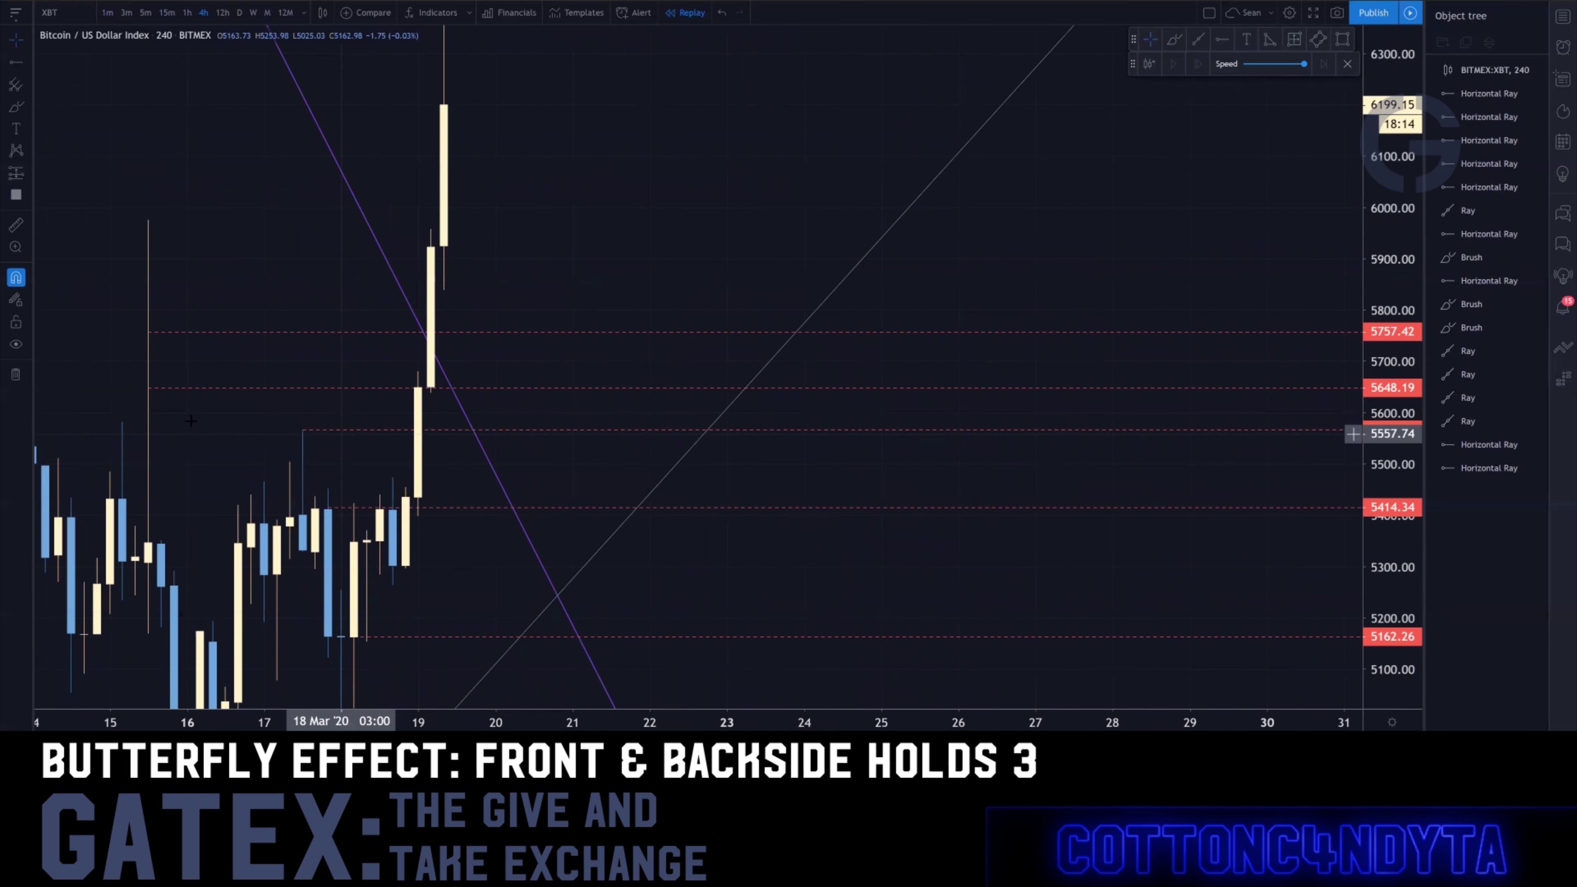
drag(211, 425, 451, 427)
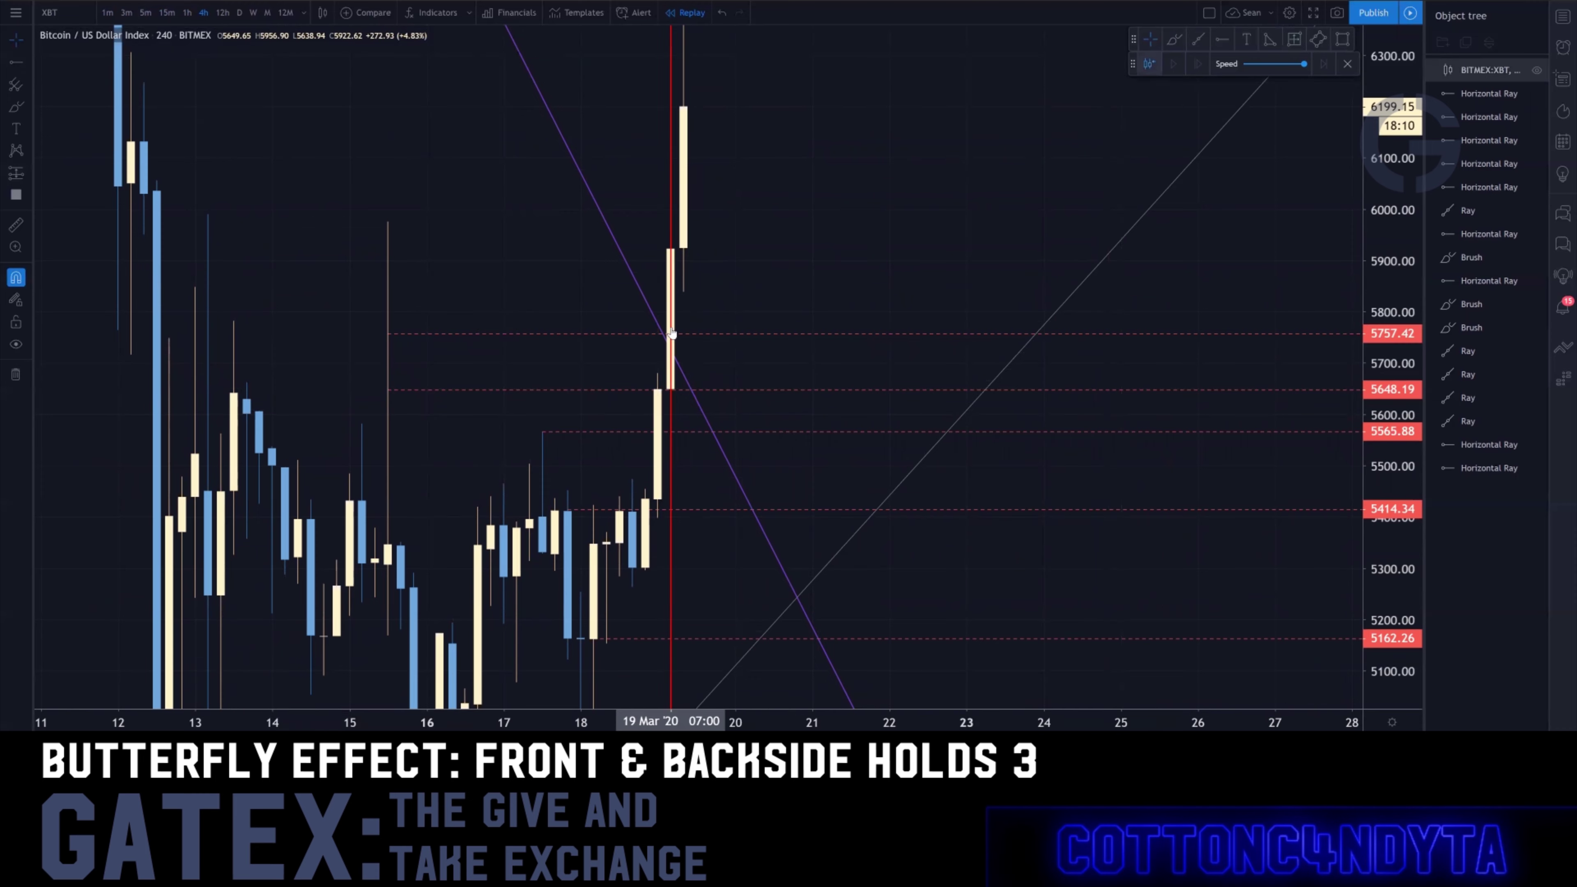
click(650, 323)
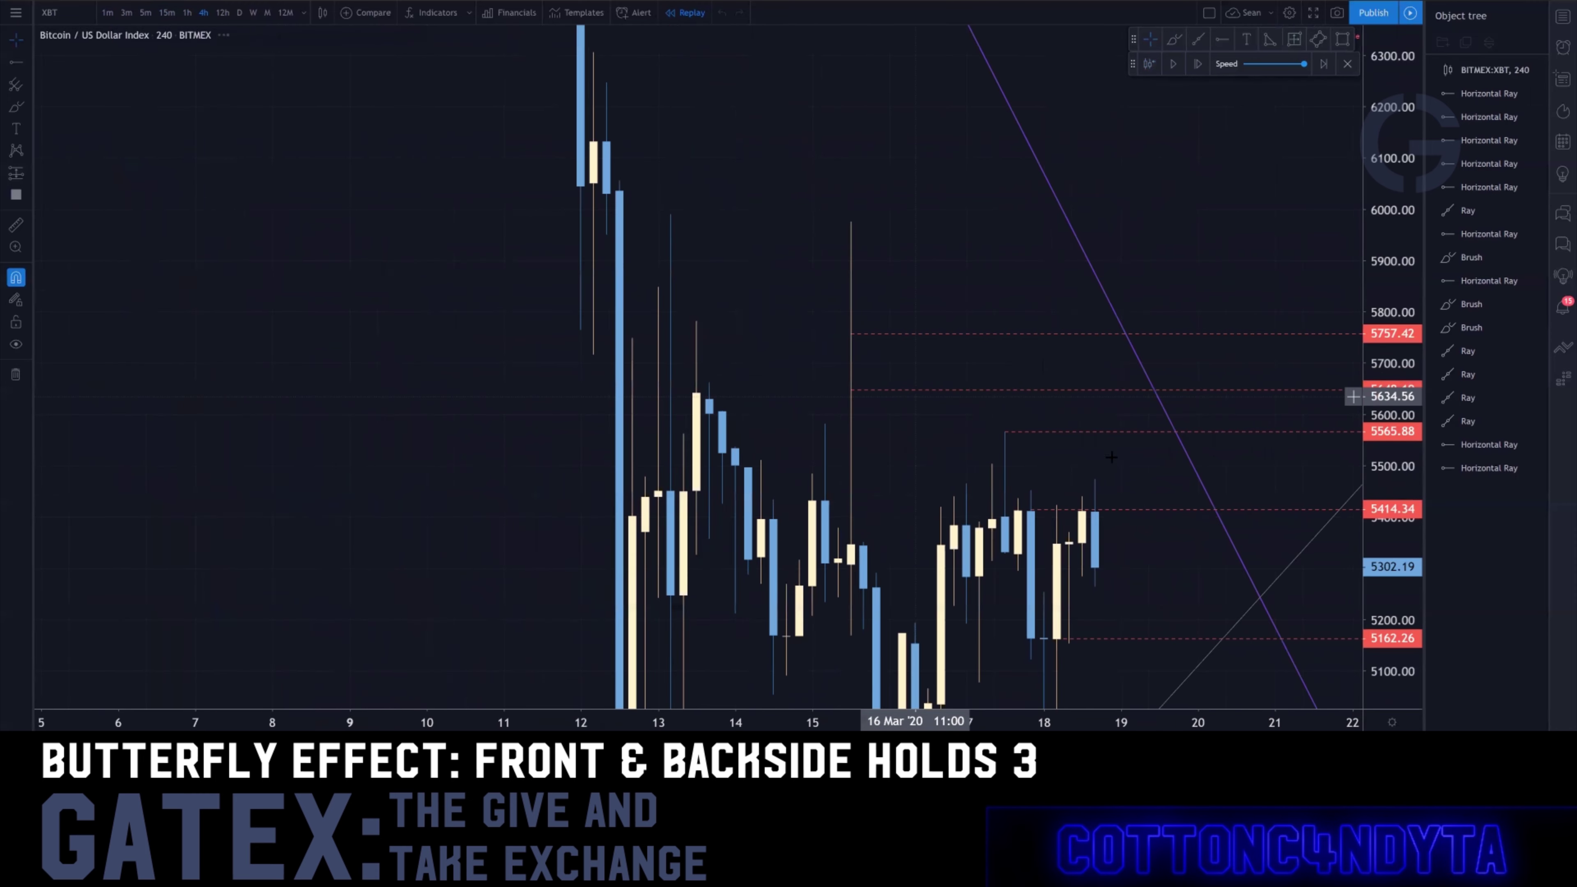
On five-minute candles, delete the horizontal ray at 5565.88 and play the replay until price reaches the 5648.19 ray
click(145, 12)
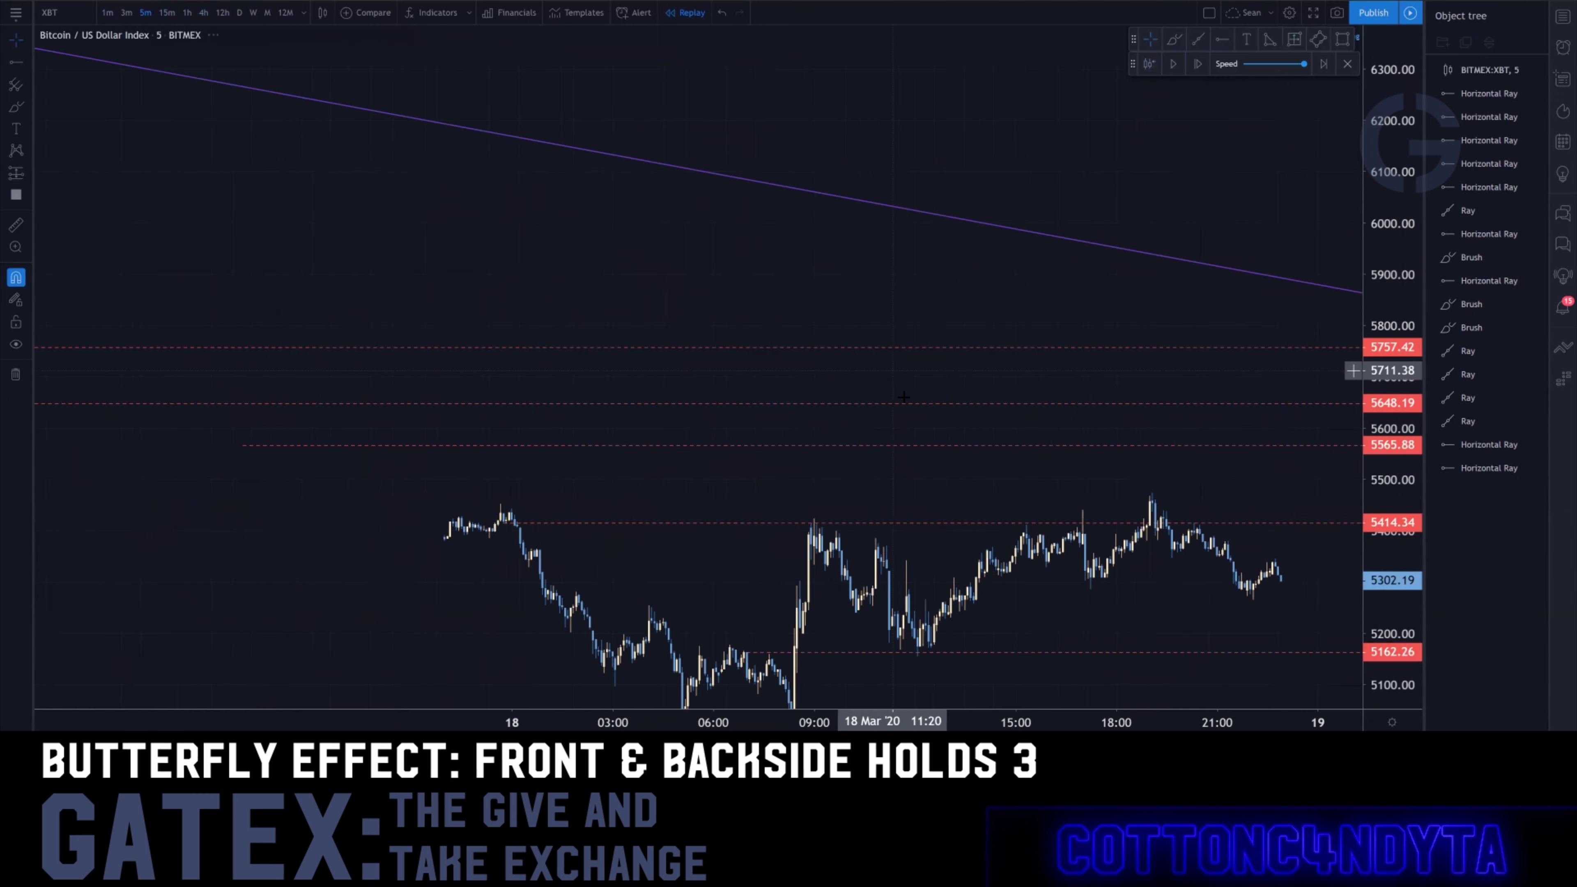
click(753, 446)
key(Delete)
drag(918, 455, 531, 500)
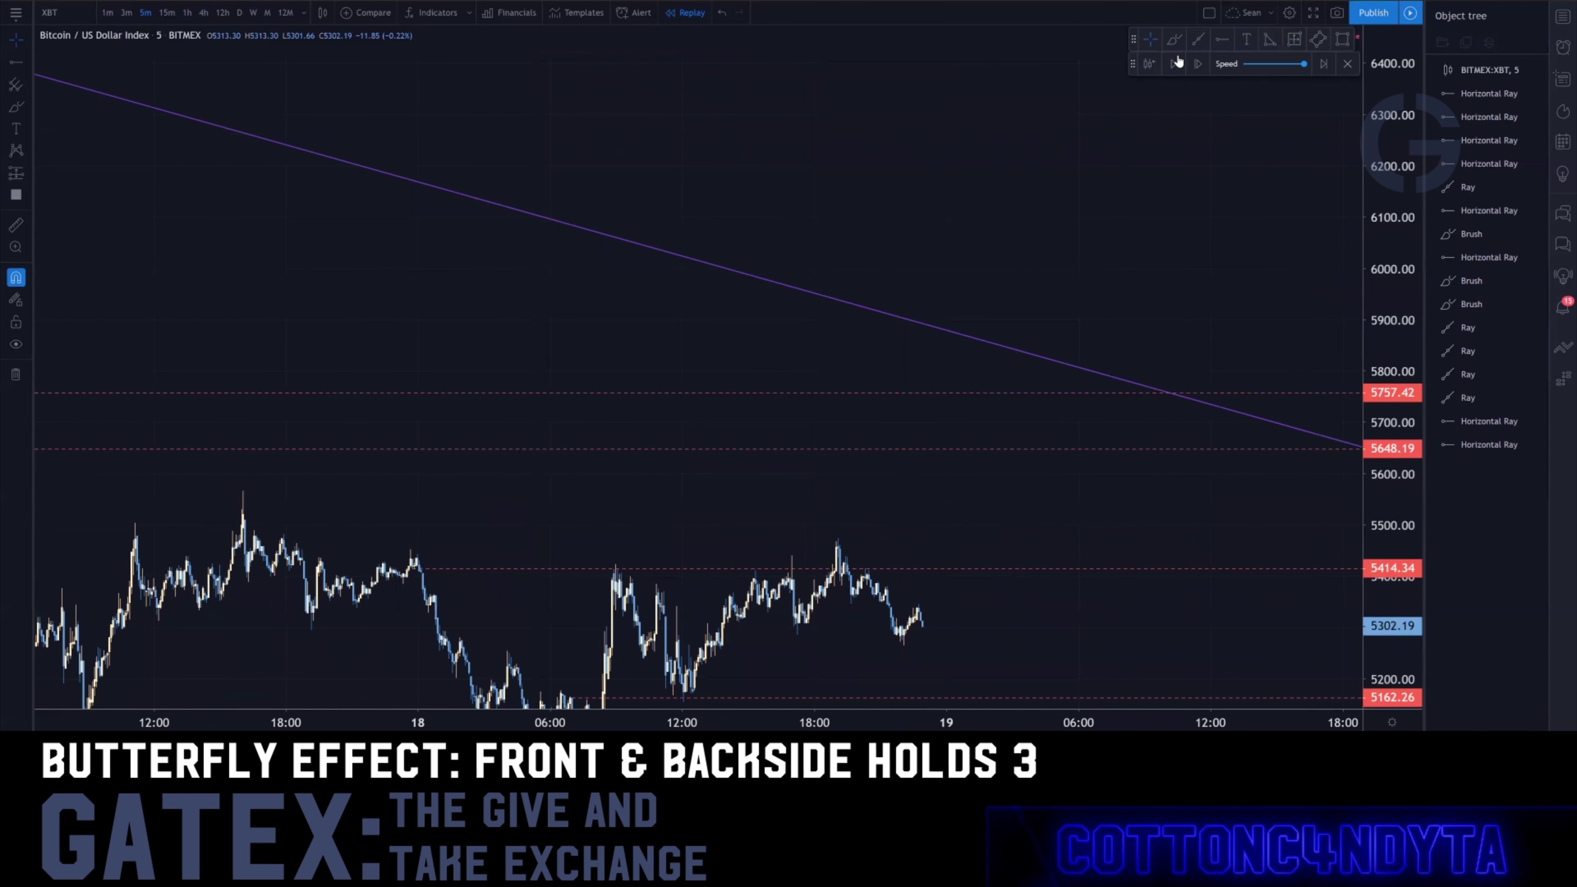
click(1173, 64)
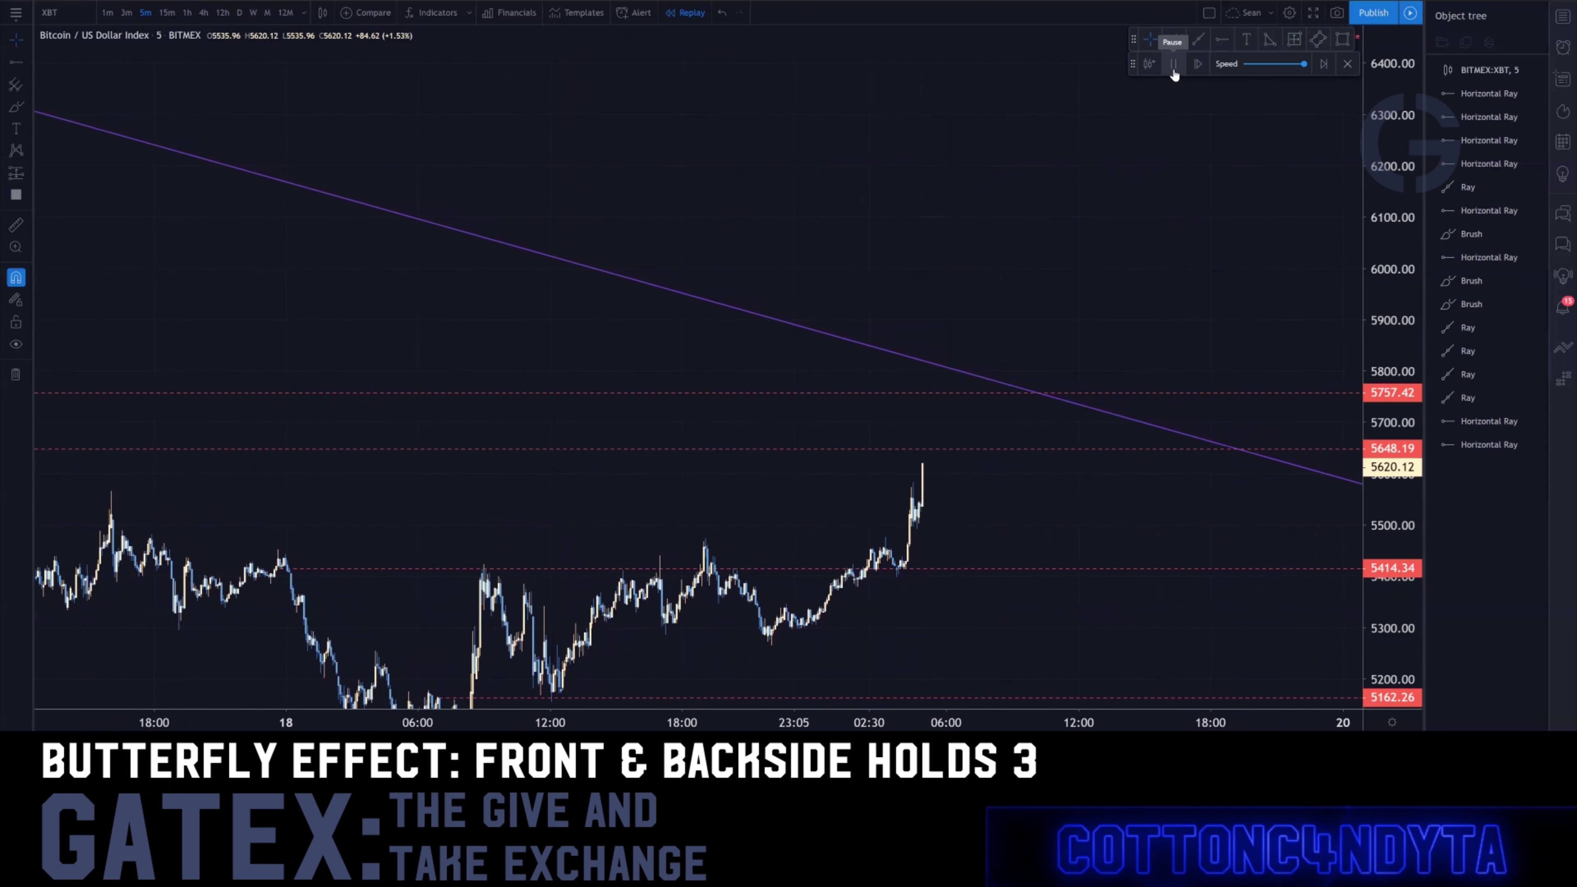
click(1172, 70)
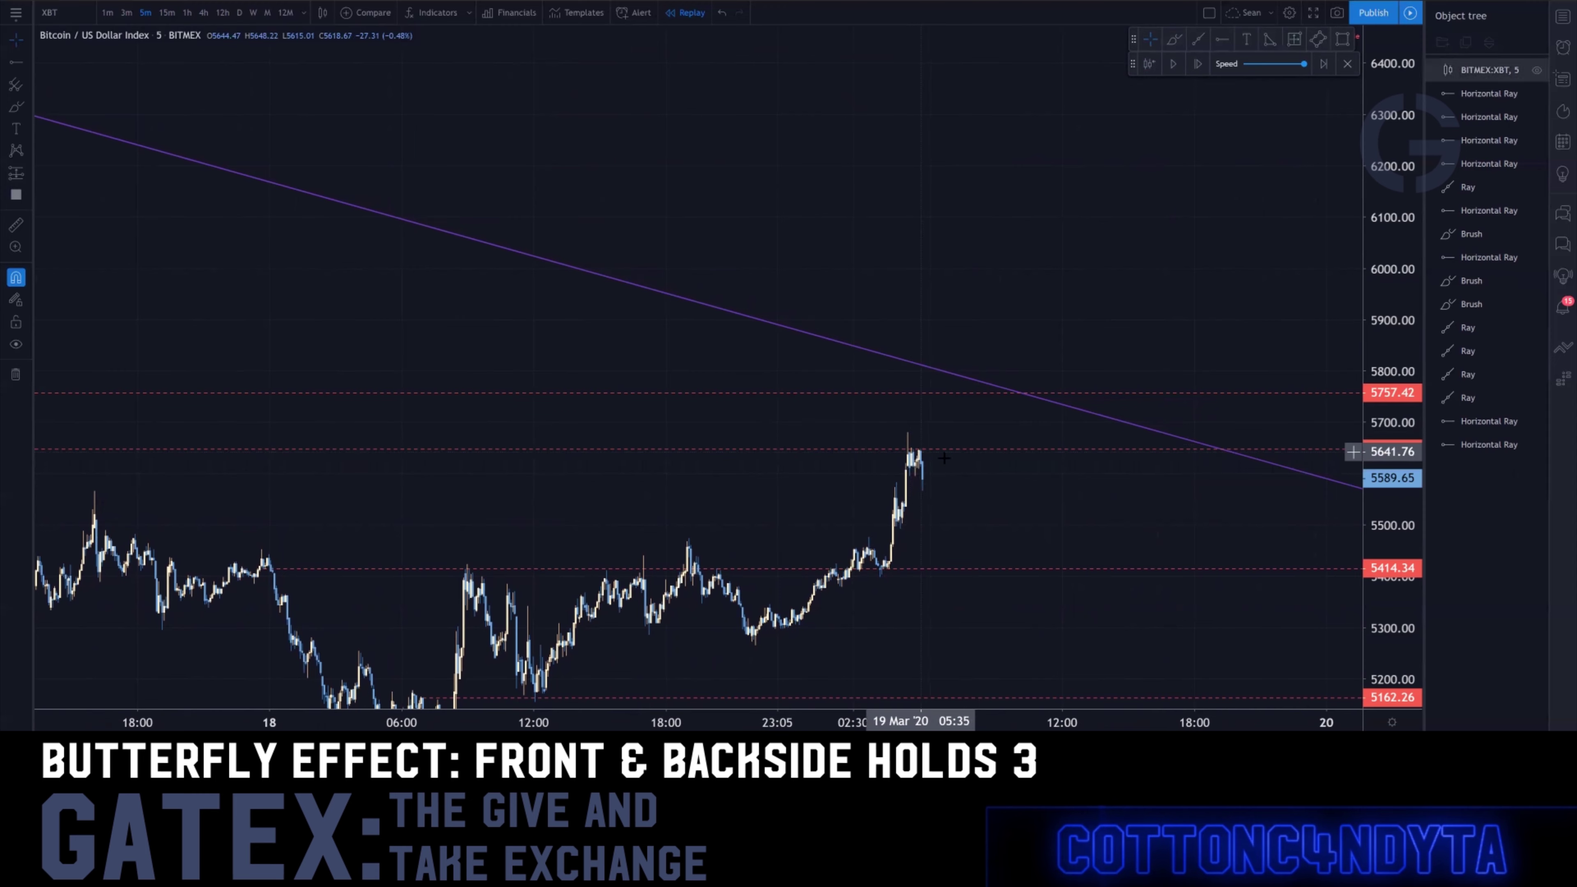
Place a horizontal ray at 5545.73 on the early 19 March rally and play the replay past the 5757.42 ray
drag(992, 495, 854, 532)
scroll(856, 516, up, 4)
drag(684, 533, 1095, 515)
drag(1377, 563, 1379, 447)
scroll(881, 598, up, 2)
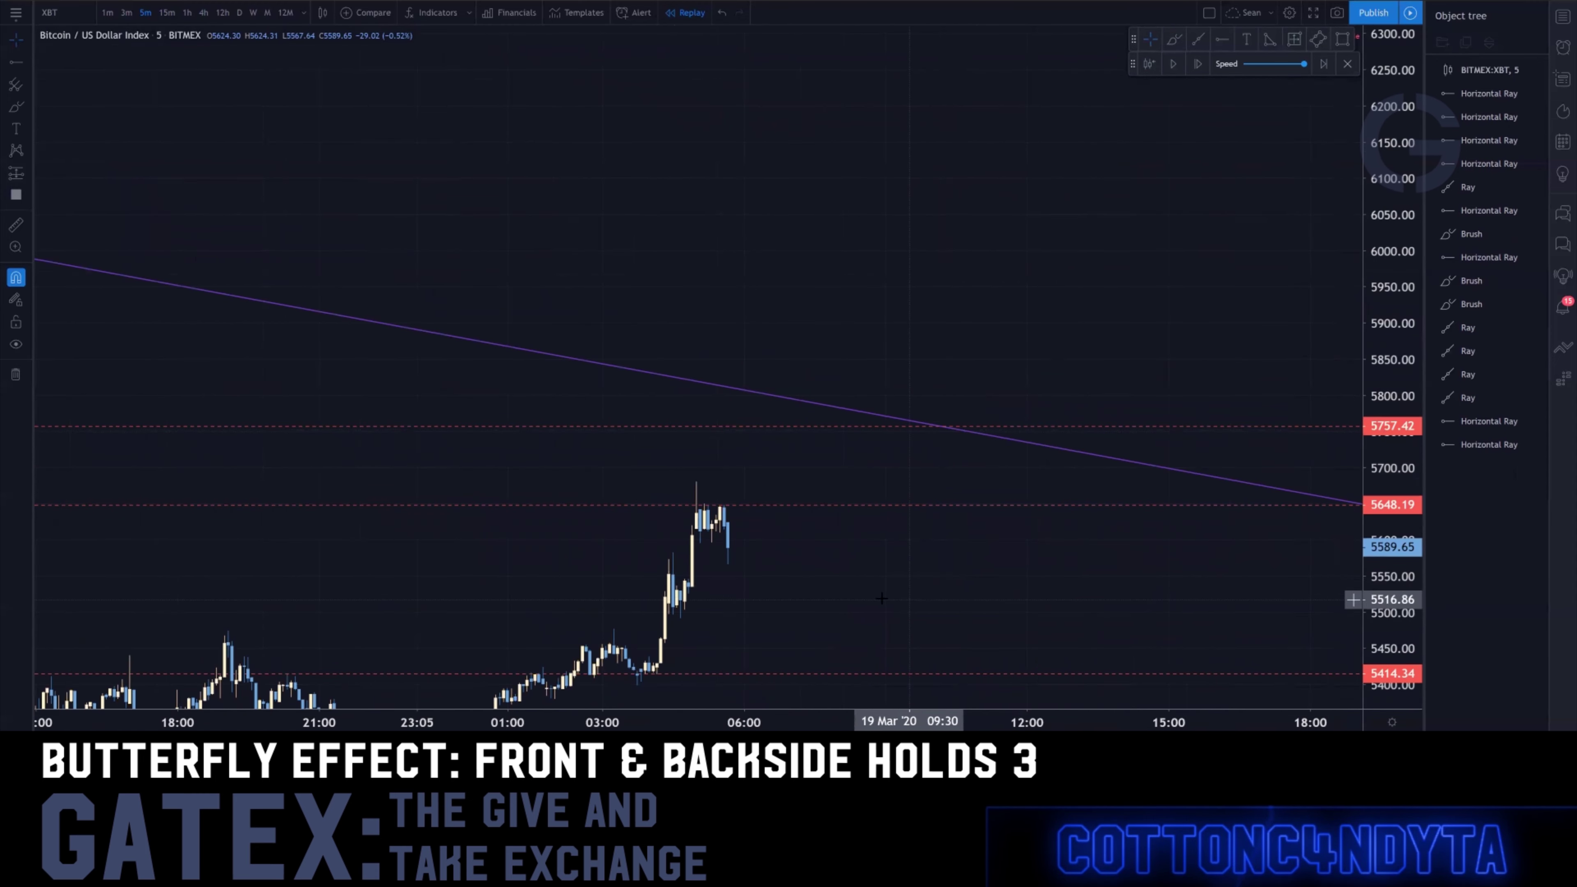
click(1221, 42)
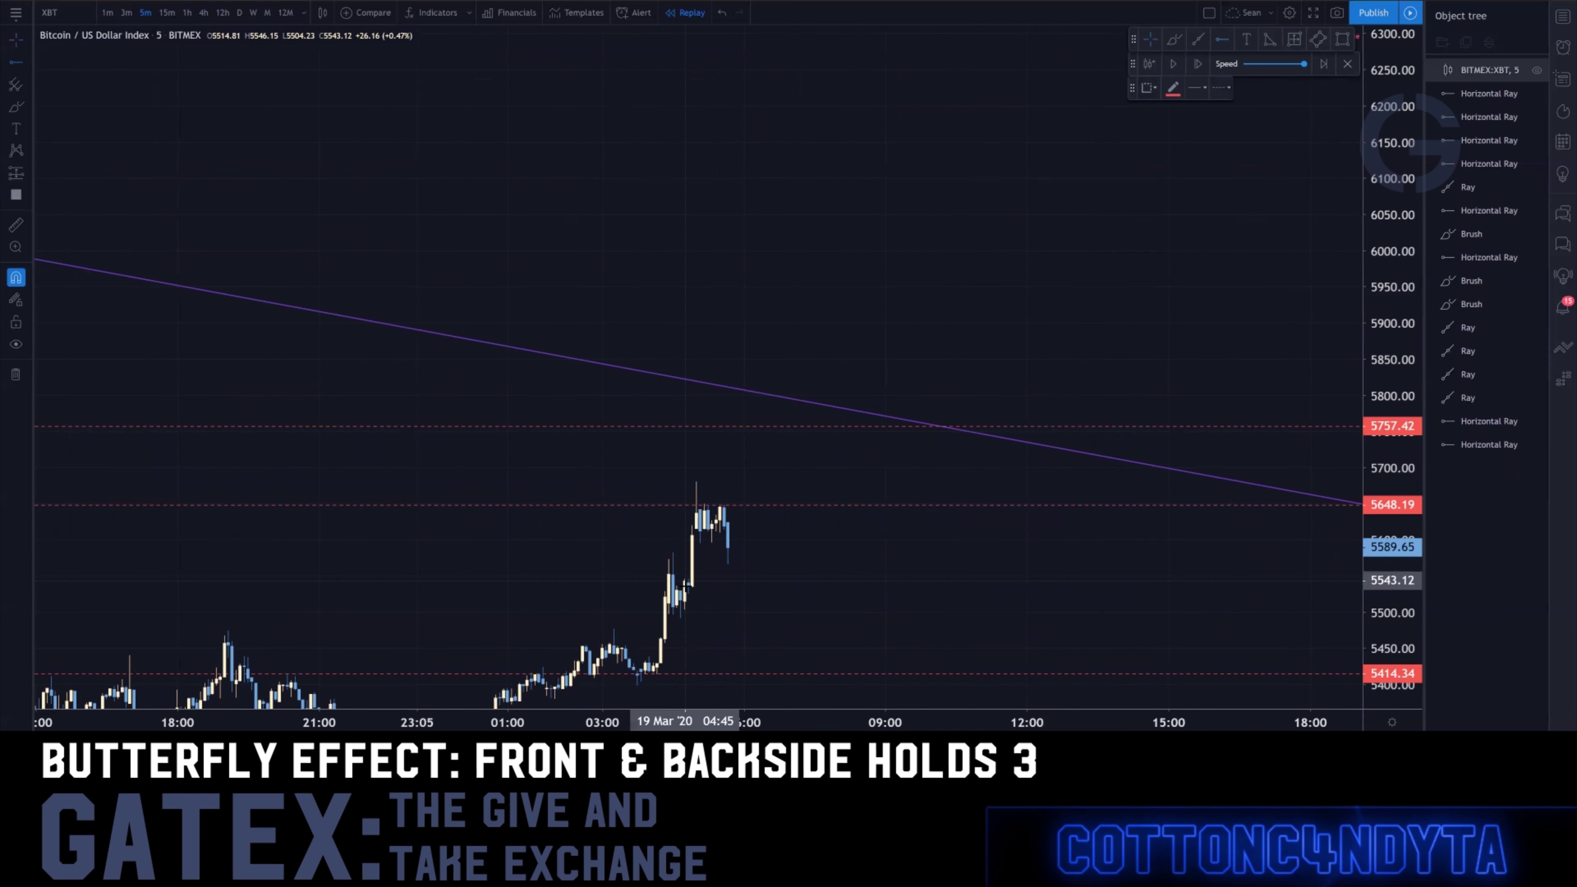
click(687, 579)
drag(687, 579, 648, 587)
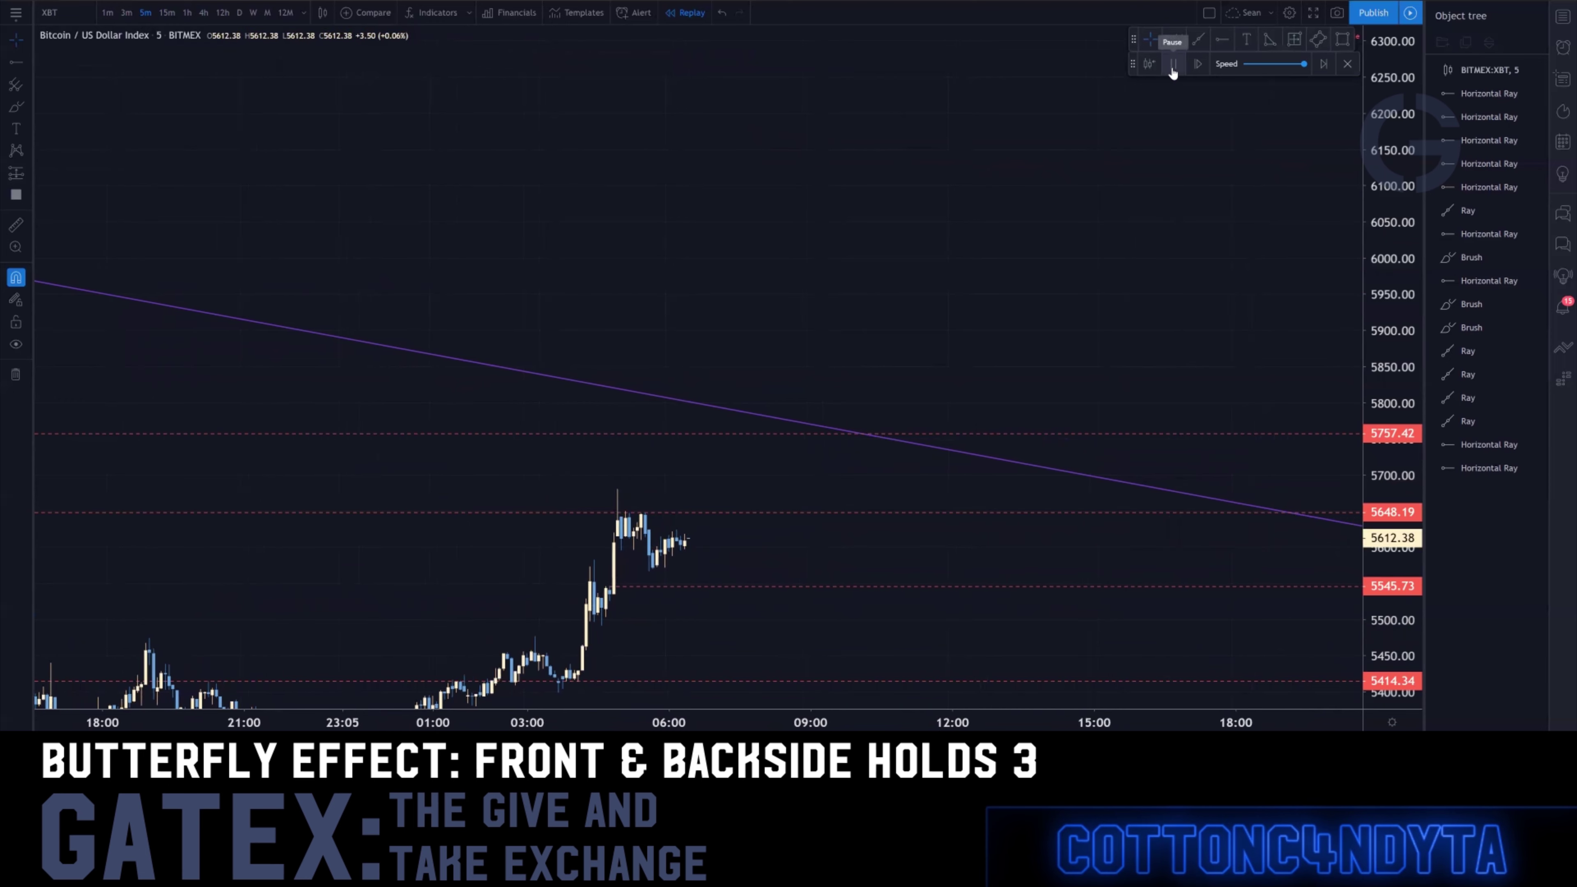
click(1172, 68)
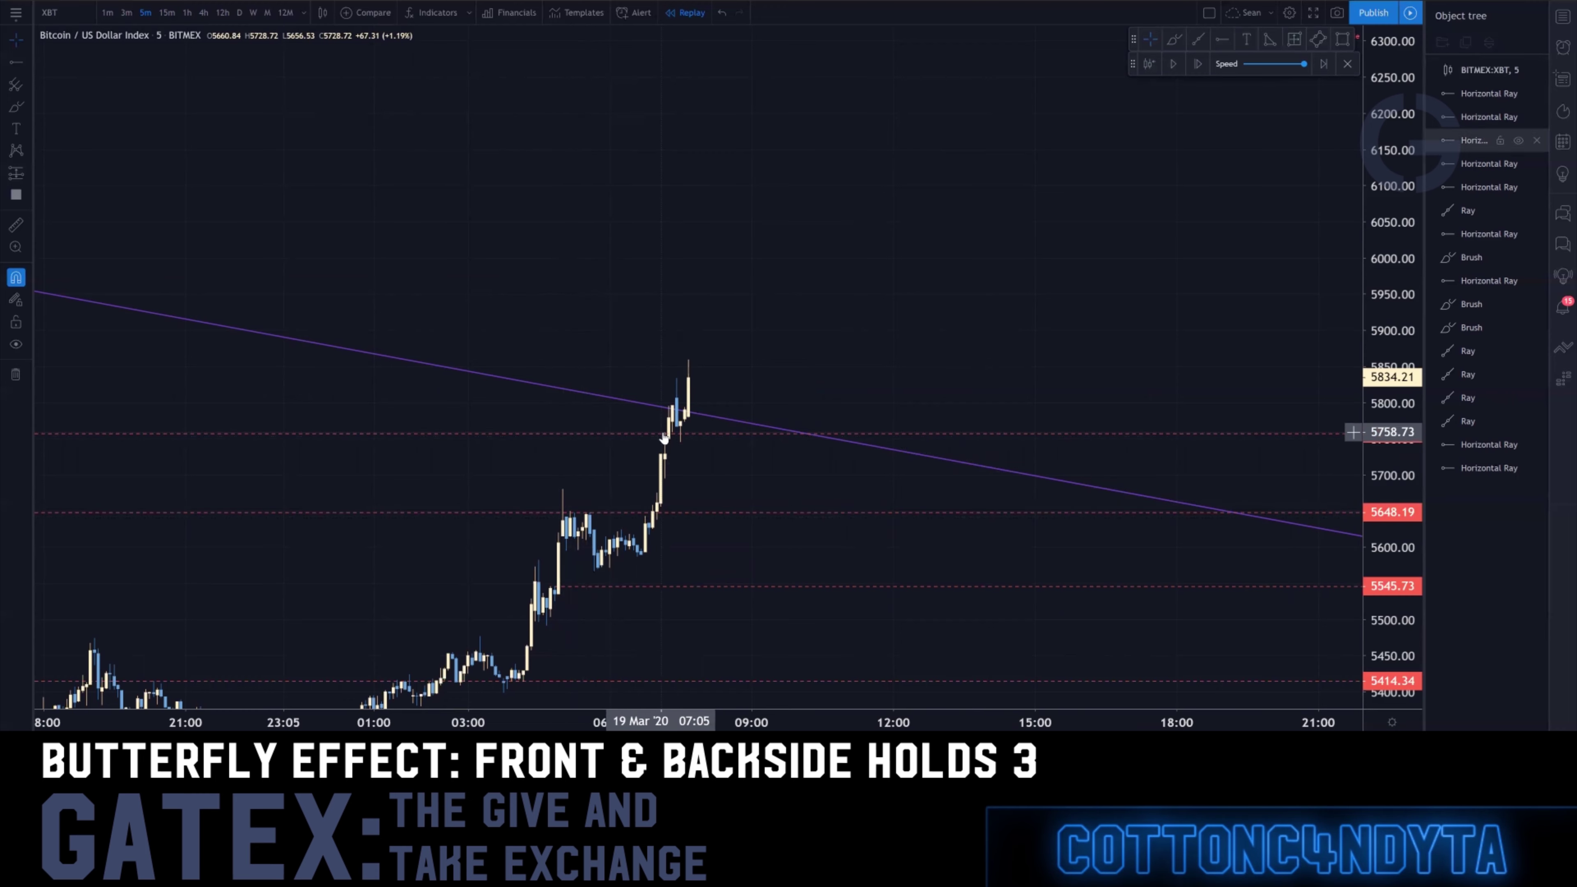
On one-minute candles, measure the pullback area just below the 5757.42 ray after 07:00 on 19 March
click(108, 12)
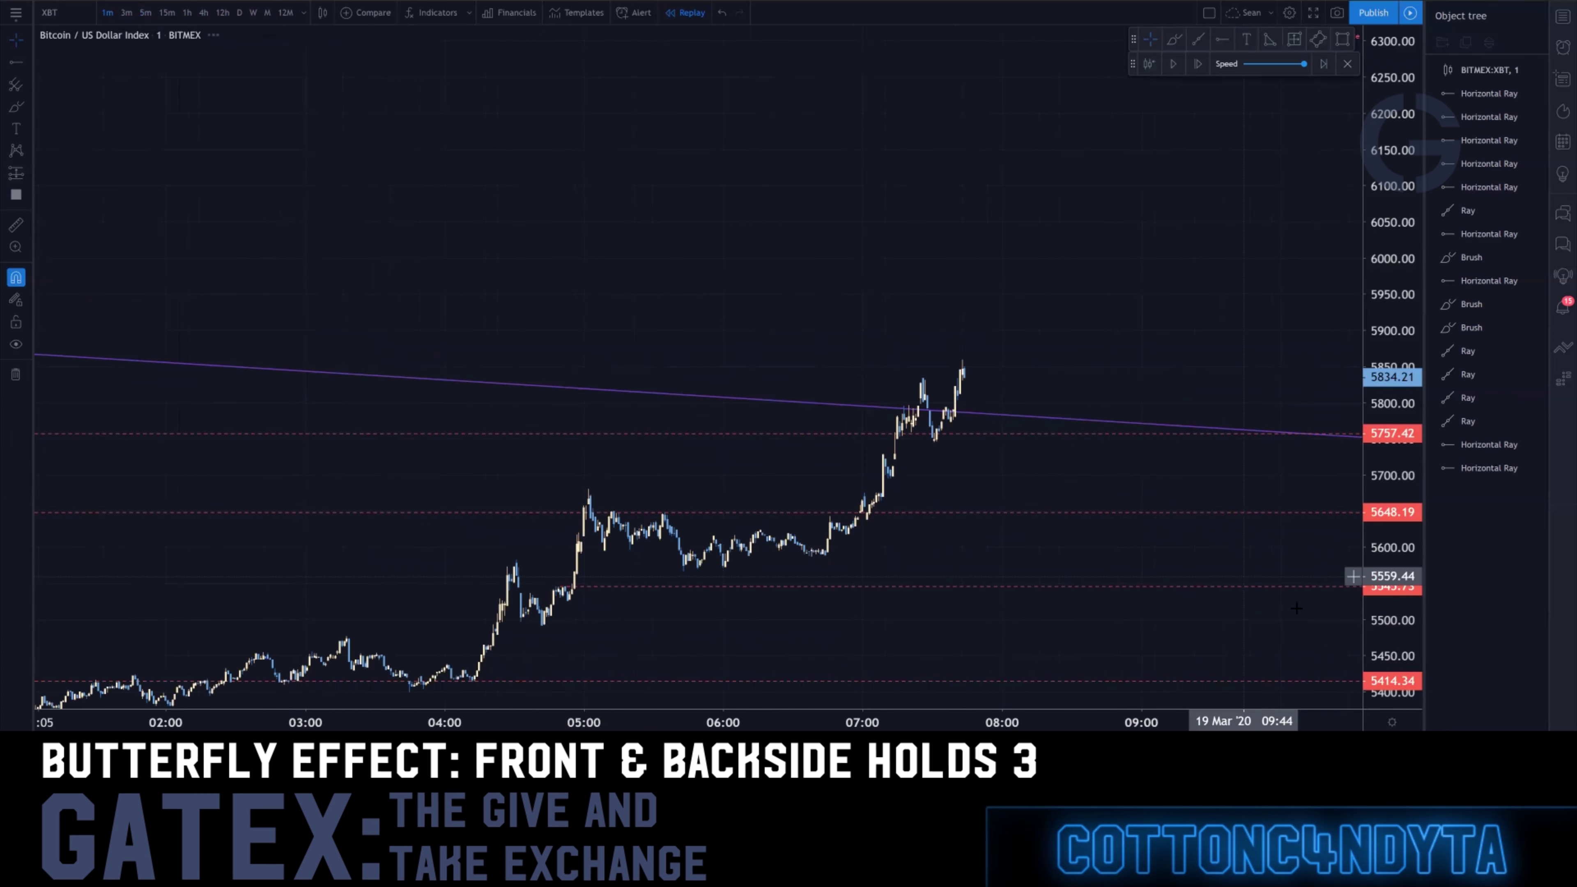
drag(1390, 612, 1388, 239)
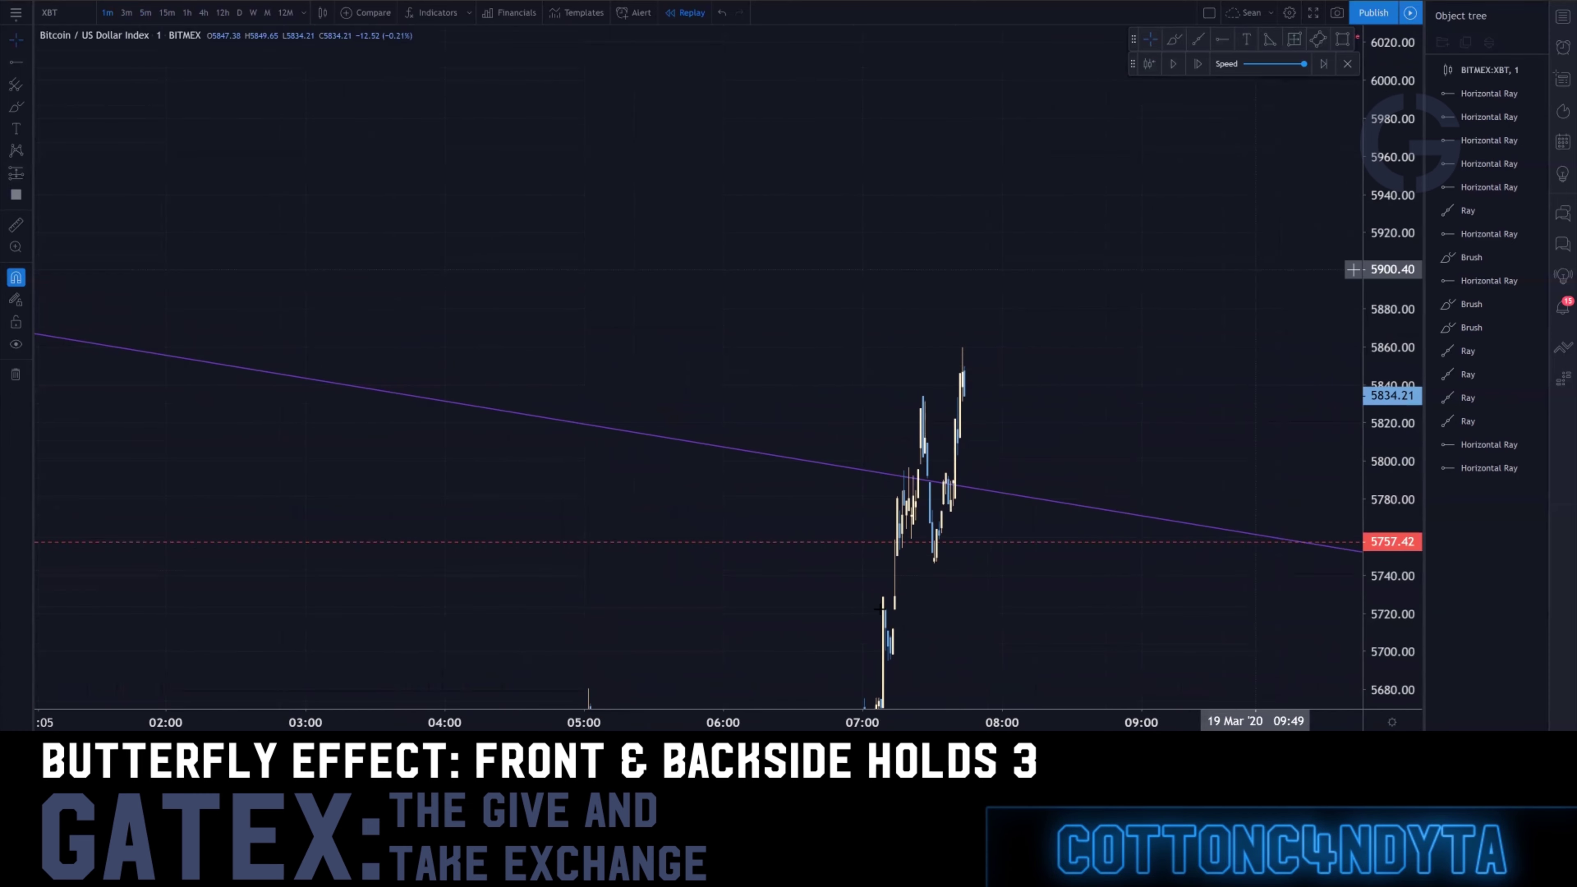
shift+click(886, 546)
click(951, 601)
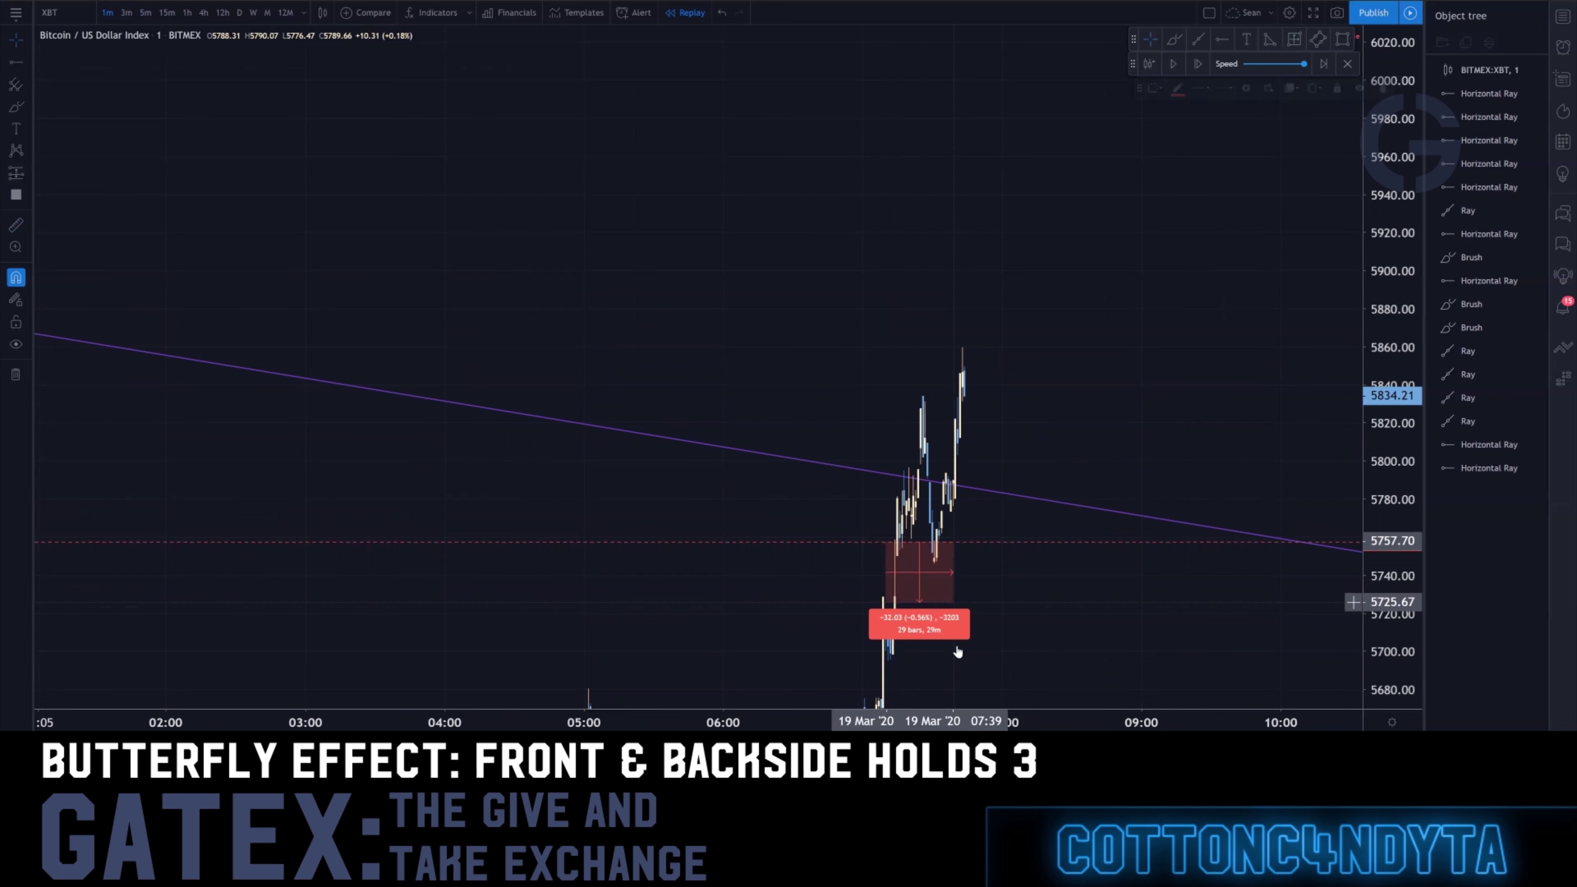
Measure the pullback area below the 5648.19 ray from about 05:00 to 07:10 on 19 March
drag(1016, 638, 993, 413)
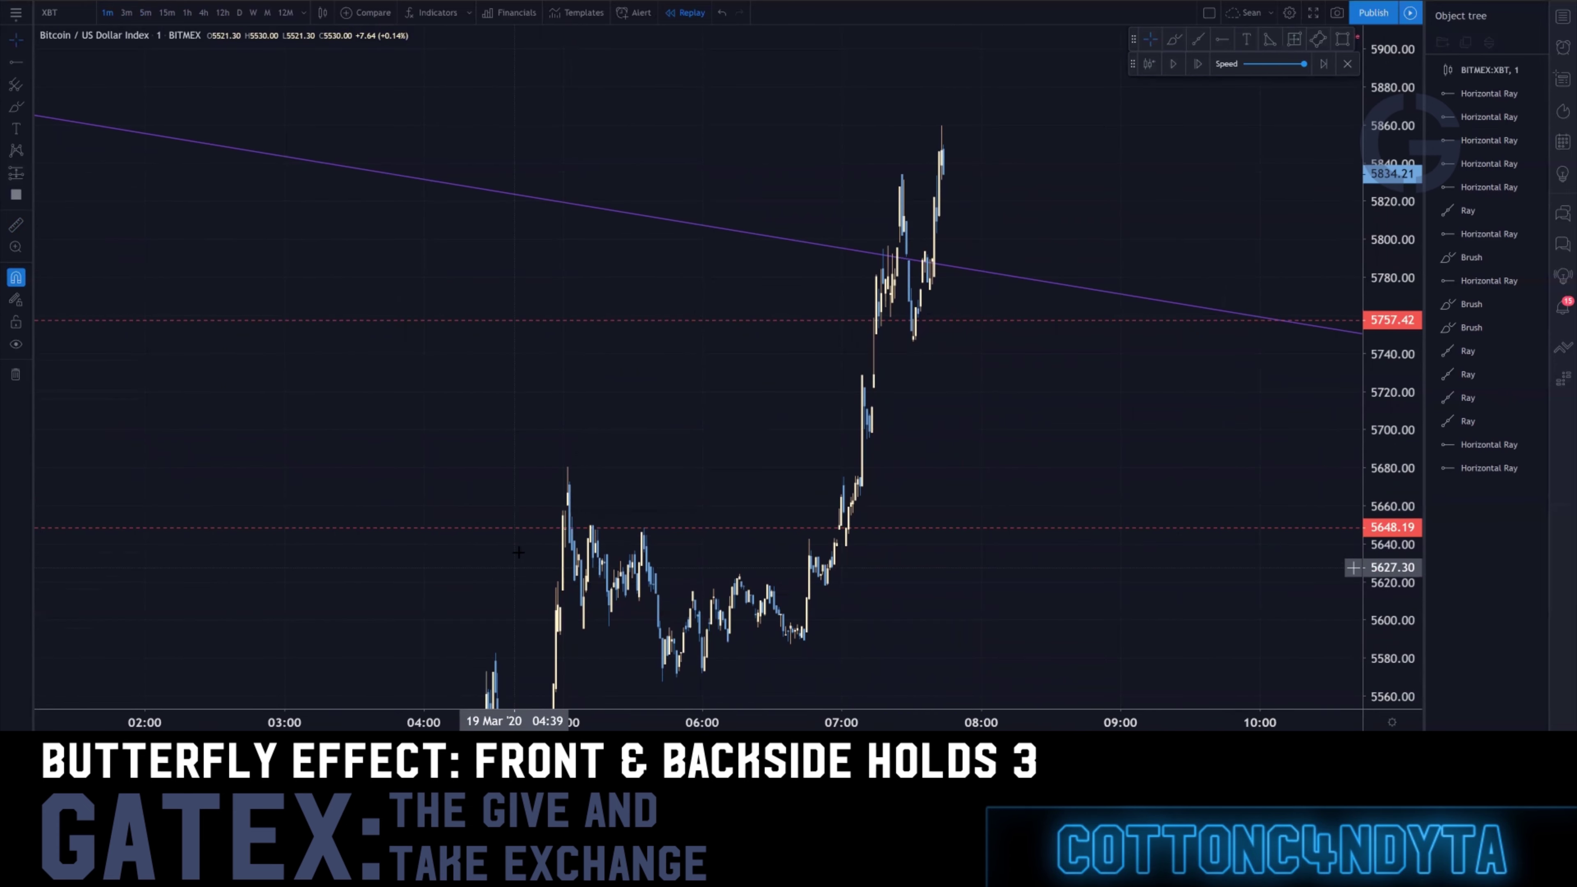
drag(520, 552, 666, 366)
shift+click(652, 335)
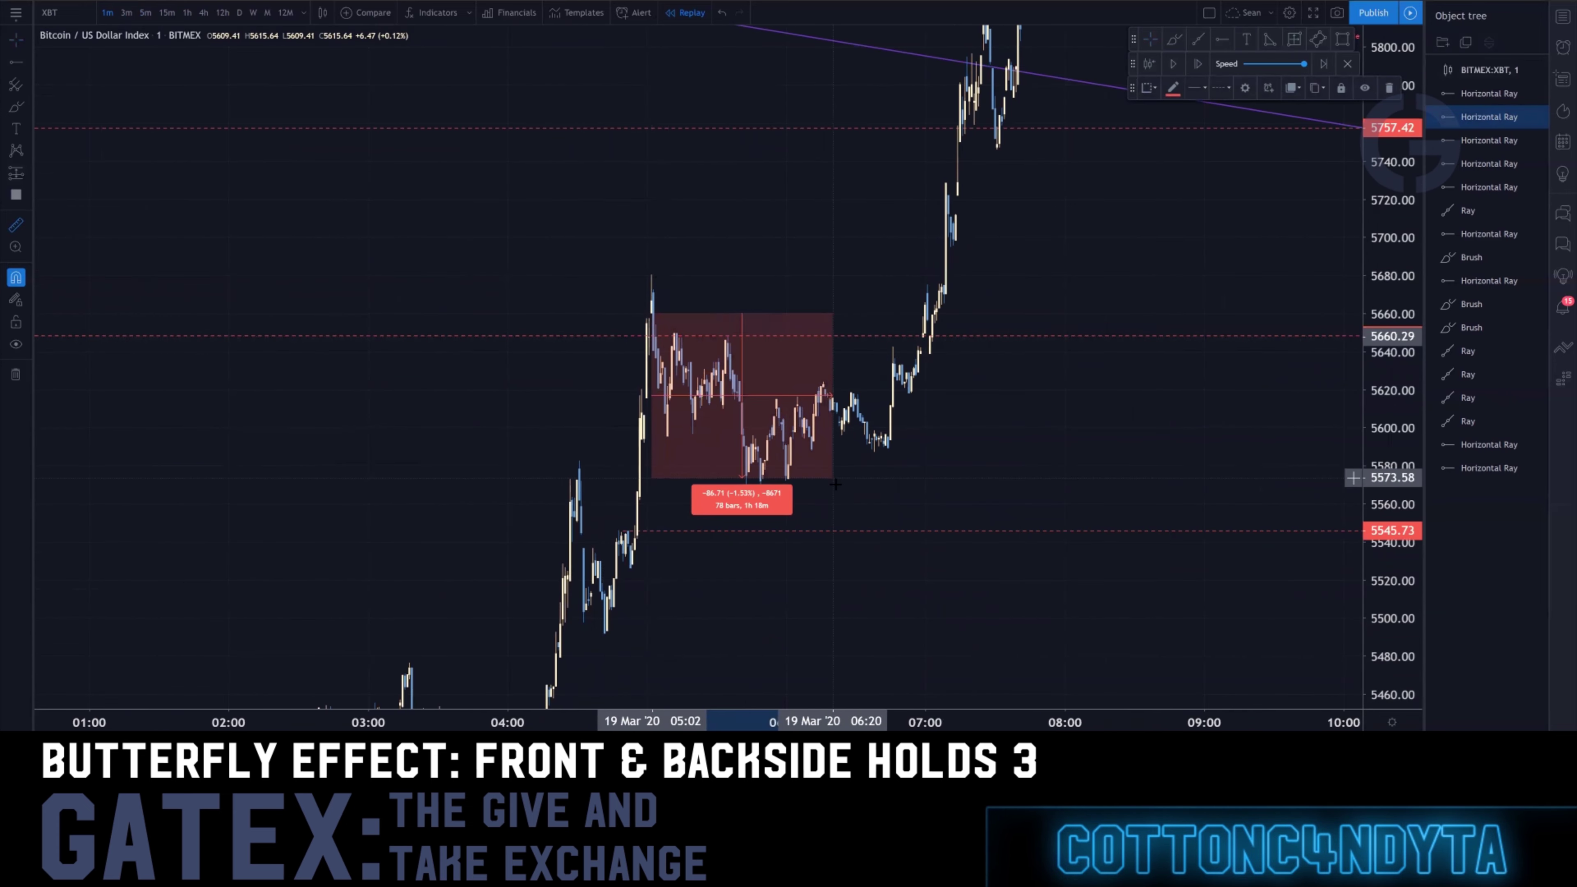
click(645, 360)
shift+click(652, 338)
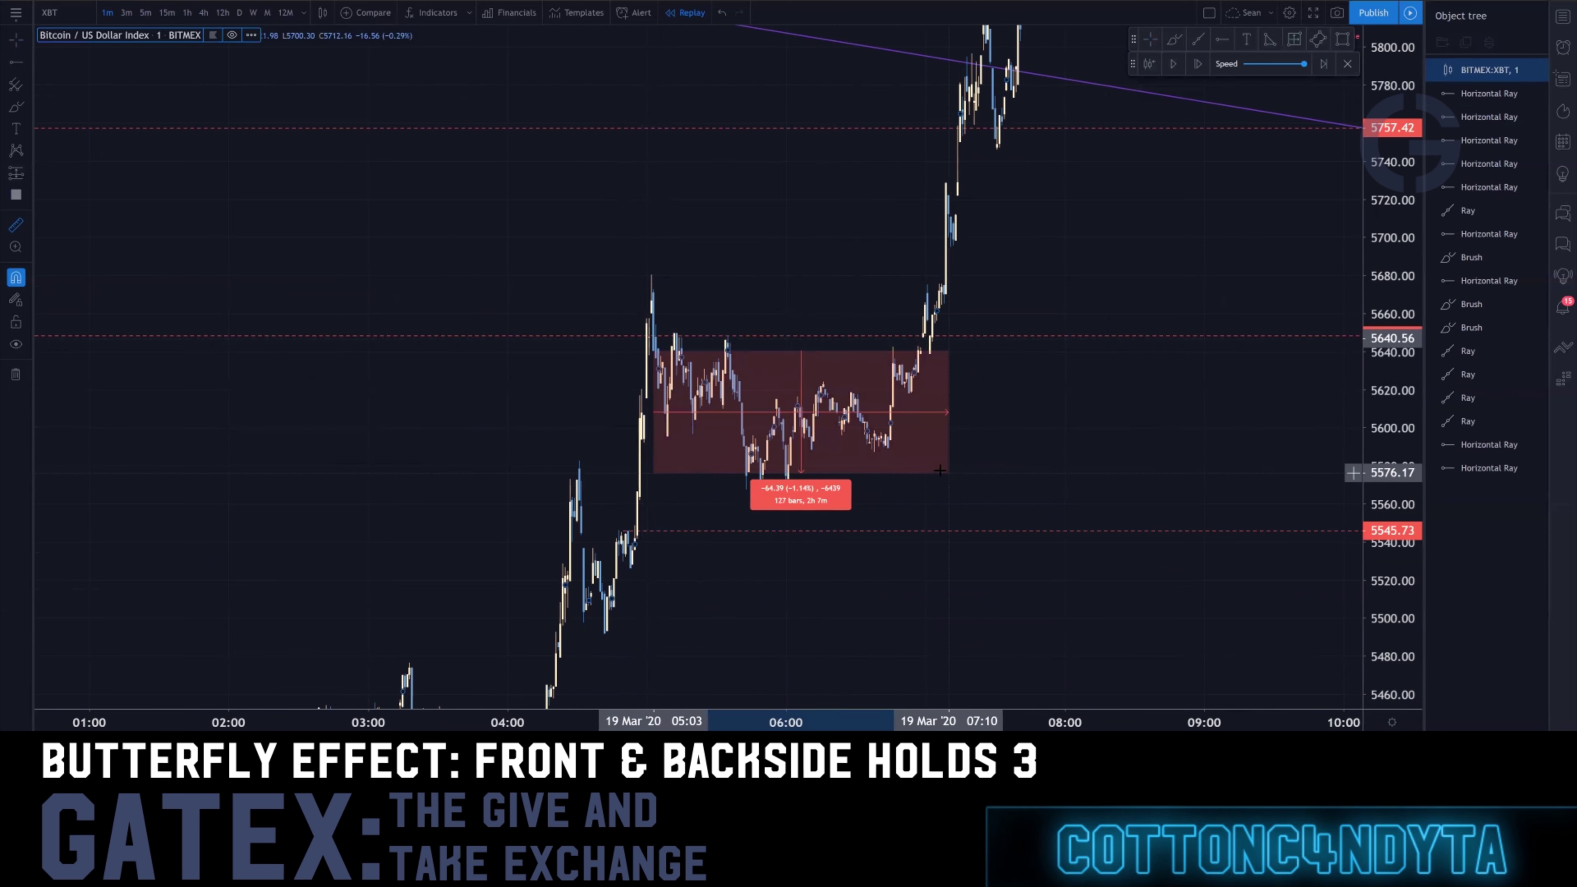
click(935, 489)
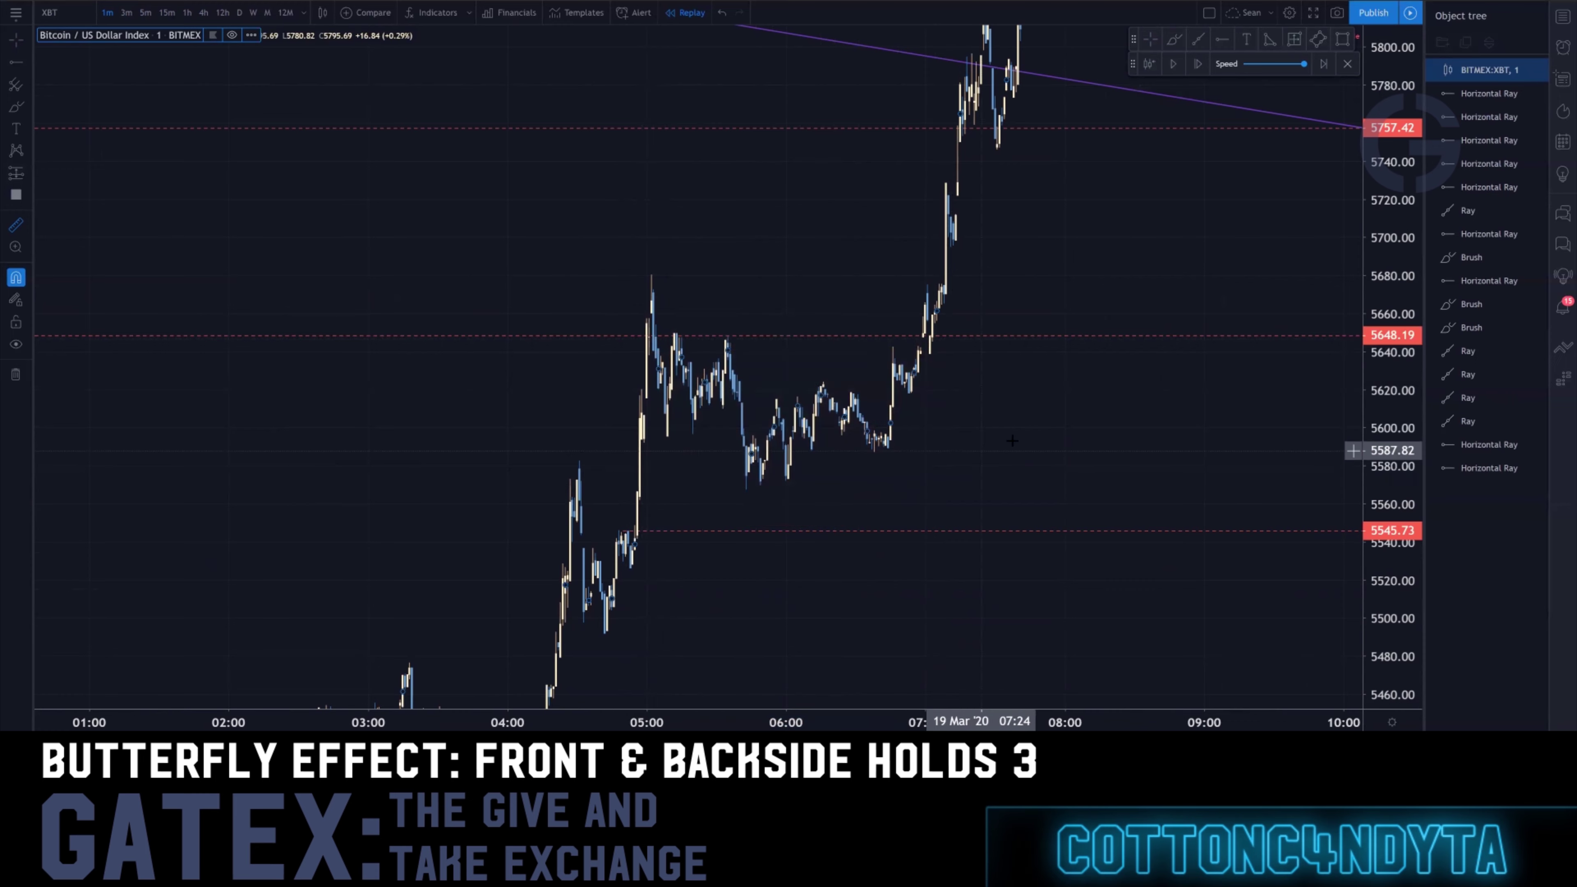
drag(1012, 446, 899, 574)
click(908, 449)
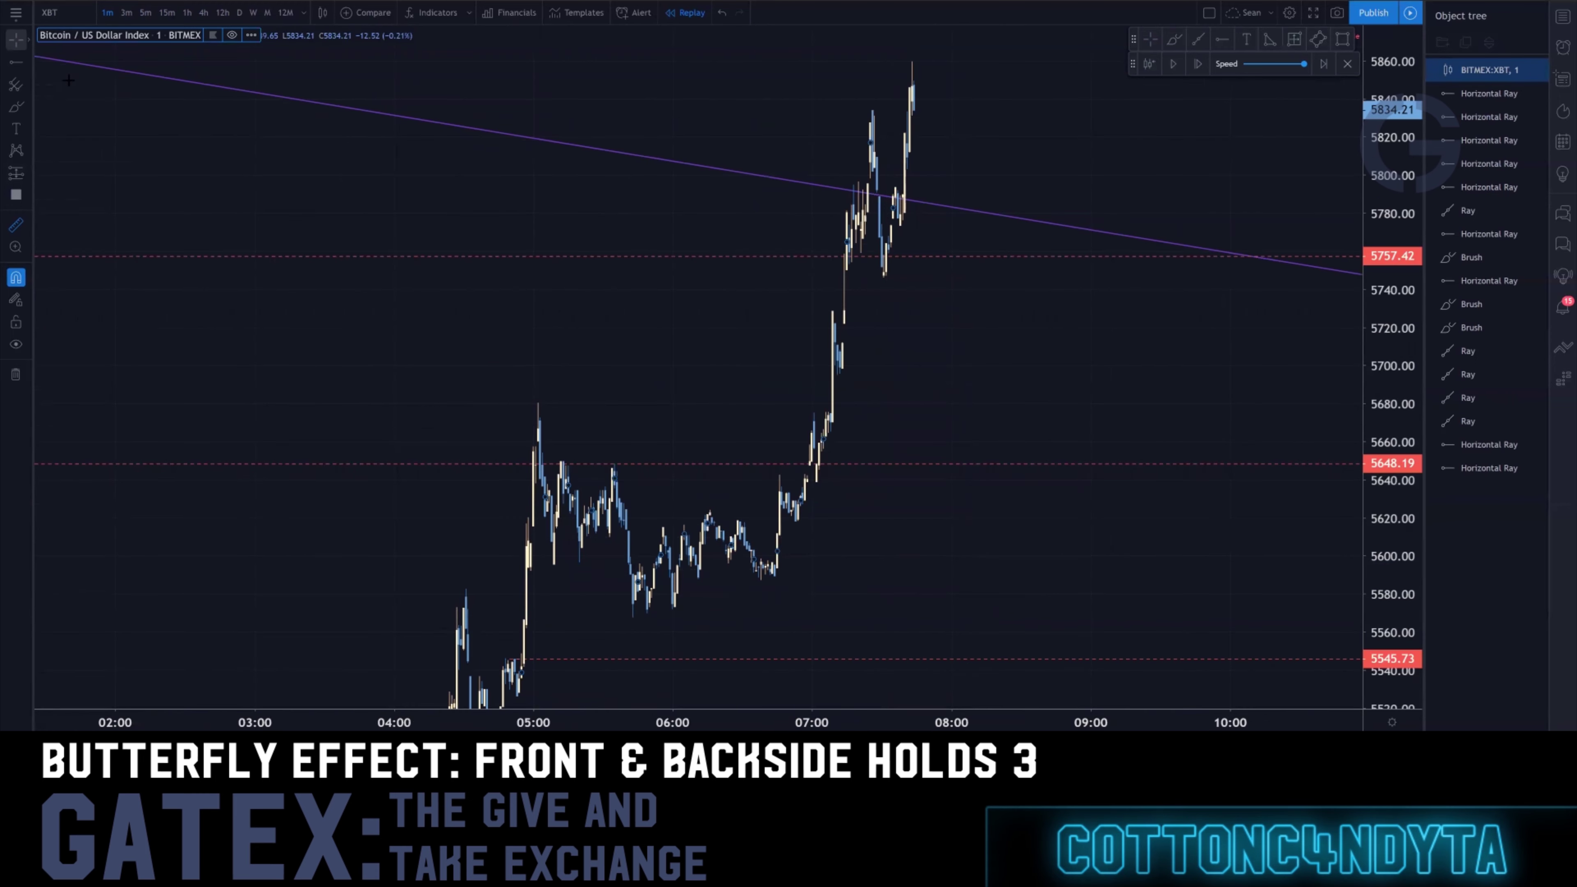
On four-hour candles, move the 5757.42 ray up to the 12 March candle high at 6246.44
scroll(68, 80, down, 10)
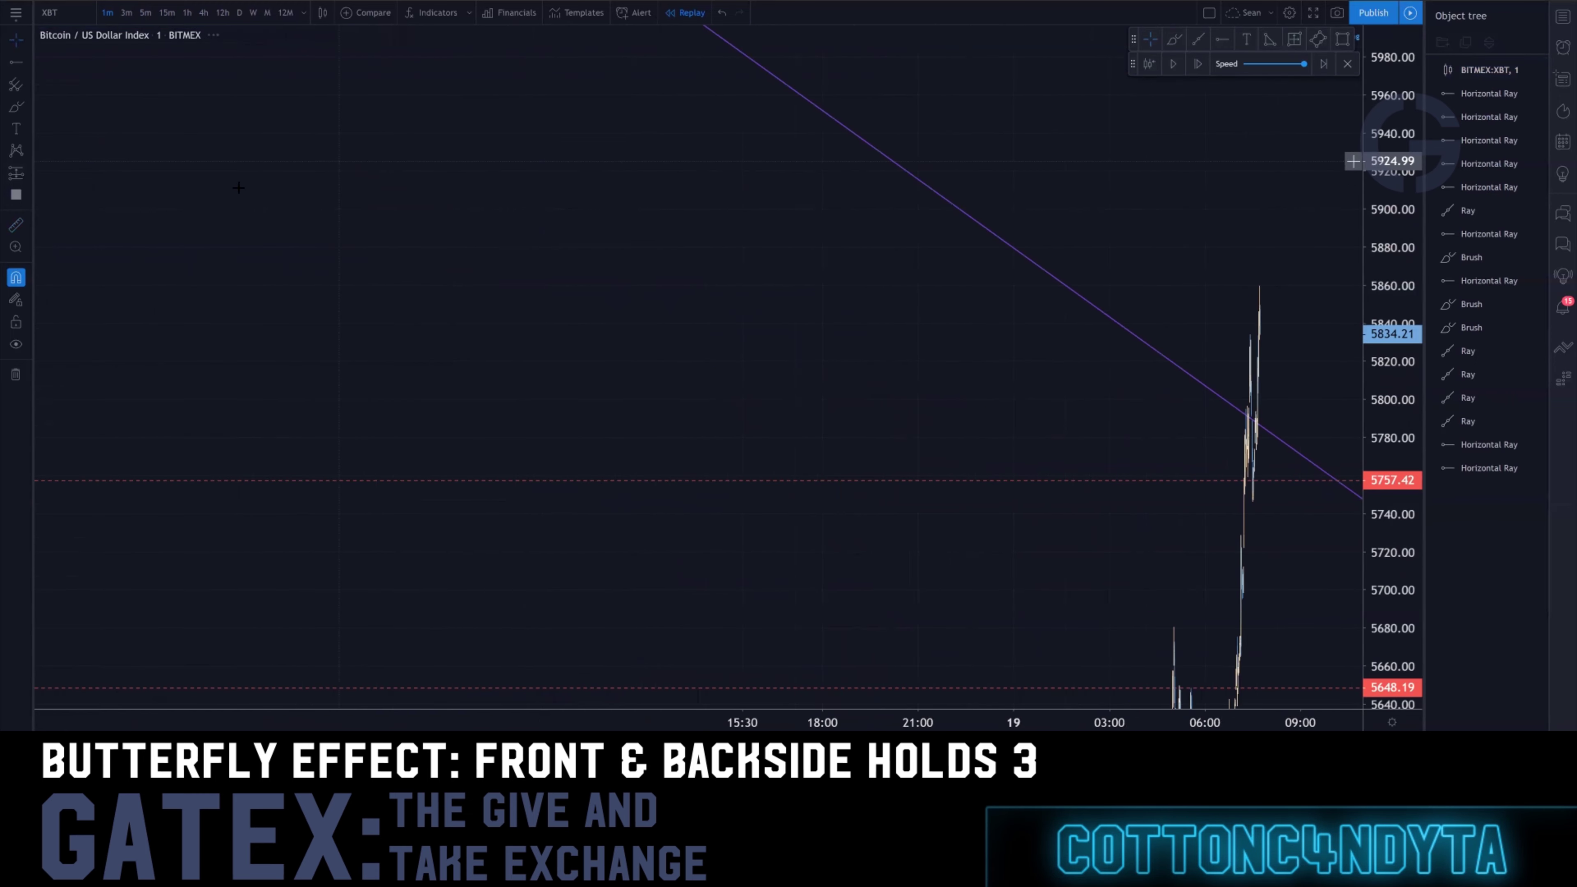
drag(366, 234, 788, 397)
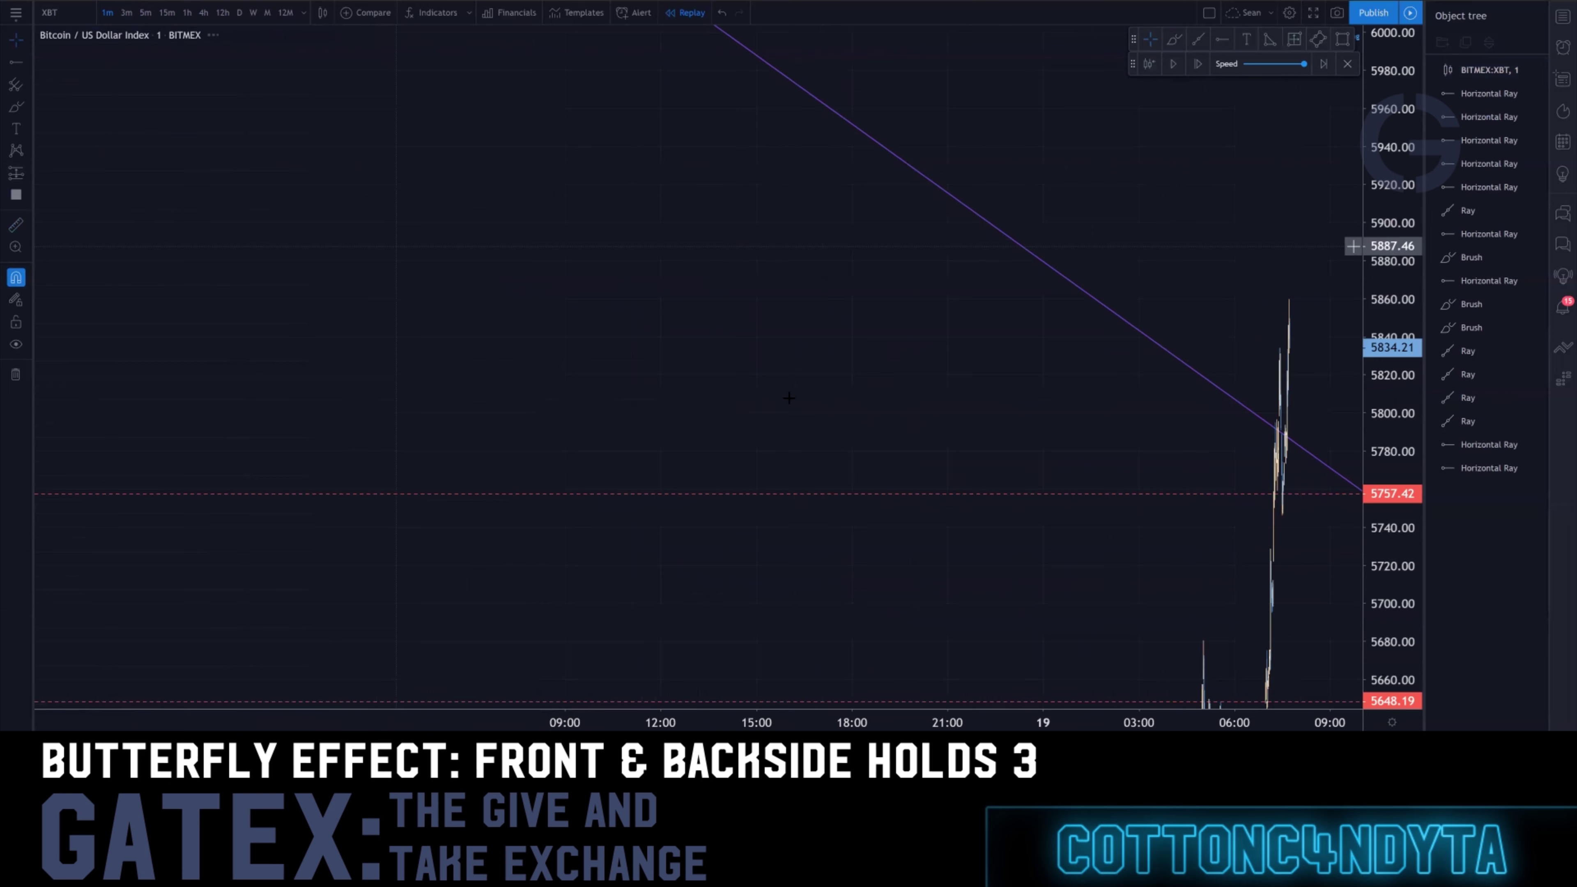
click(203, 12)
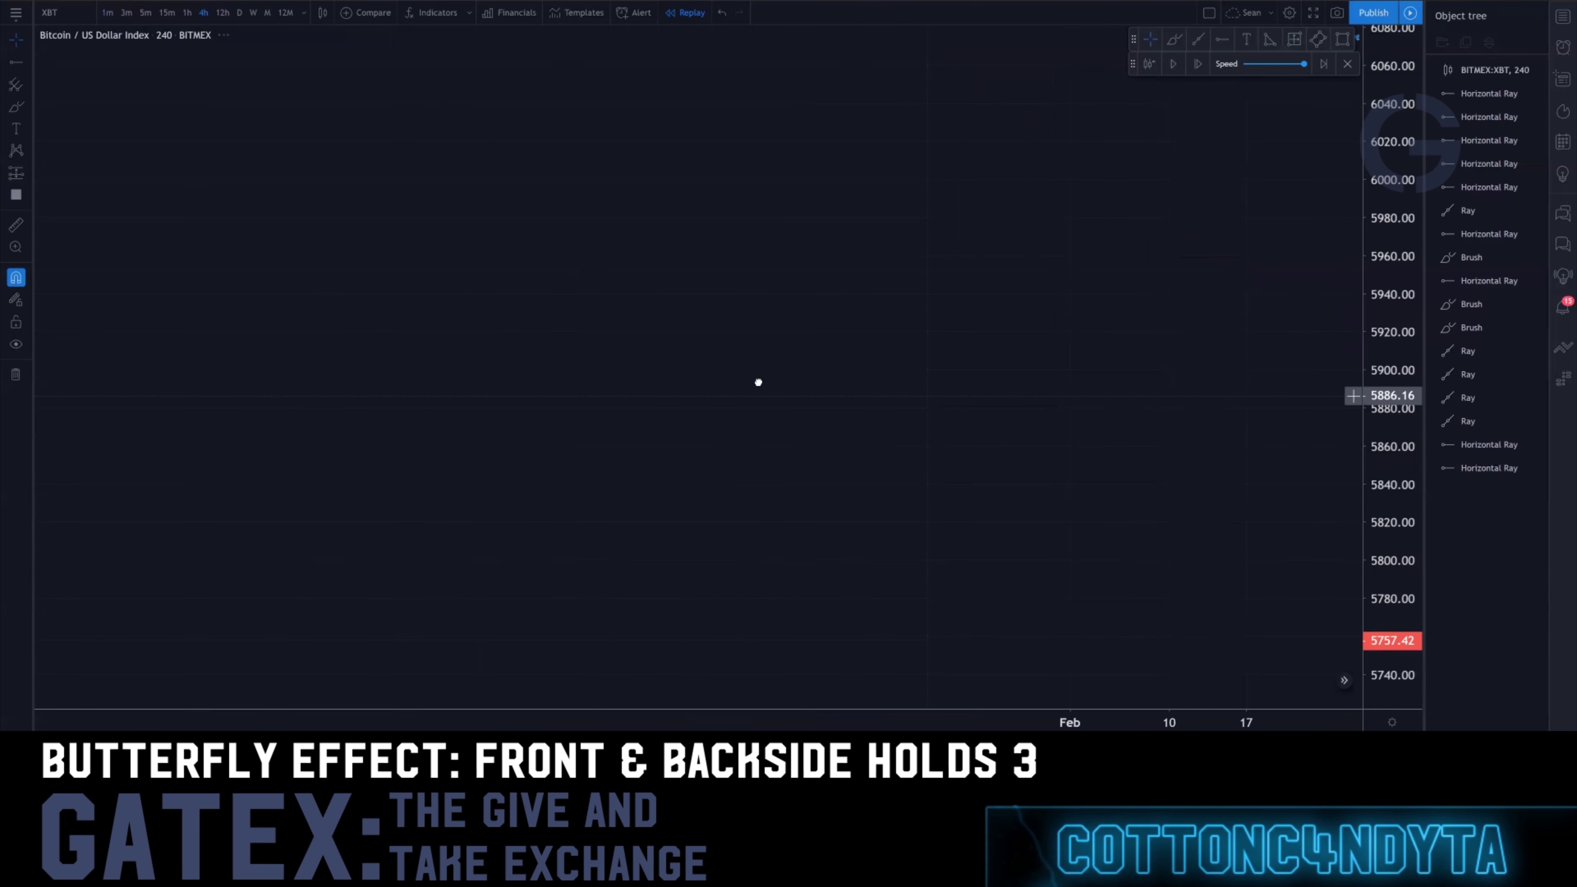
drag(1053, 426, 552, 411)
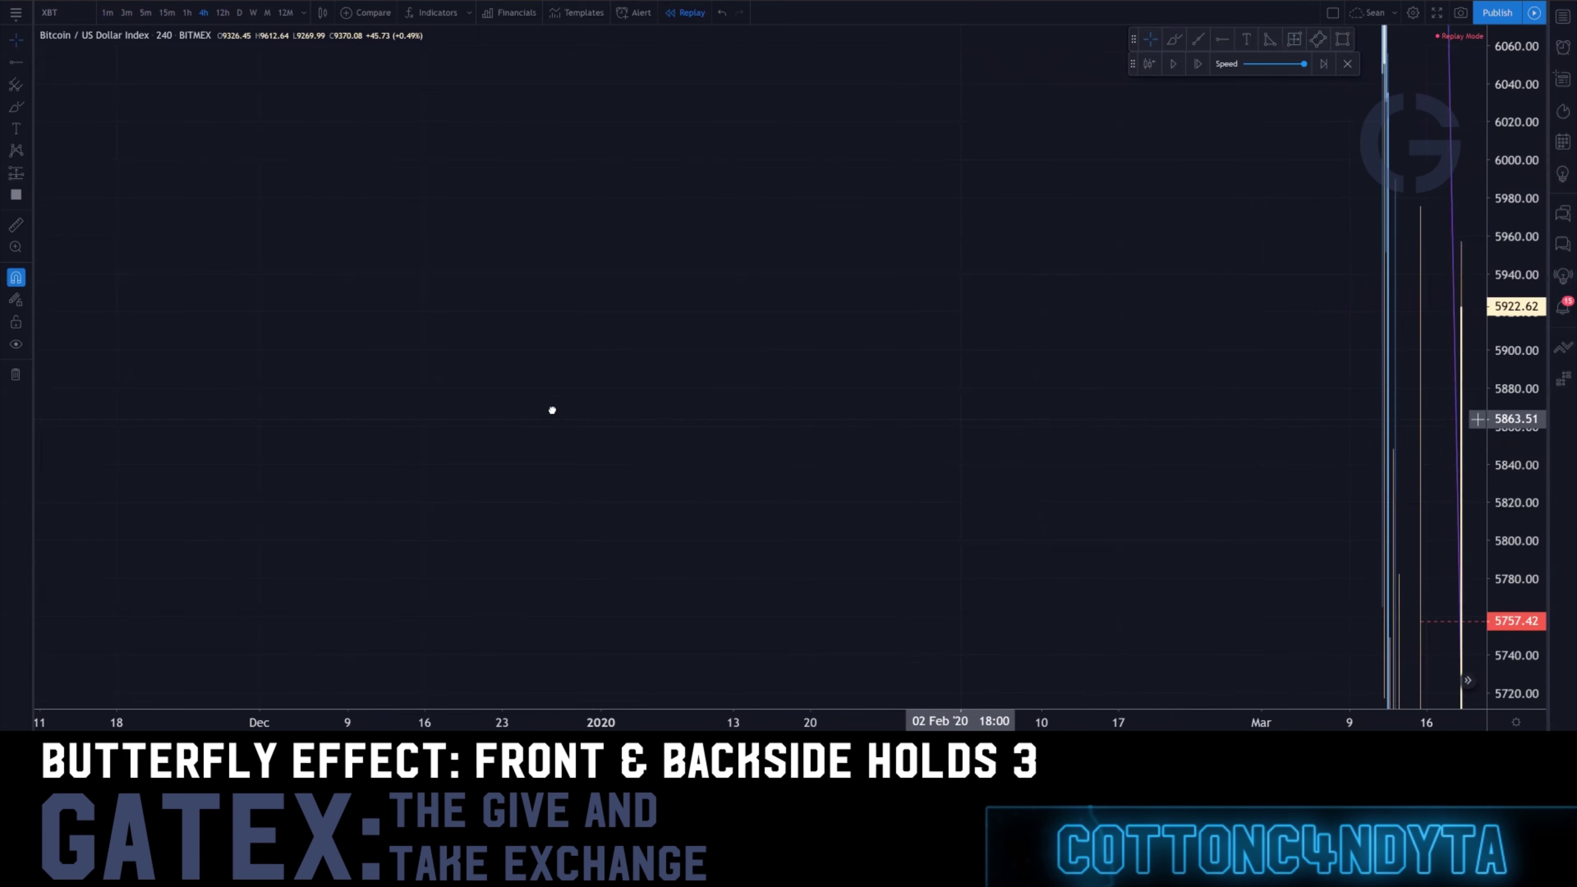
scroll(982, 476, up, 10)
scroll(345, 374, up, 10)
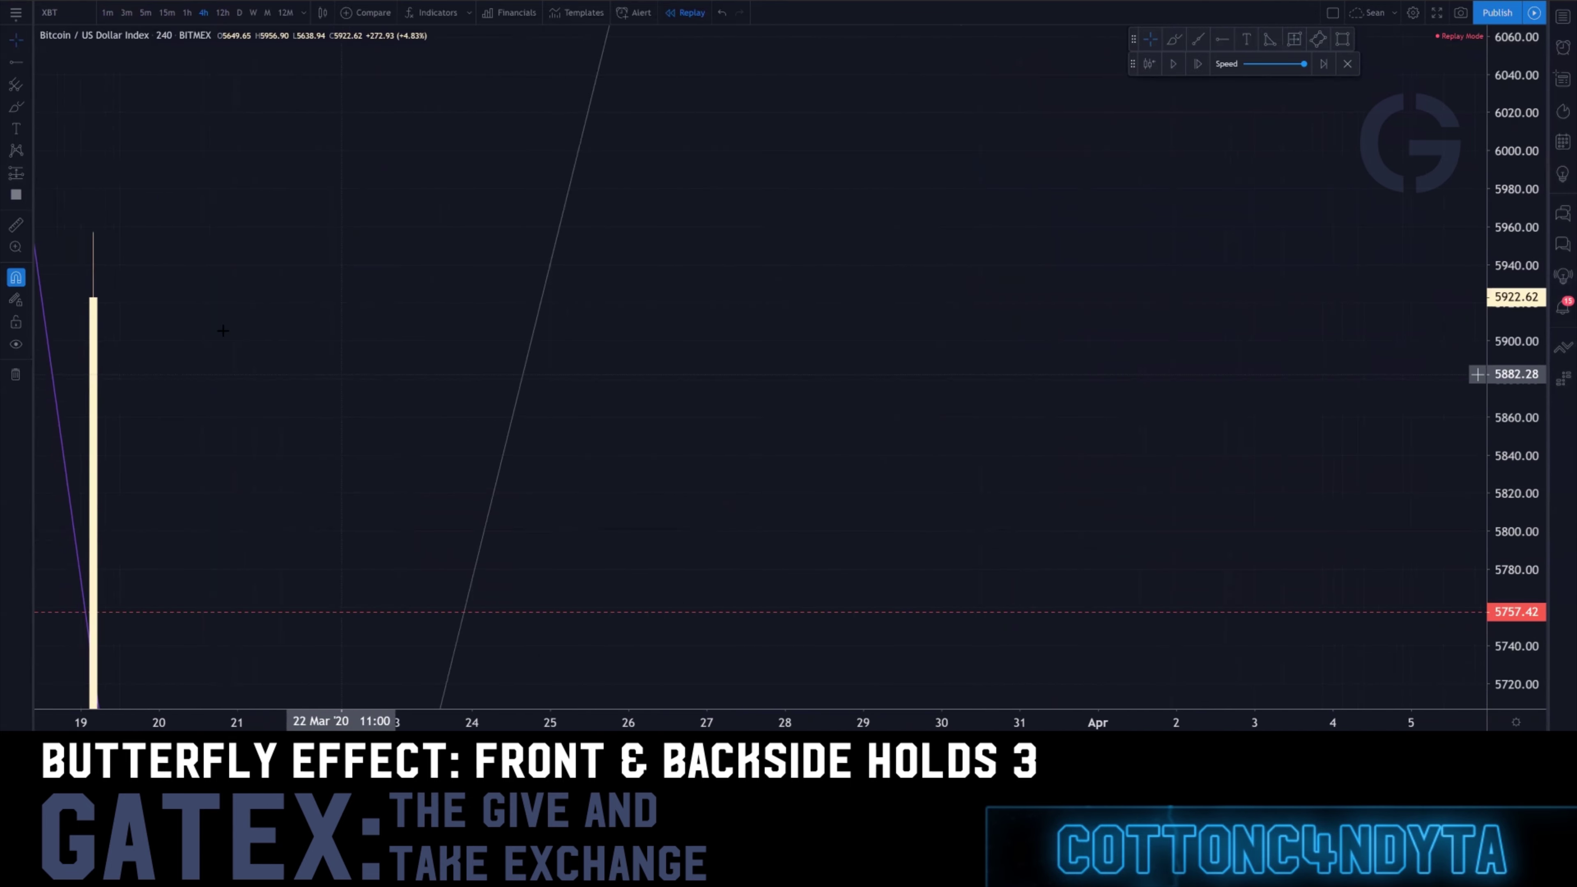
drag(221, 327, 879, 229)
drag(691, 258, 862, 342)
drag(1532, 154, 1528, 711)
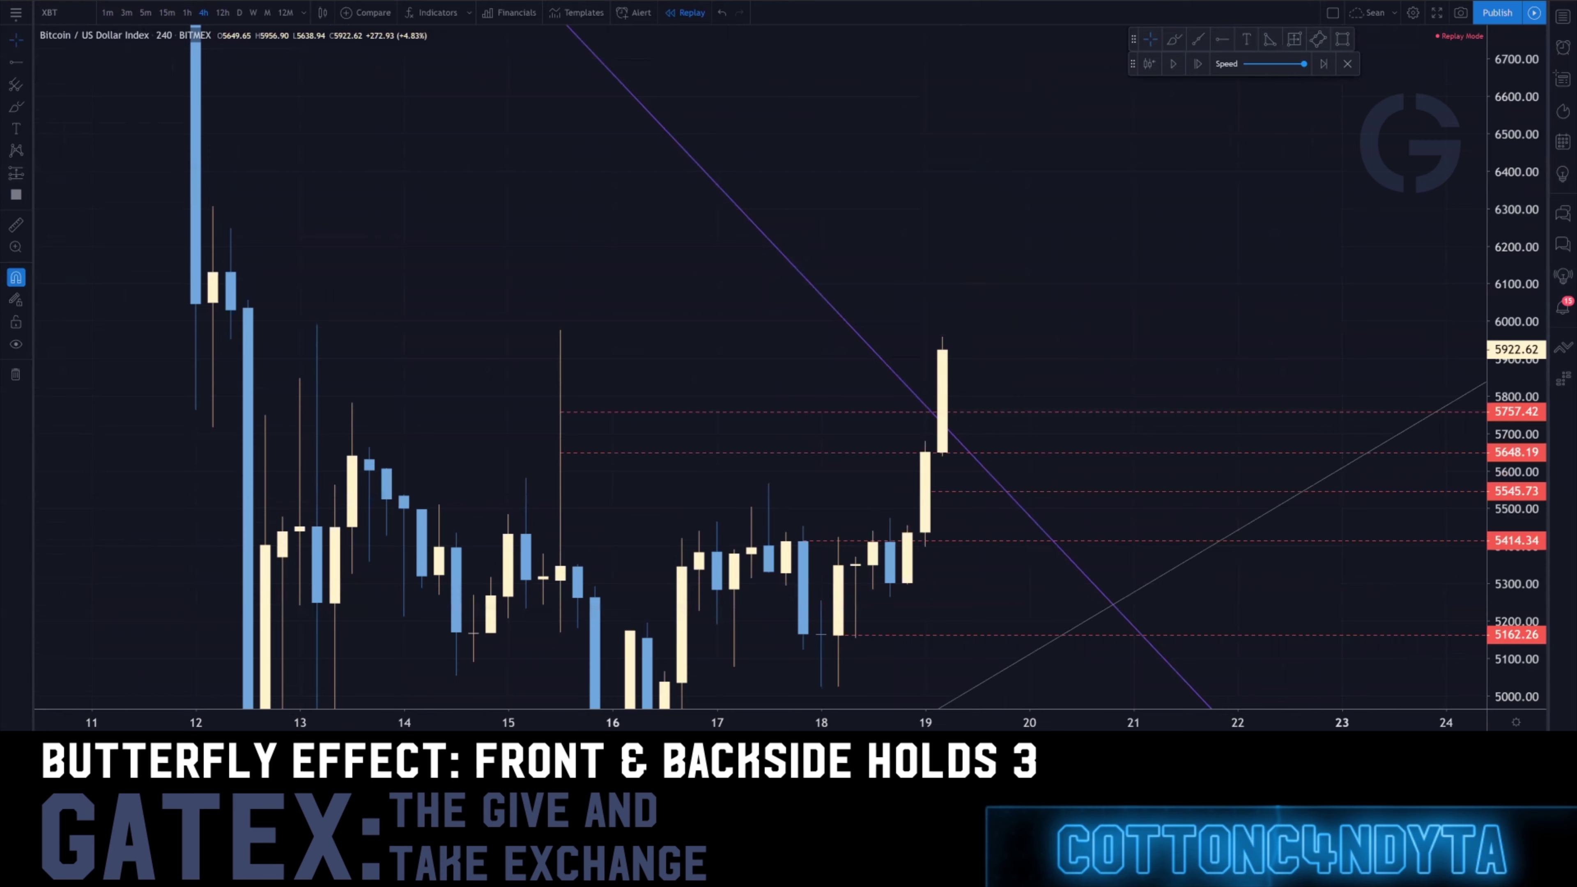
click(561, 421)
drag(563, 415, 231, 221)
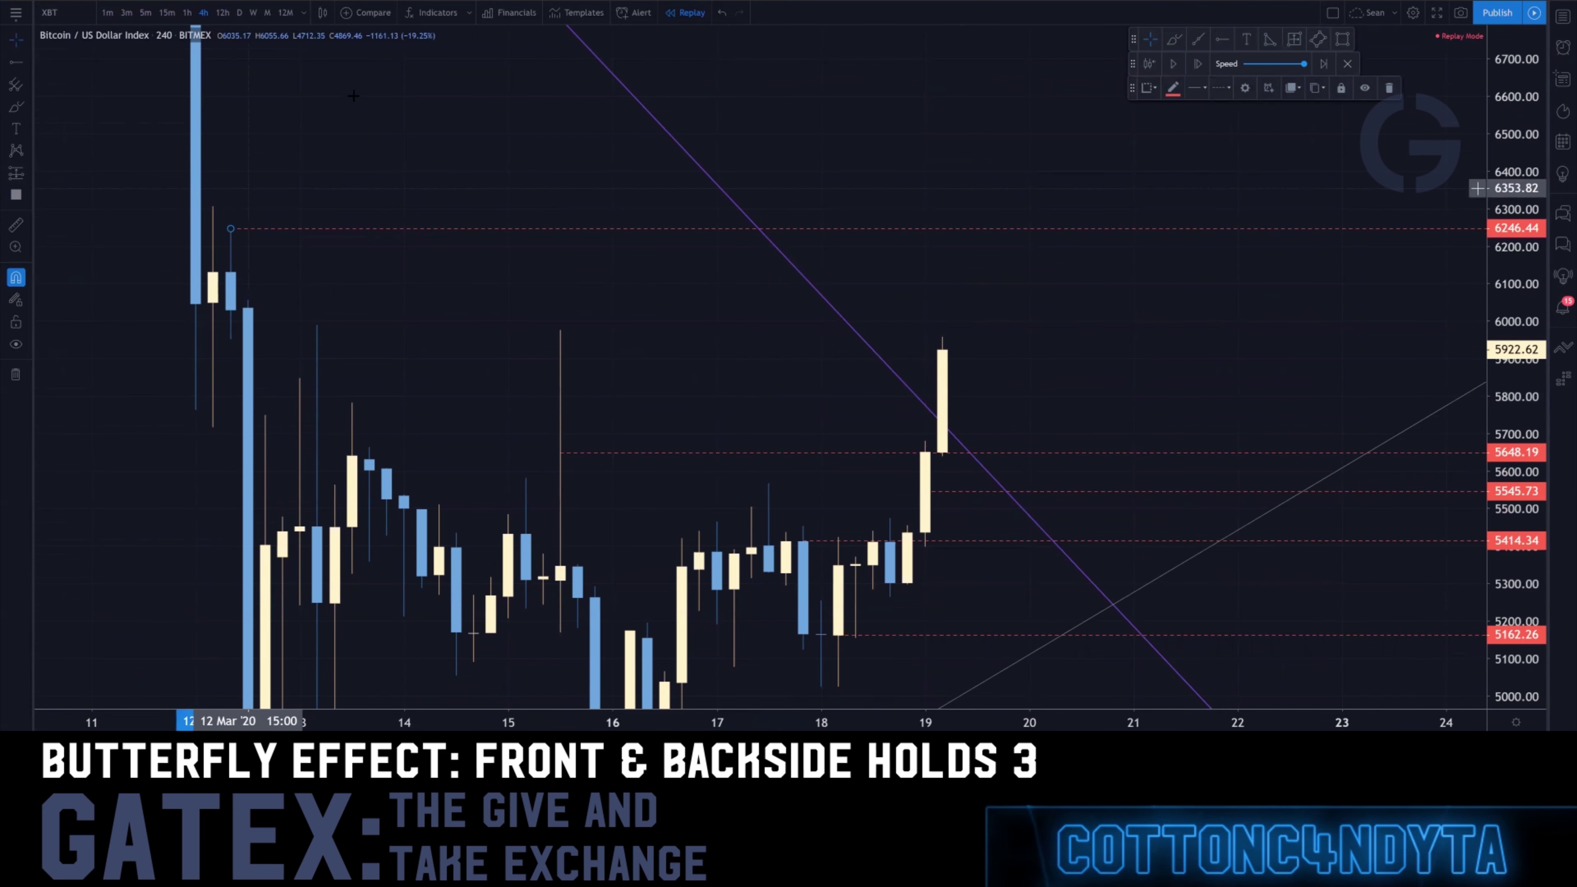
Move the 5648.19 ray up to 6013.53, starting at 23:00 on 13 March
drag(353, 95, 605, 211)
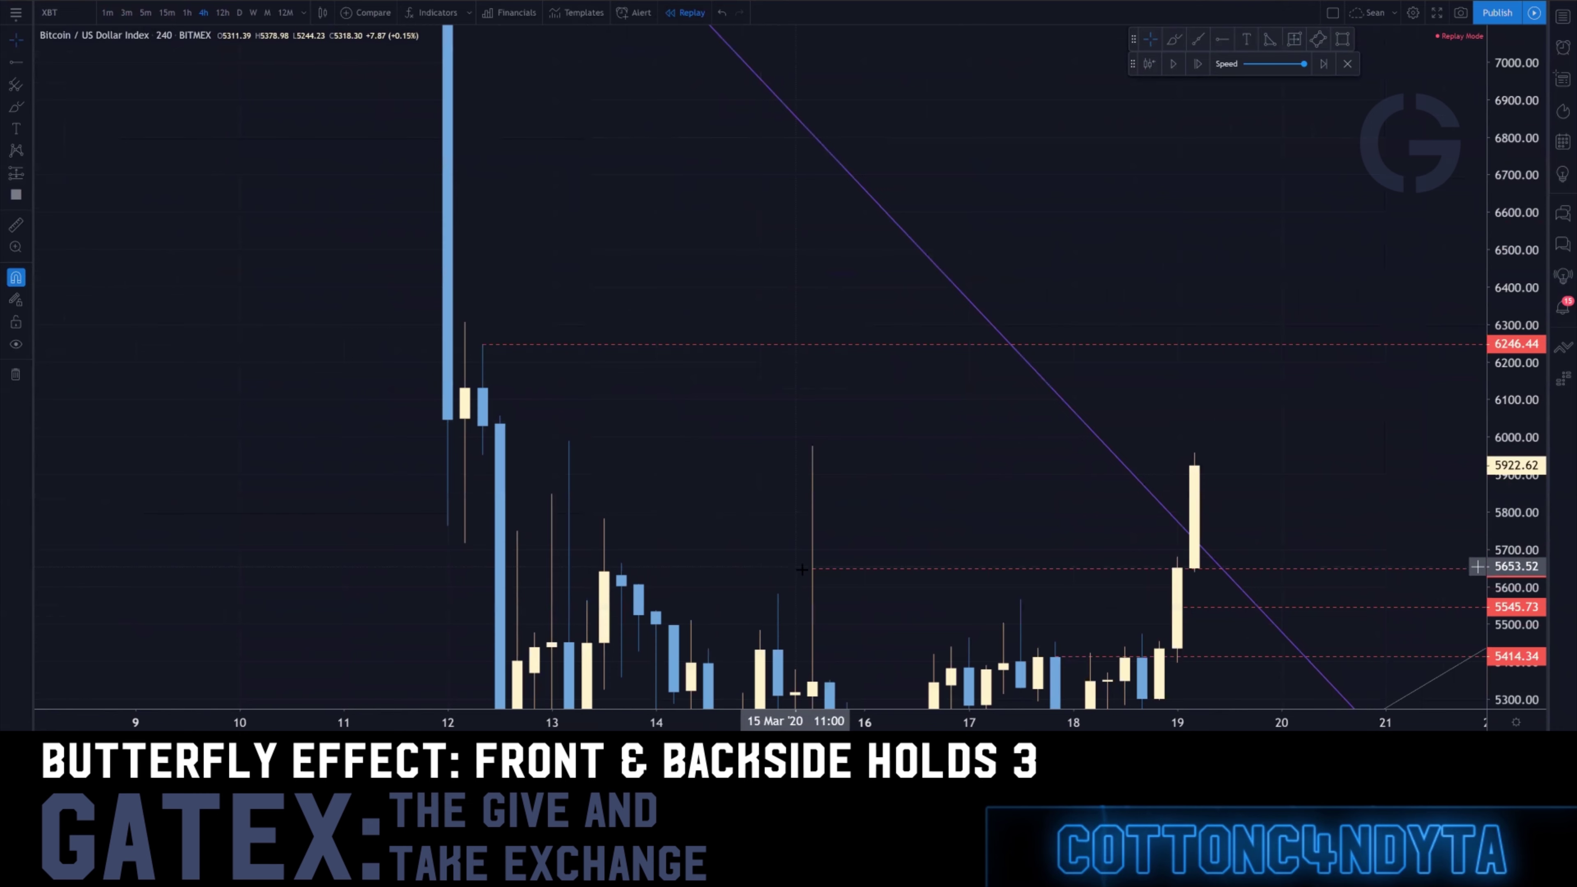
click(638, 431)
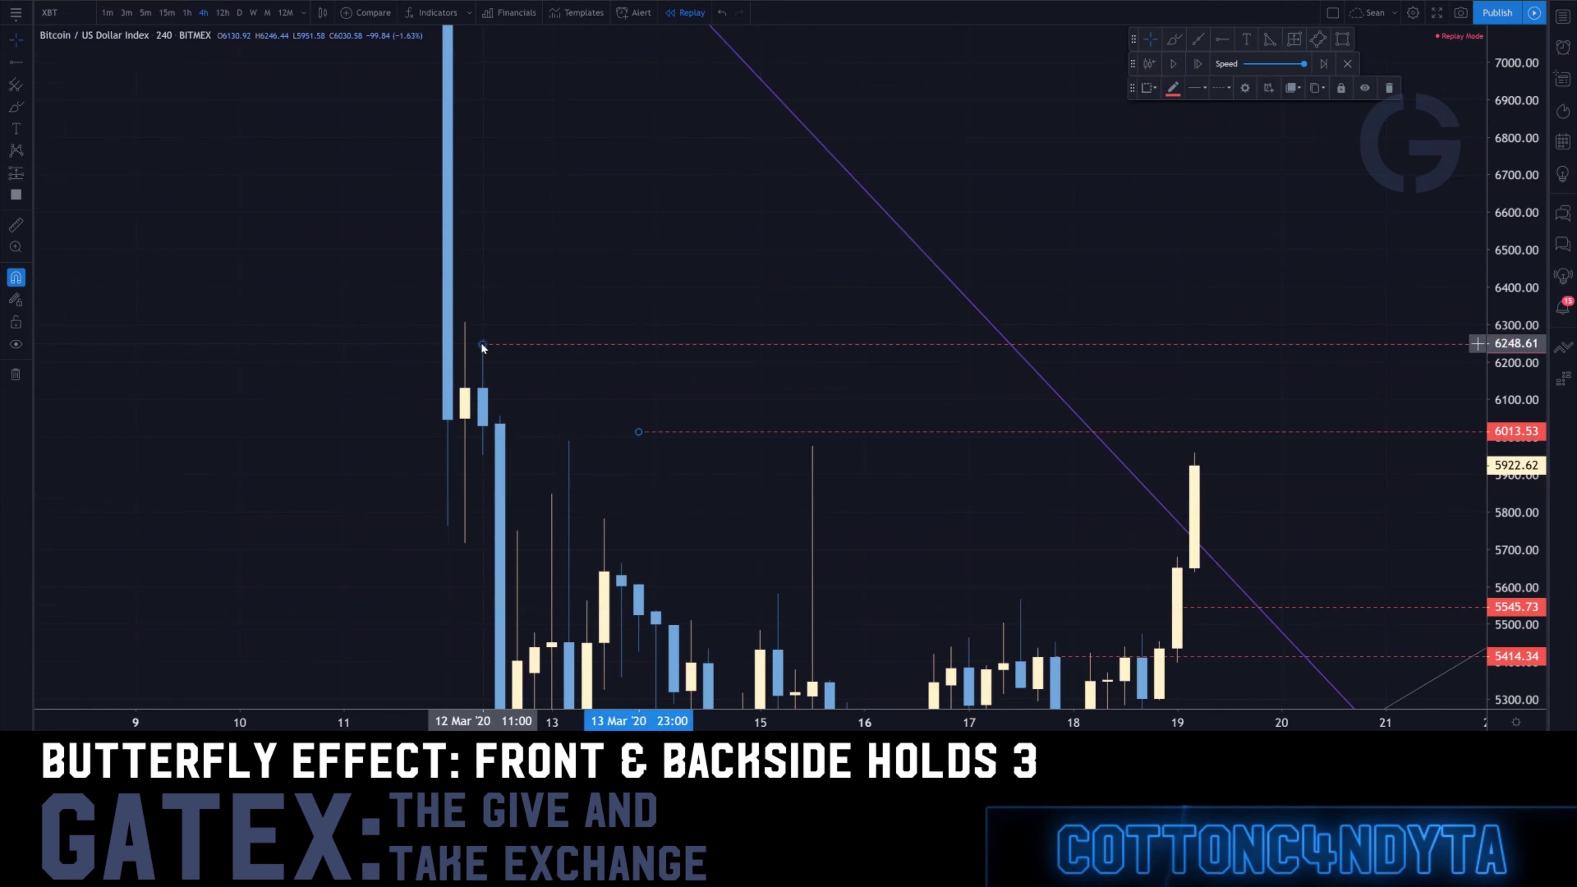
click(482, 329)
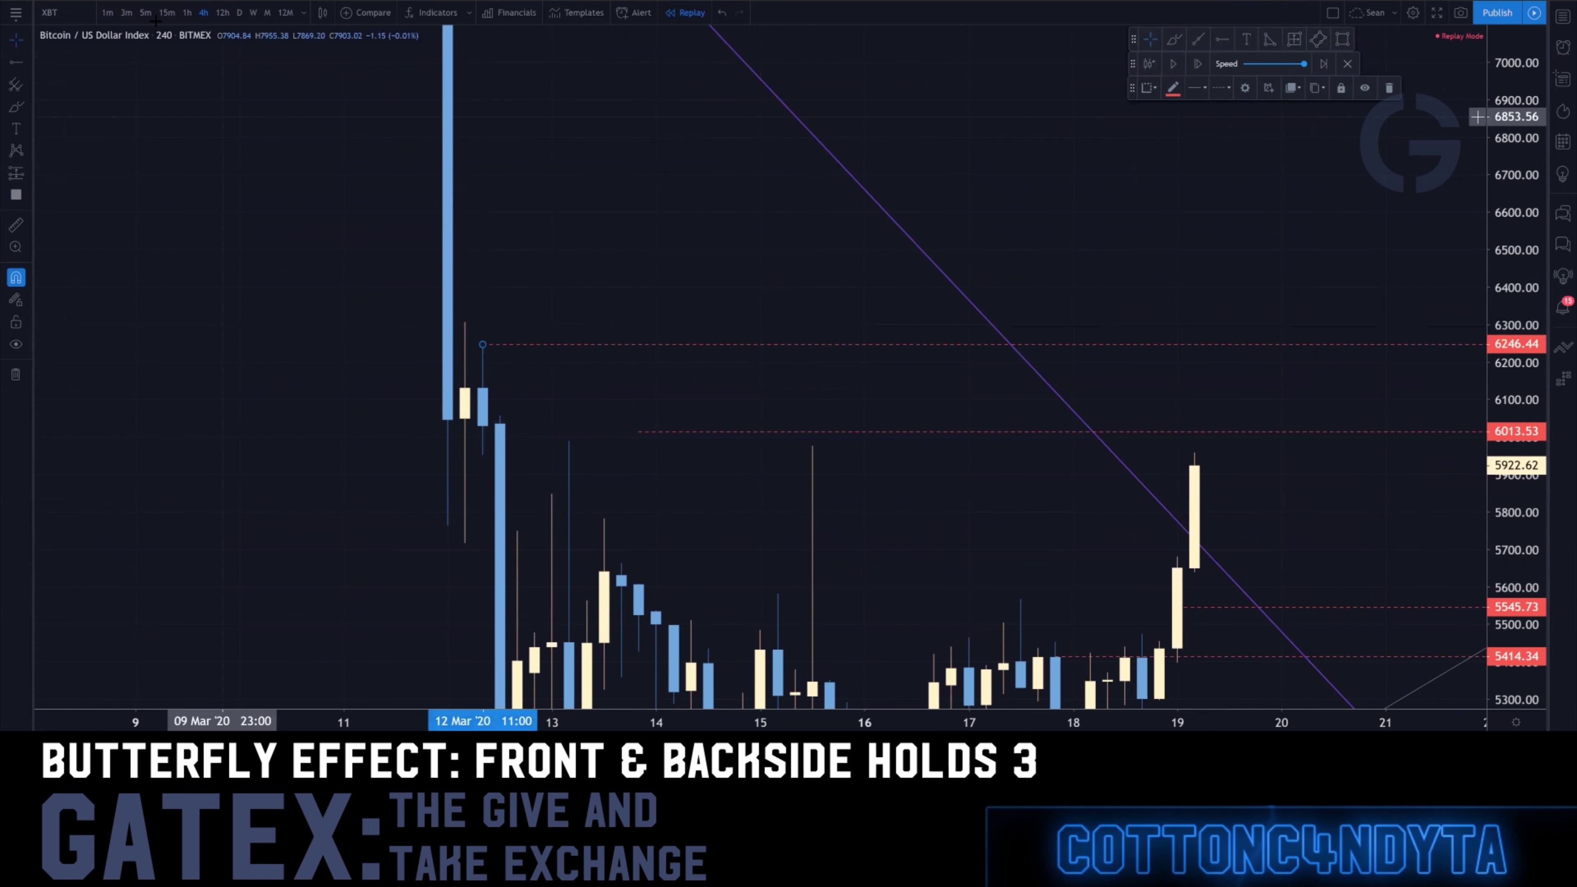
On one-hour candles, move the upper ray to 6454.63 at 06:00 on 12 March and the lower one to 6073.39 at 12:00
click(187, 12)
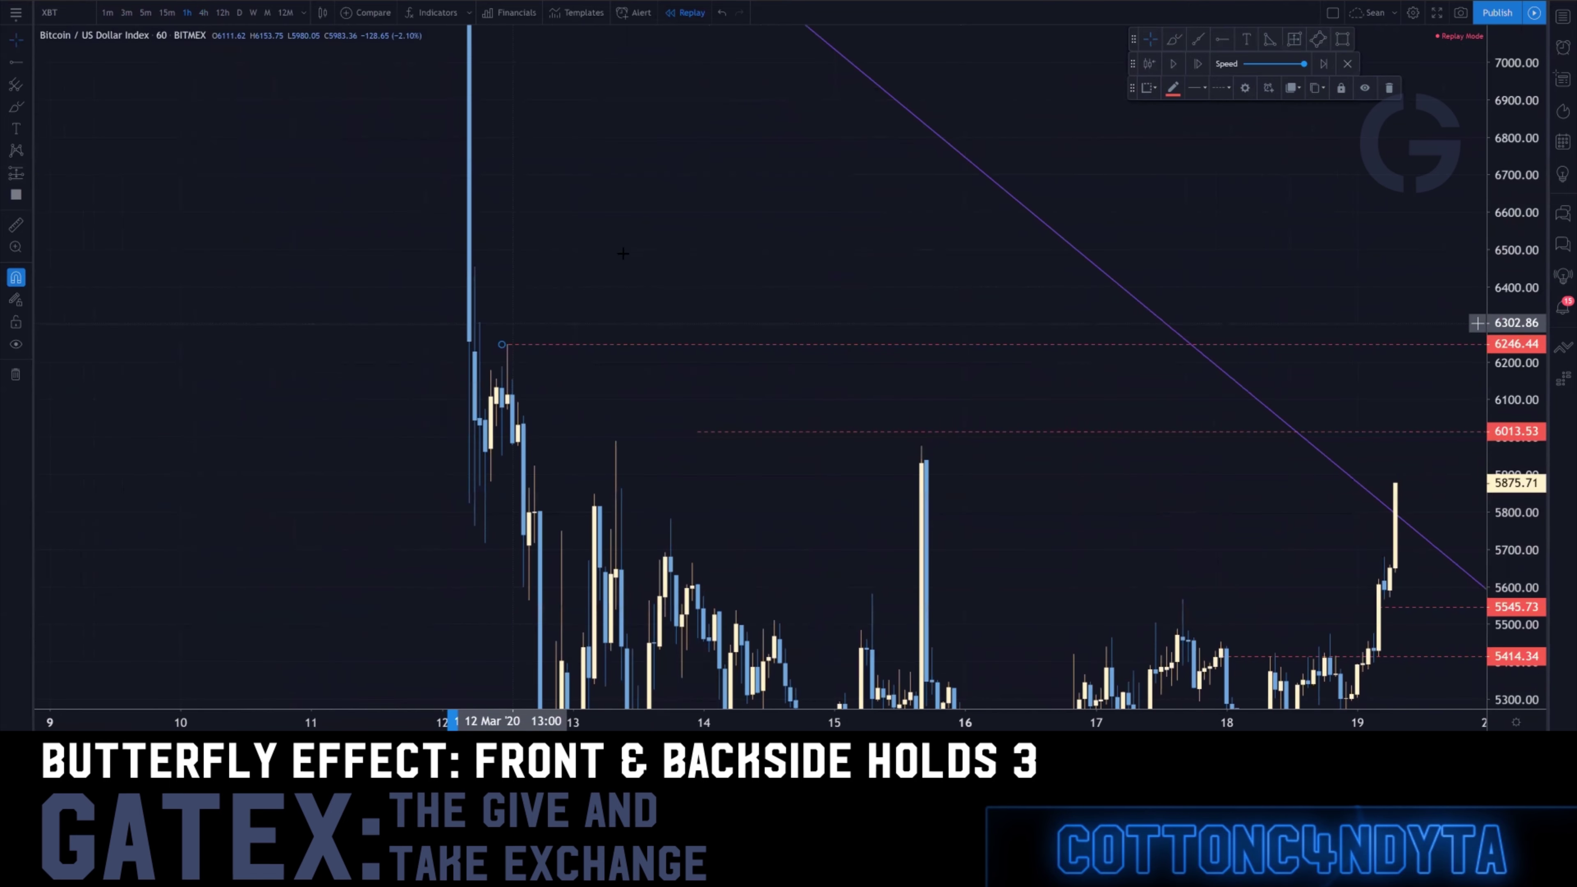
drag(649, 257, 904, 286)
scroll(893, 288, up, 4)
drag(574, 268, 837, 290)
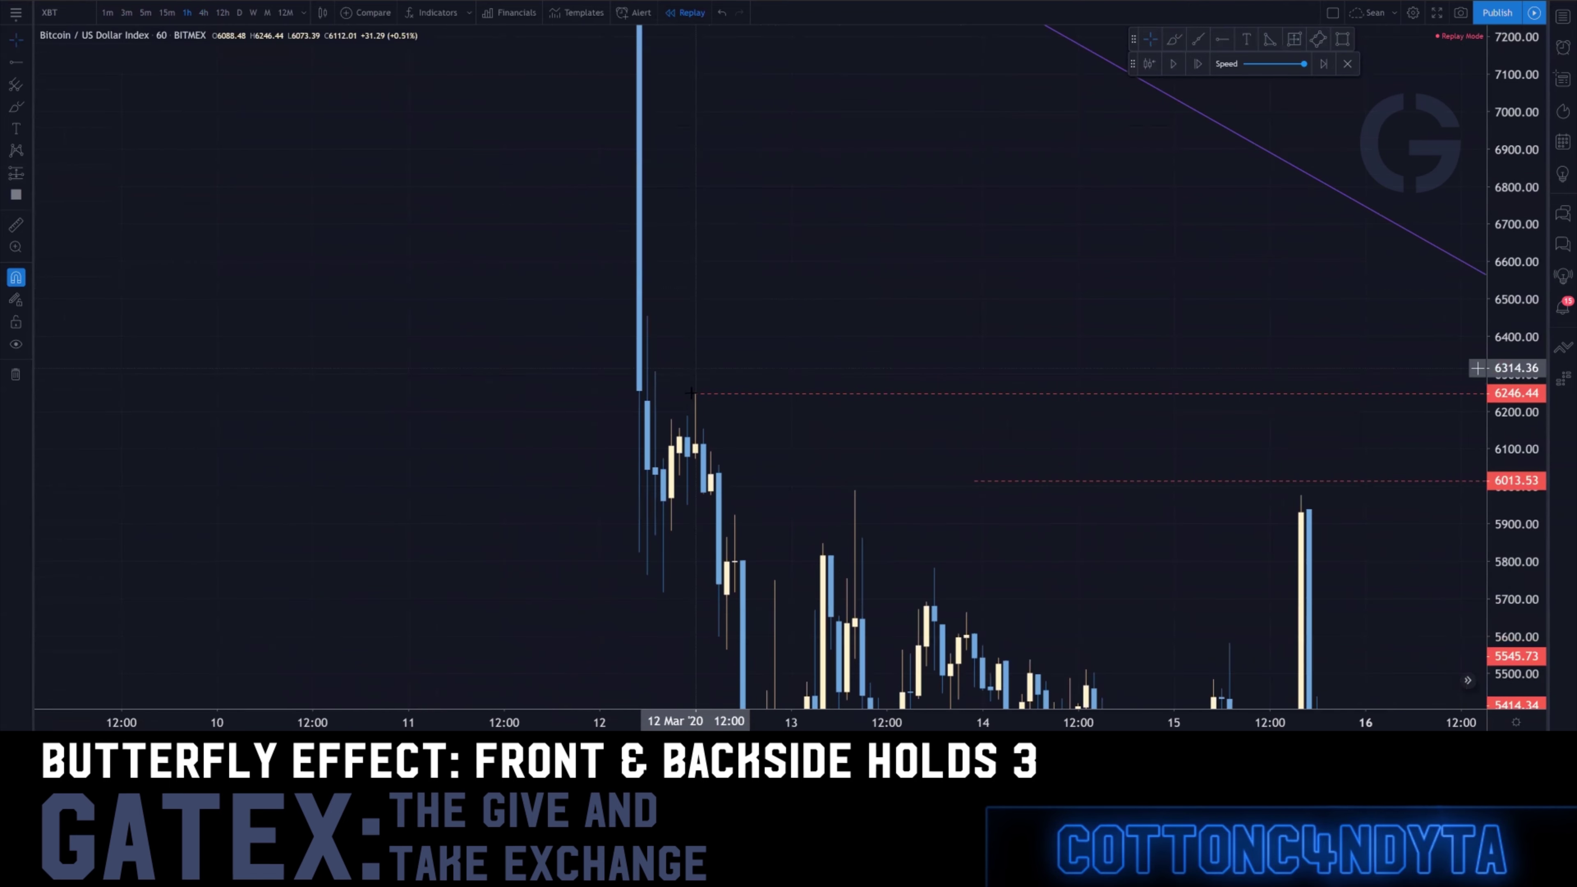
drag(688, 396, 642, 314)
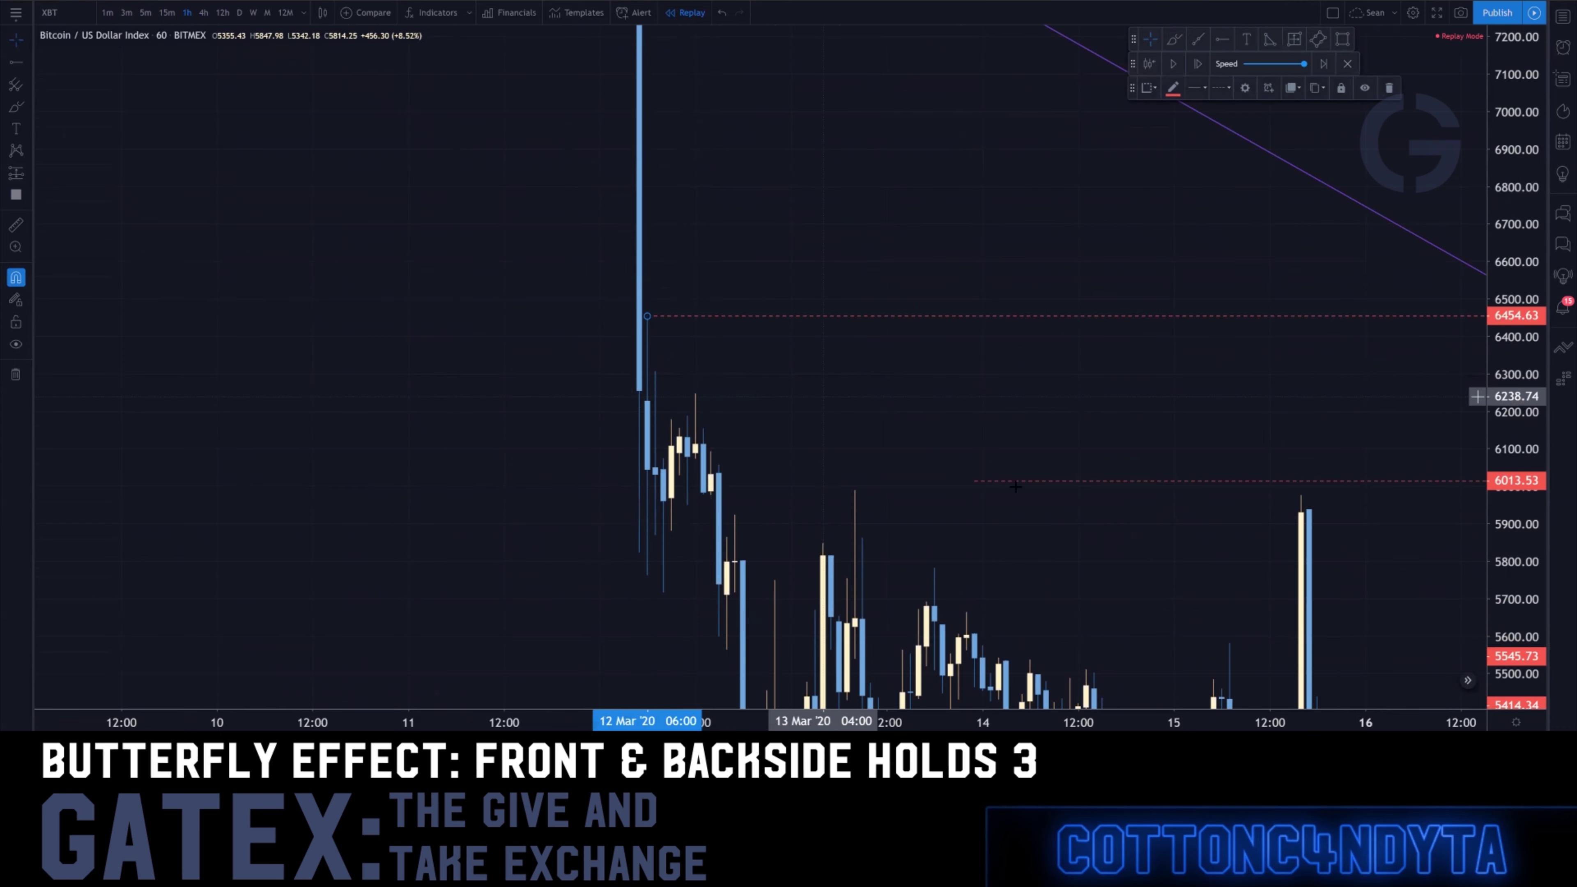
click(651, 567)
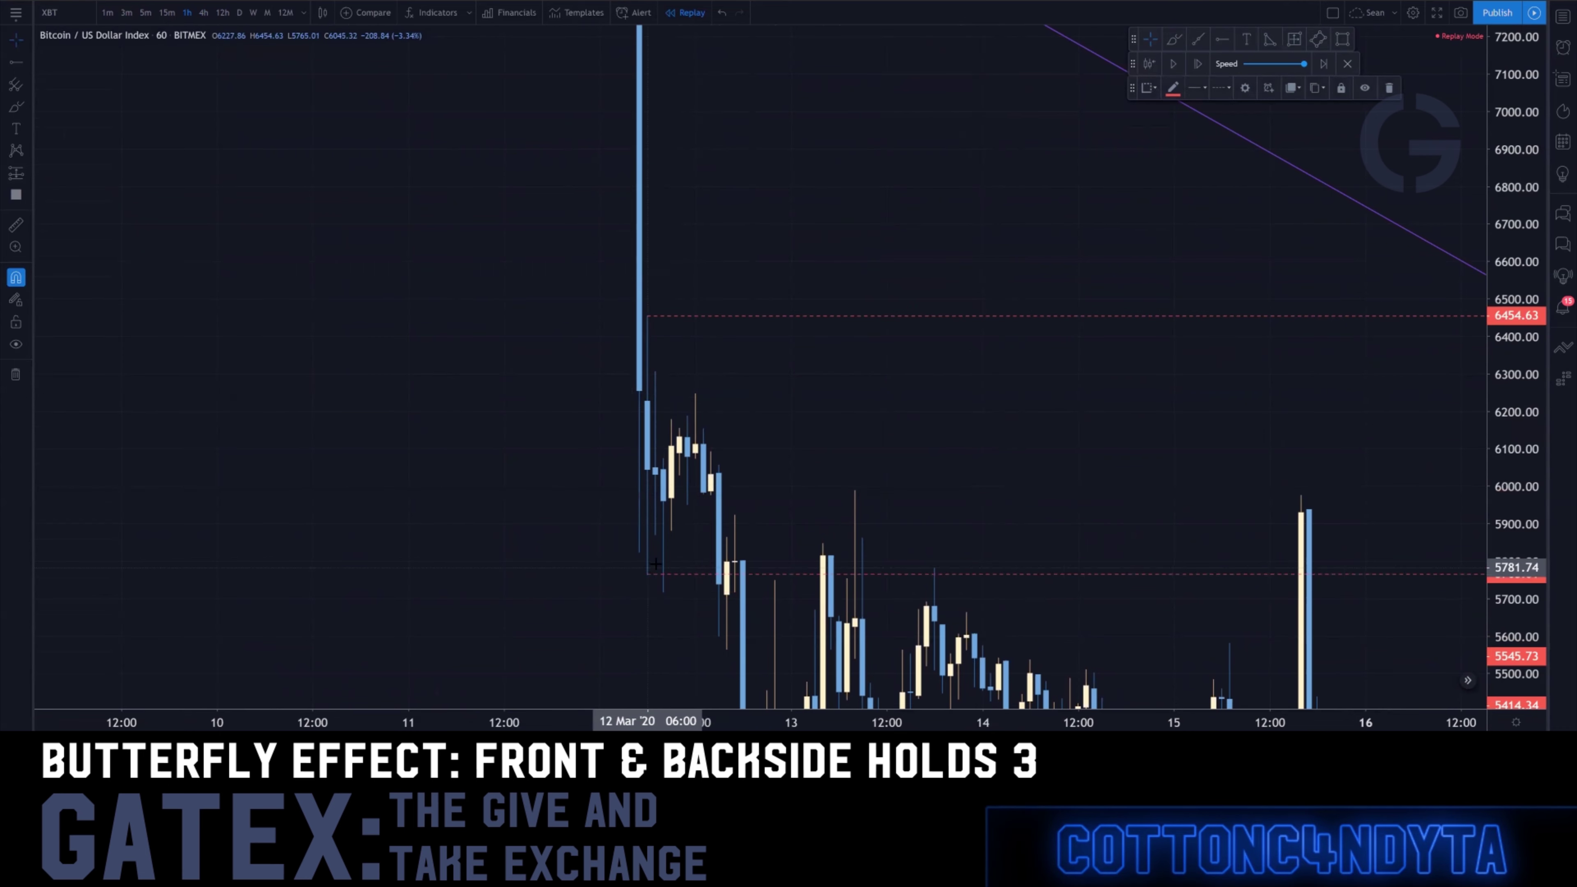
click(696, 458)
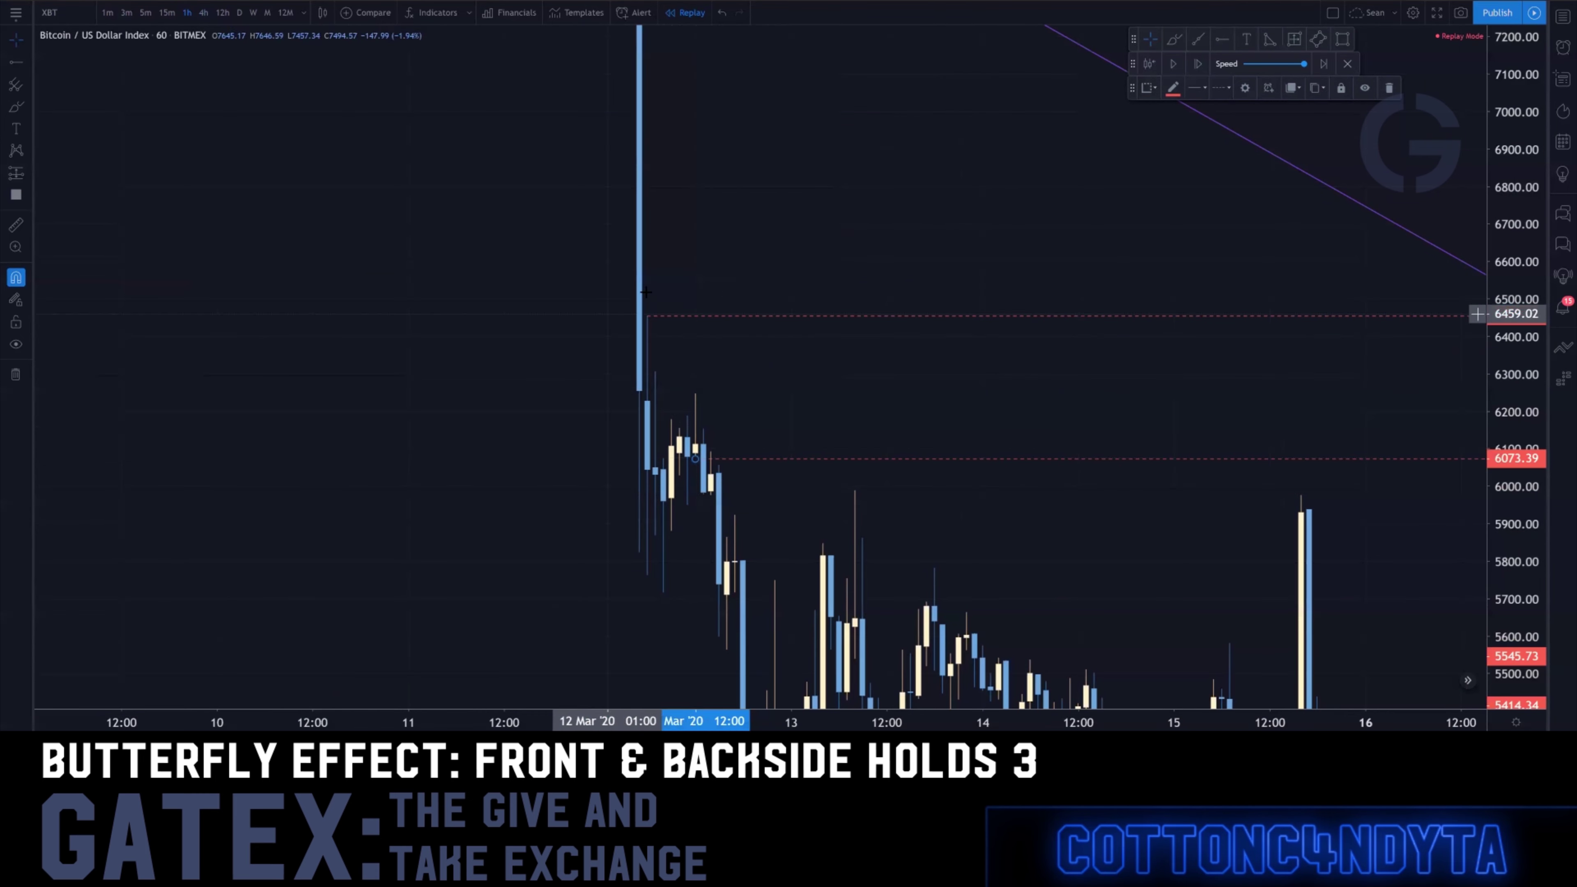
On 15-minute candles, move the upper ray to 6407.64 at 06:15 on 12 March and the lower one to 6265.05 at 15:45
click(166, 12)
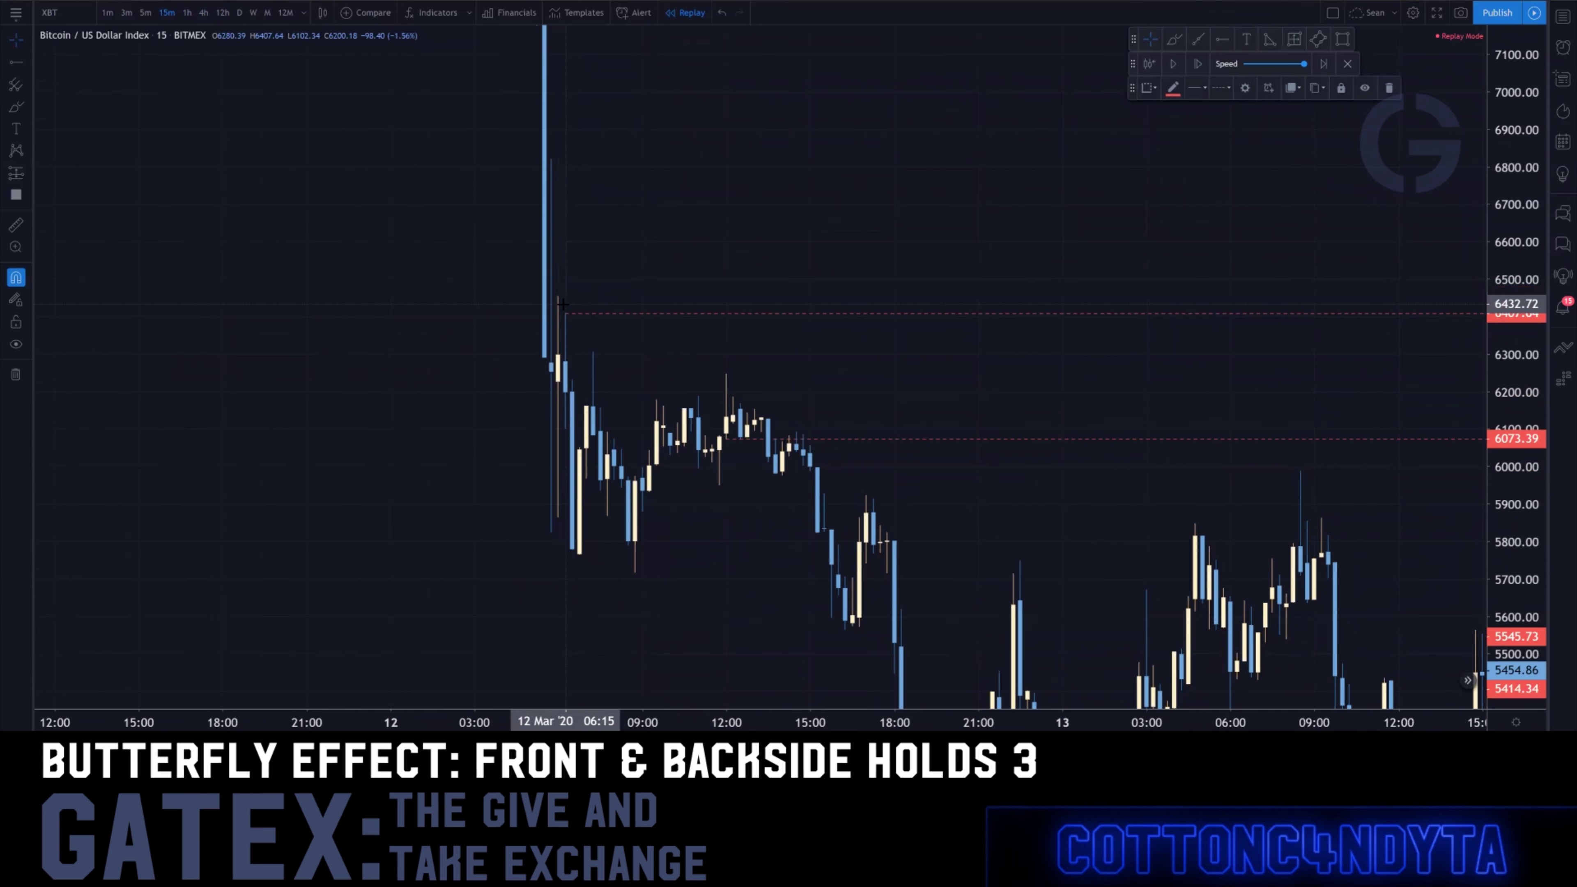
drag(563, 302, 565, 313)
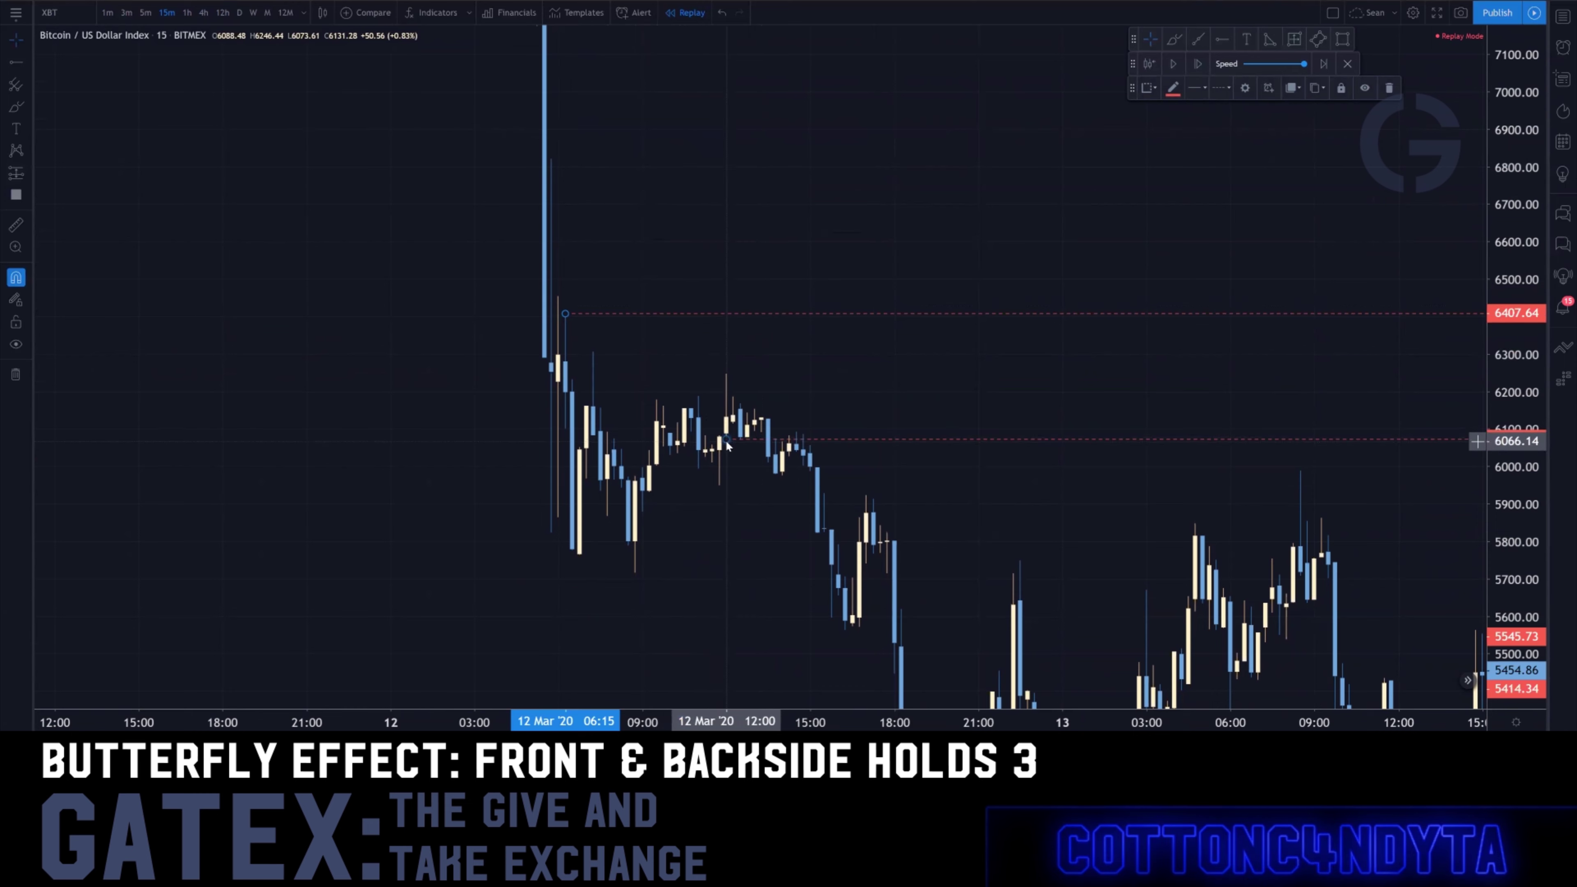
drag(618, 411, 557, 385)
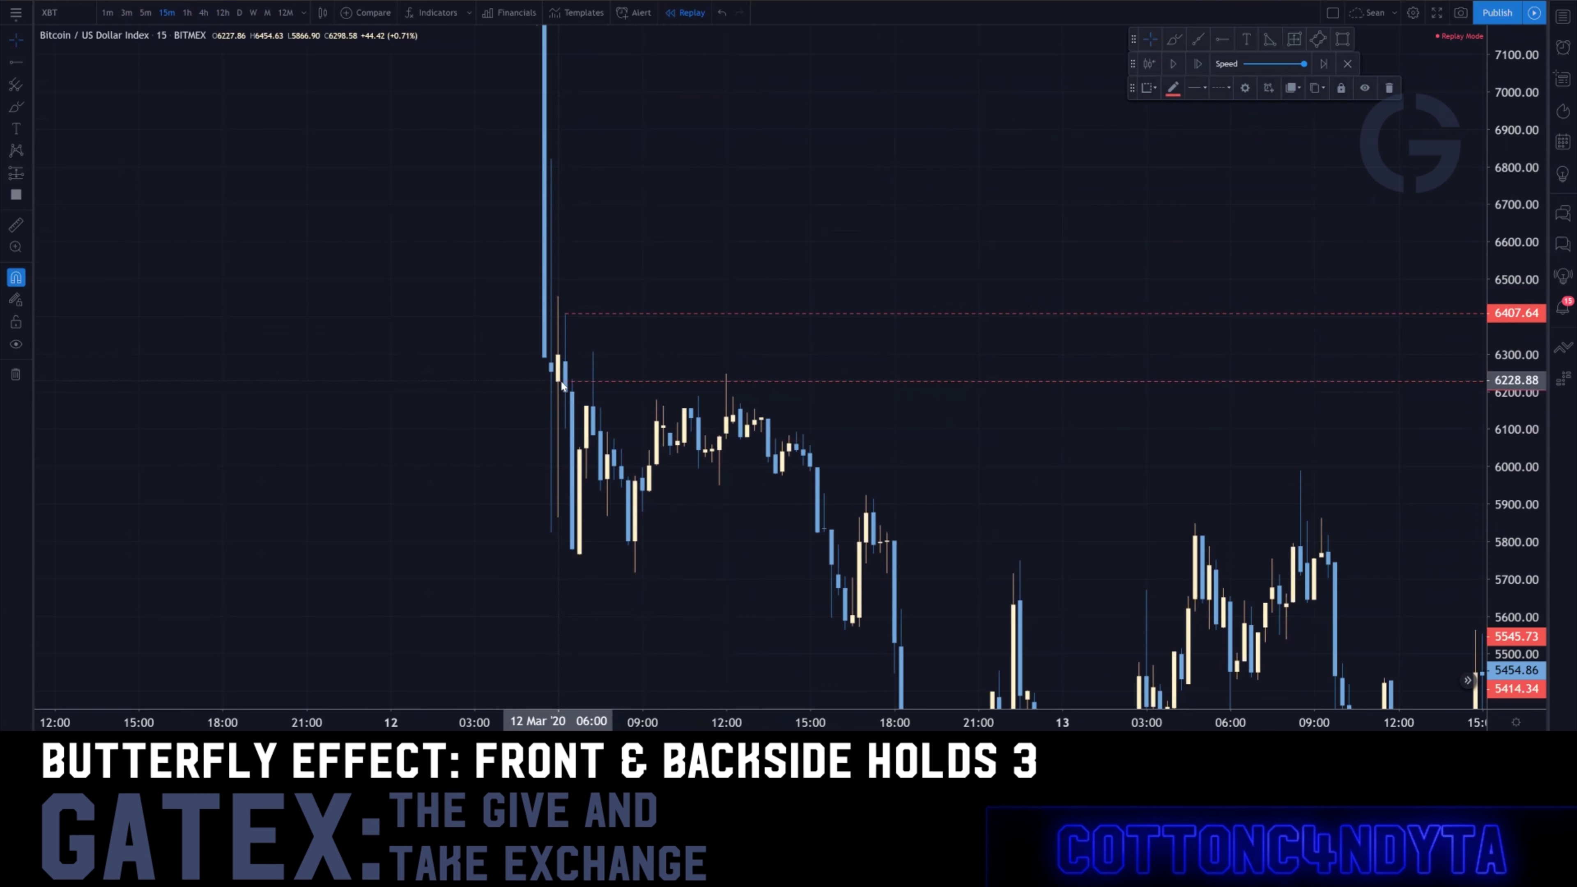
drag(561, 380, 831, 368)
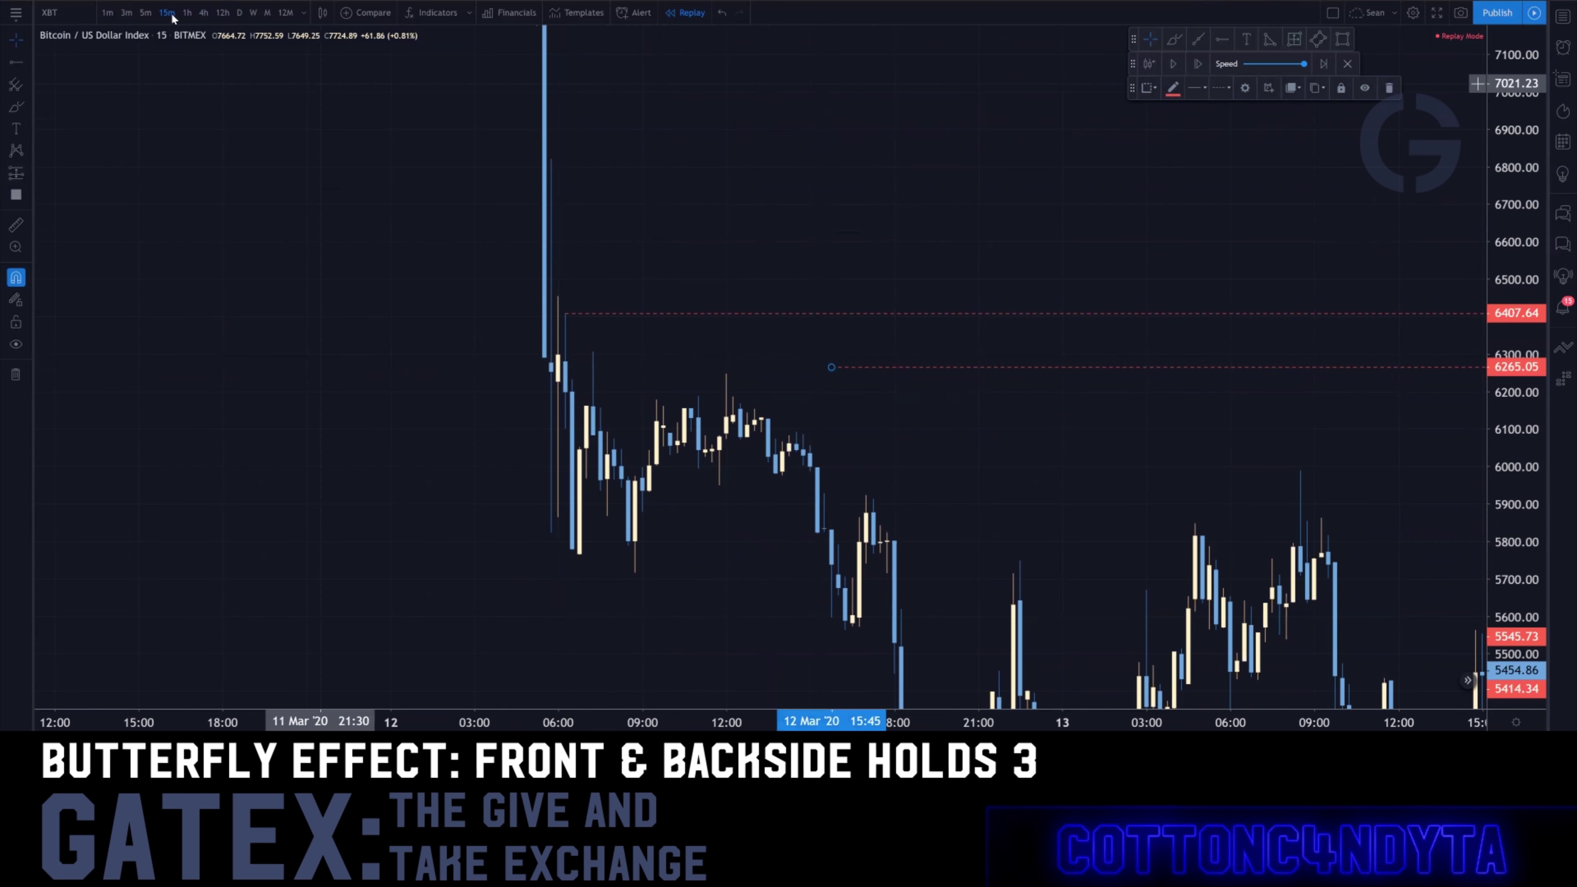
On one-hour candles, move the 6265.05 ray down to 6032.62 at 07:00 on 12 March
click(186, 13)
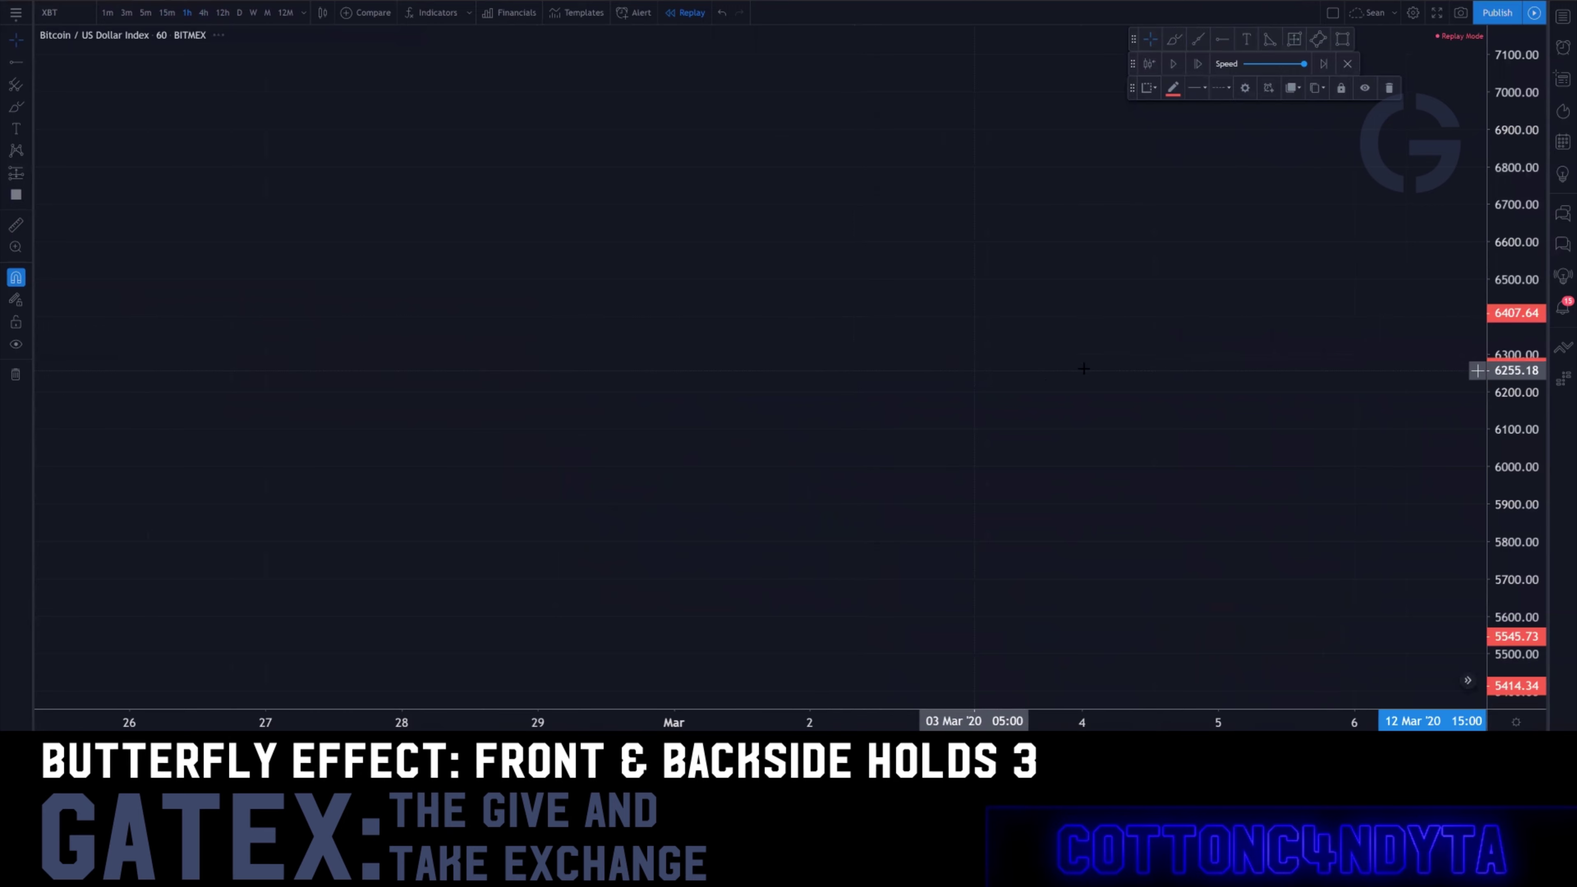
drag(1122, 369, 908, 418)
scroll(670, 325, up, 5)
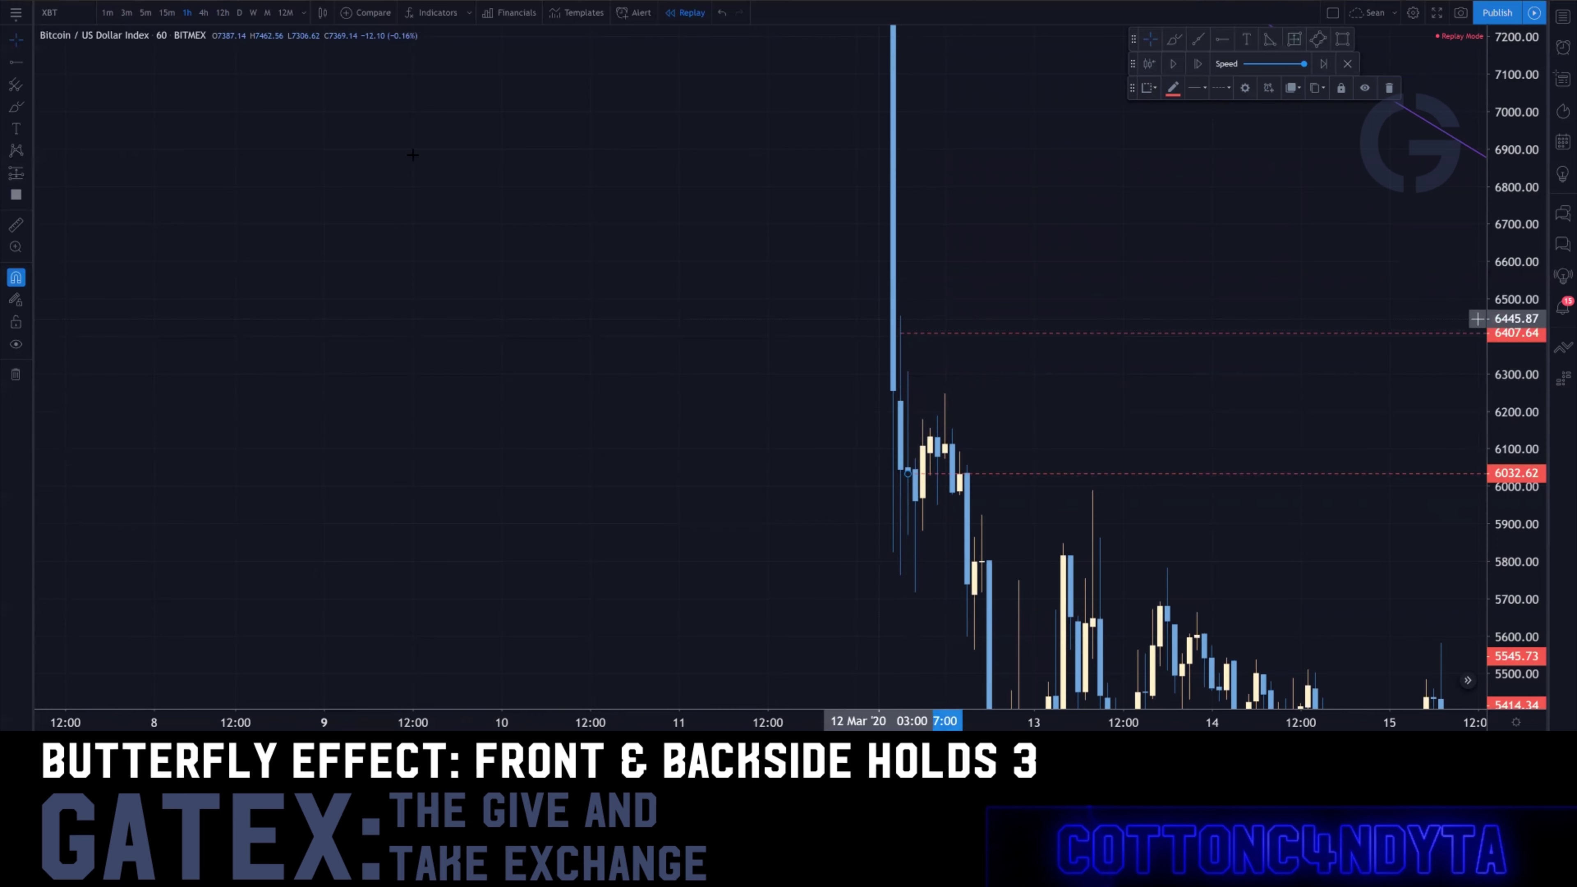
On five-minute candles, move the 6032.62 ray up to 6280.39 on 12 March
click(145, 13)
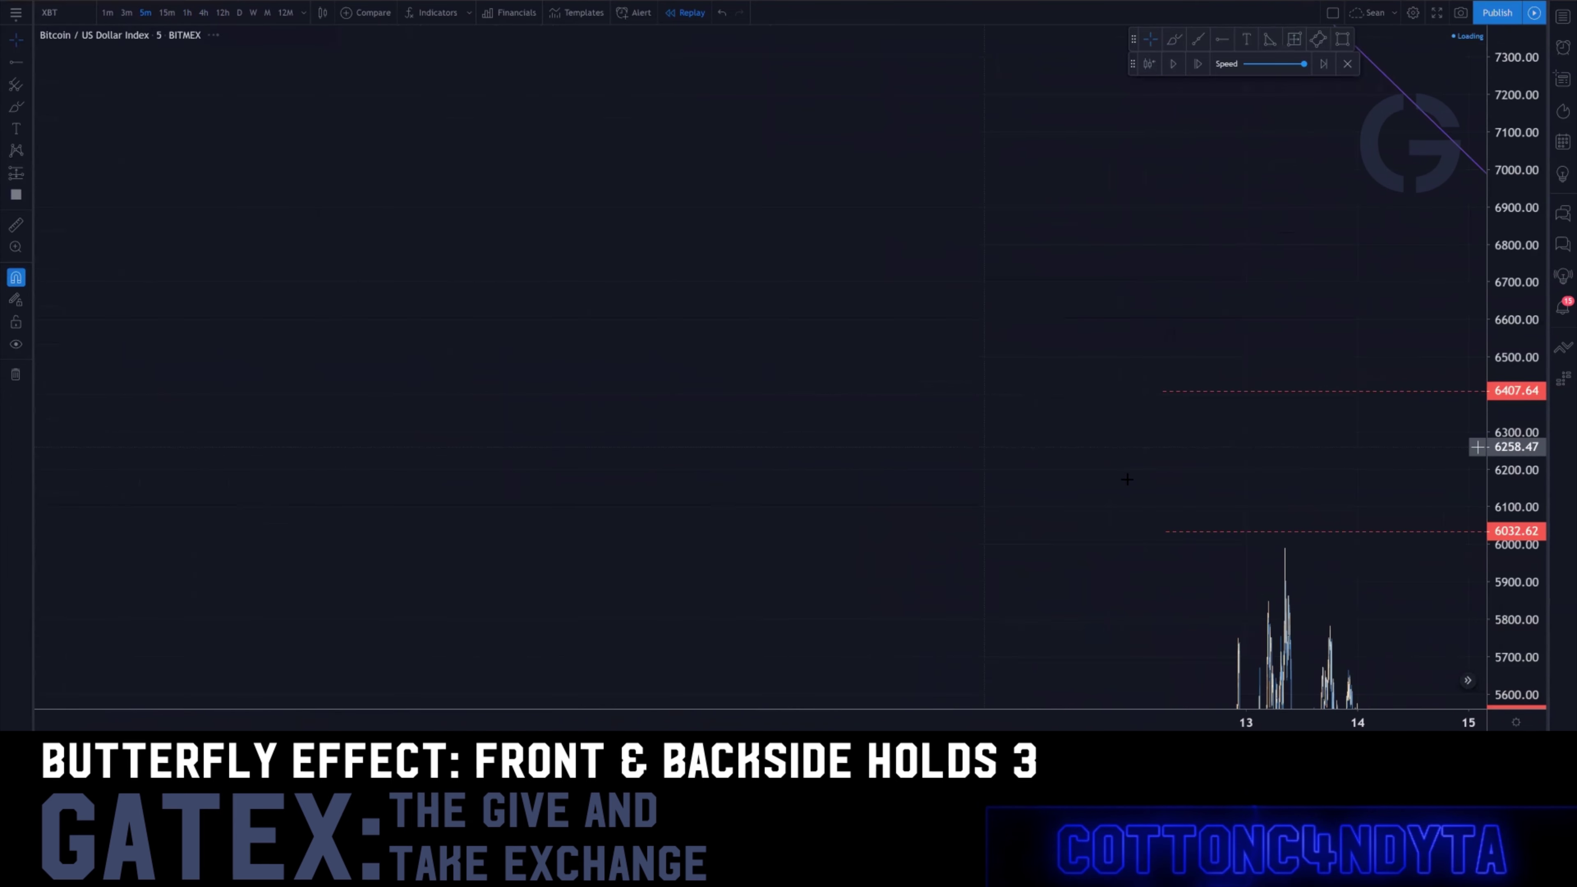
scroll(1202, 487, up, 15)
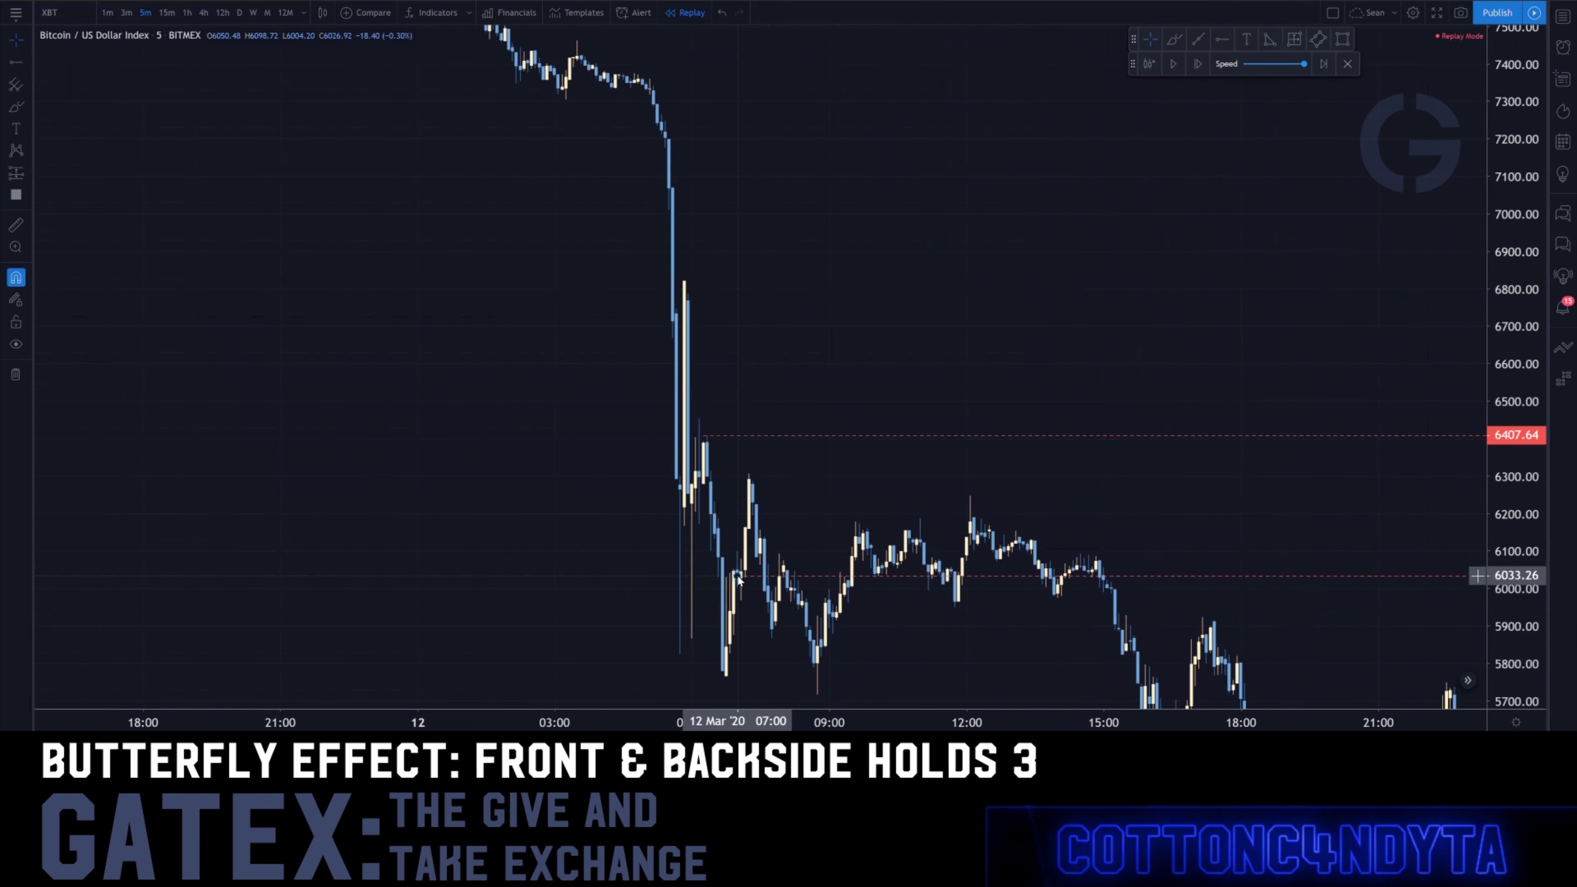
click(702, 497)
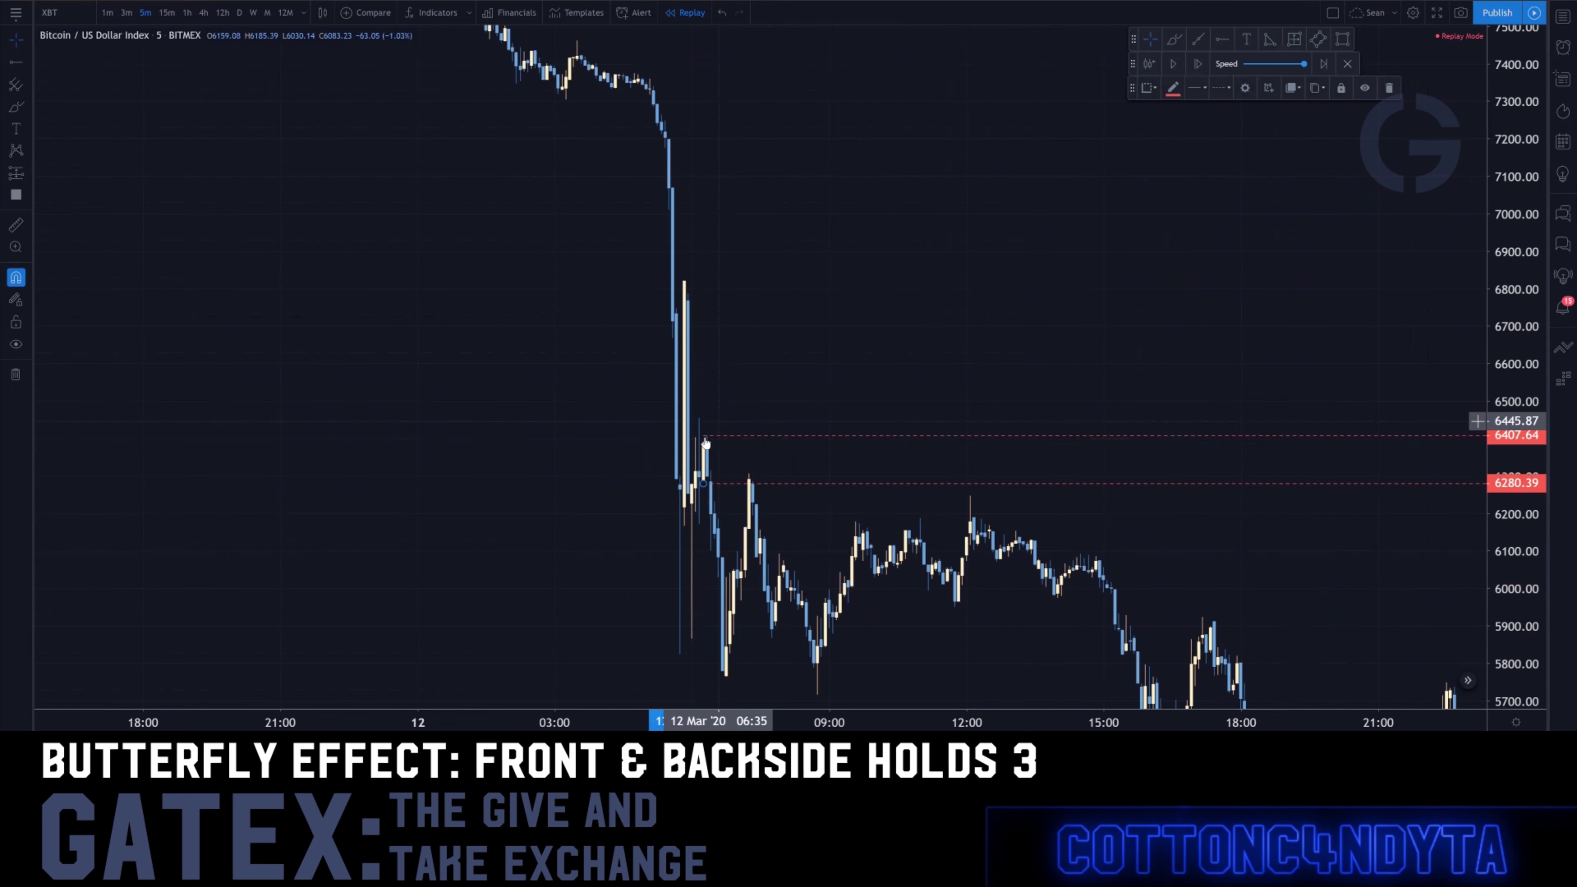
Invert the price scale and restart the replay from the 12 March candle at about 06:40
drag(728, 201, 594, 312)
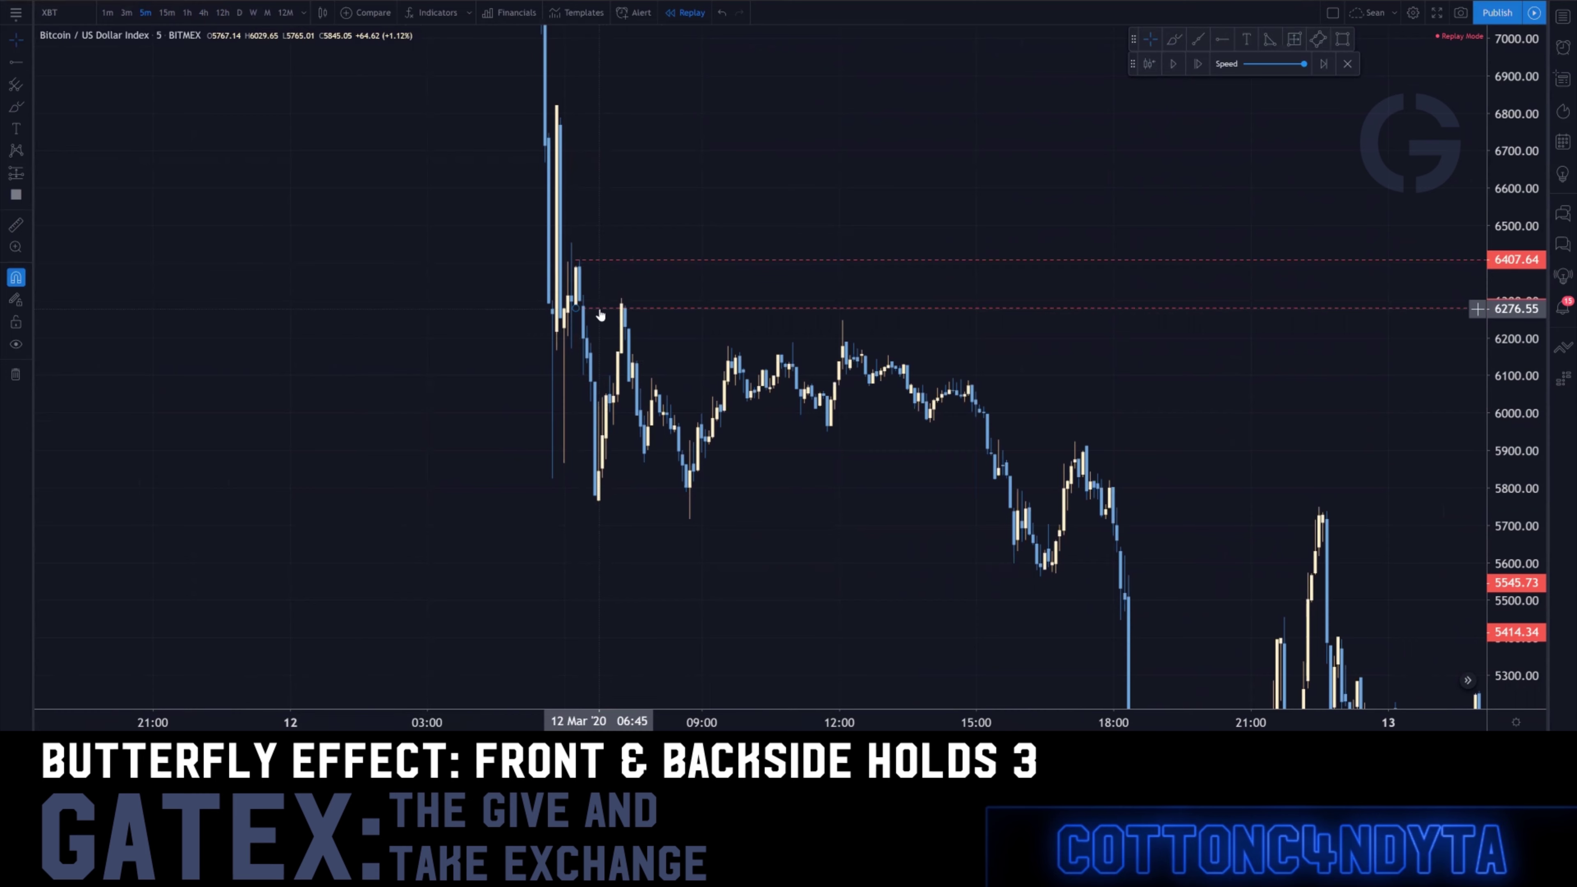
key(alt+i)
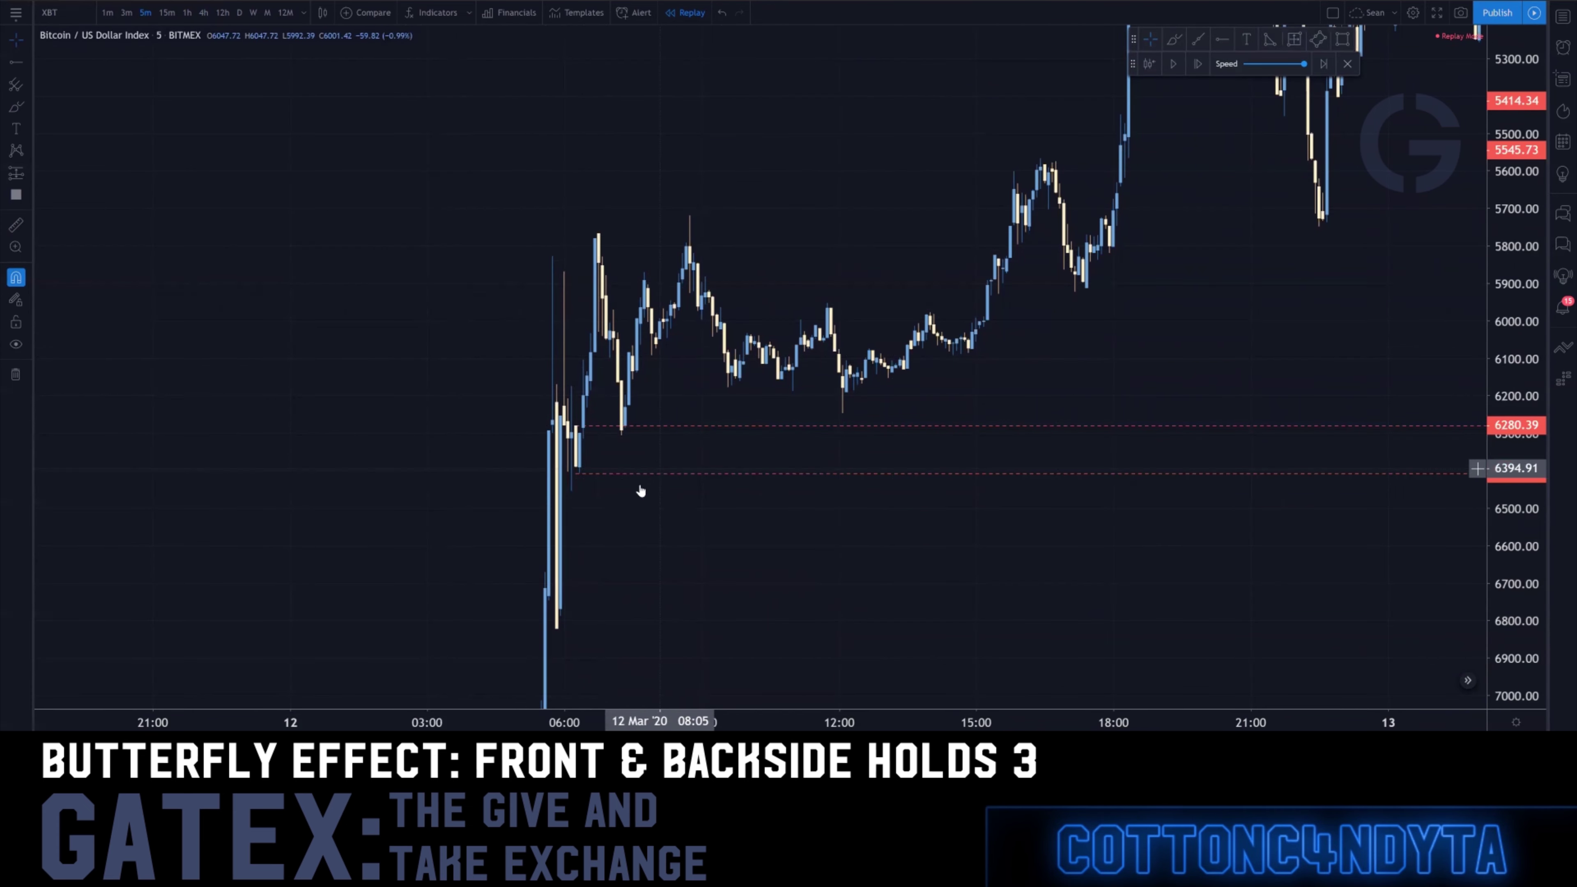
scroll(472, 547, up, 5)
drag(493, 534, 1090, 568)
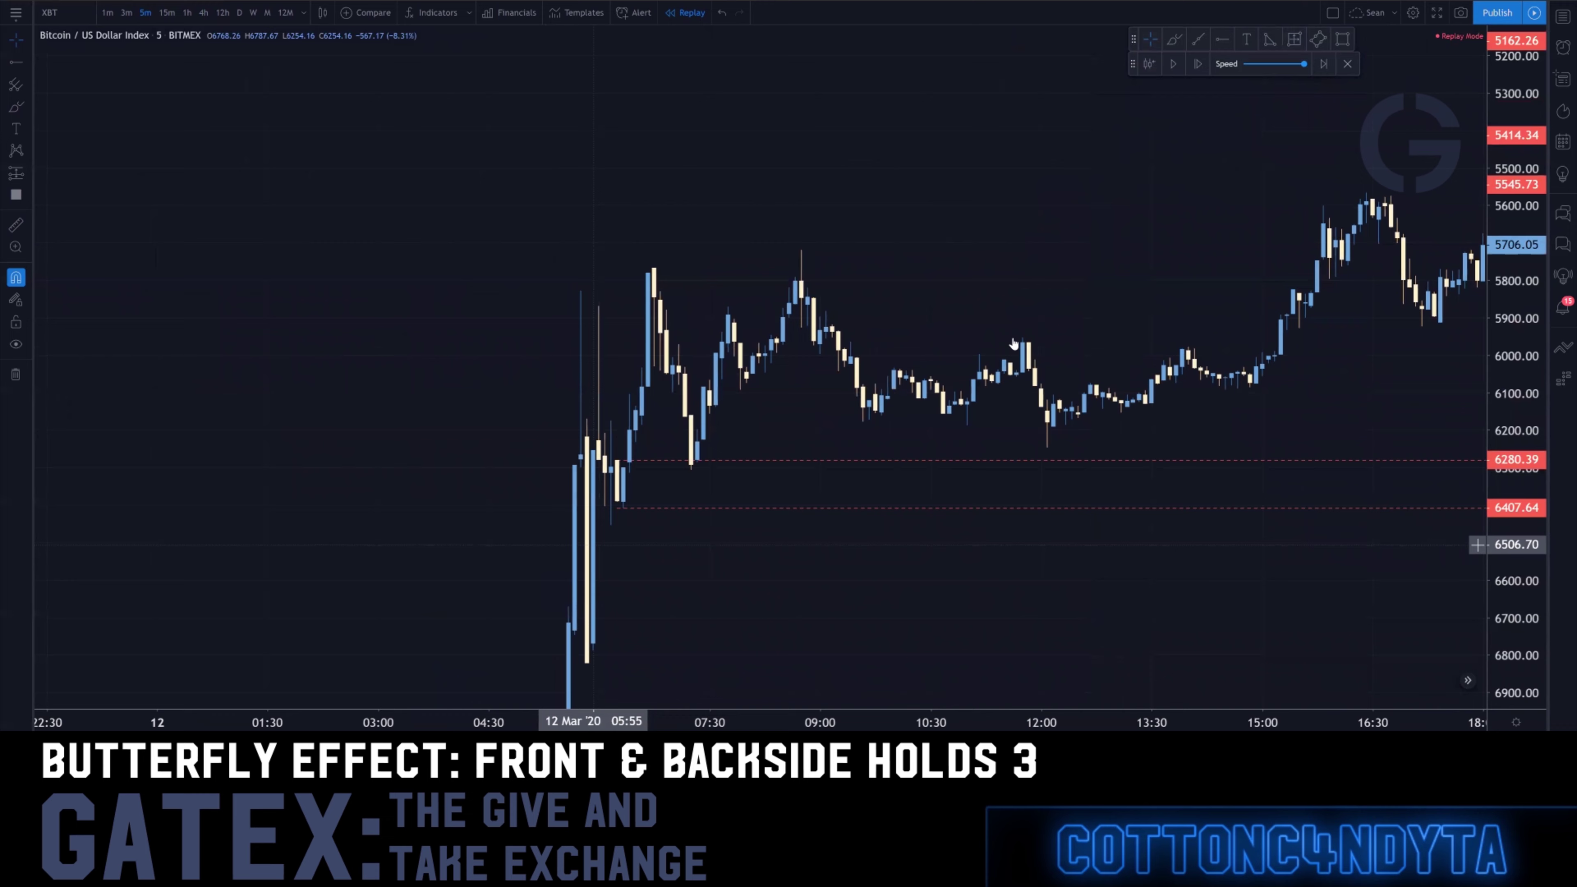
click(1149, 63)
click(654, 317)
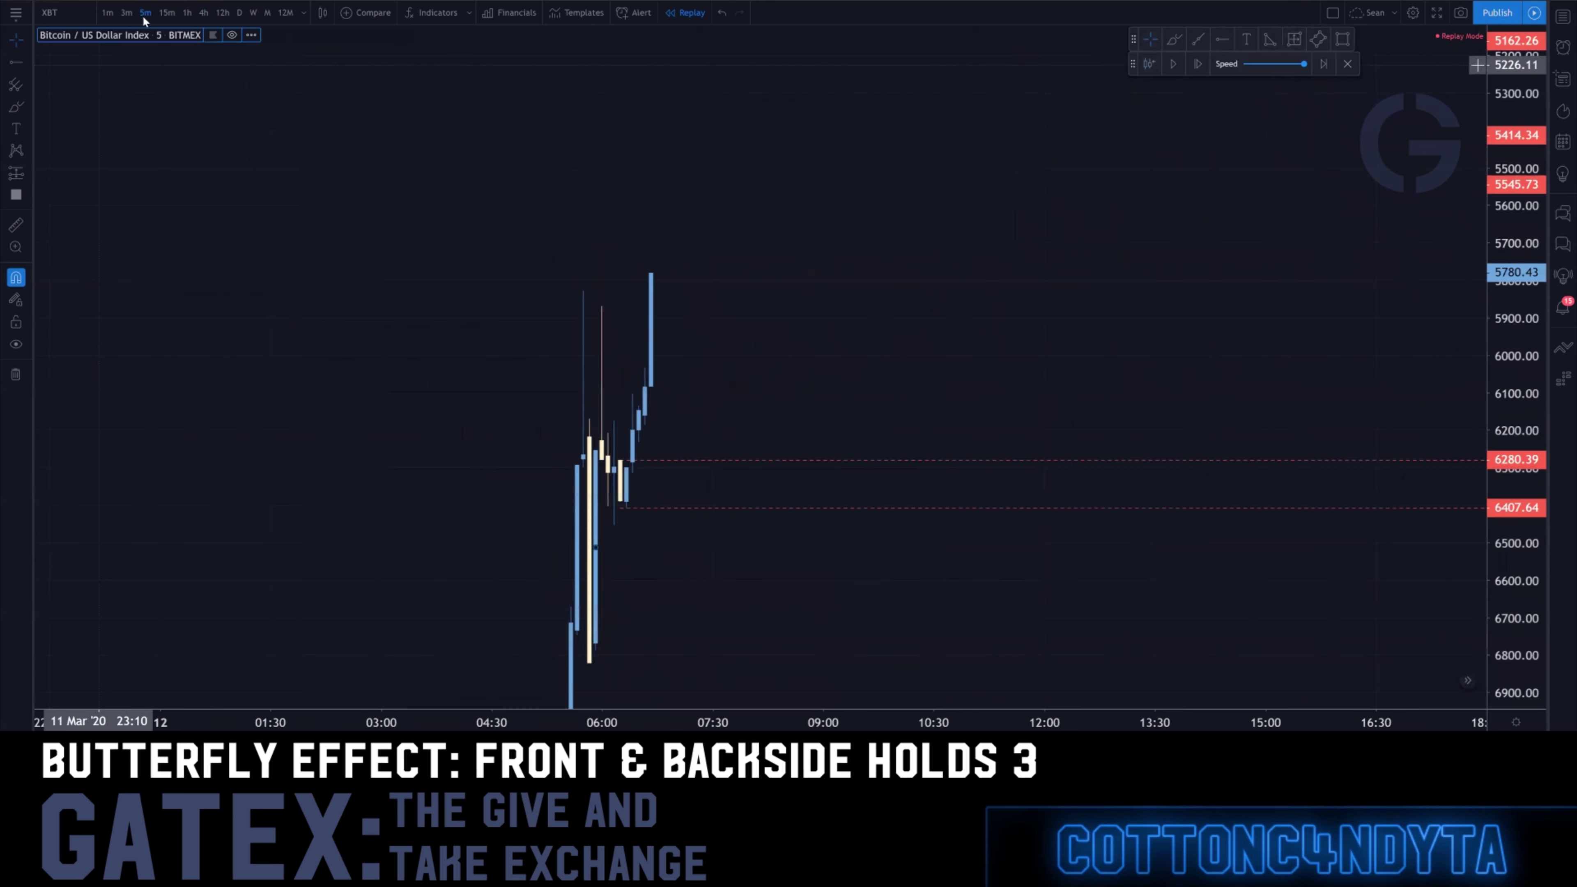
On three-minute candles, move the 6280.39 ray to 6301.00 at 06:18 on 12 March
click(126, 12)
drag(1164, 444, 574, 401)
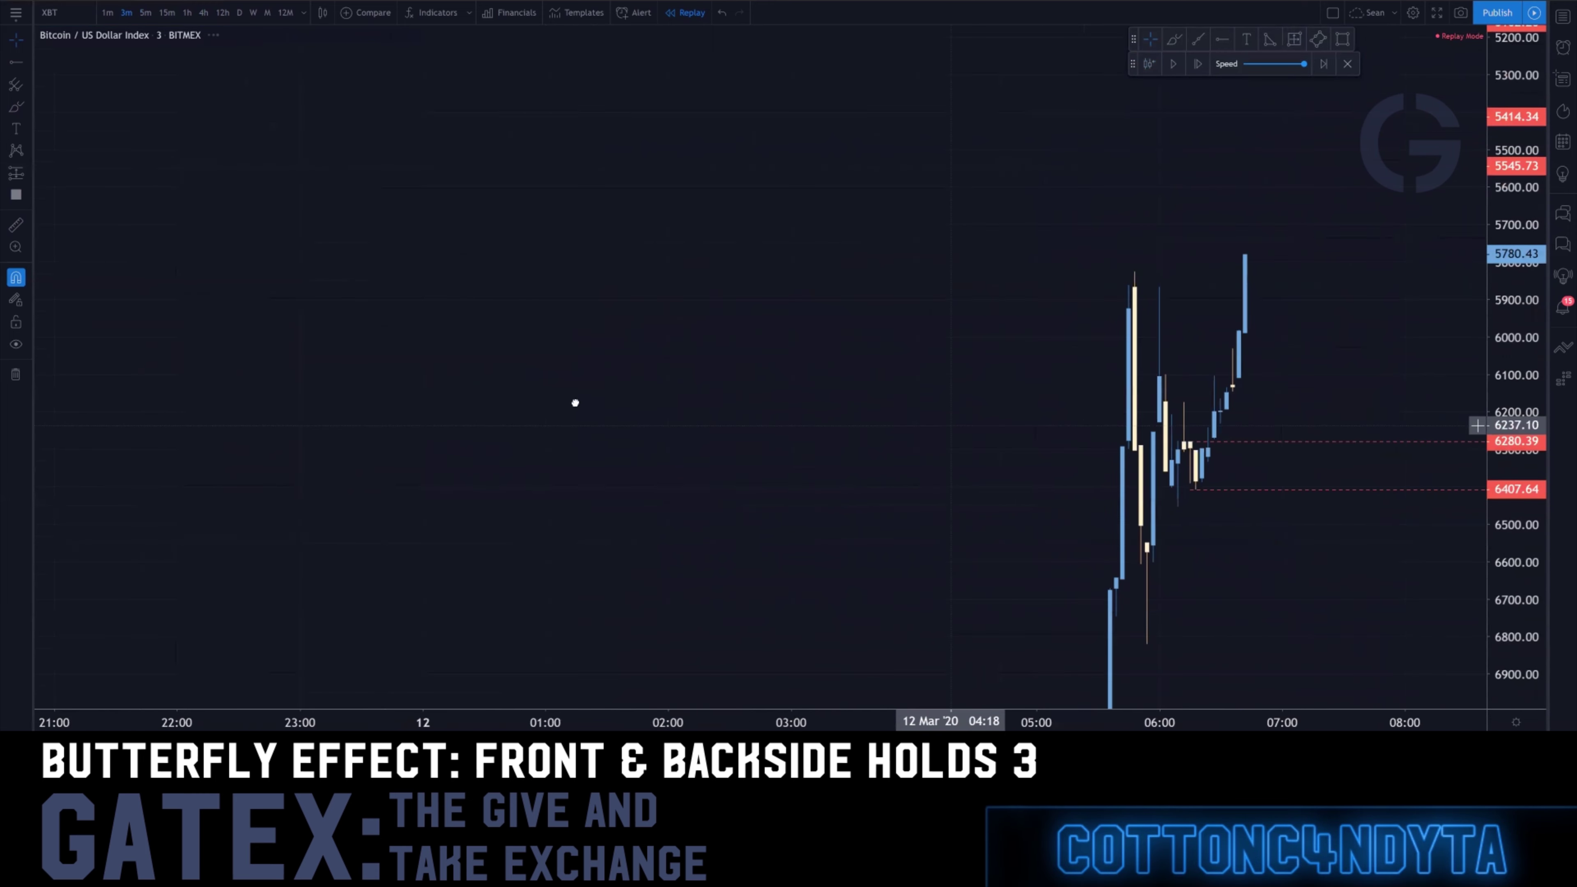
click(829, 418)
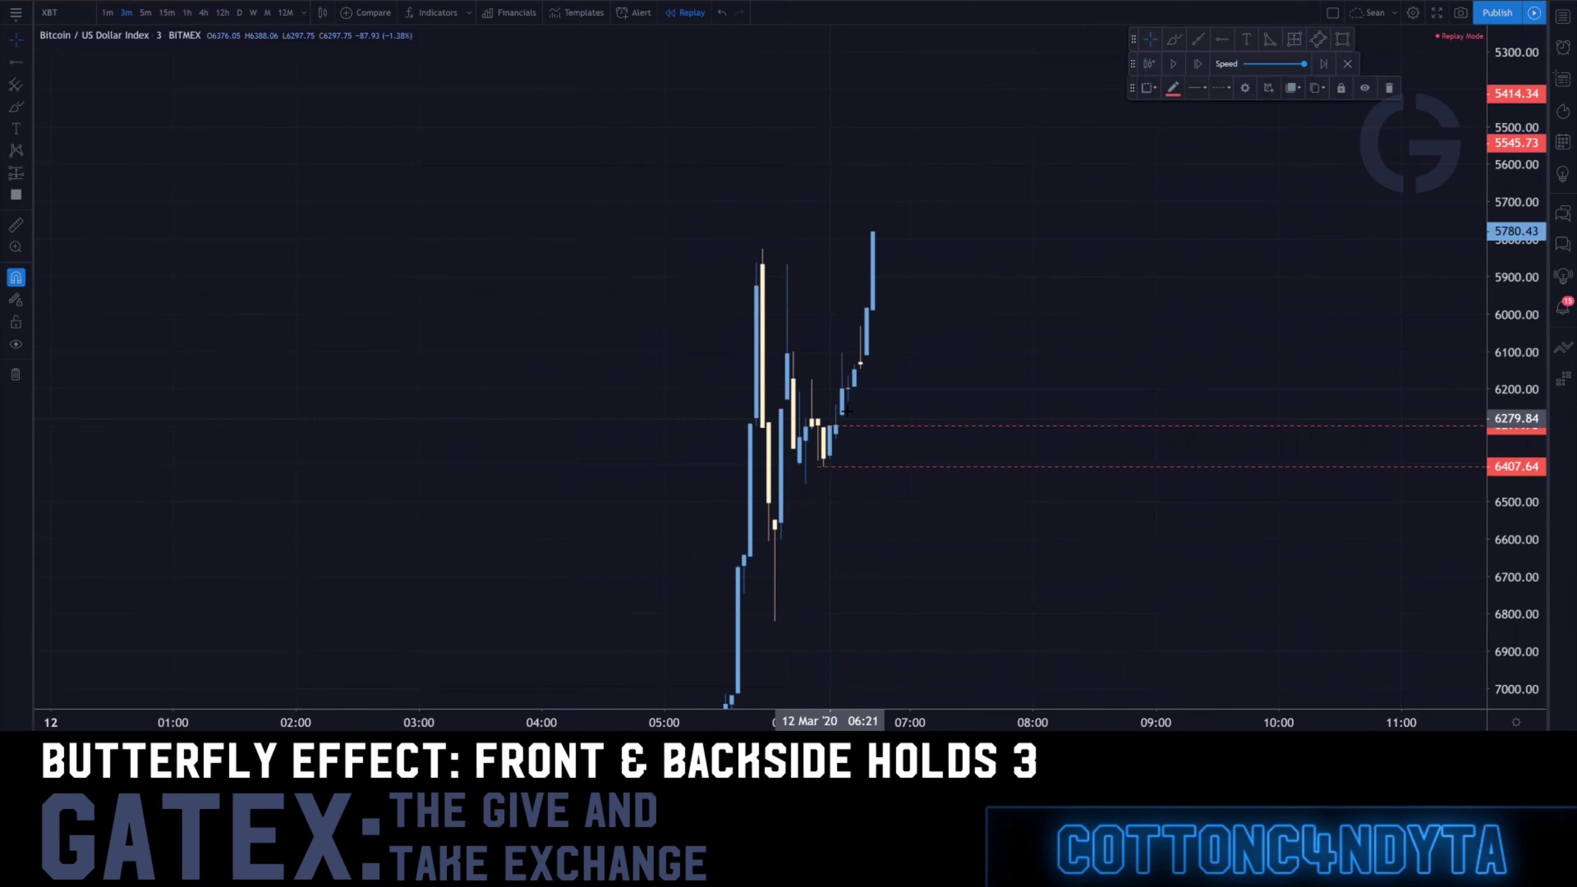
click(1009, 383)
drag(824, 426, 826, 421)
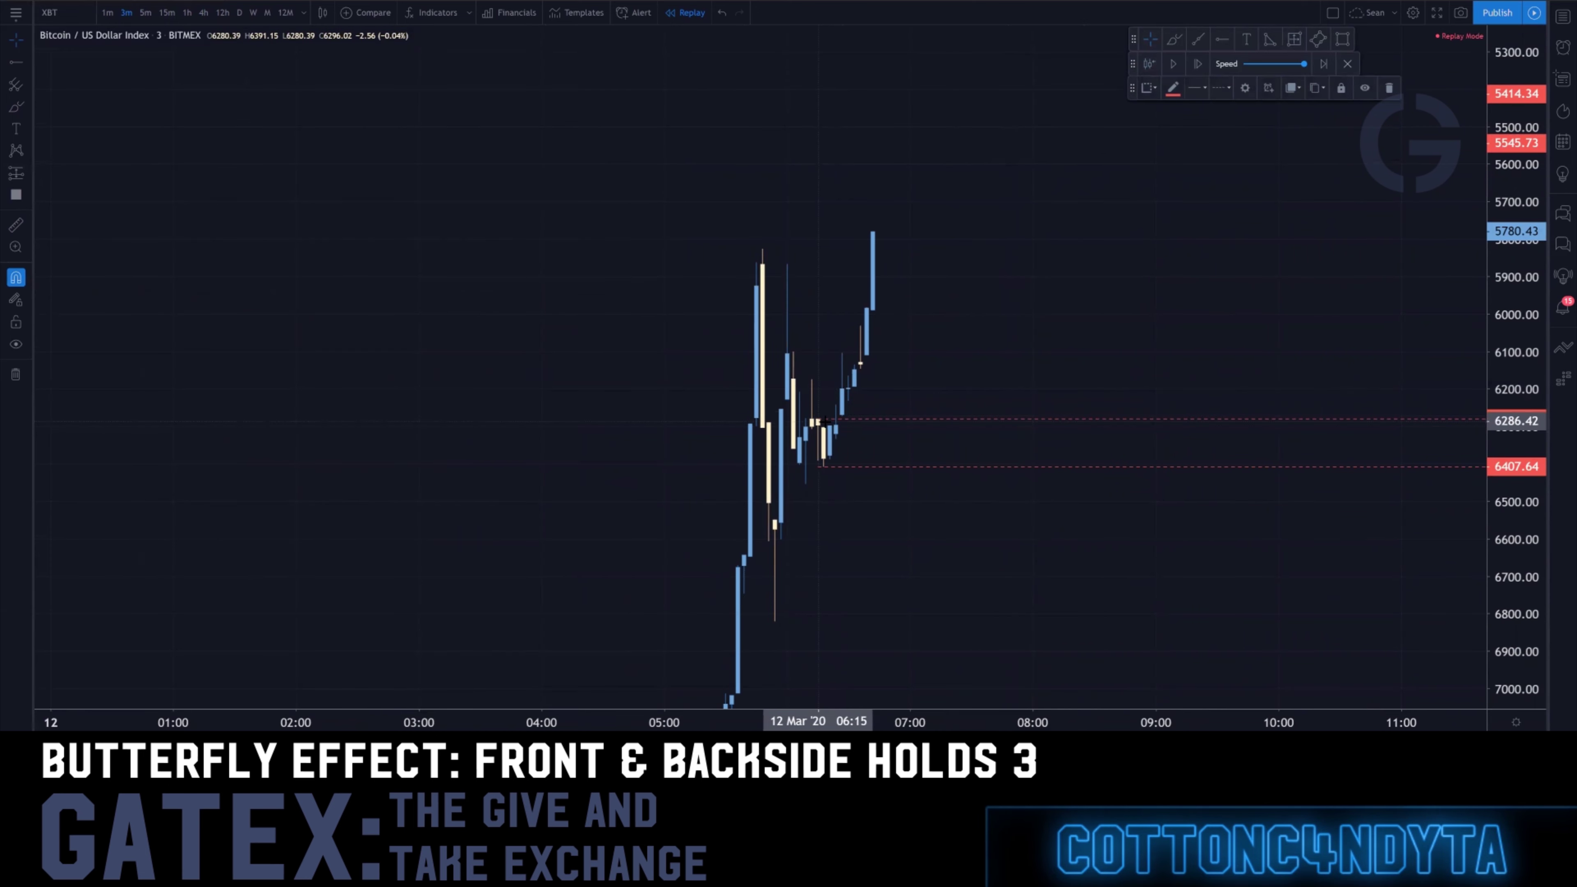
click(1048, 357)
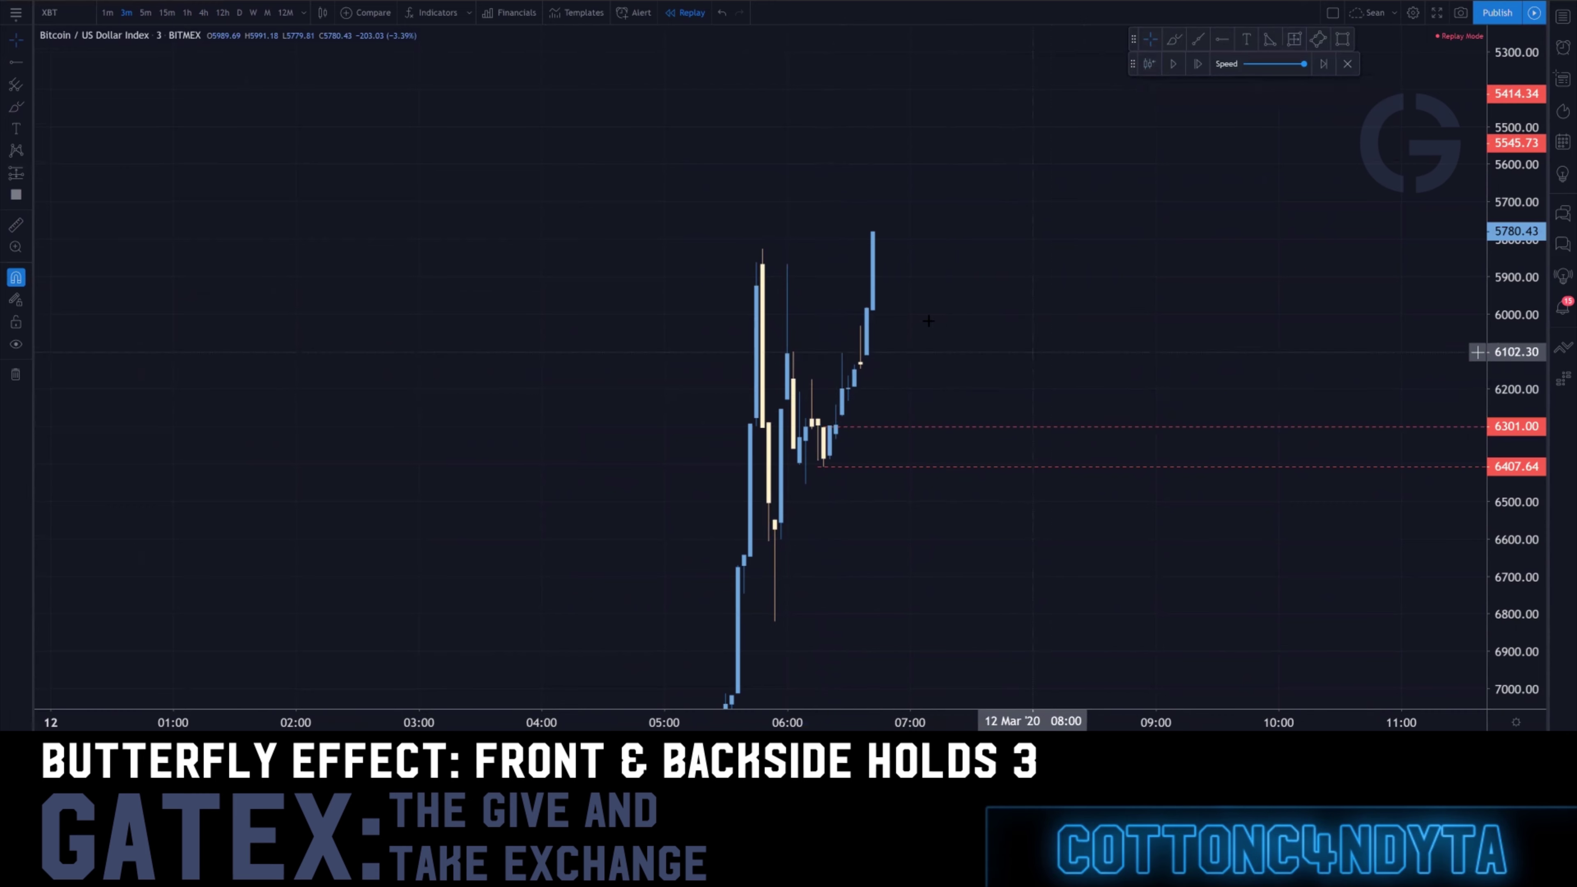
On one-minute candles, add another horizontal ray at 6240.56, starting at 06:14 on 12 March
click(106, 12)
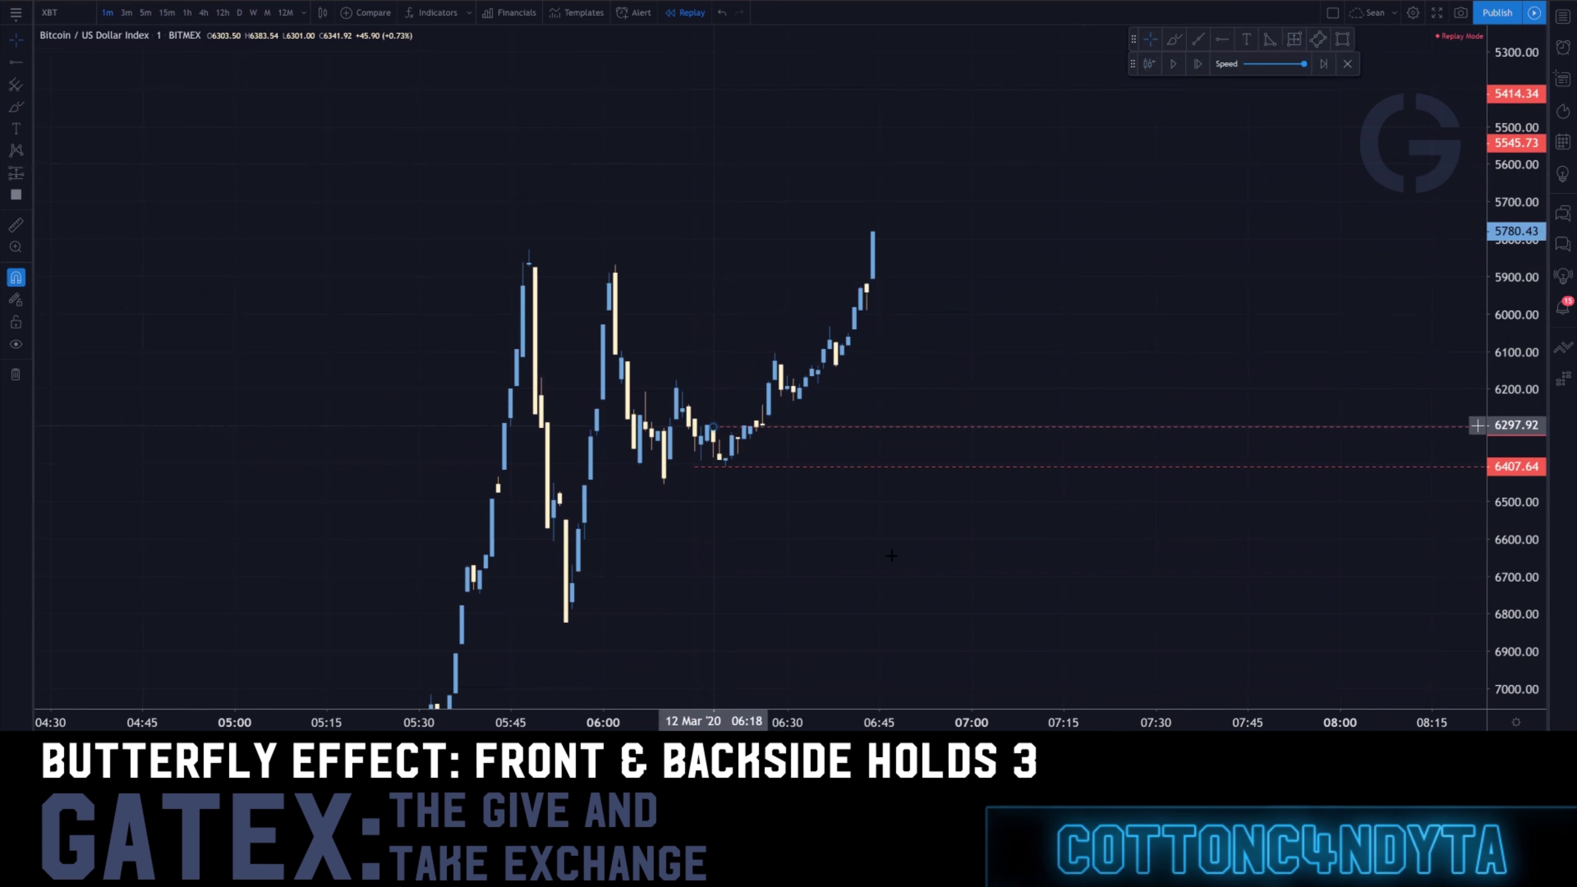
click(715, 404)
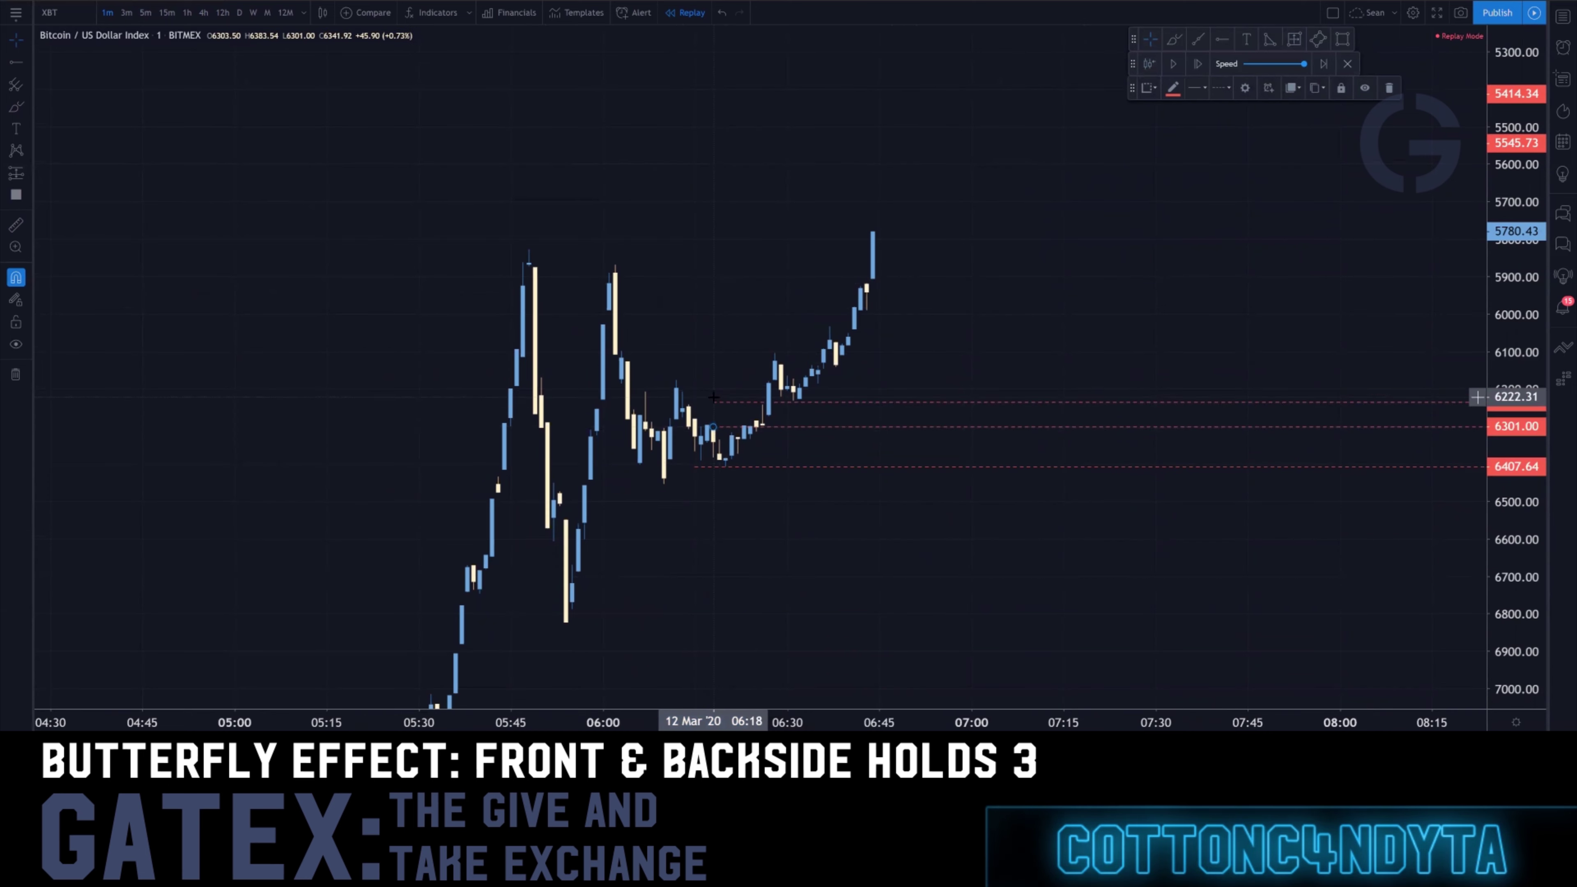
drag(711, 404, 687, 400)
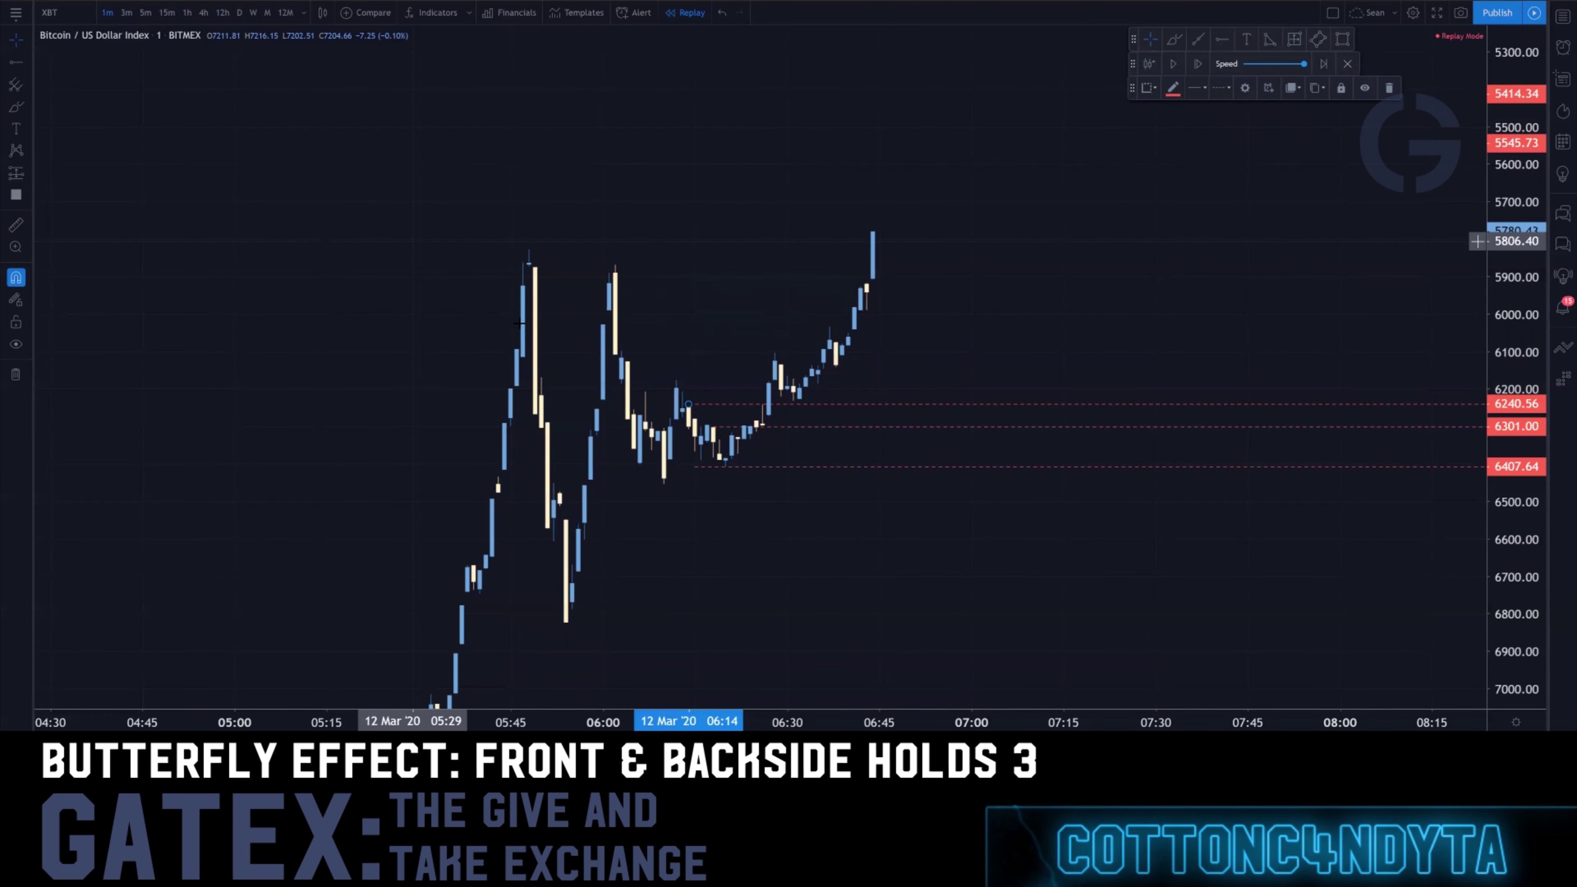
Return to one-hour candles and exit replay mode, staying on the chart page
click(188, 13)
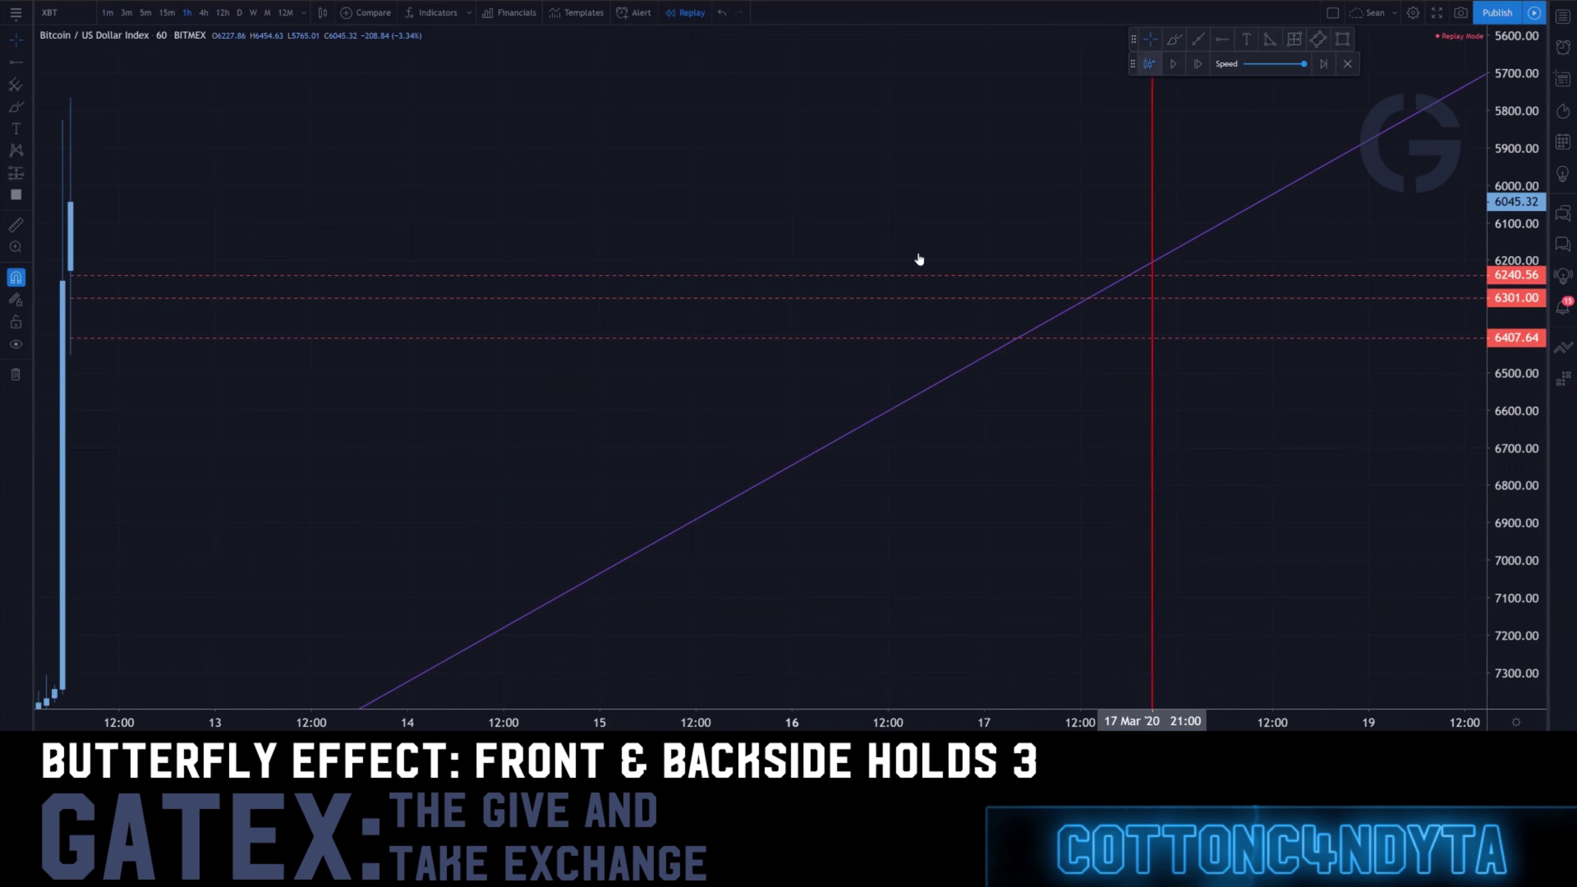
click(690, 6)
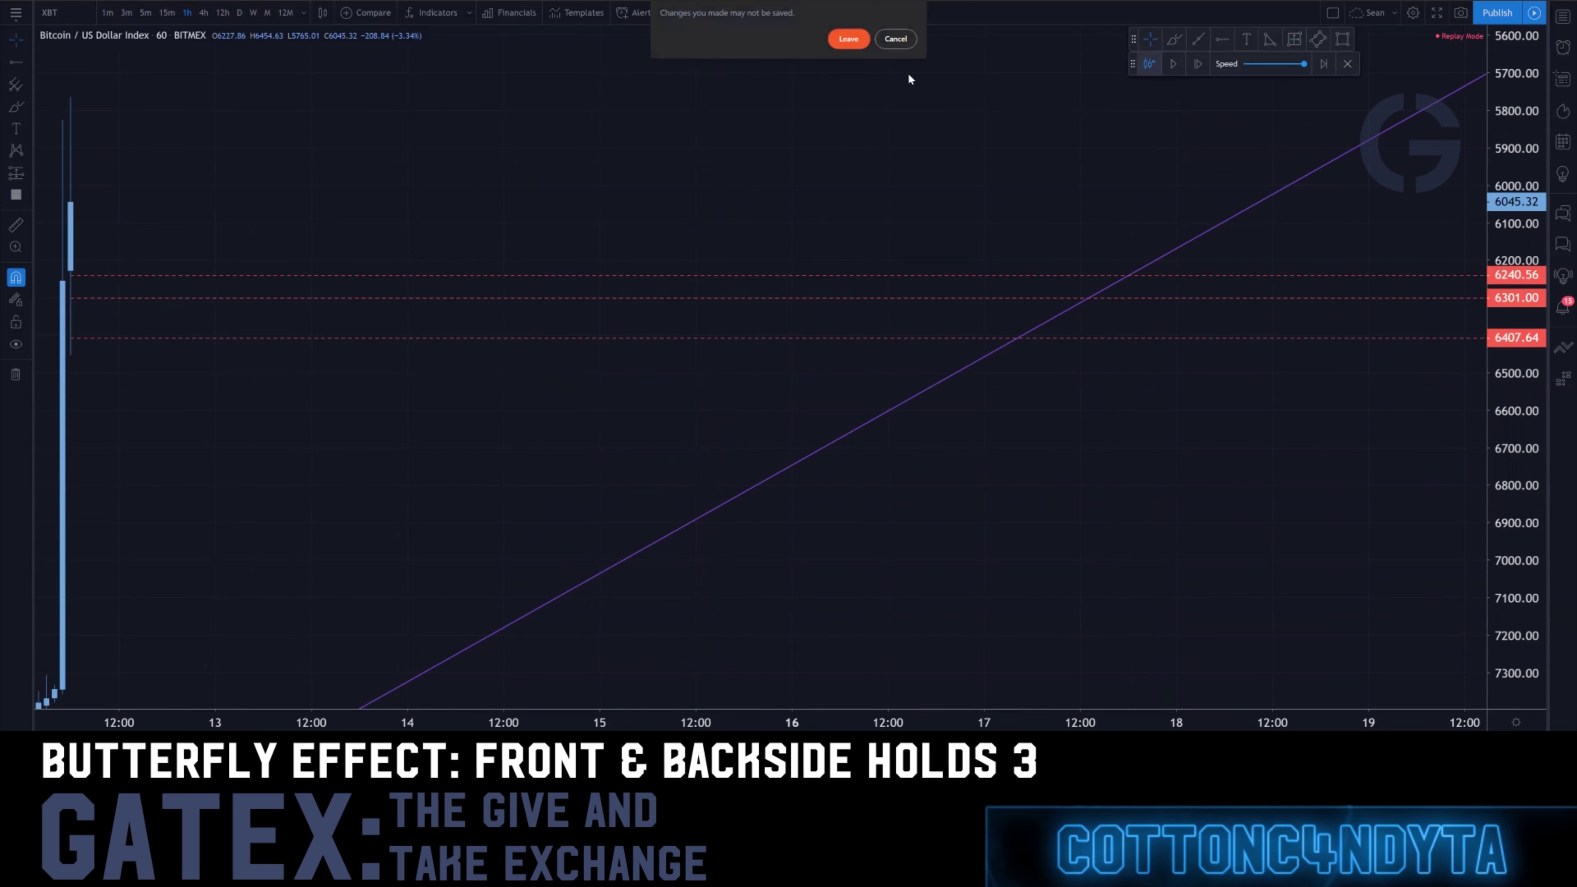
click(884, 44)
click(688, 8)
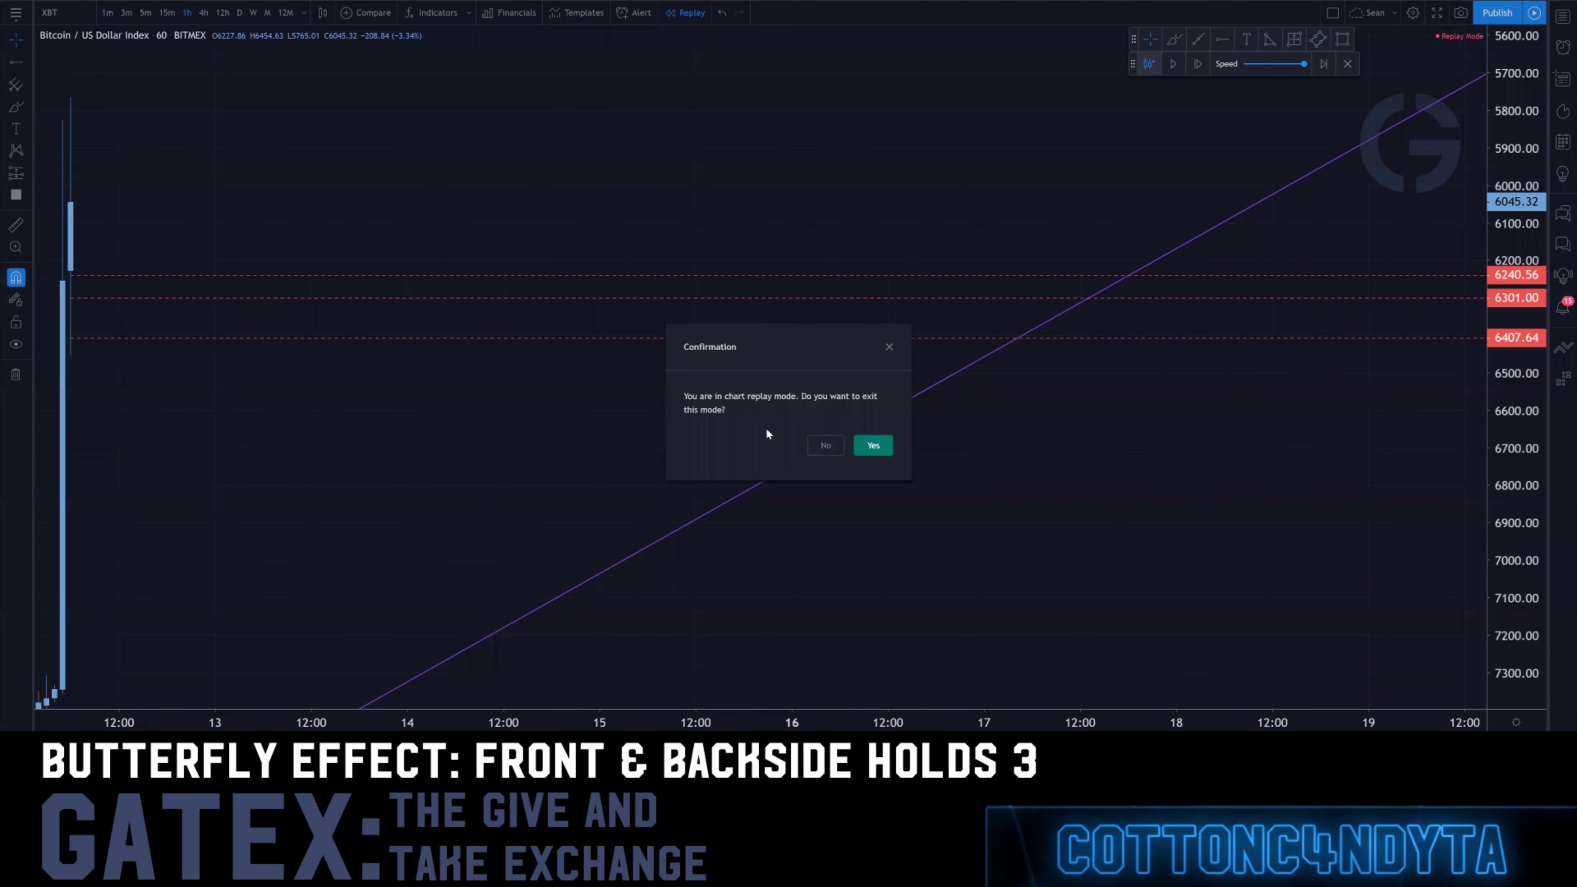
click(871, 445)
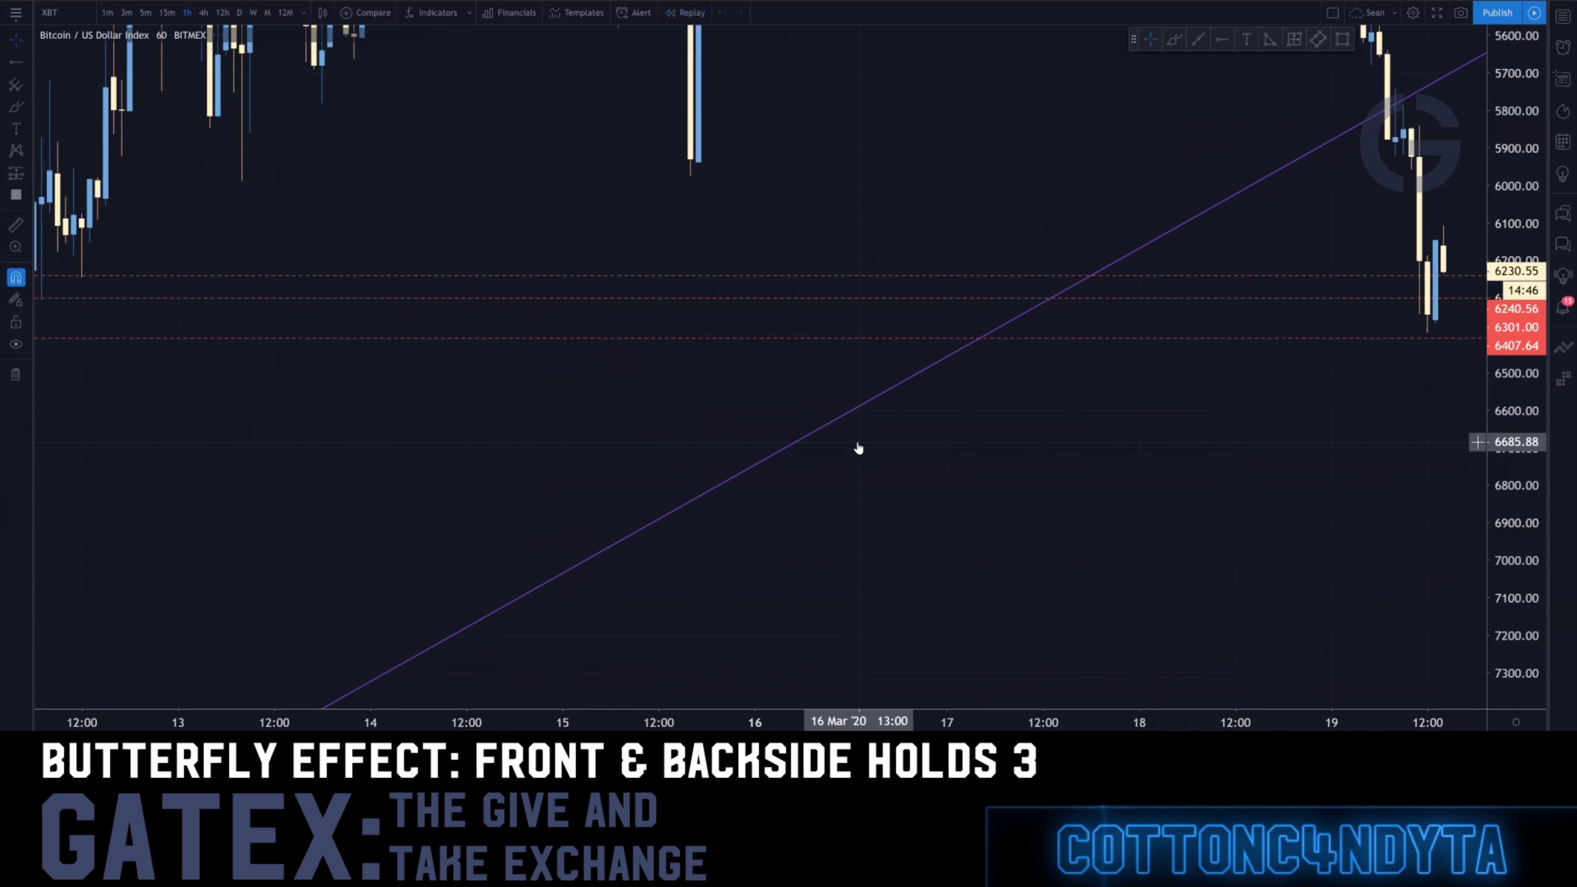
Turn off the inverted price scale and show the 19 March price action on three-minute candles
scroll(1137, 482, up, 1)
drag(920, 262, 762, 308)
key(alt+i)
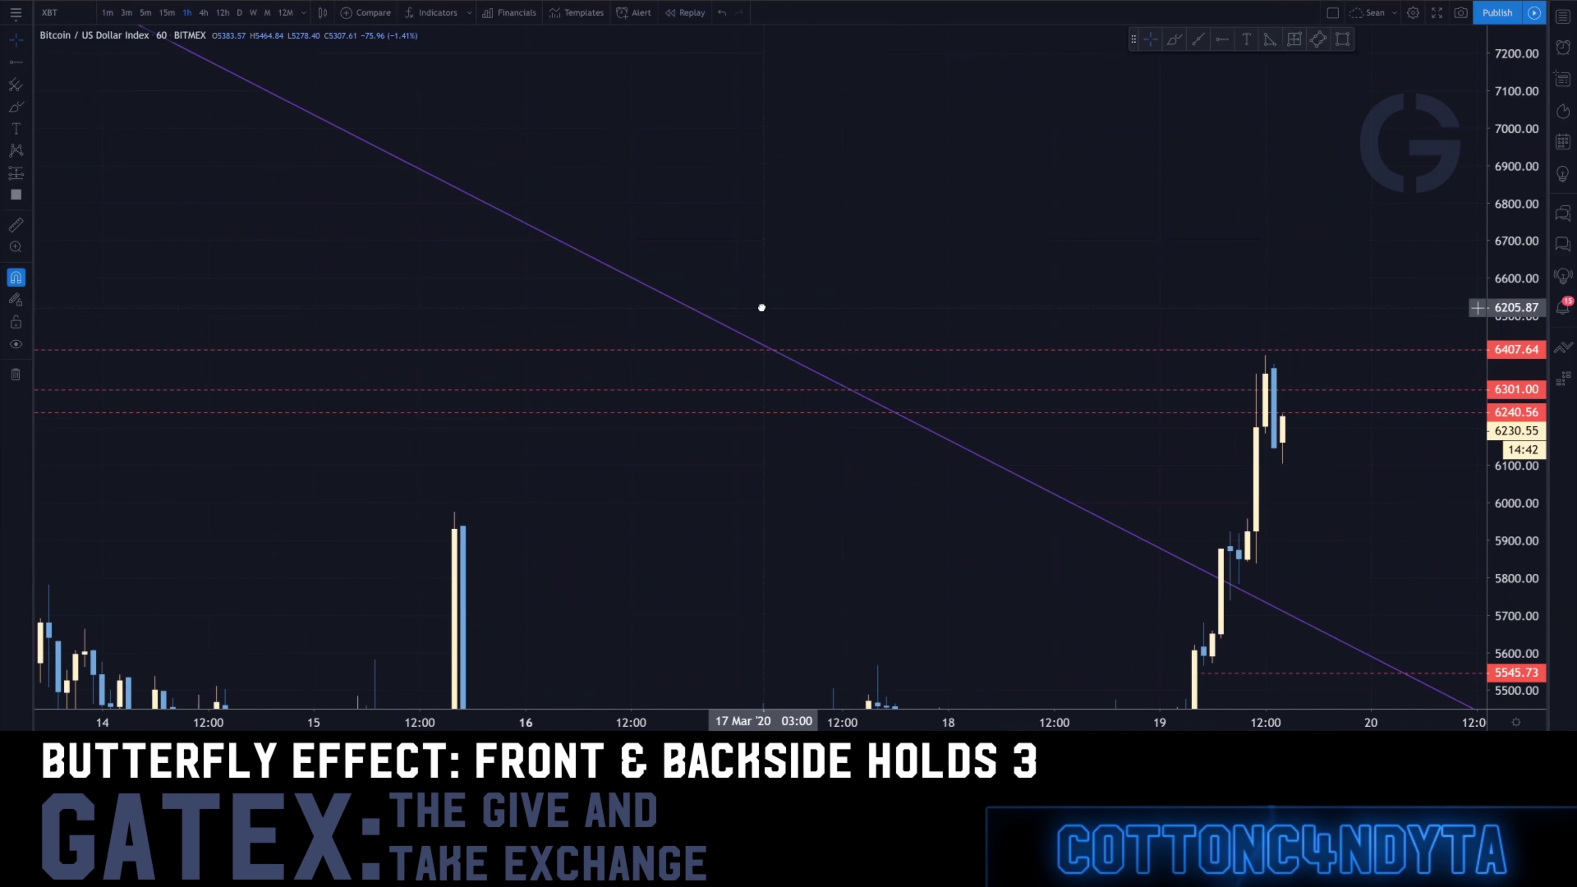
scroll(1217, 391, up, 3)
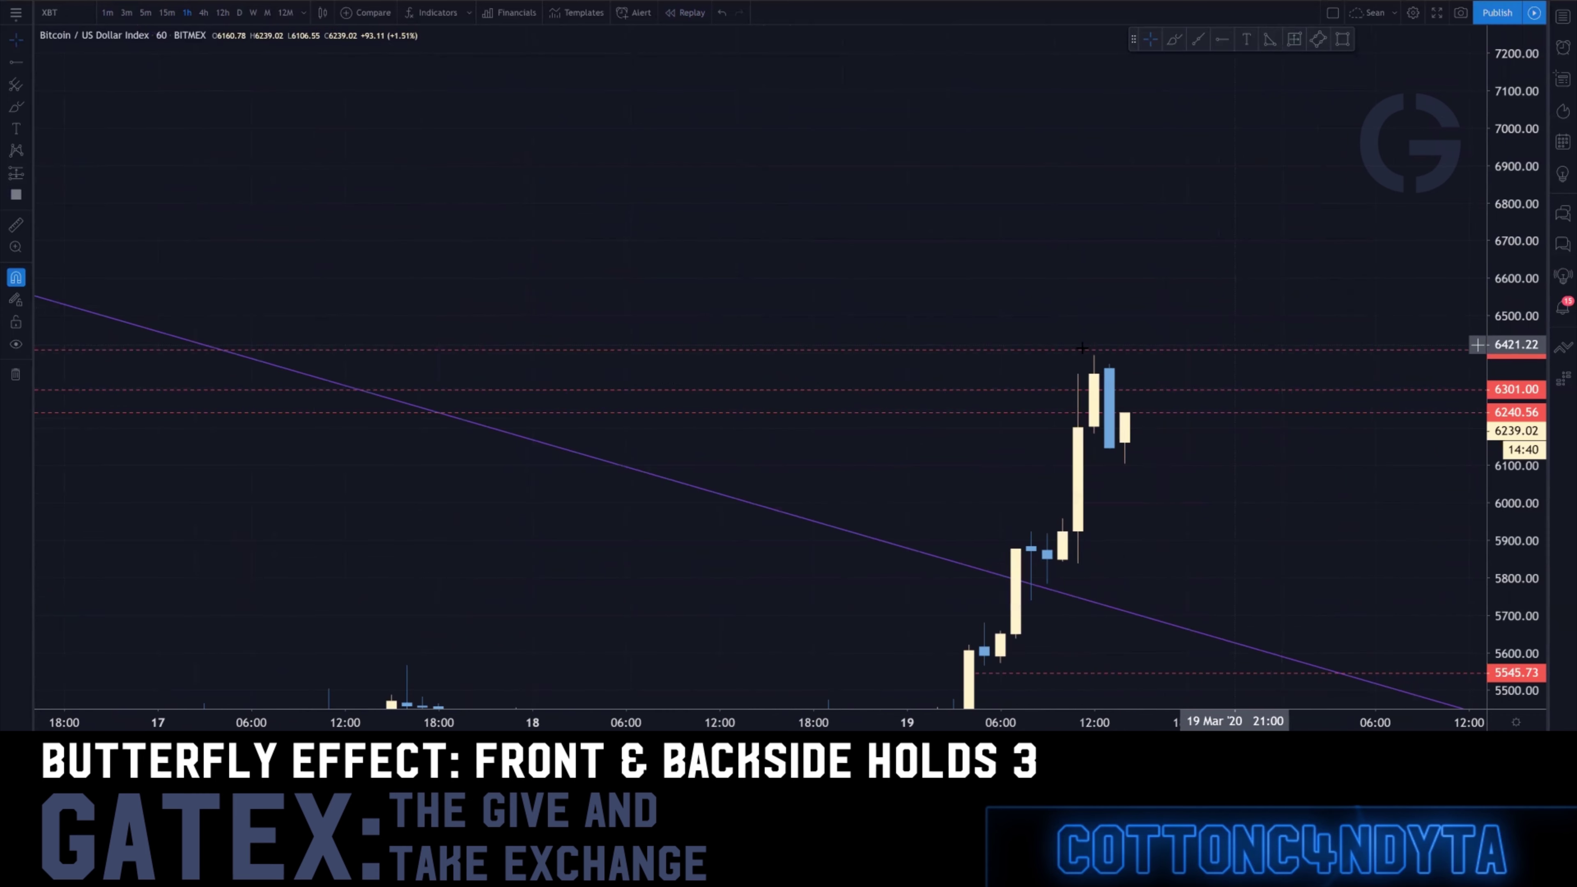
click(127, 13)
scroll(869, 372, down, 3)
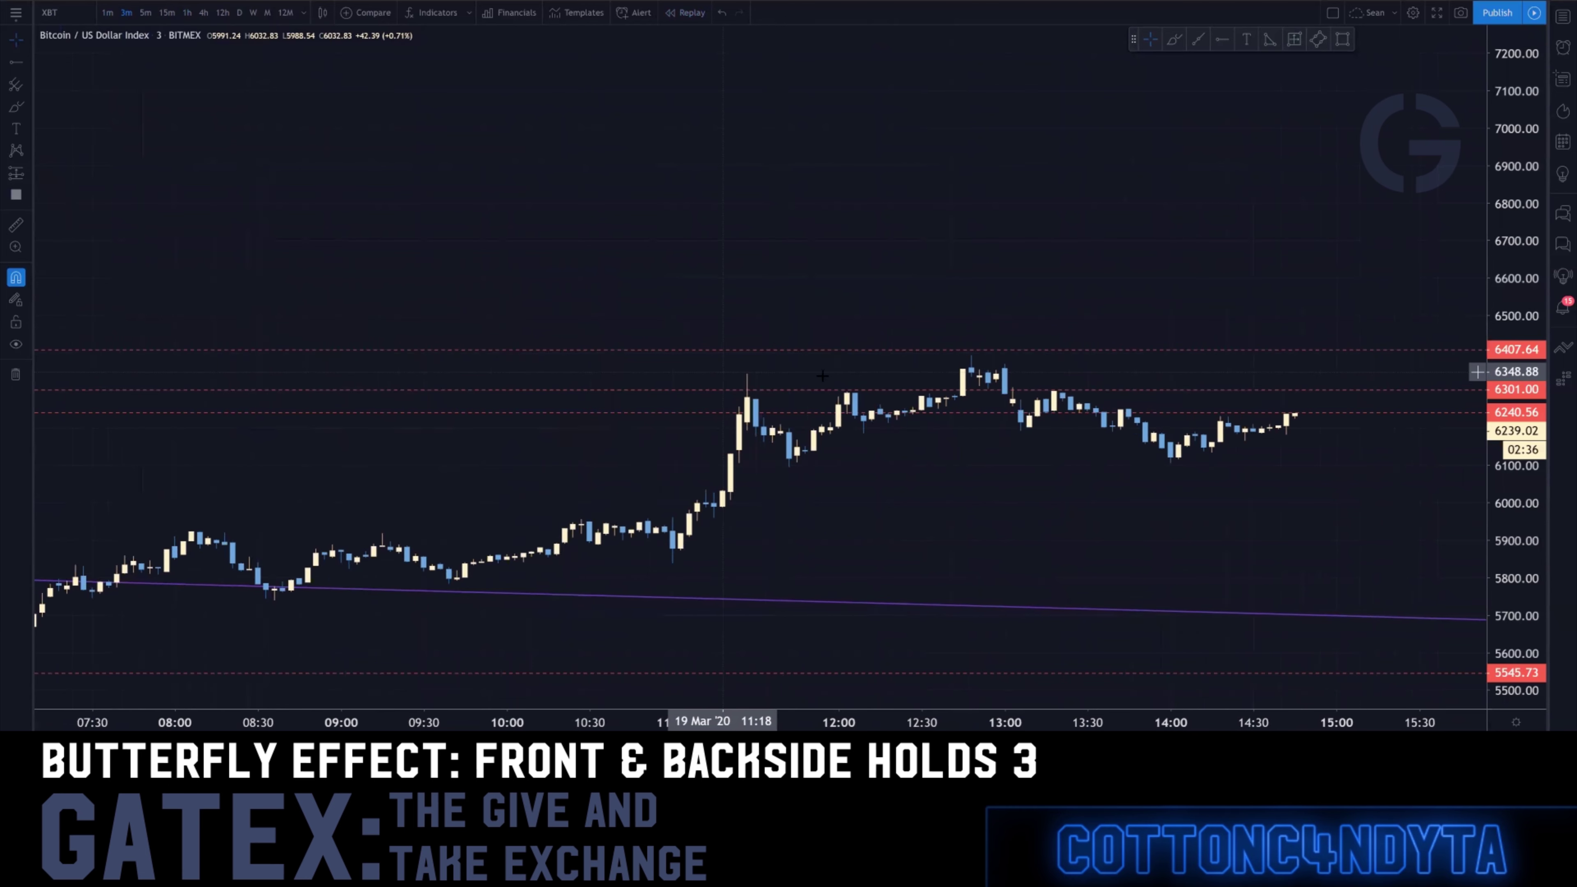
scroll(821, 375, down, 2)
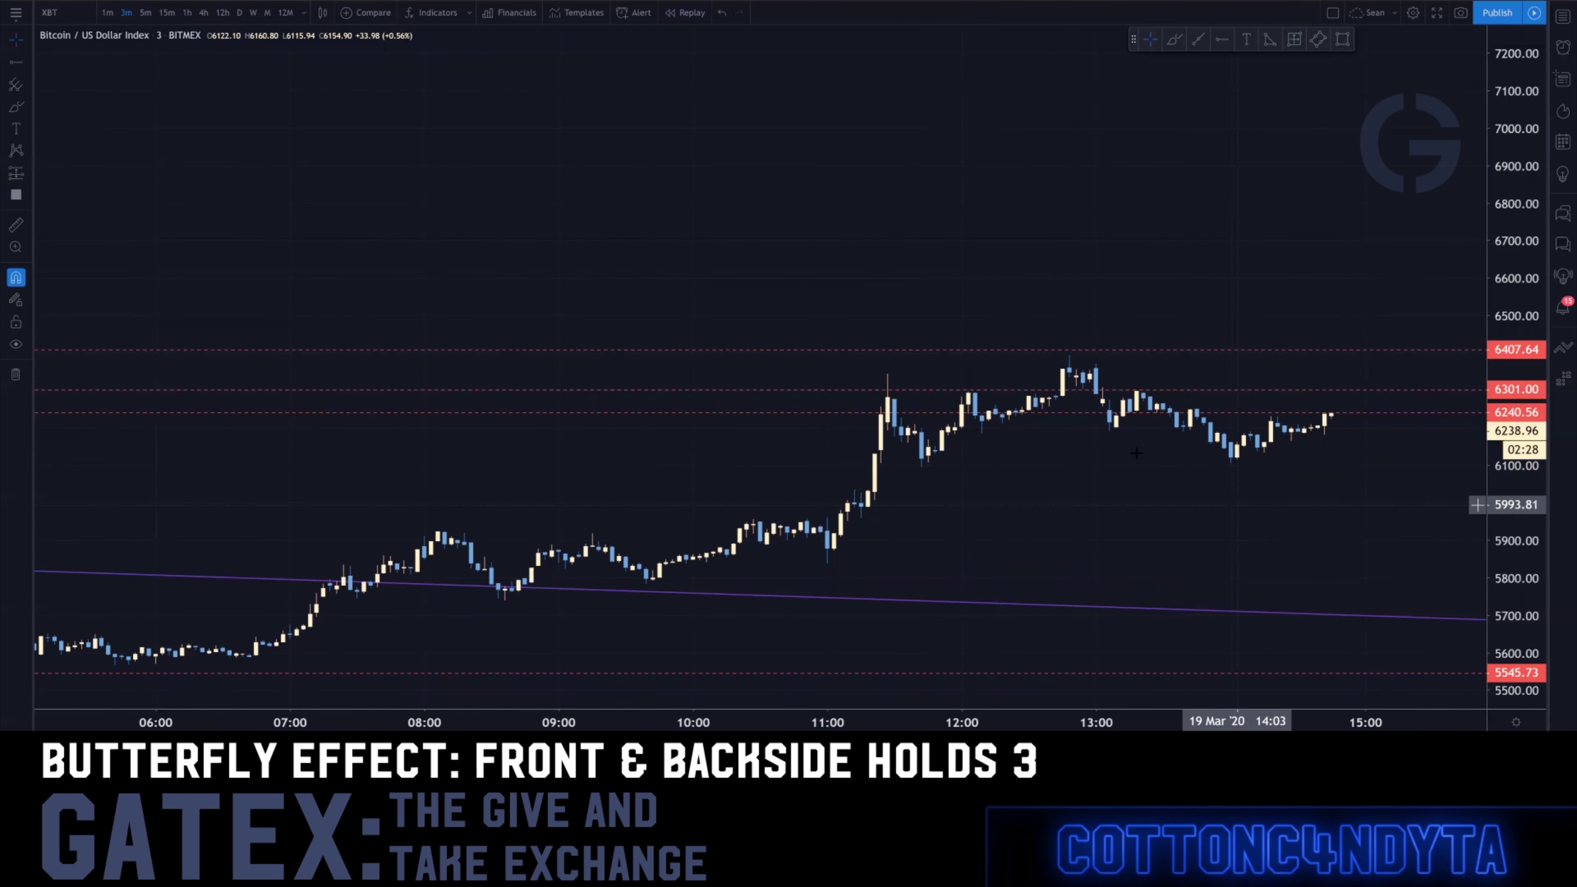
Place a horizontal ray at 6151.44 from 11:48 on 19 March and stretch the price scale around the recent candles
click(1221, 39)
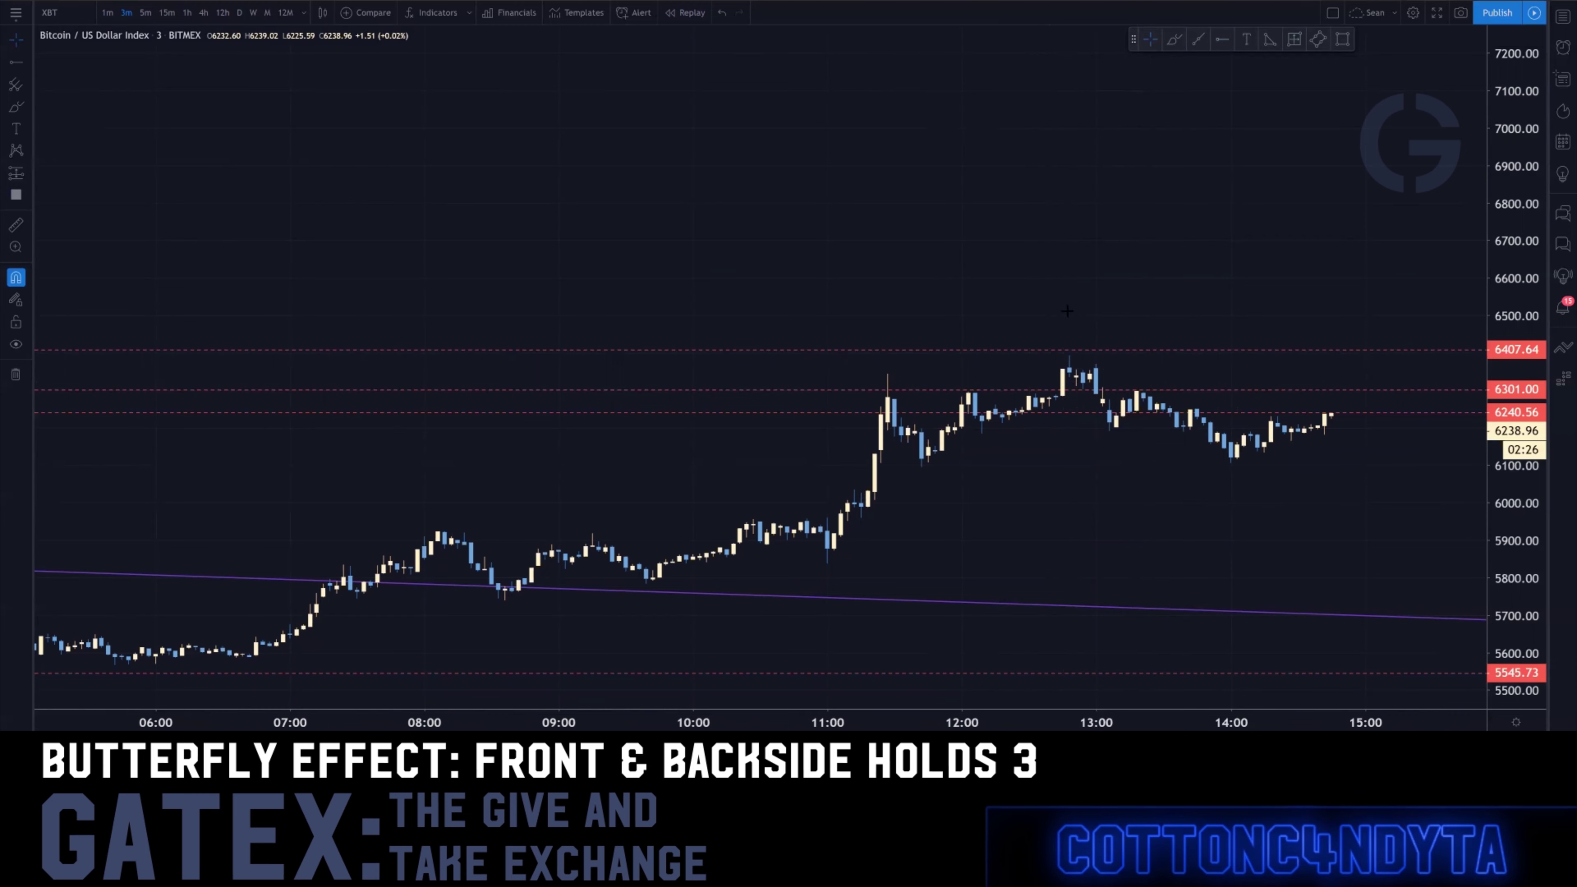
click(934, 446)
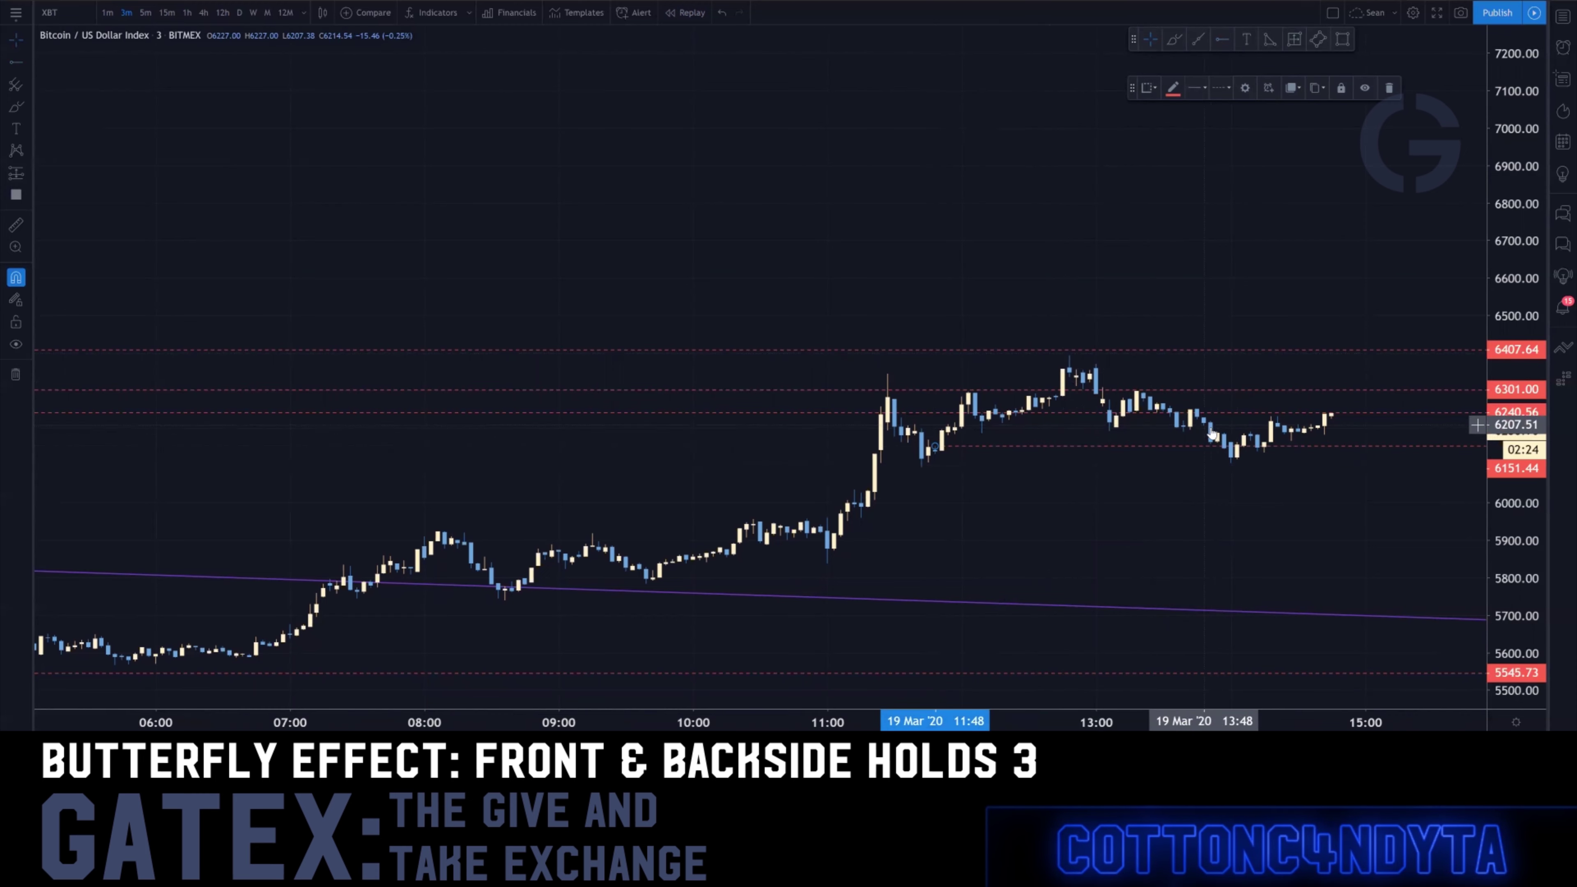
drag(1504, 562, 1497, 242)
drag(1050, 551, 810, 339)
drag(944, 454, 811, 340)
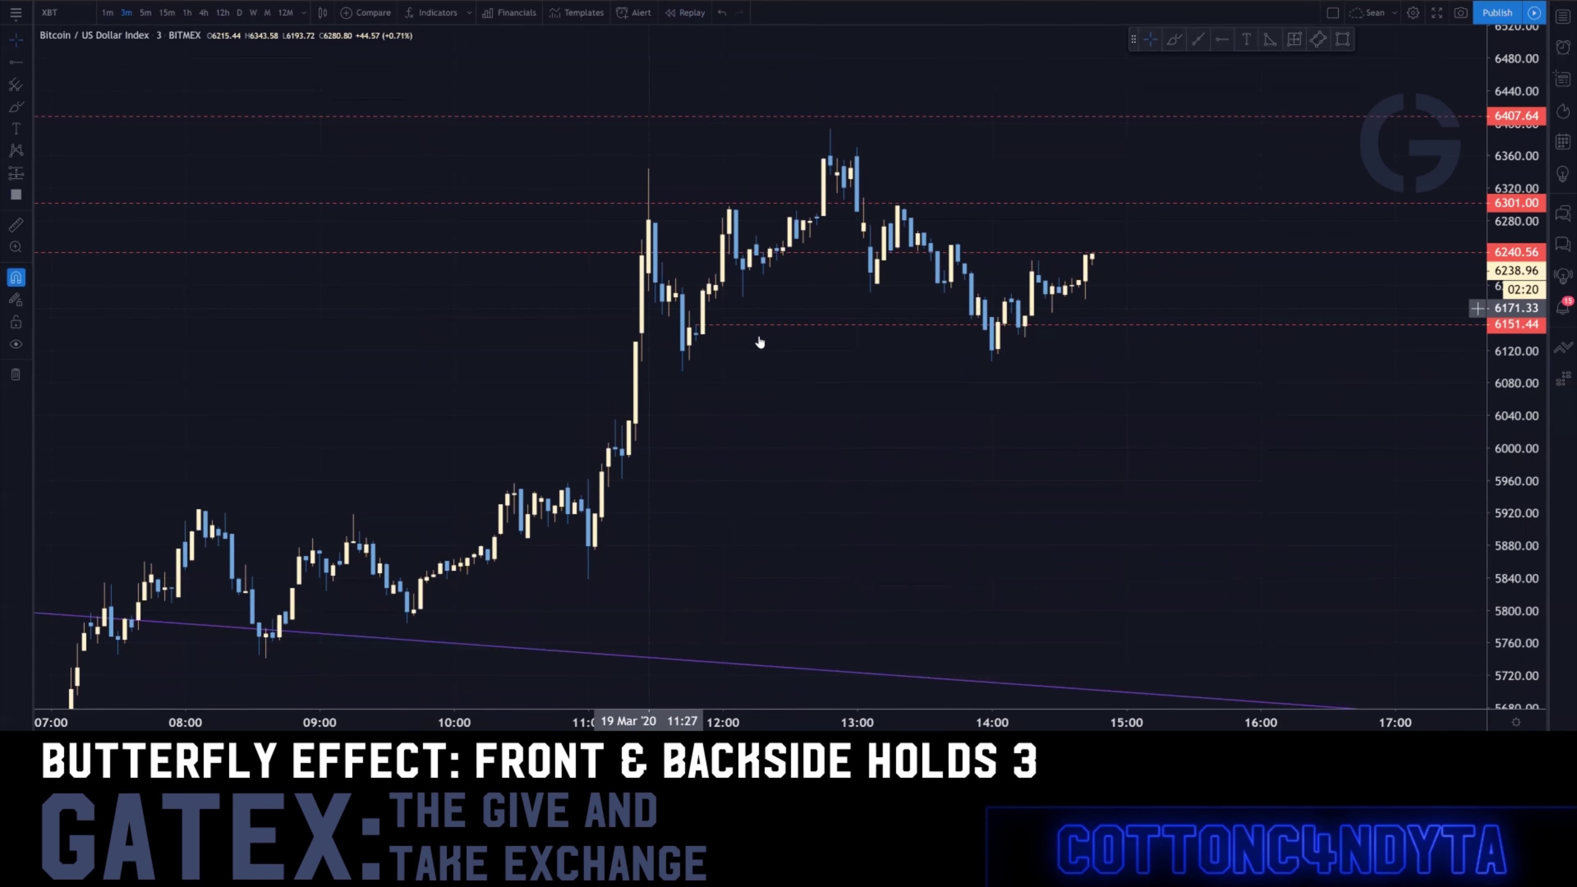
On one-minute candles, move the 6151.44 ray down to 6108.65 at 11:45 on 19 March
click(108, 13)
scroll(503, 338, down, 3)
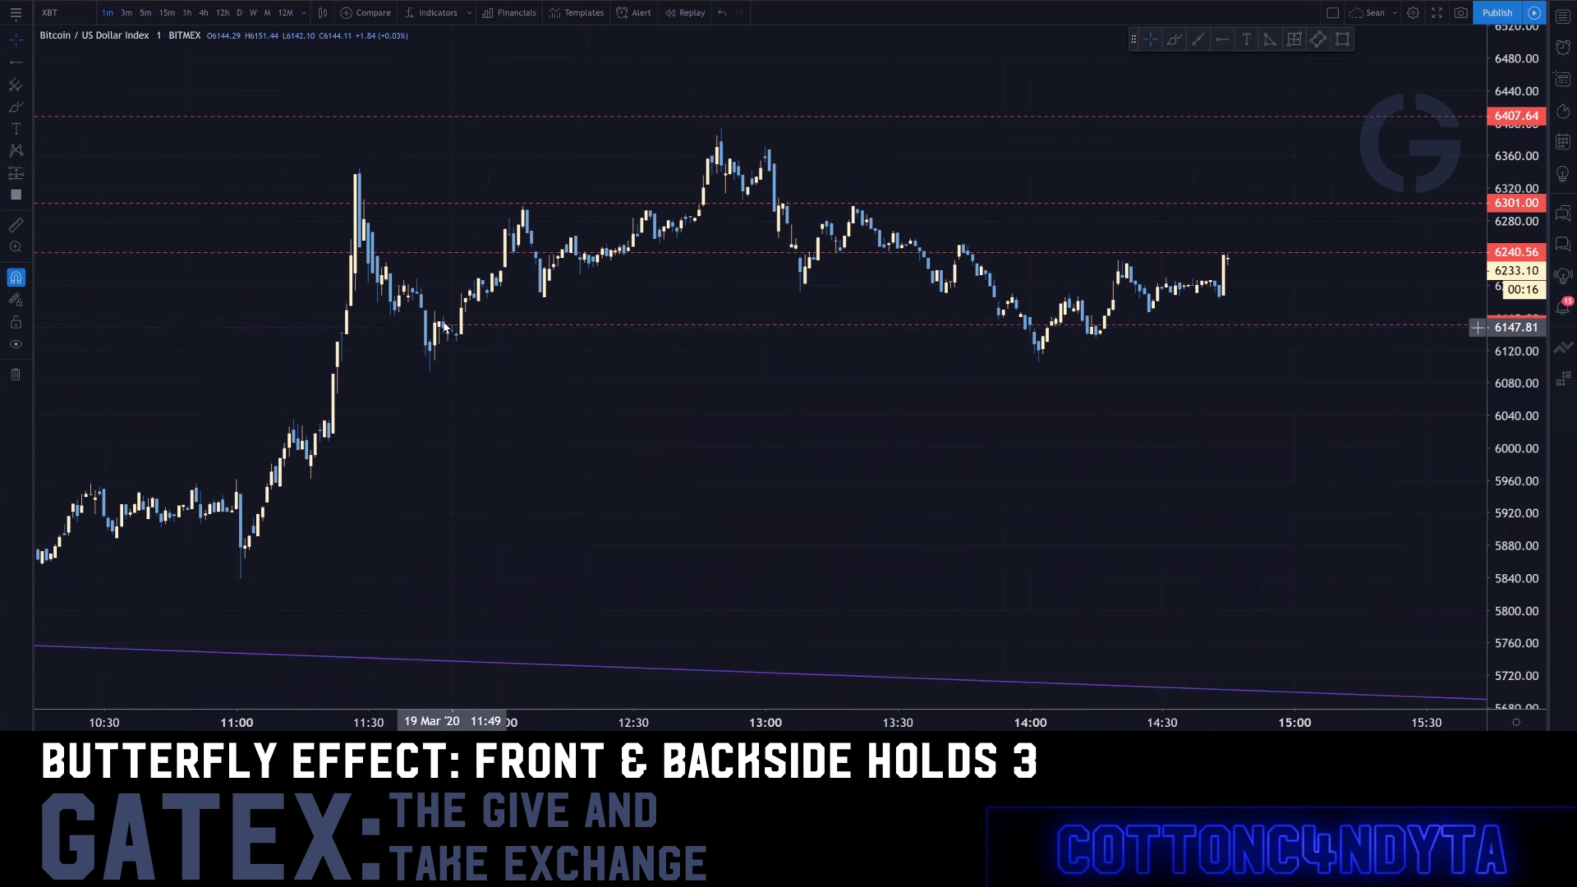
drag(448, 326, 428, 343)
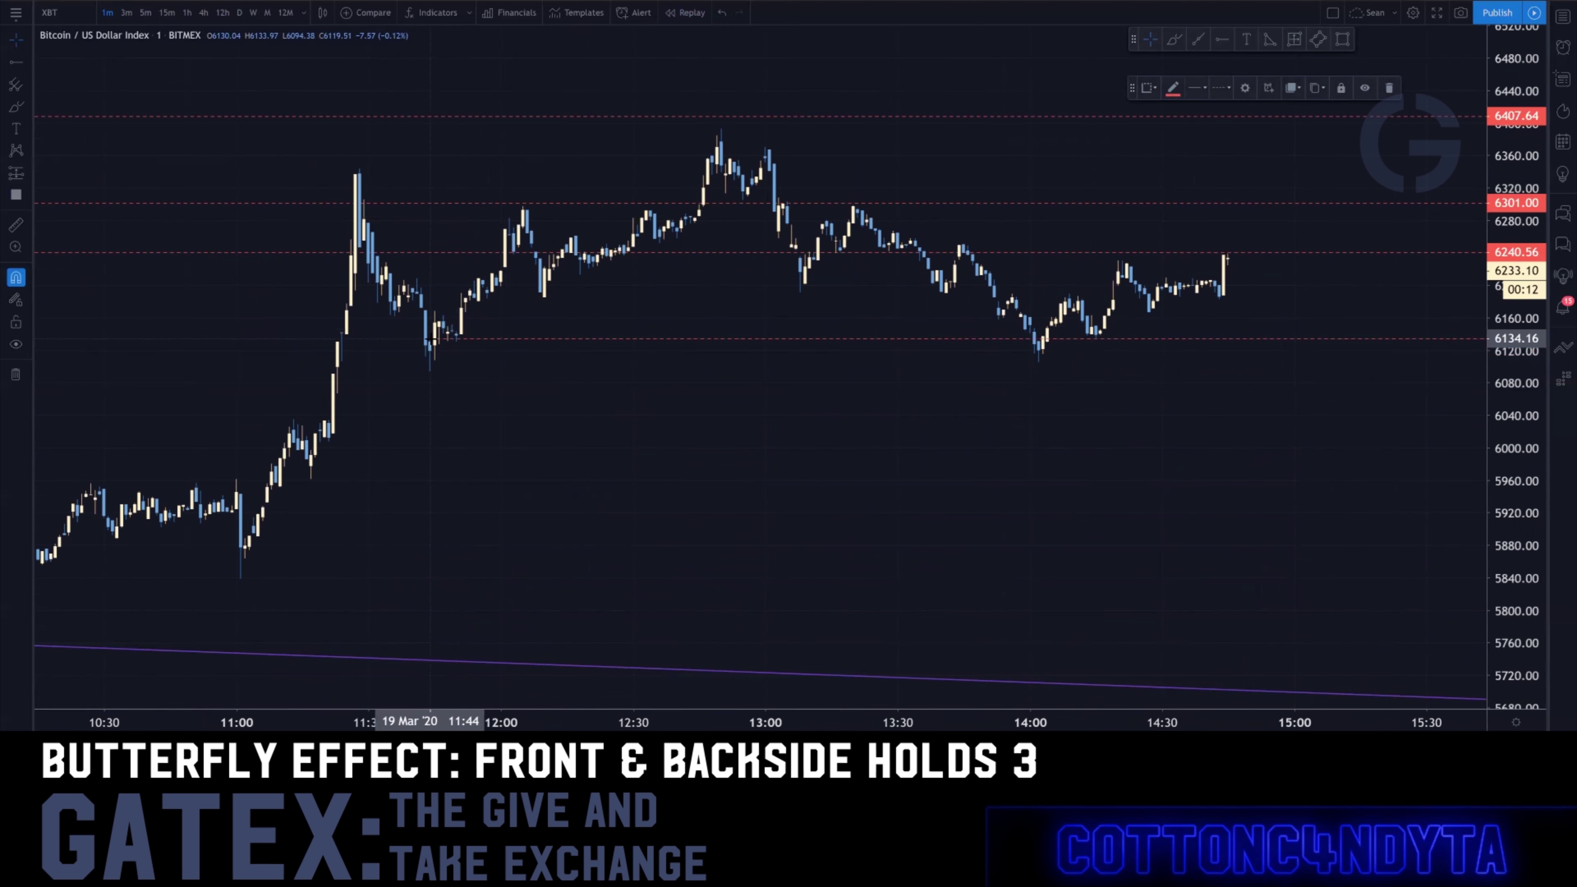
drag(433, 345, 437, 363)
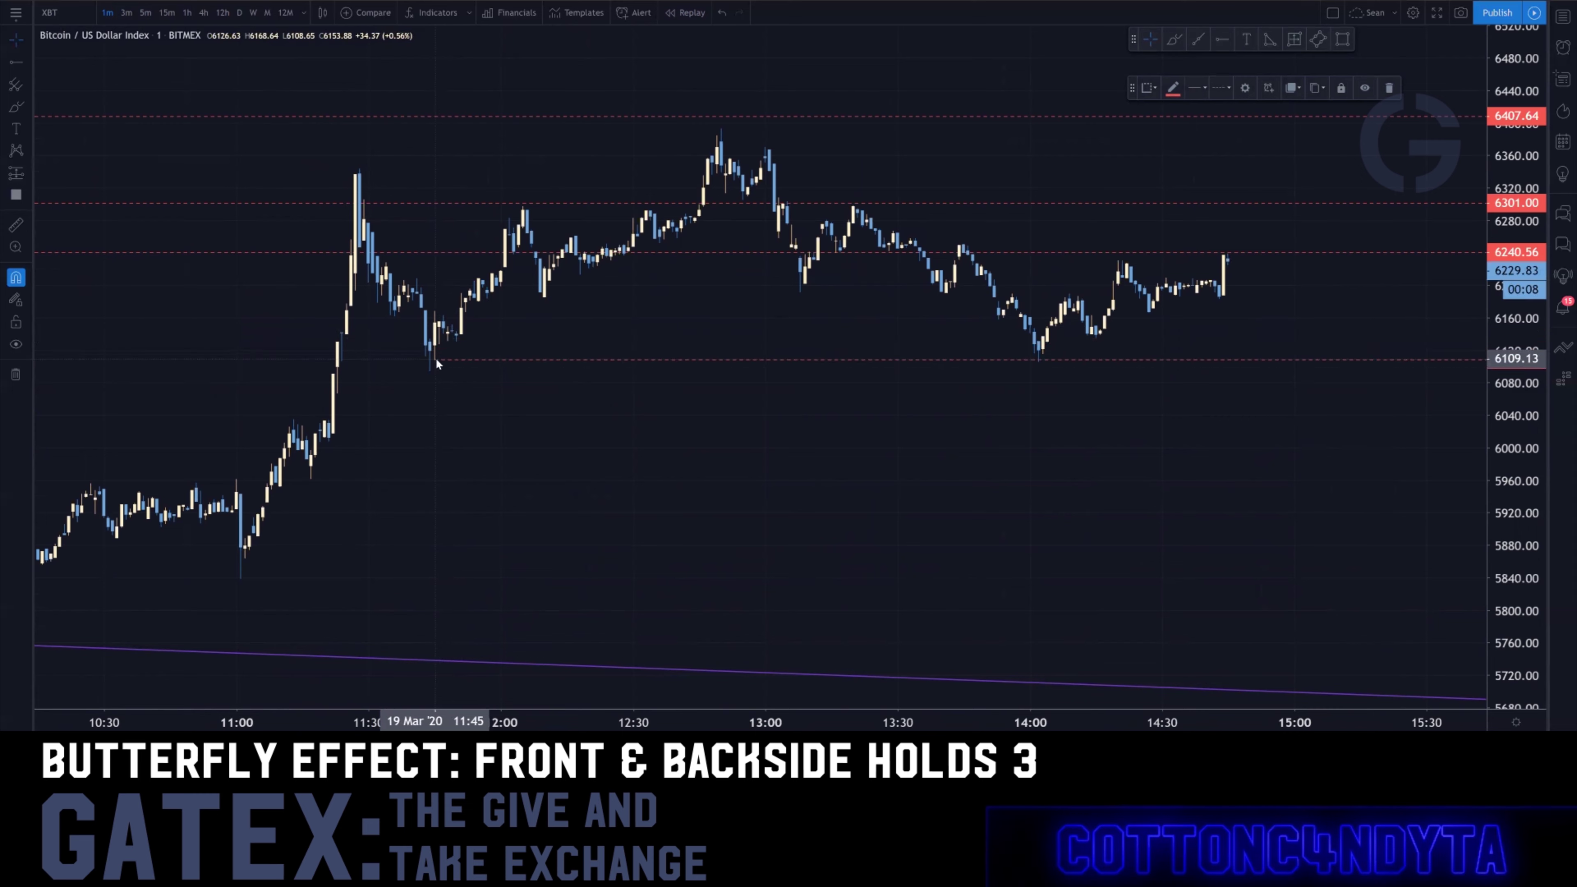
Compare how price reacts to the 6108.65 ray on three-minute, 15-minute and five-minute candles
click(127, 12)
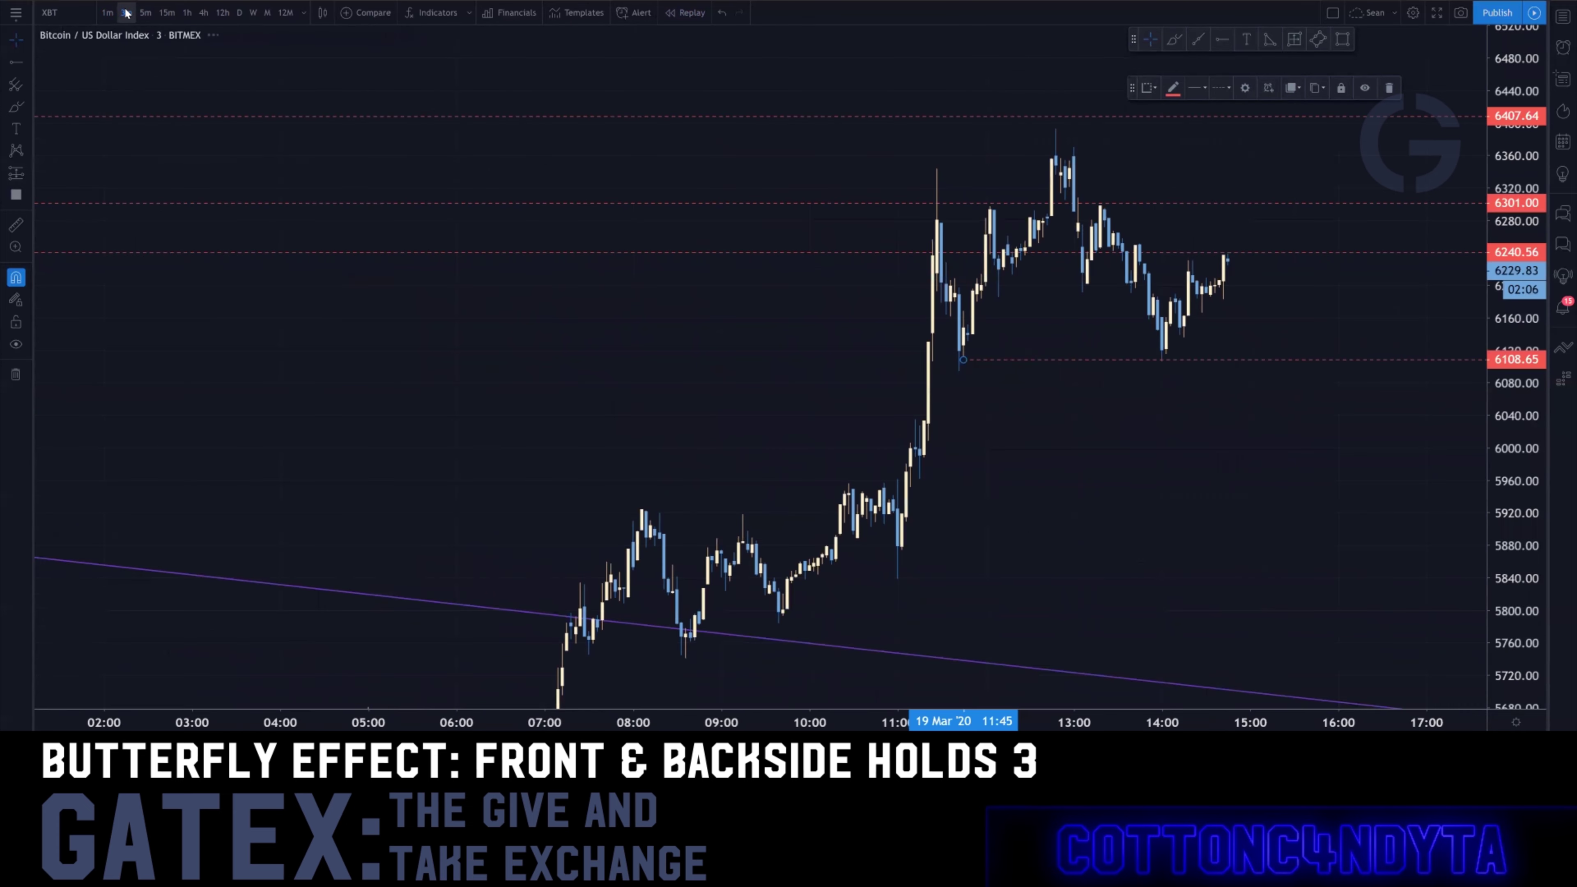
click(165, 13)
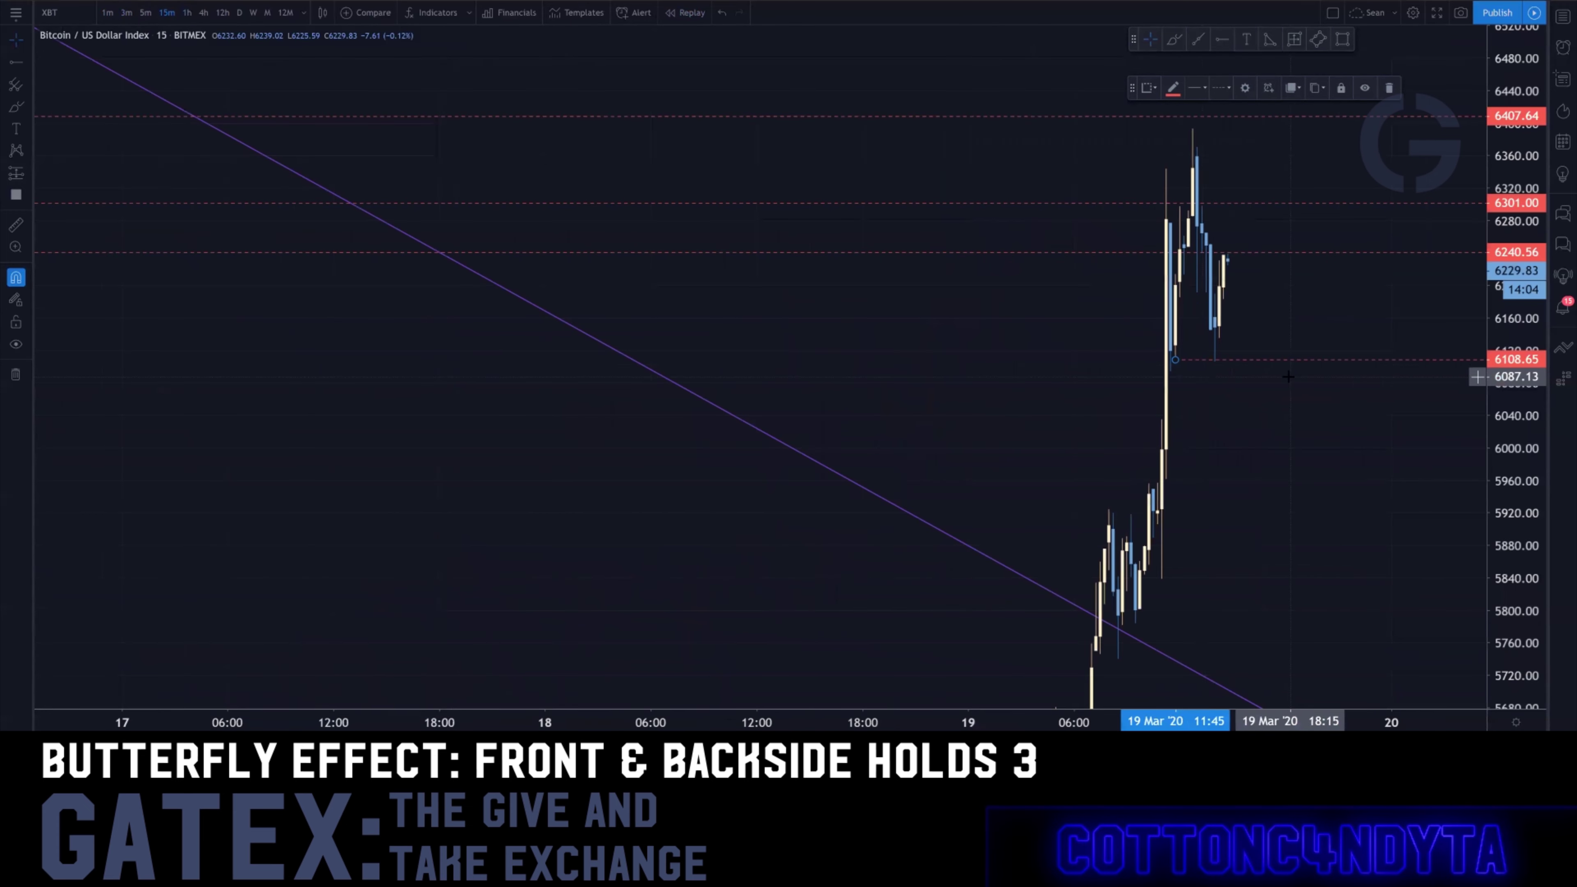
scroll(1117, 423, up, 2)
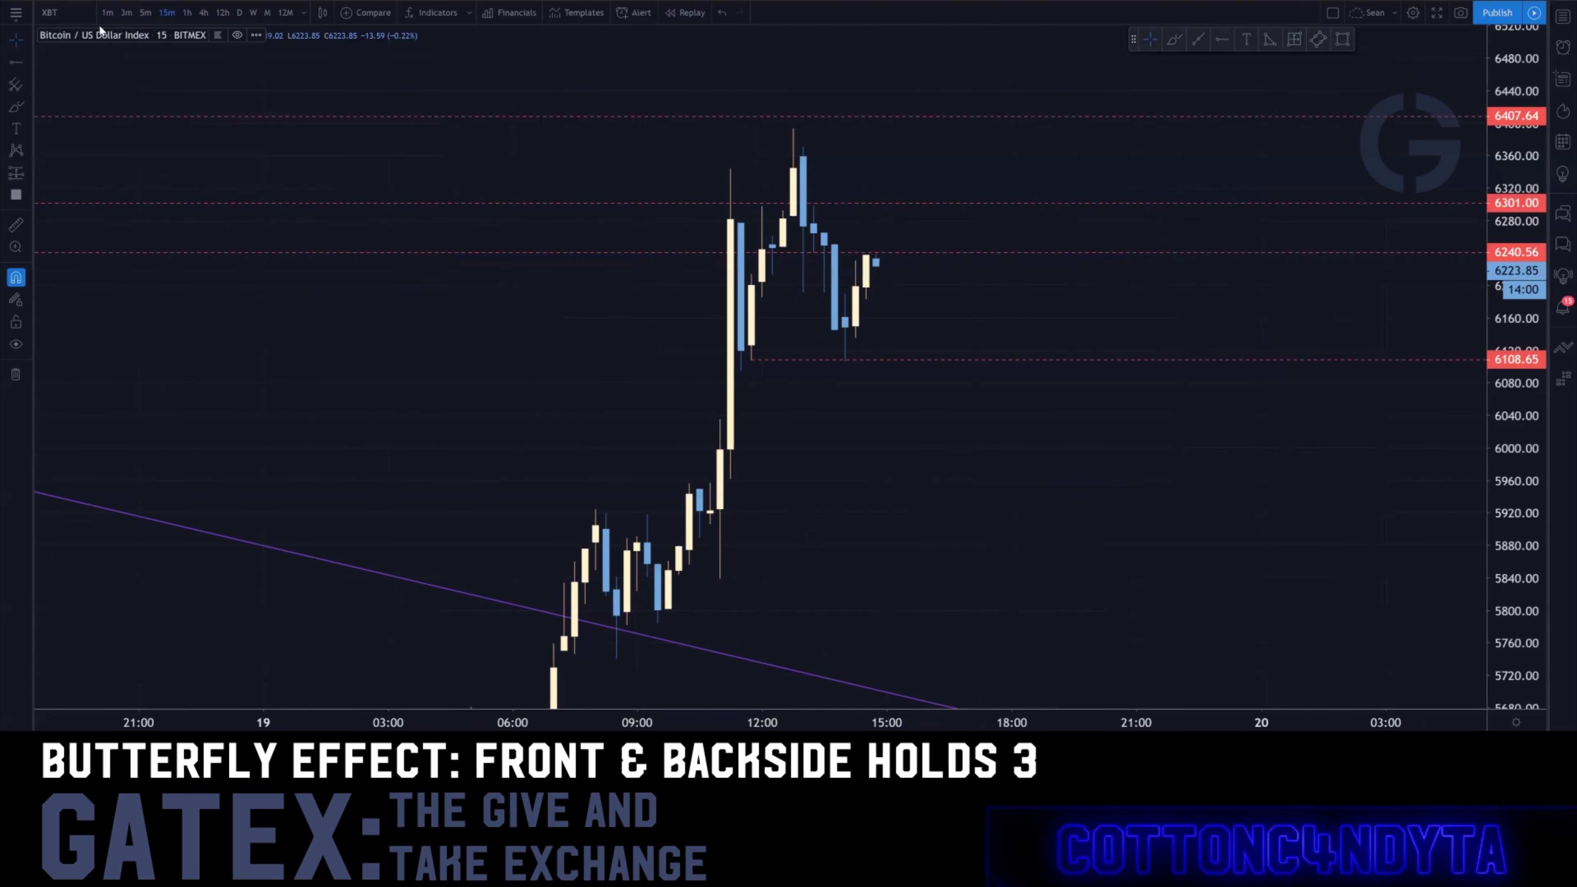
click(124, 13)
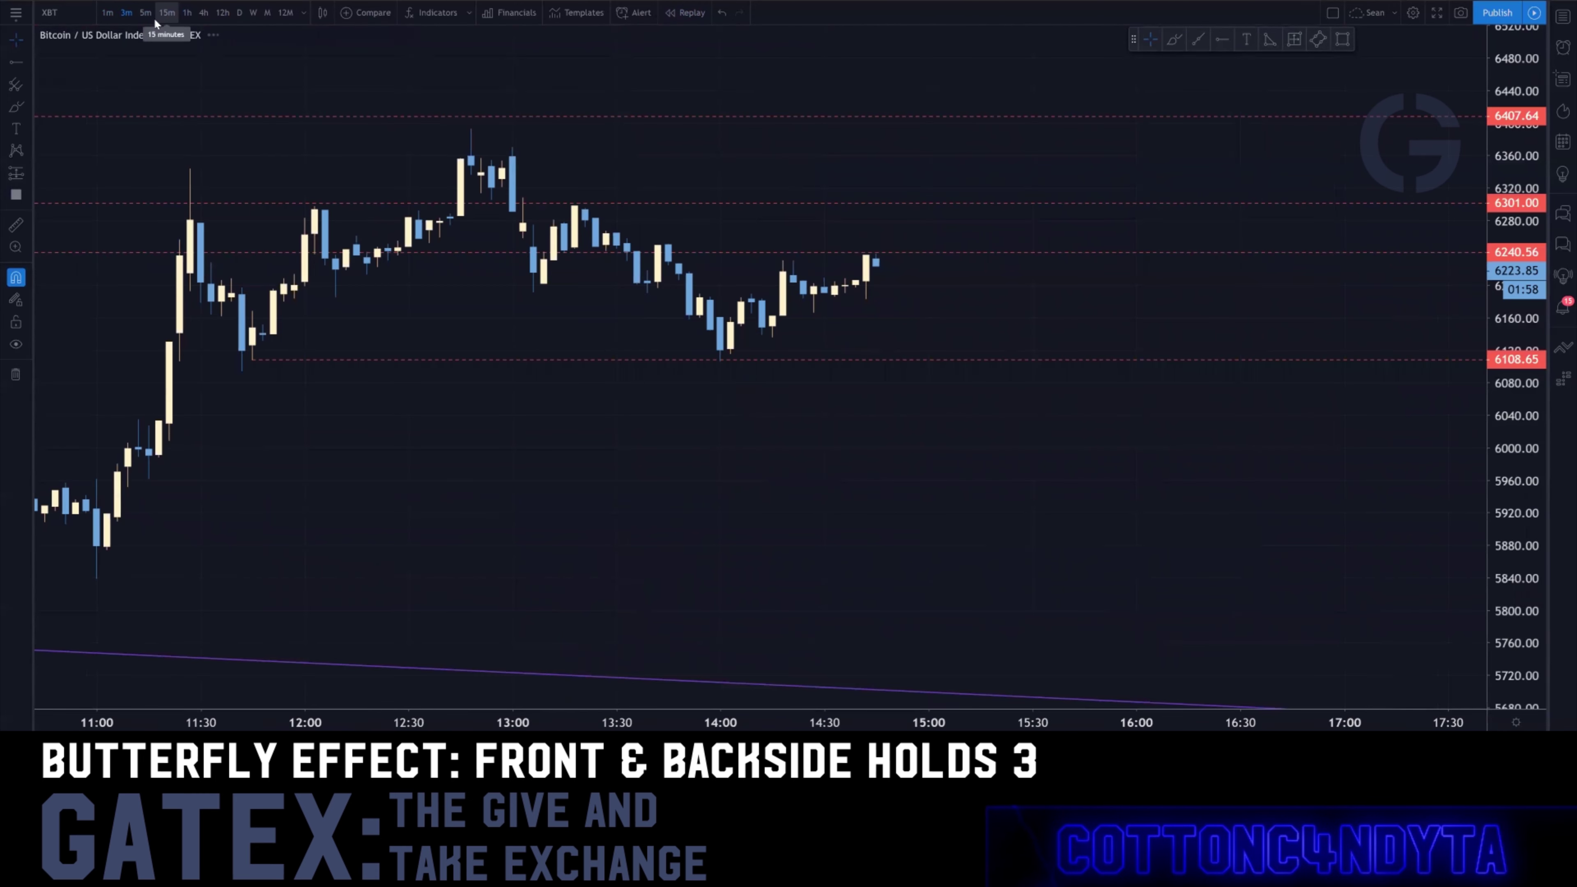
click(146, 13)
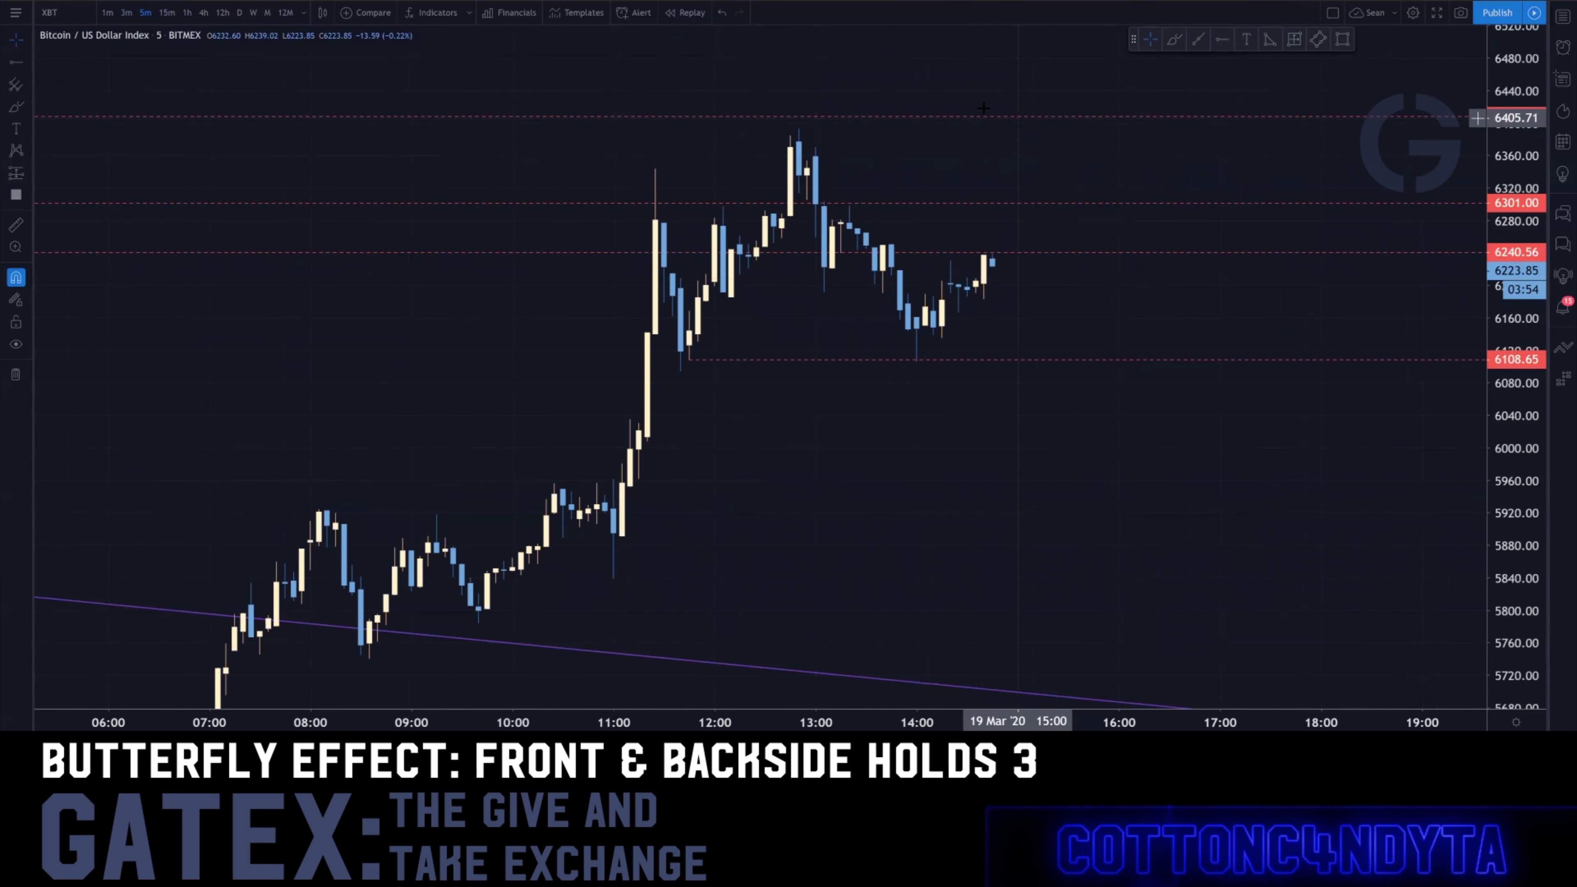
On 15-minute candles, place a horizontal ray at 6248.02 from 12:30 on 19 March and delete the 6240.56 and 6301.00 rays
drag(1509, 472, 1455, 225)
drag(1136, 195, 1007, 390)
click(165, 19)
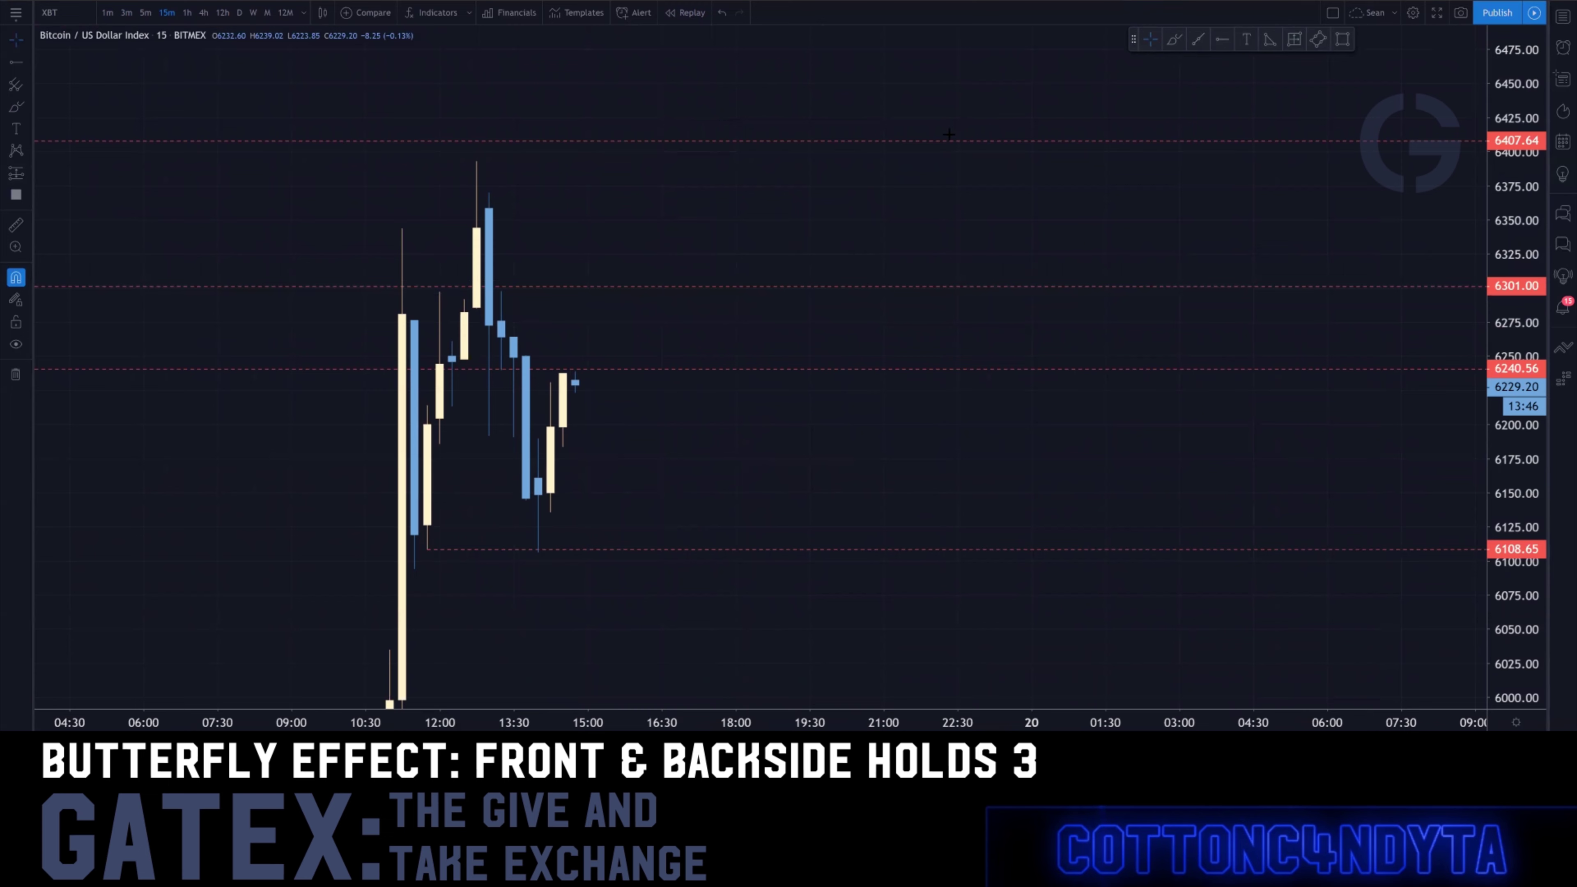
click(466, 360)
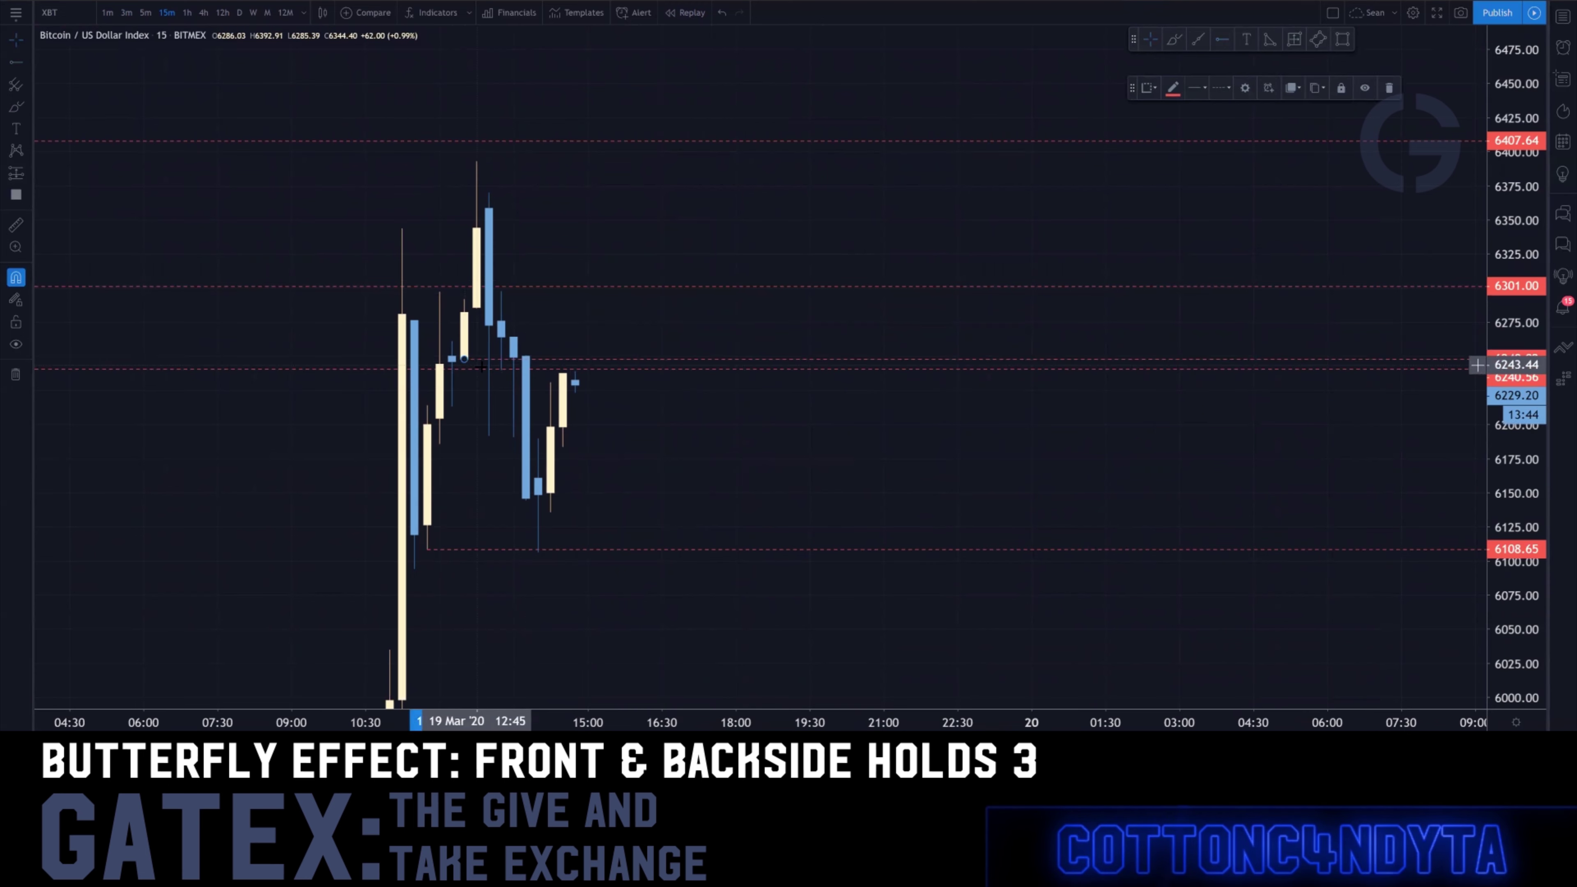
key(Delete)
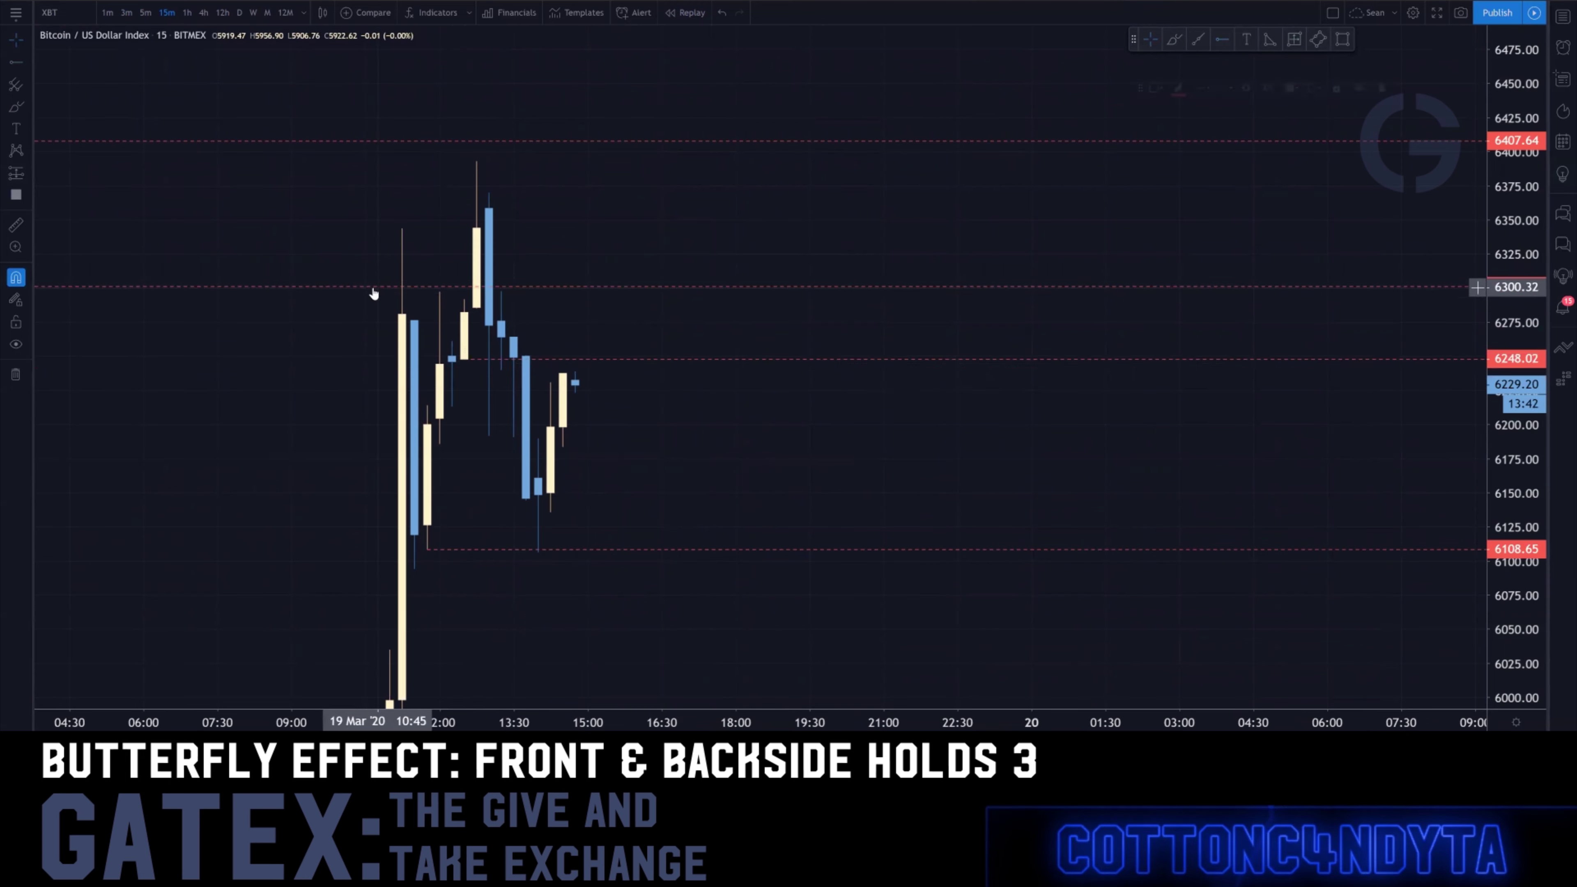
click(373, 287)
key(Delete)
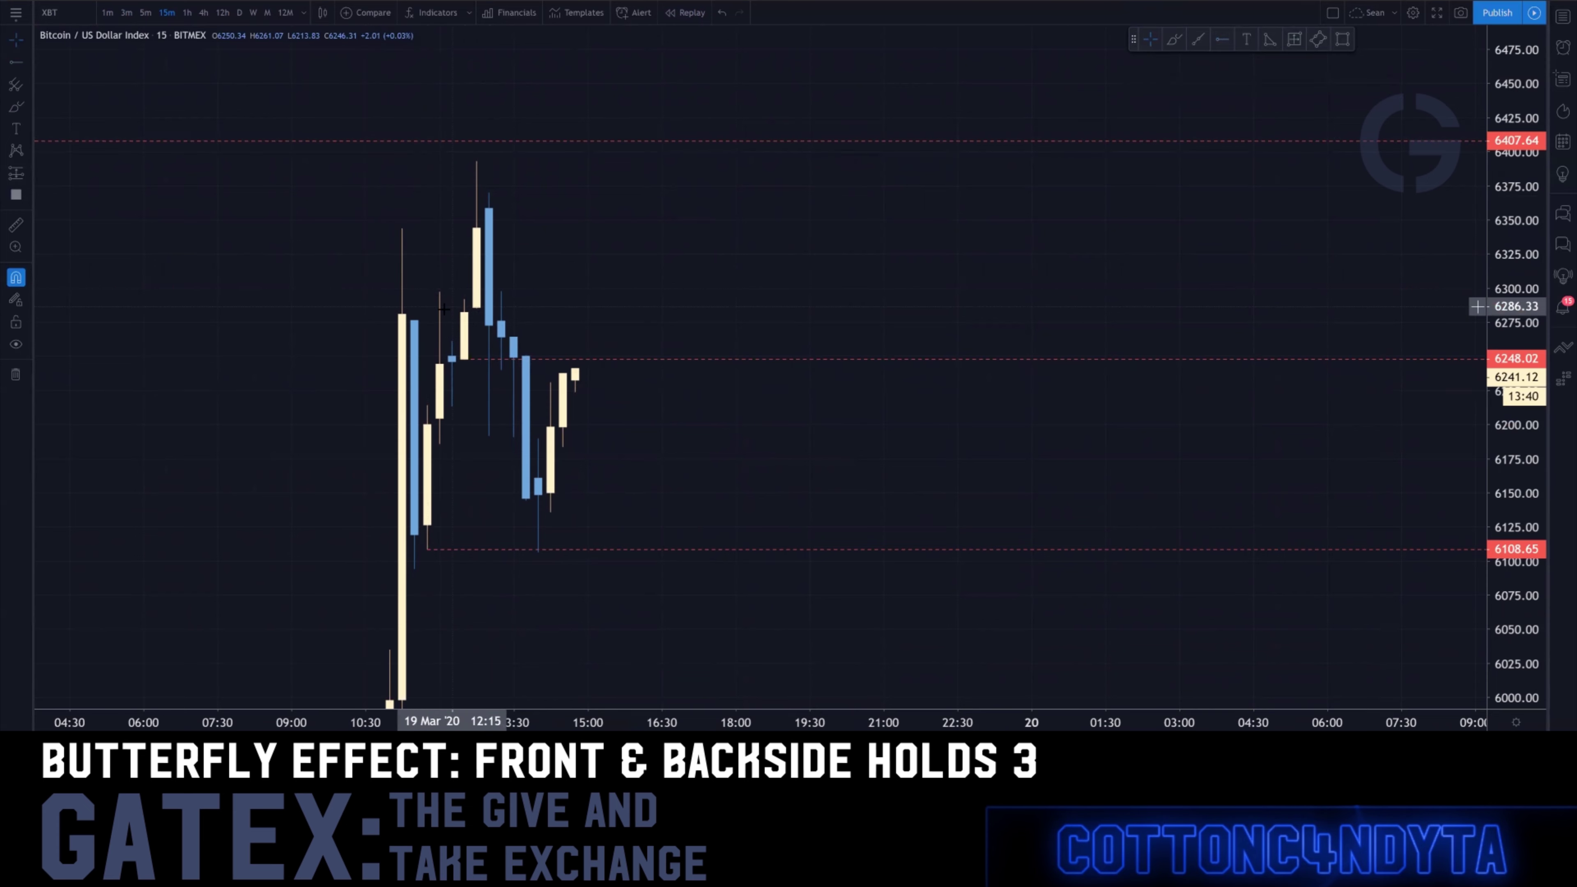
Move the 6248.02 ray to 6305.69 on five-minute candles and refine it to 6322.05 at 12:57 on three-minute candles
click(145, 13)
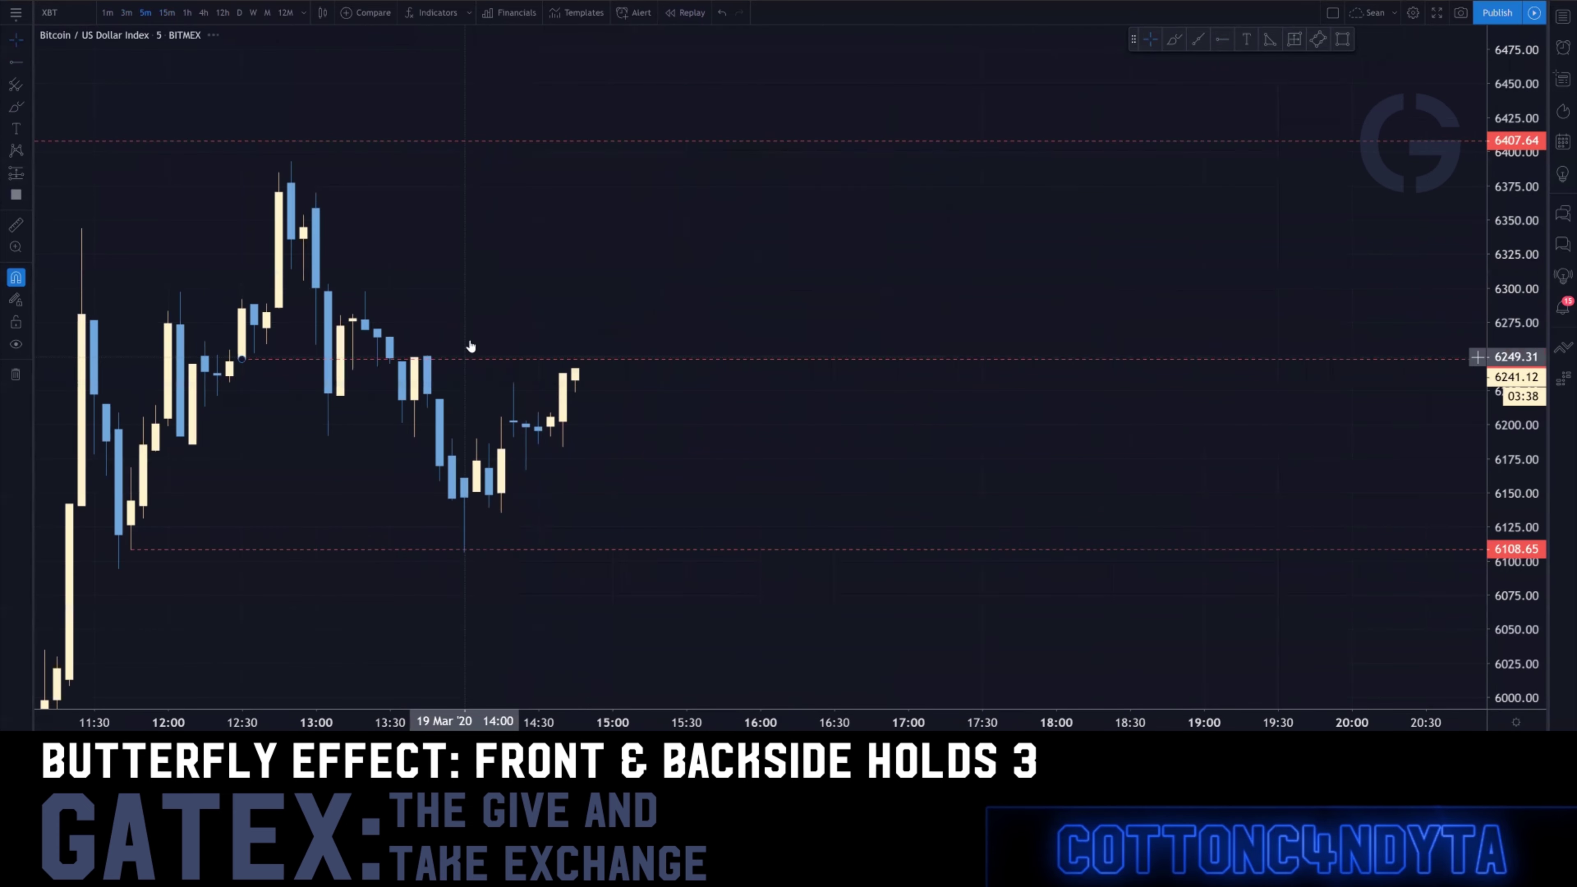
scroll(471, 343, down, 3)
drag(575, 361, 625, 280)
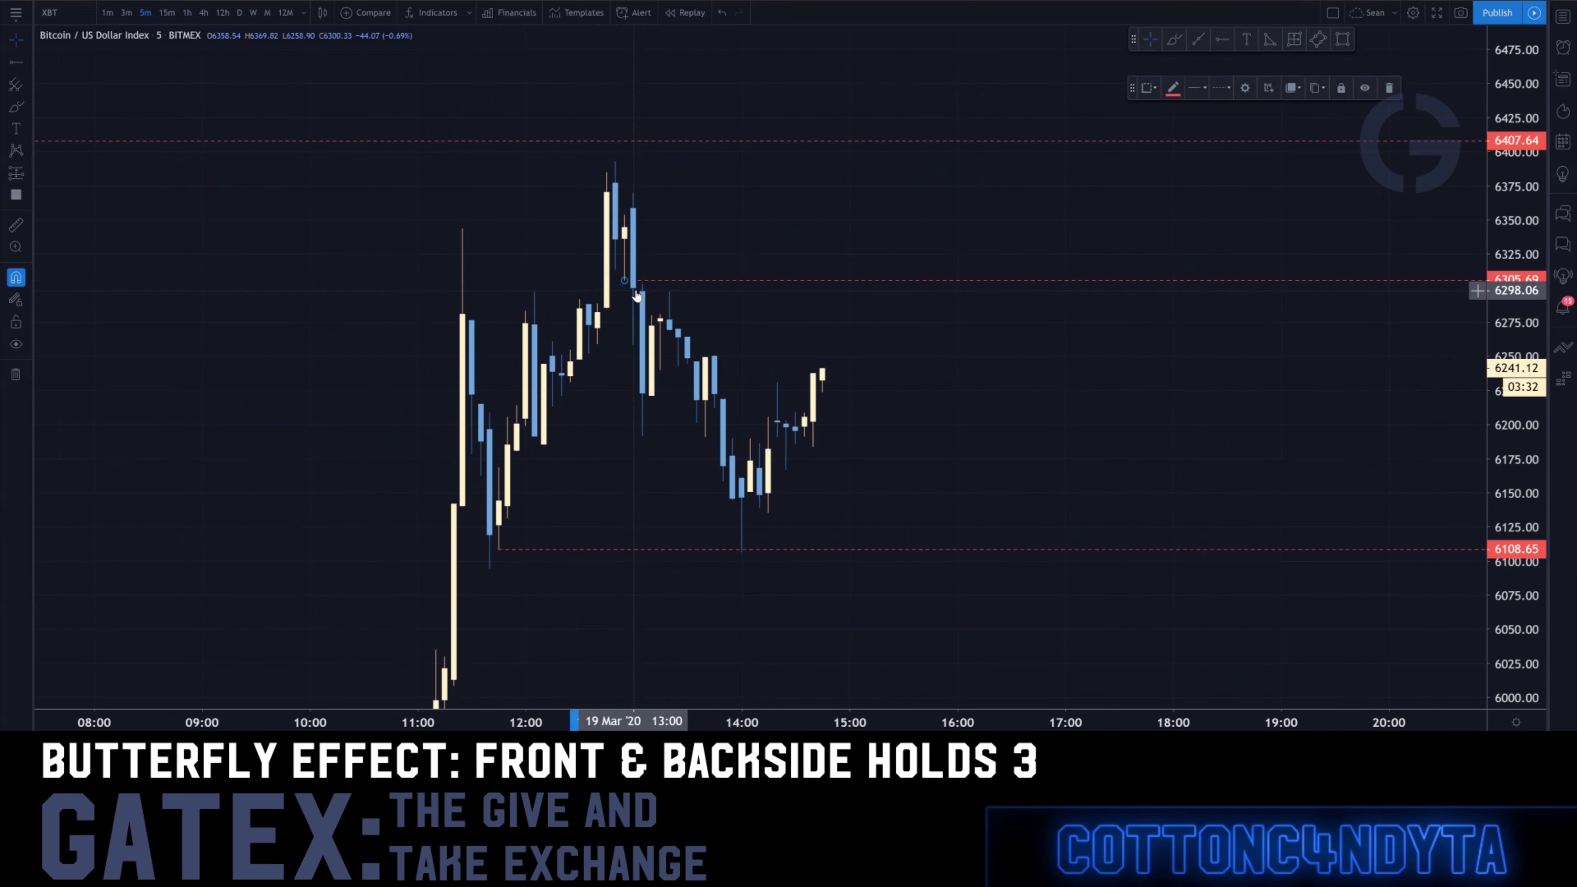
click(124, 13)
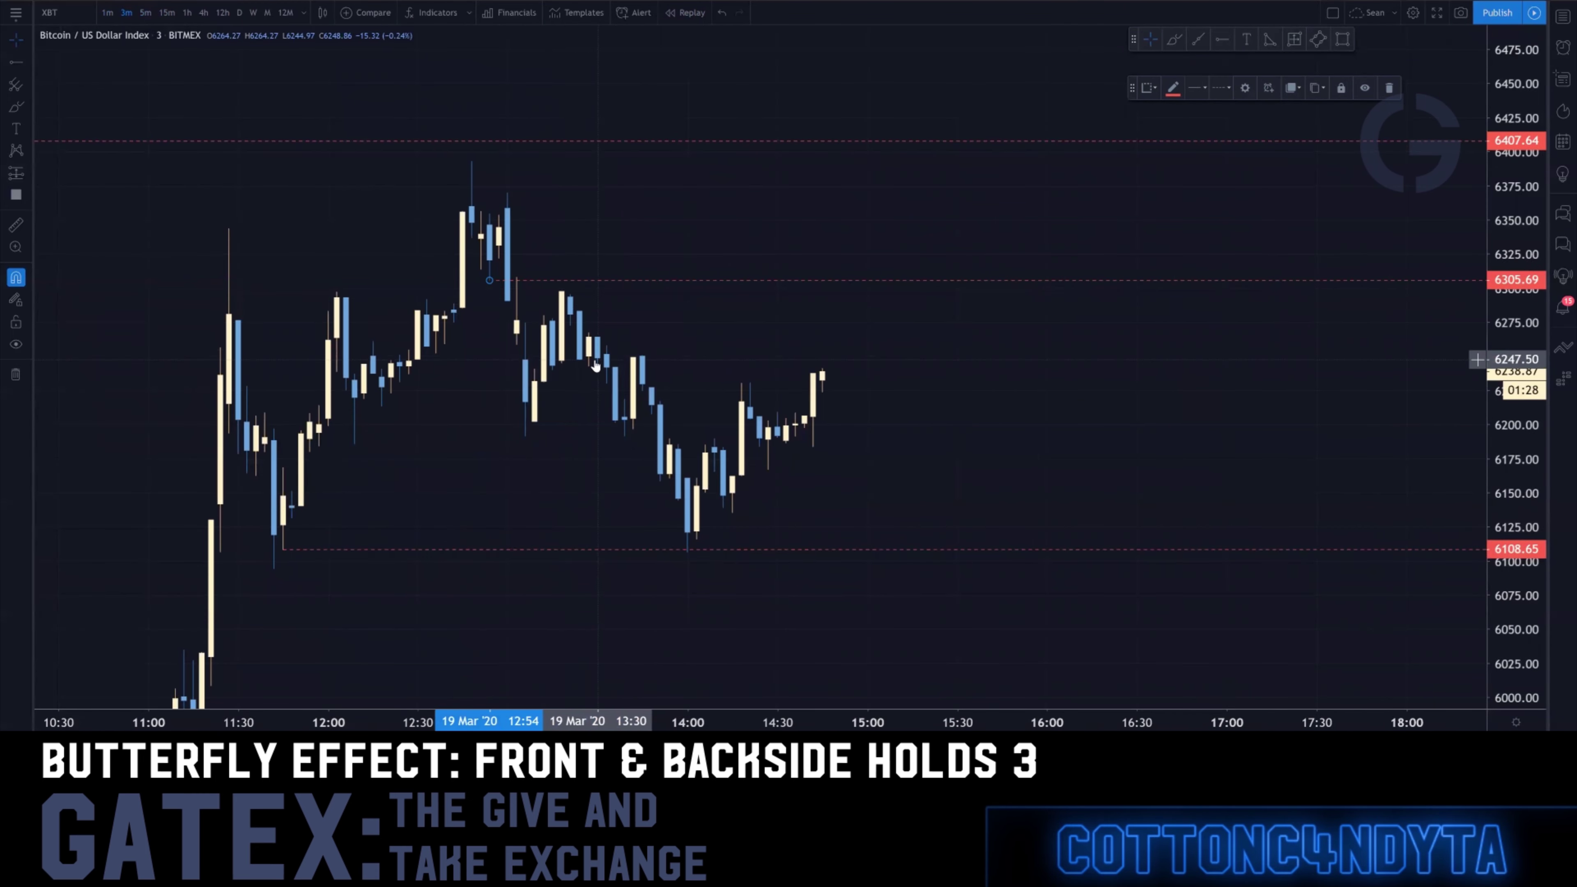
drag(488, 279, 501, 259)
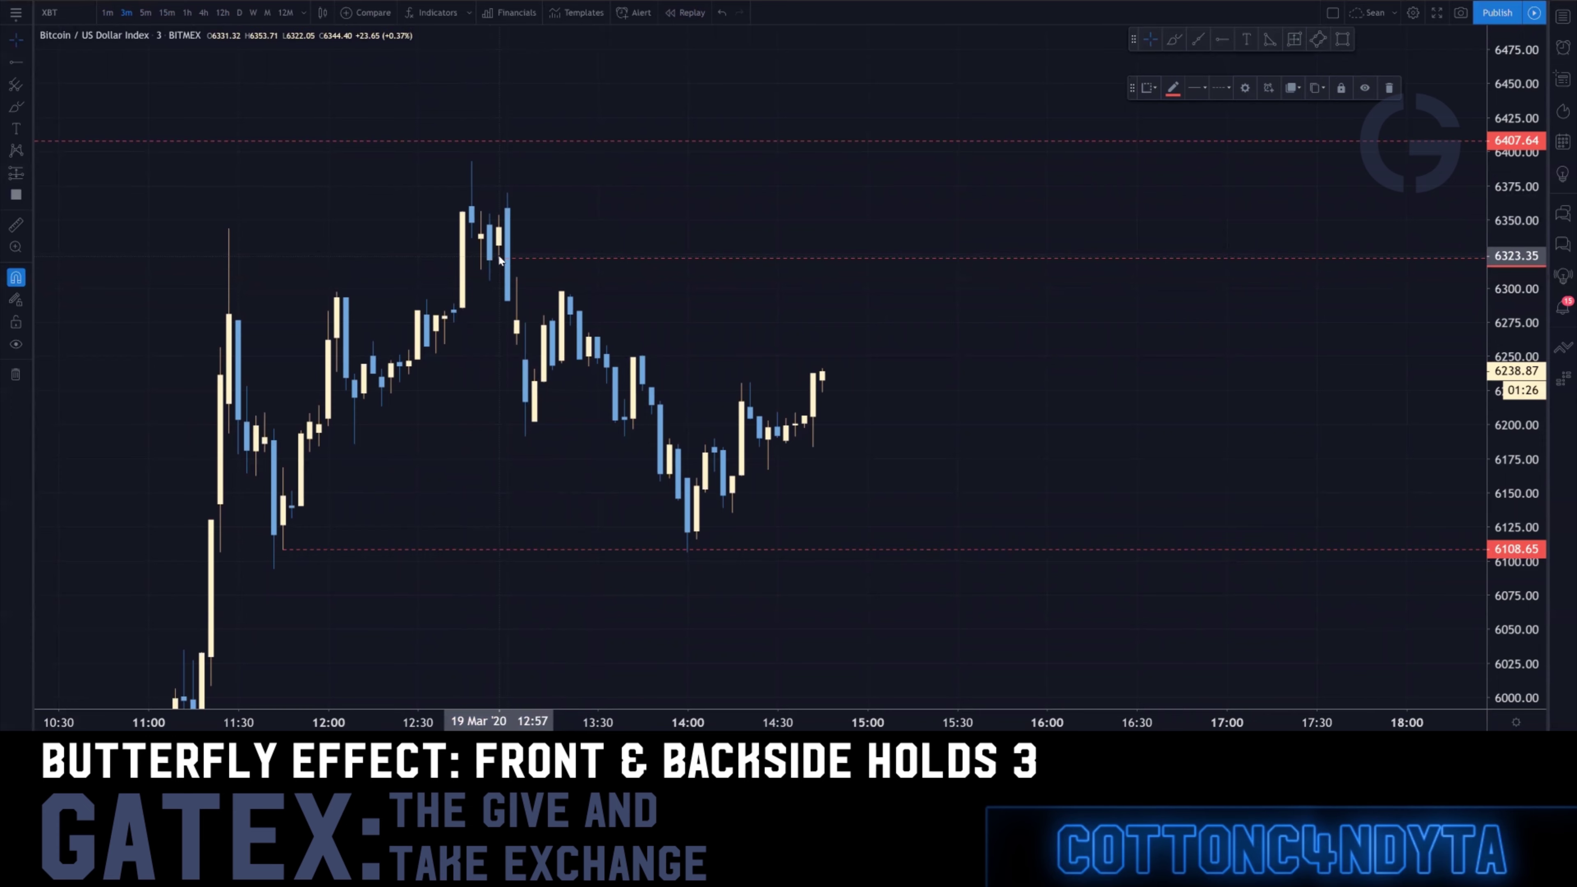
Duplicate the 6322.05 ray and place the copy at 6243.00 beneath the lower high that follows
key(ctrl+v)
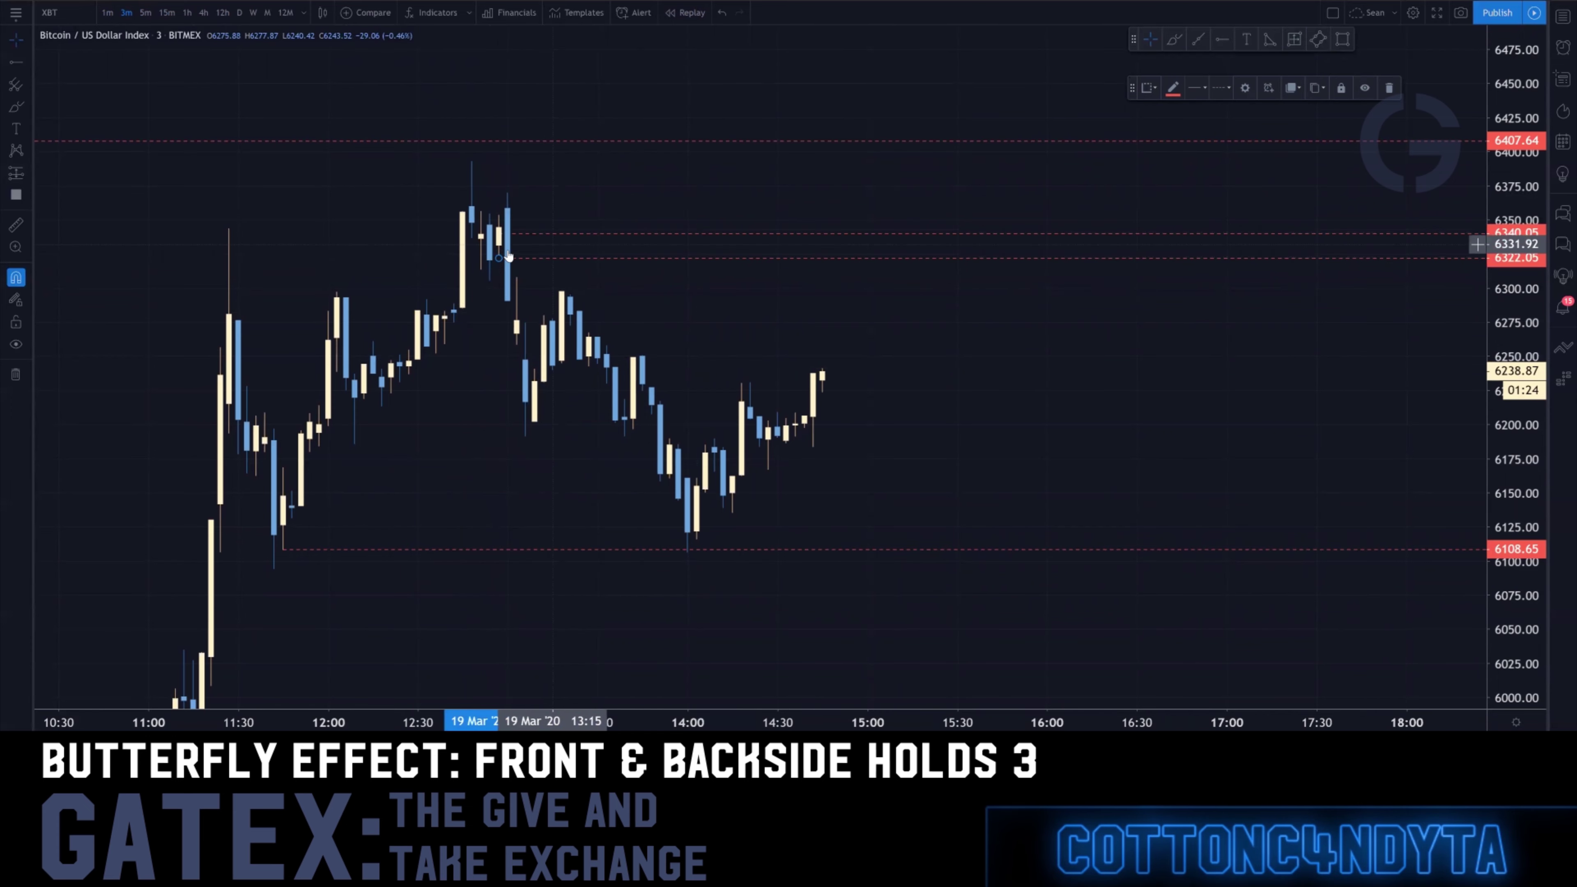
drag(499, 235, 604, 378)
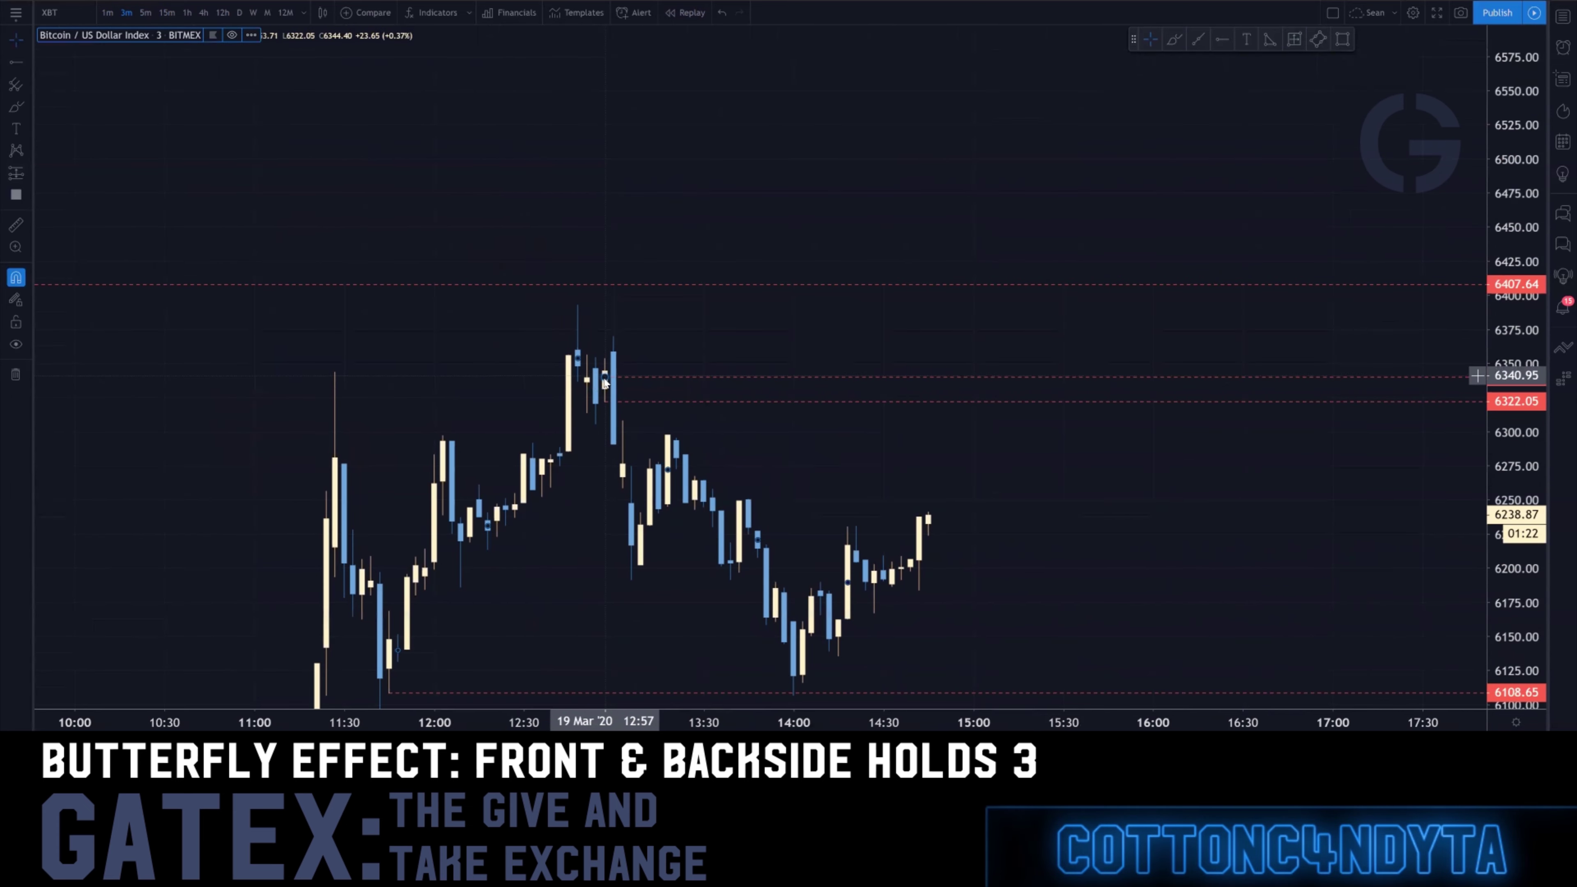
drag(763, 468, 581, 345)
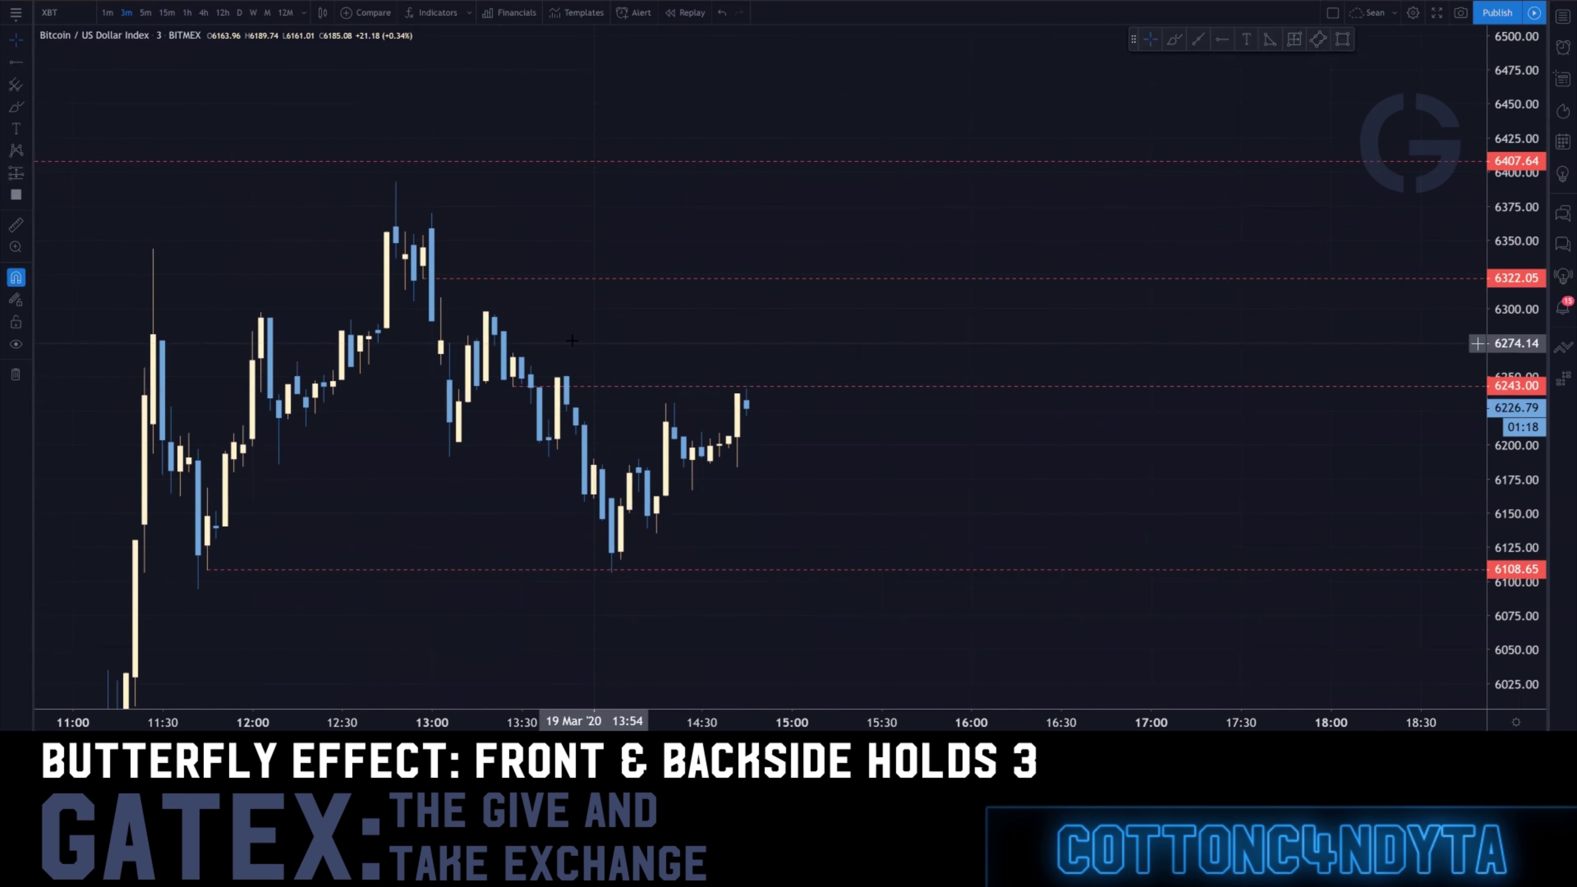
On one-minute candles, move the 6243.00 ray to 6273.23 at 13:23 and the 6322.05 ray to 6323.70 at 12:58
click(111, 11)
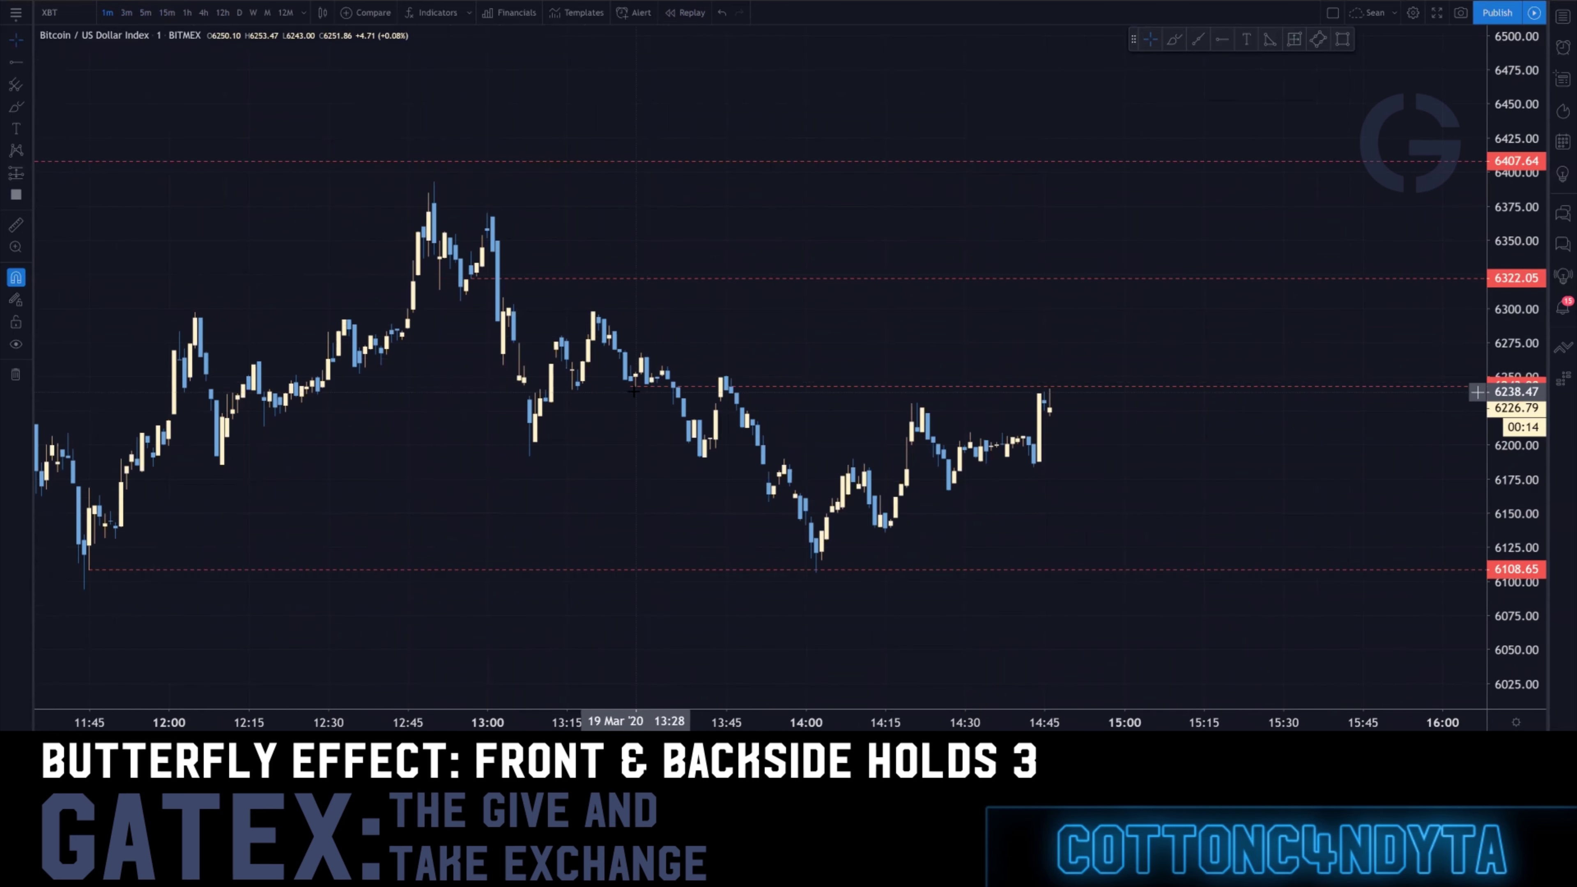
click(629, 386)
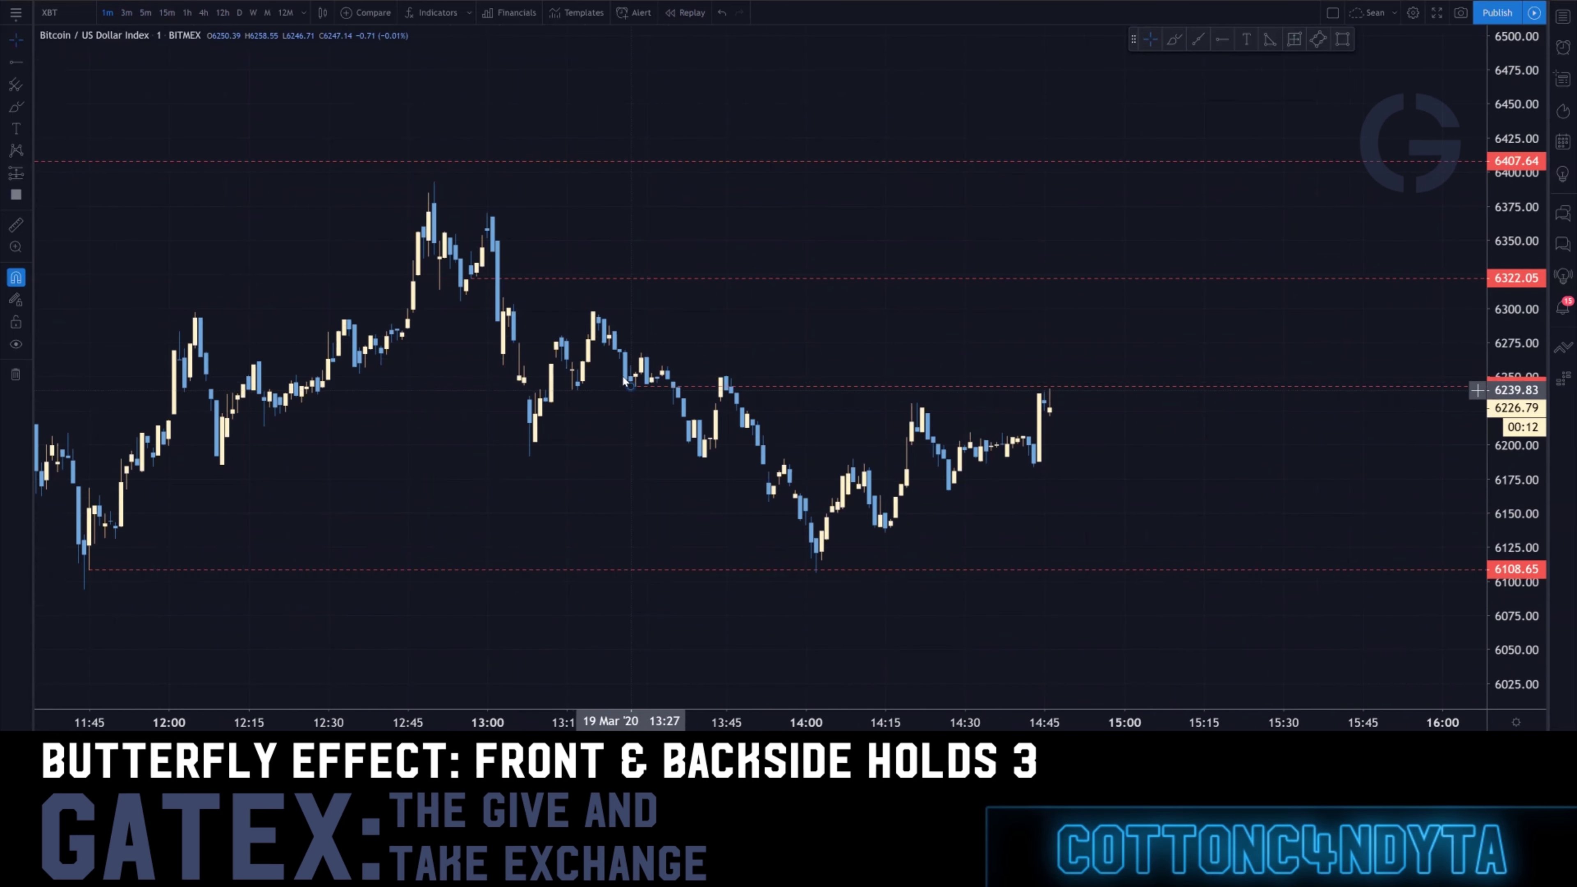
drag(629, 386, 462, 300)
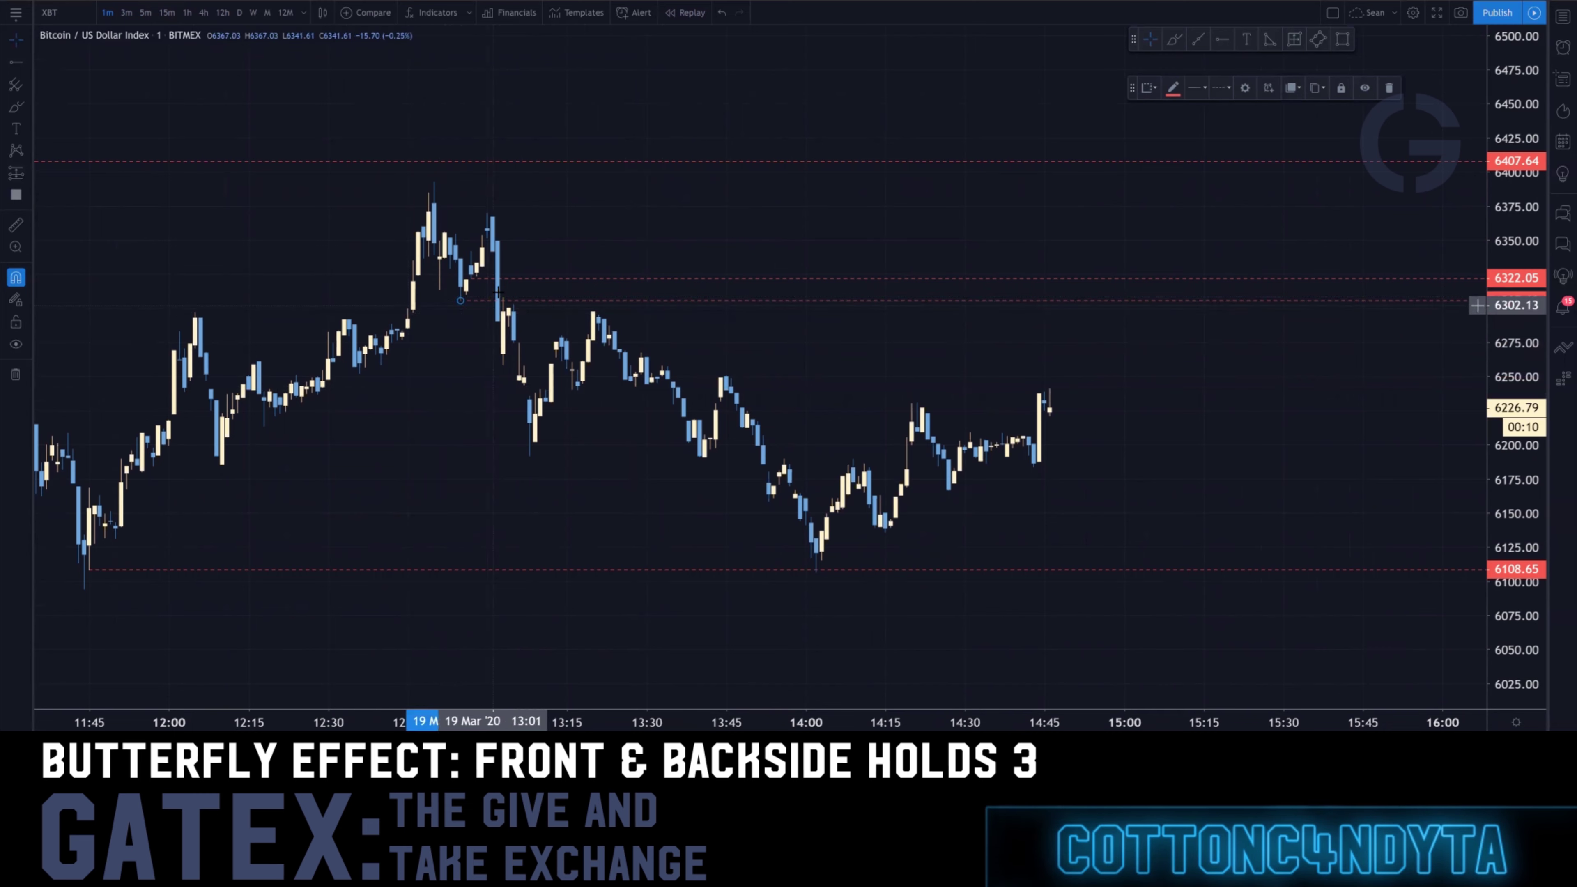
drag(461, 299, 609, 356)
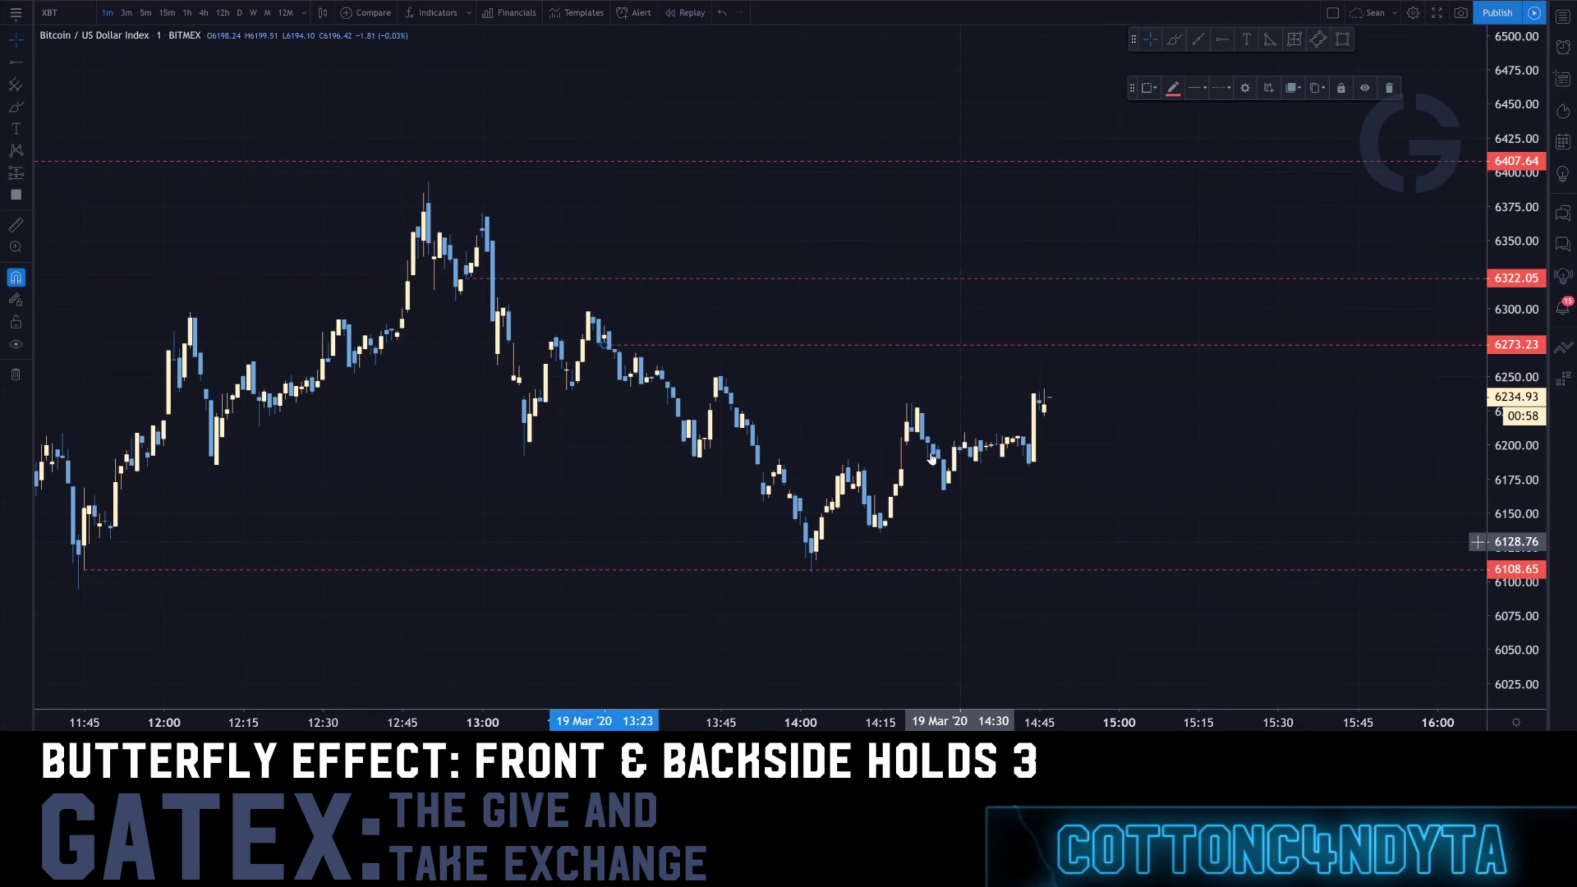
drag(631, 545, 918, 545)
scroll(918, 544, down, 1)
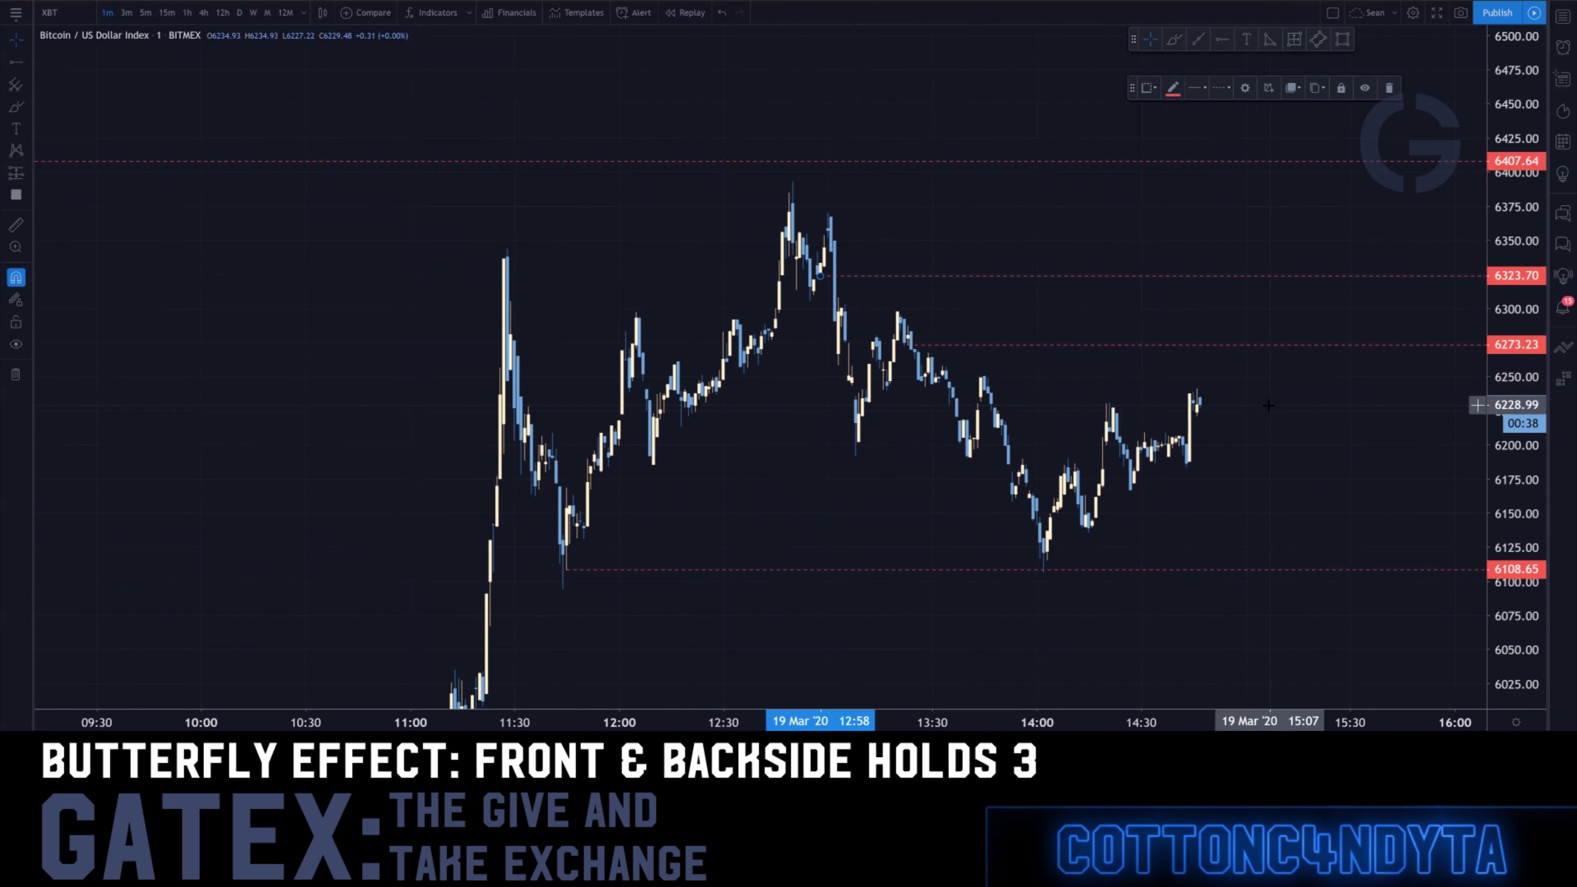
Examine the recent price action against the 6323.70, 6273.23 and 6108.65 rays on one-minute and three-minute candles
scroll(1278, 406, down, 3)
drag(1349, 488, 1129, 499)
scroll(1117, 494, up, 3)
scroll(949, 484, up, 1)
drag(954, 467, 1081, 400)
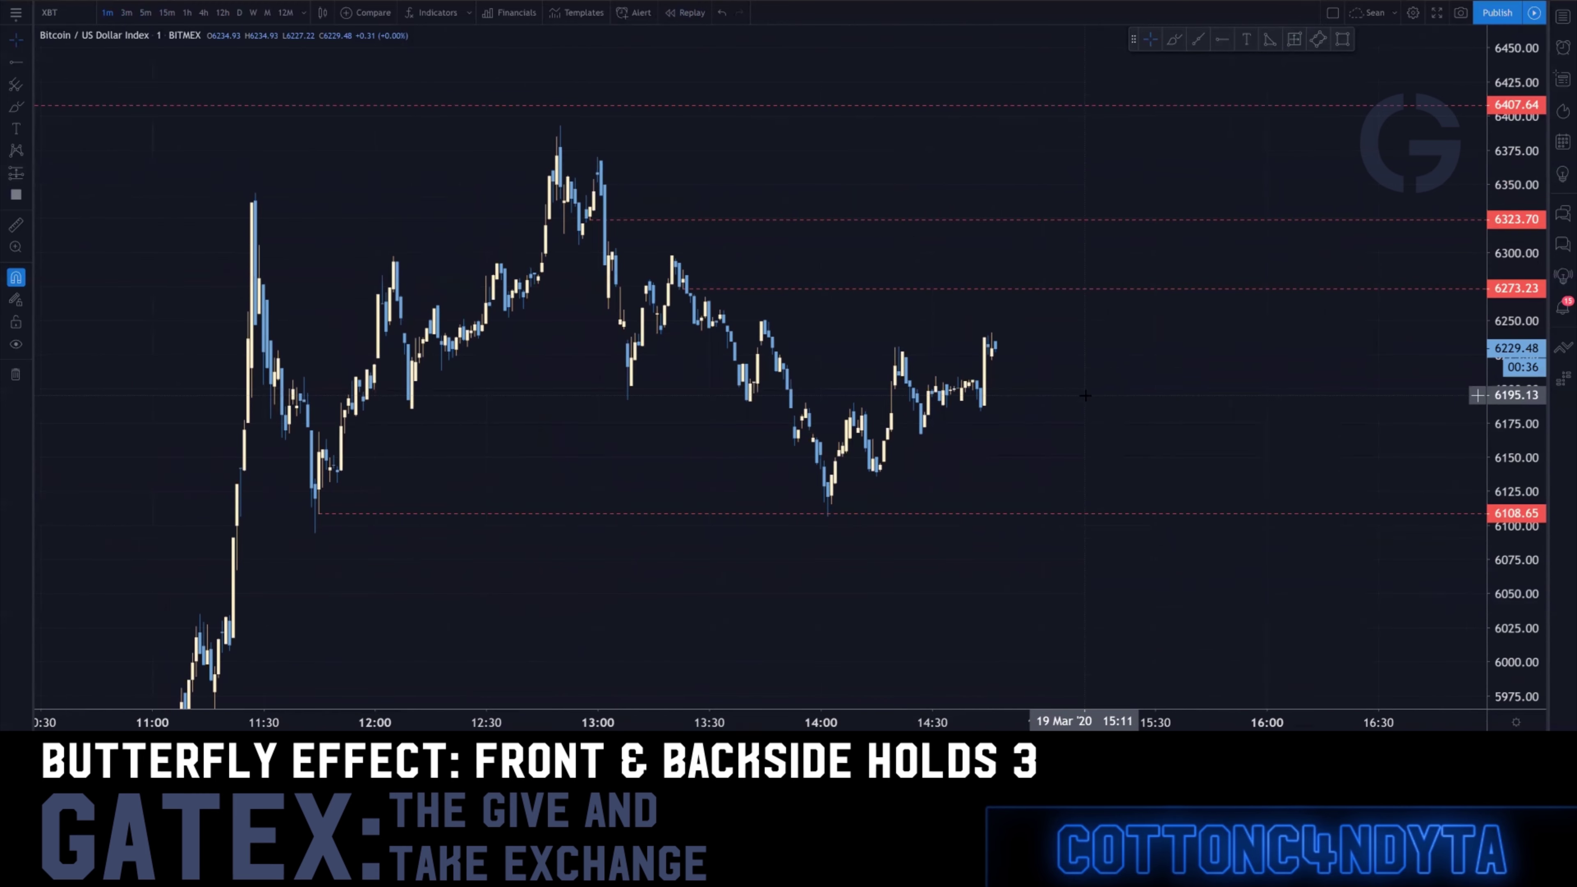
drag(1125, 452, 1010, 430)
scroll(1010, 431, up, 2)
drag(797, 425, 1013, 430)
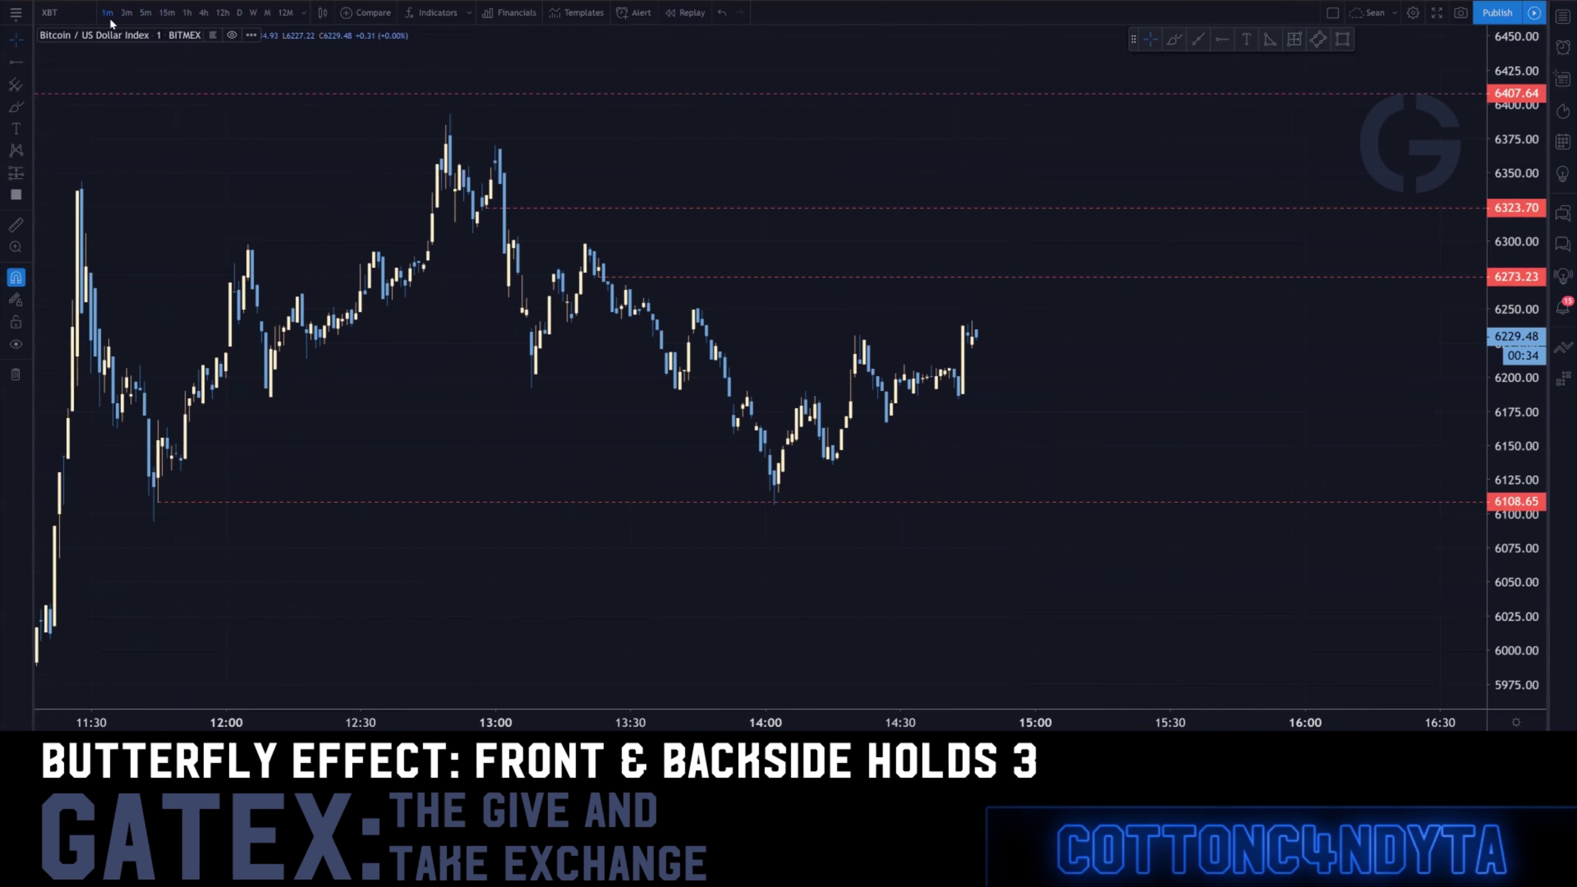
click(126, 13)
scroll(1079, 445, up, 5)
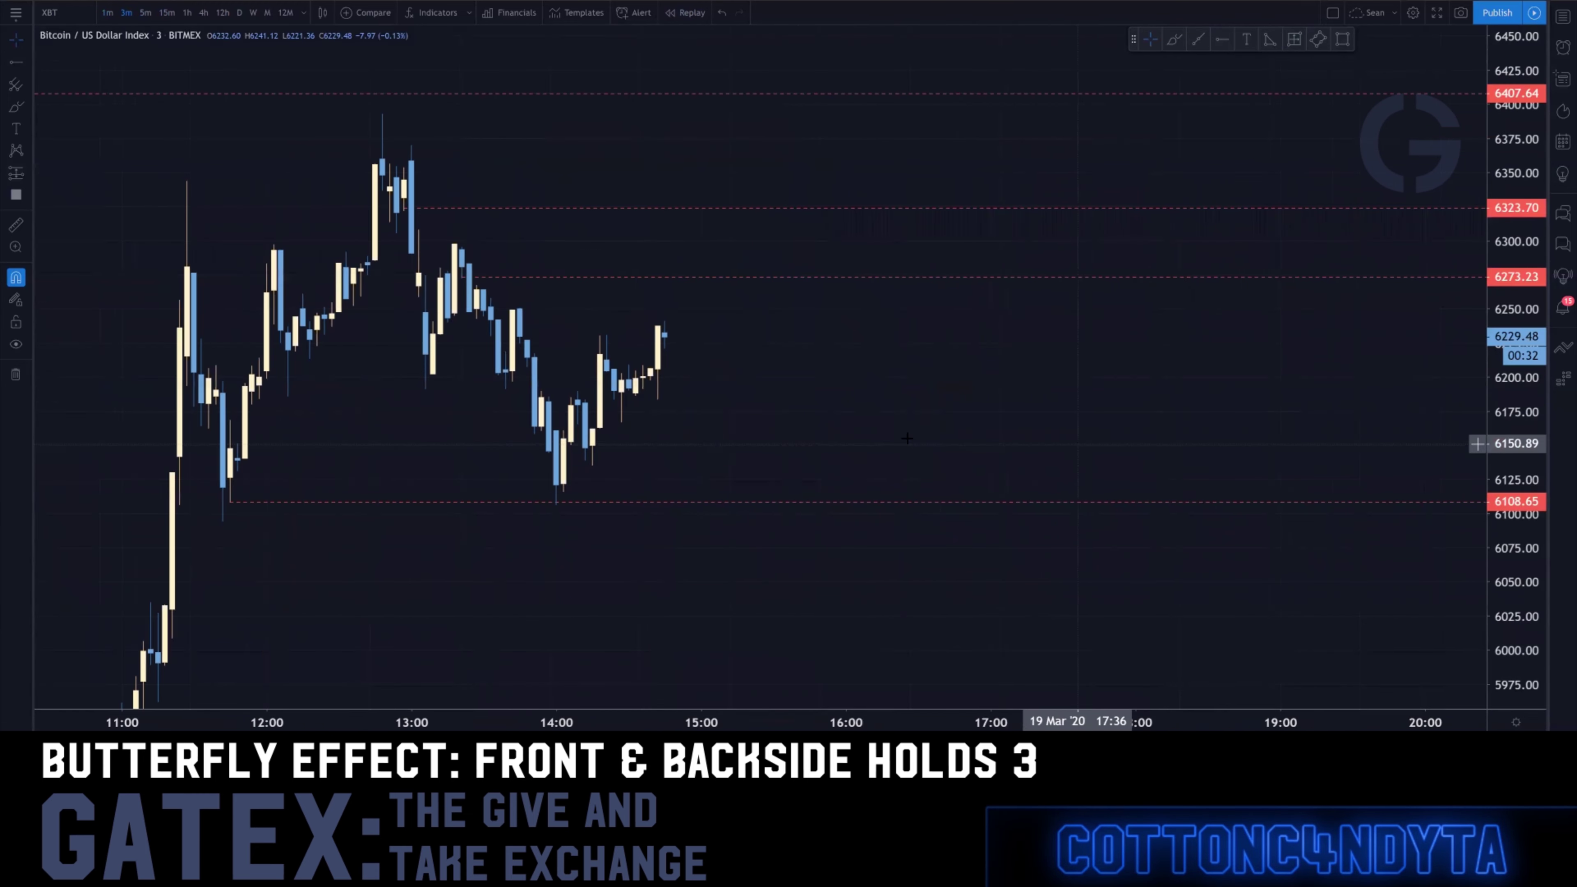
On one-minute candles, place a horizontal ray at 6131.28 near the 14:02 low on 19 March
click(106, 12)
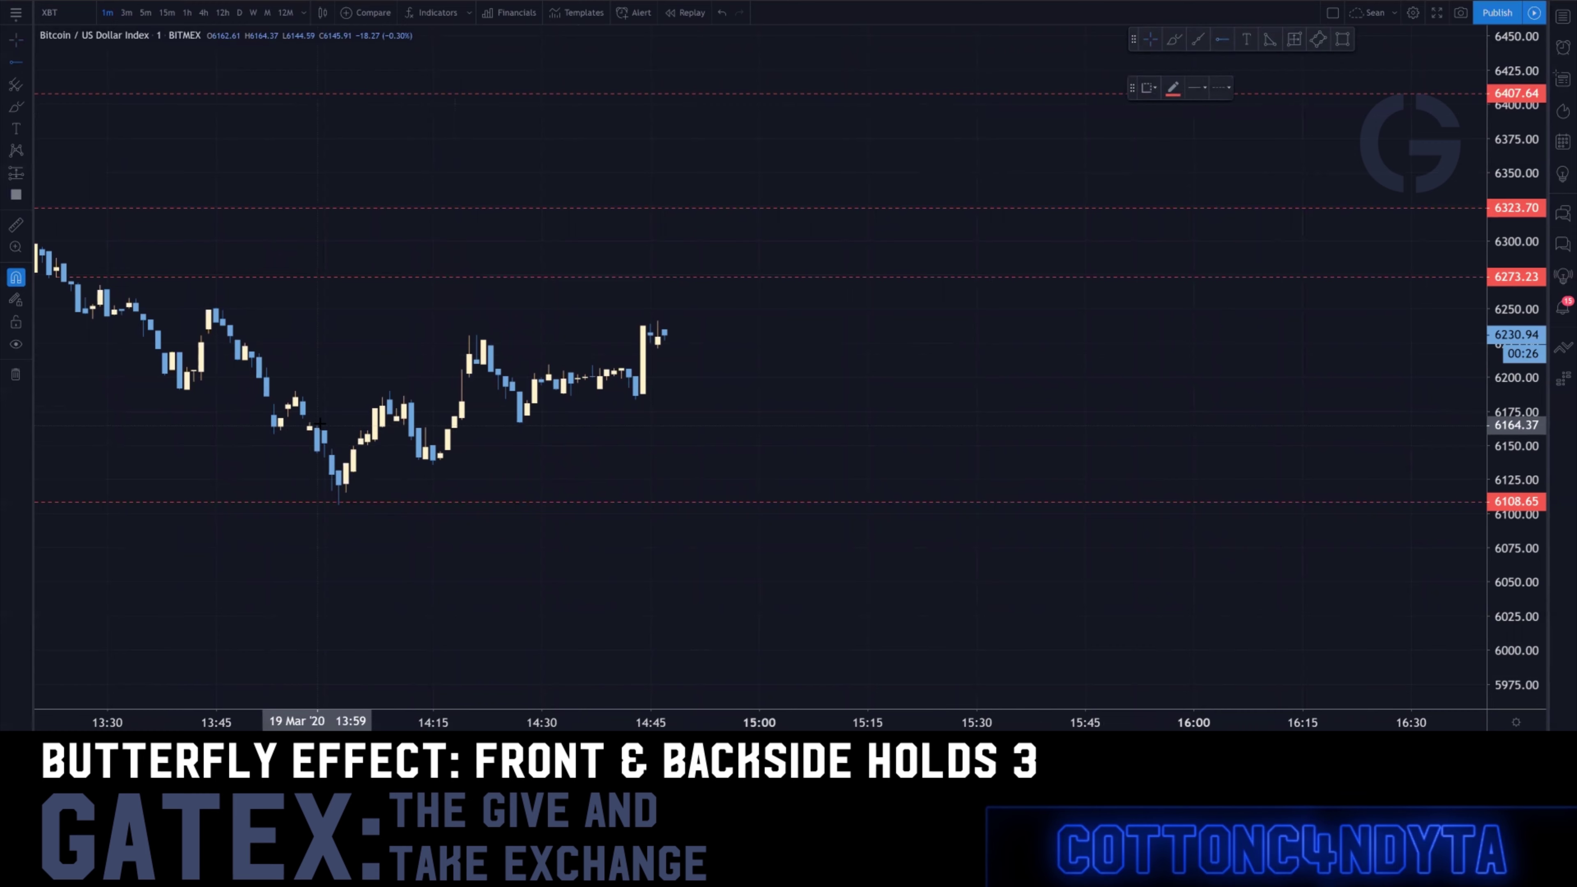
click(338, 470)
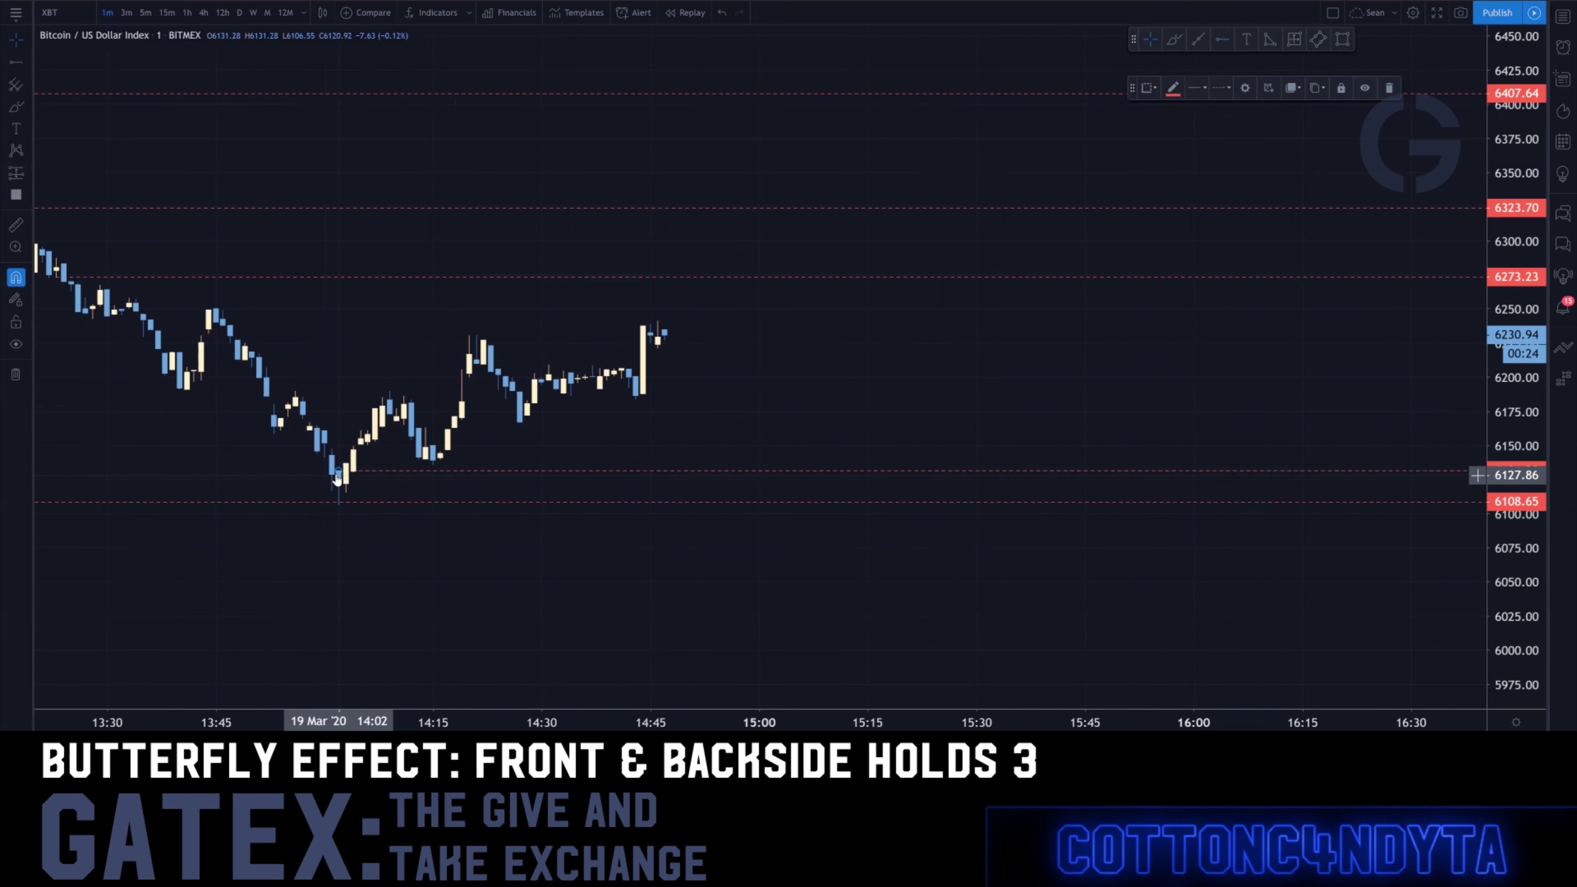
drag(356, 373, 481, 405)
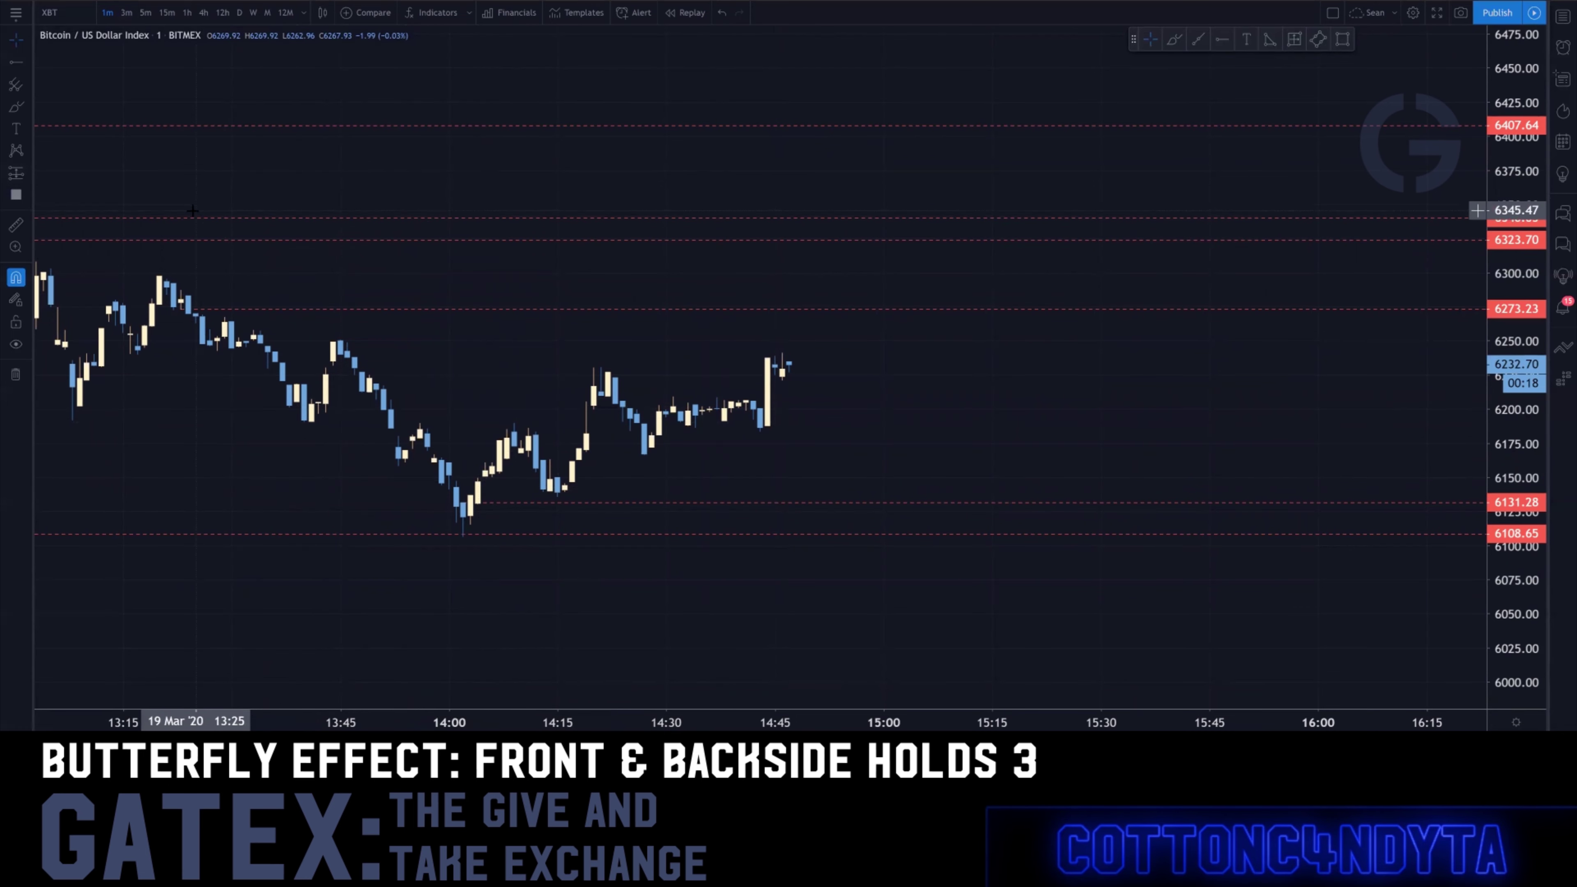
Move the spare ray above 6323.70 down to the recent swing and set it at 6189.51 from 14:09 on three-minute candles
drag(179, 220, 1043, 520)
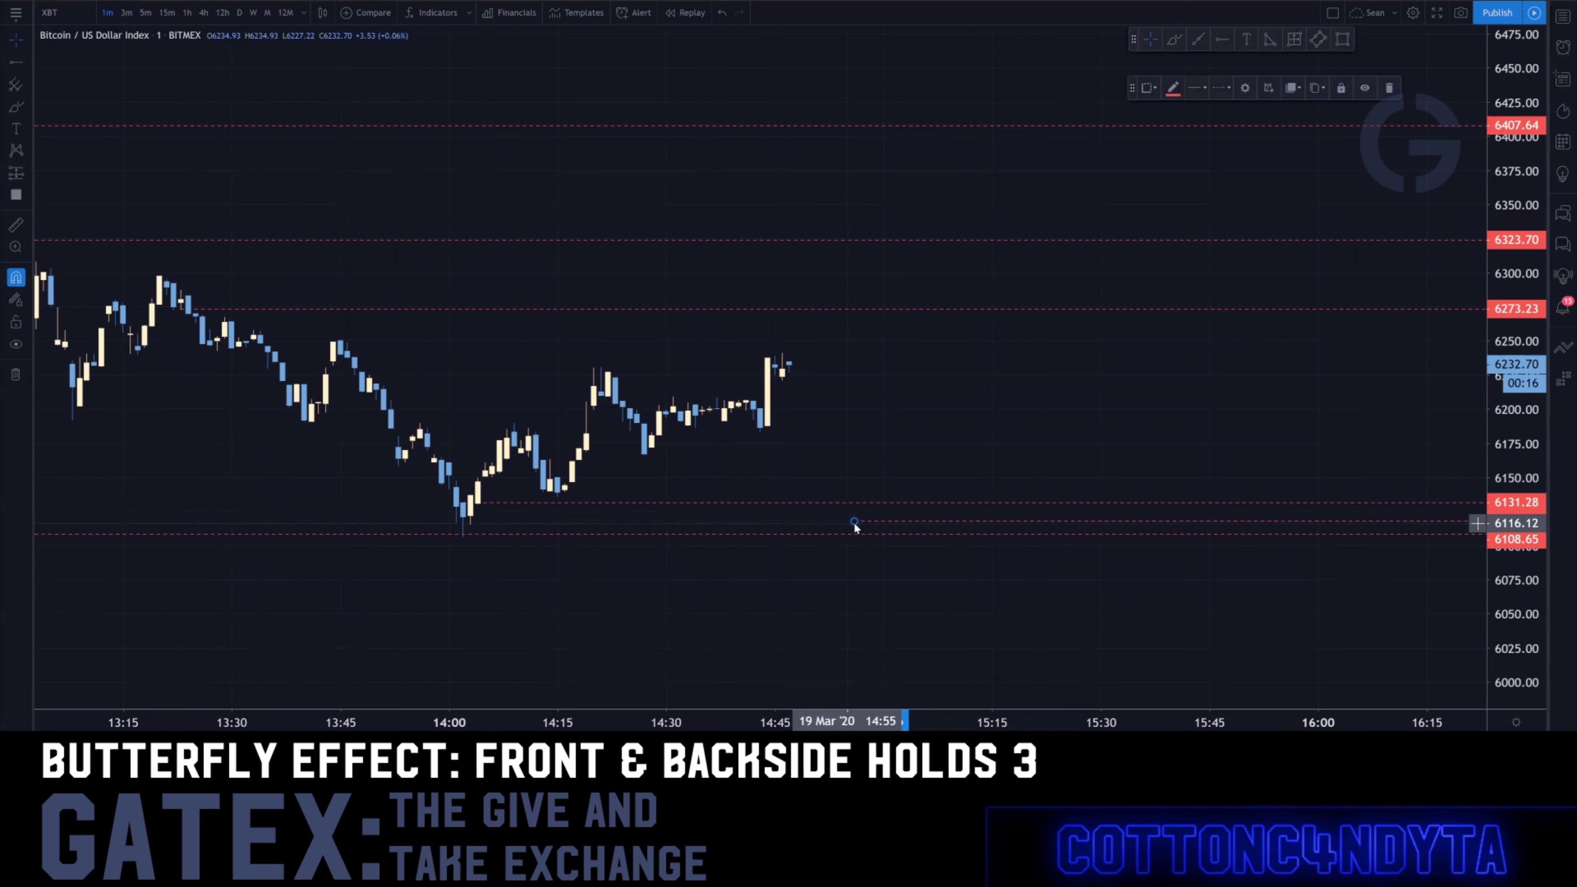
drag(855, 523, 605, 411)
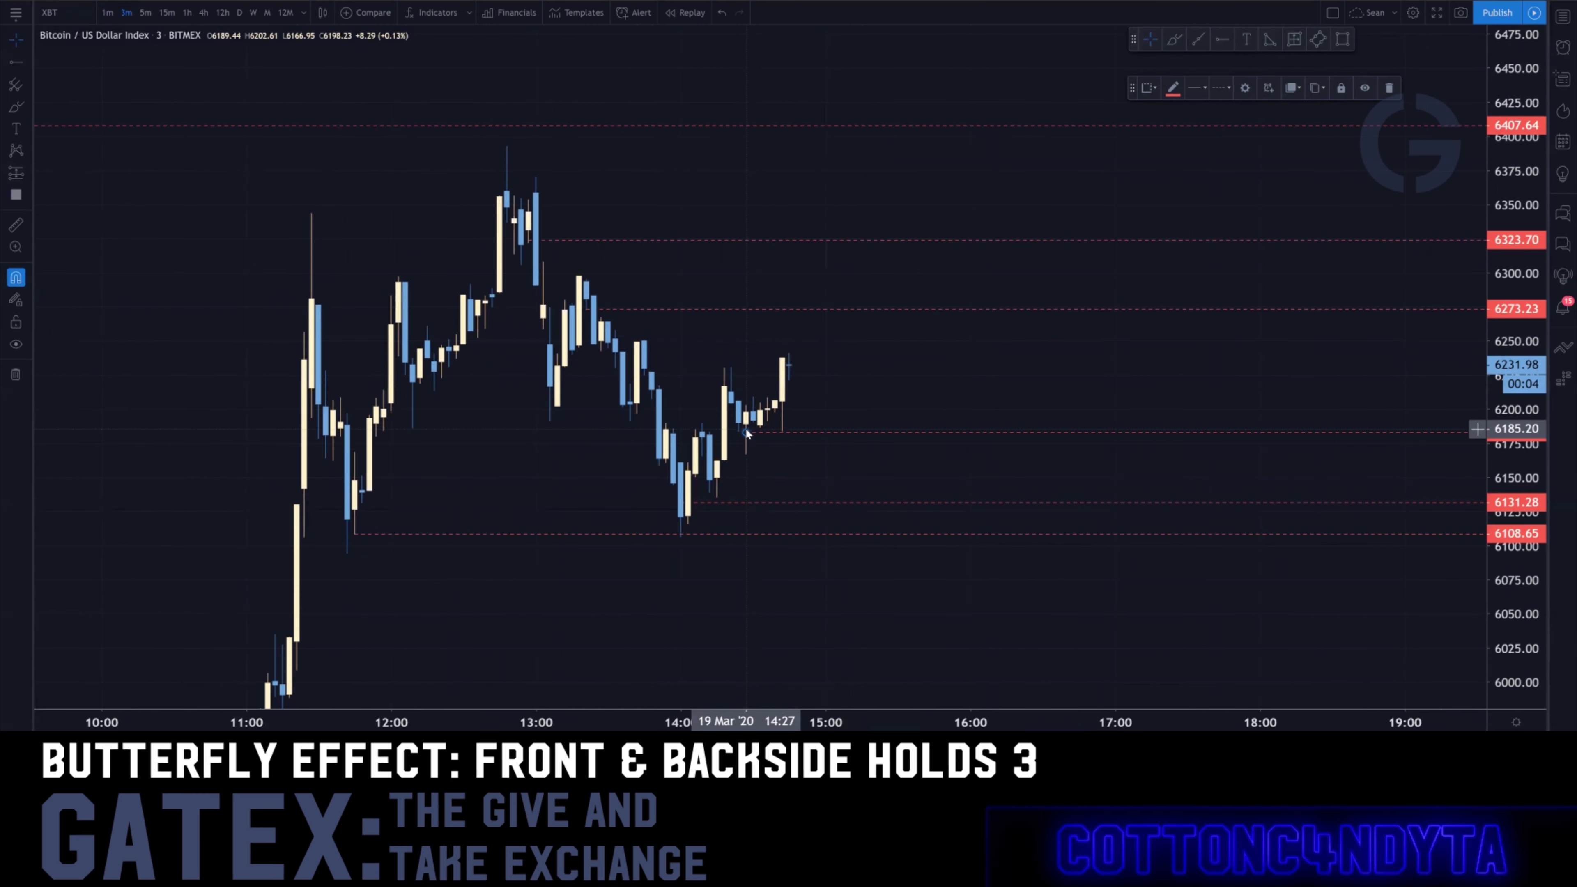
drag(745, 429, 701, 423)
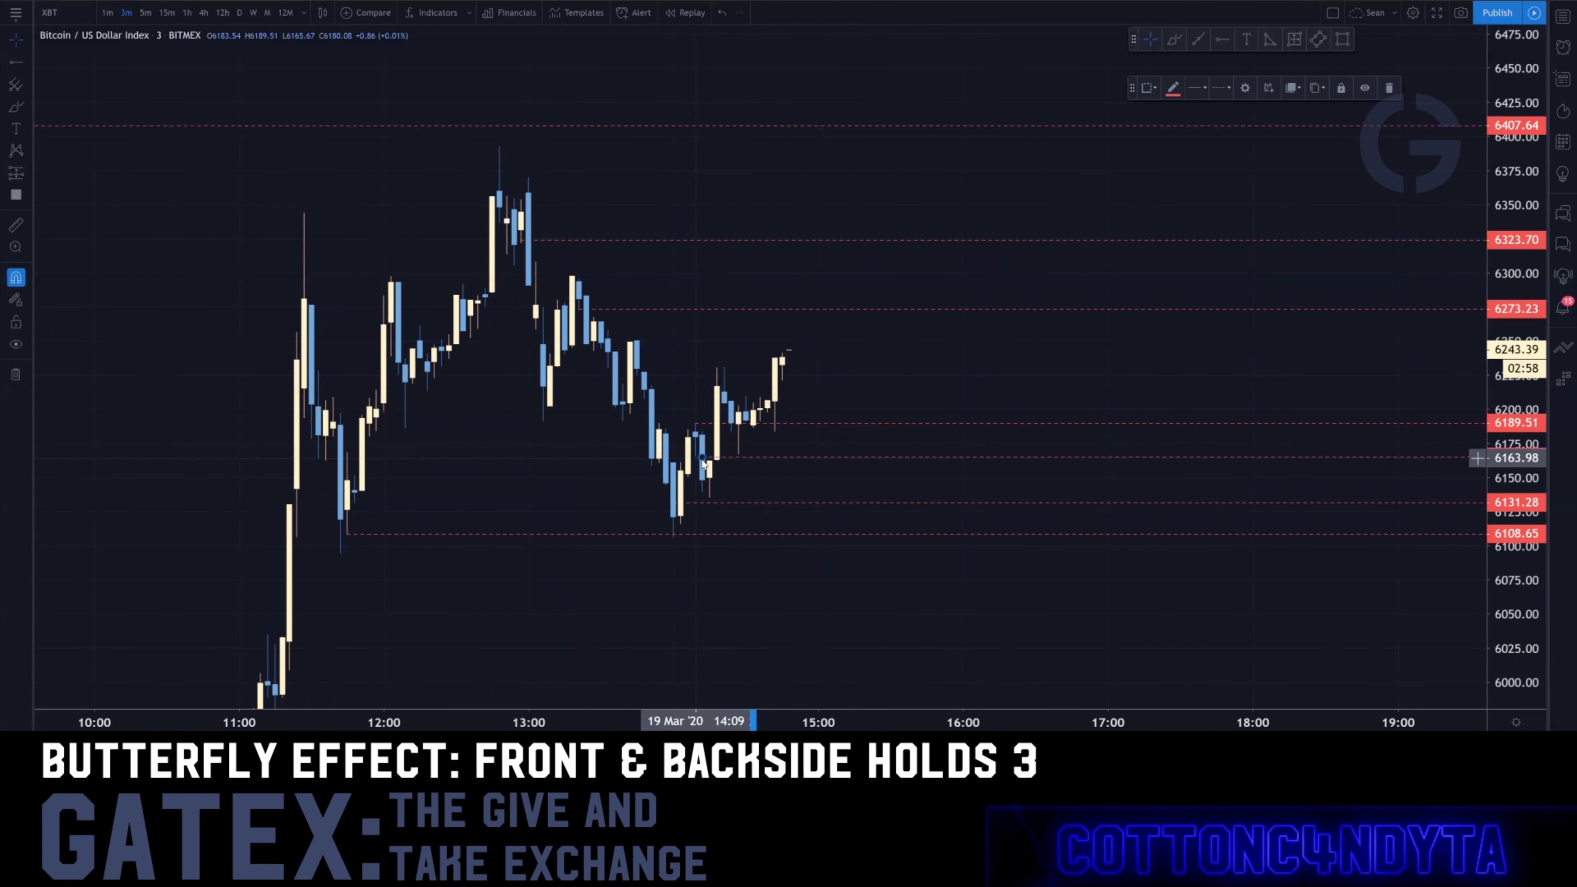
Set the additional ray near the 14:15 candle to 6135.77 and delete the 6131.28 ray
click(705, 479)
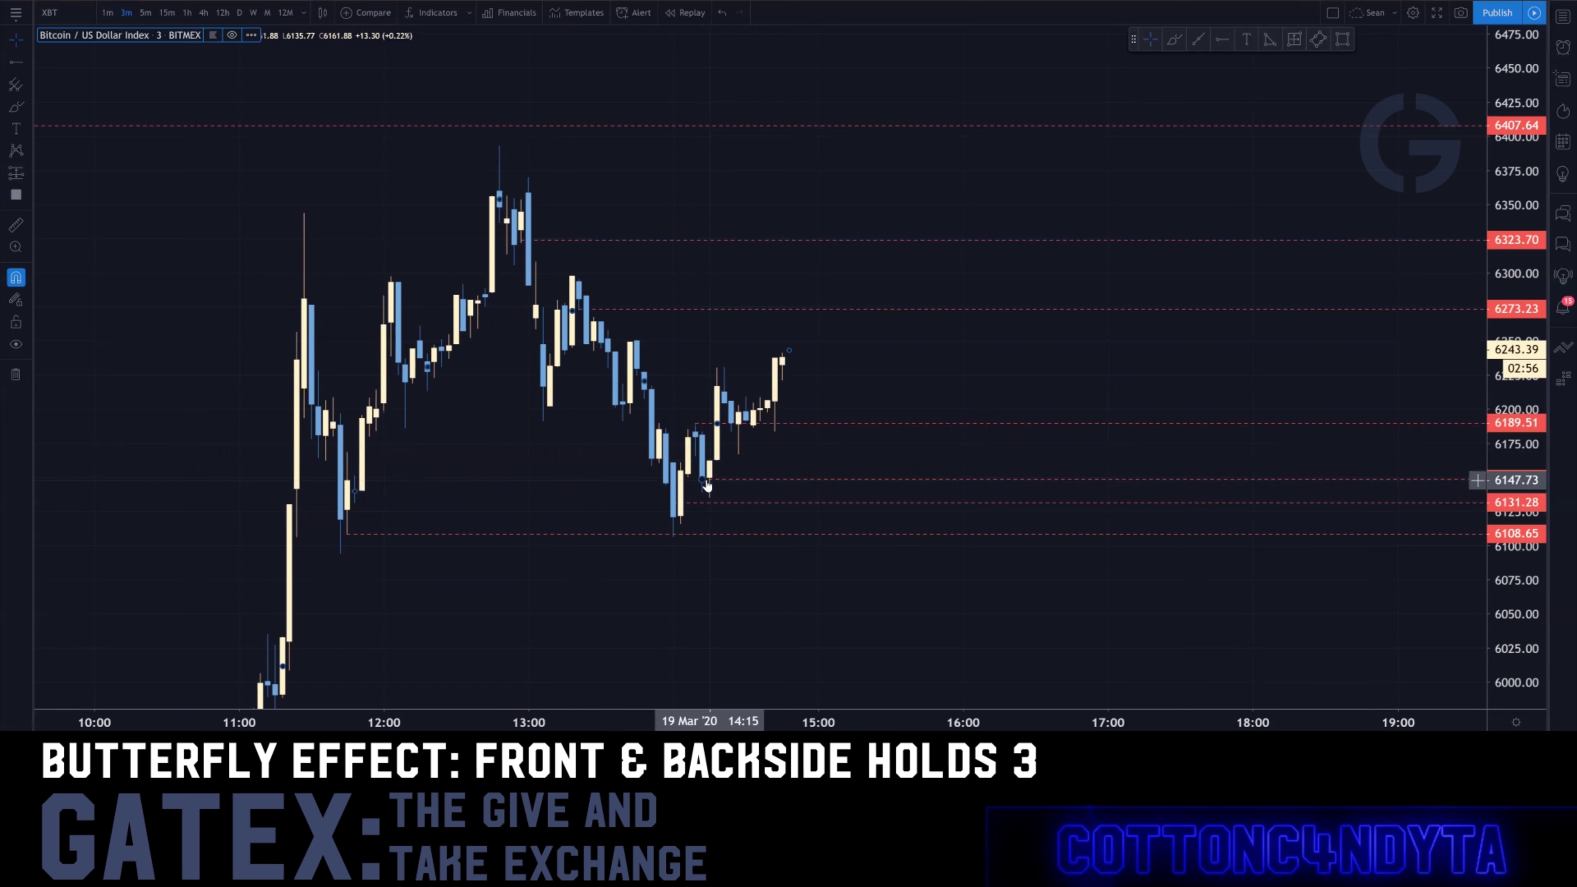
drag(703, 479, 709, 496)
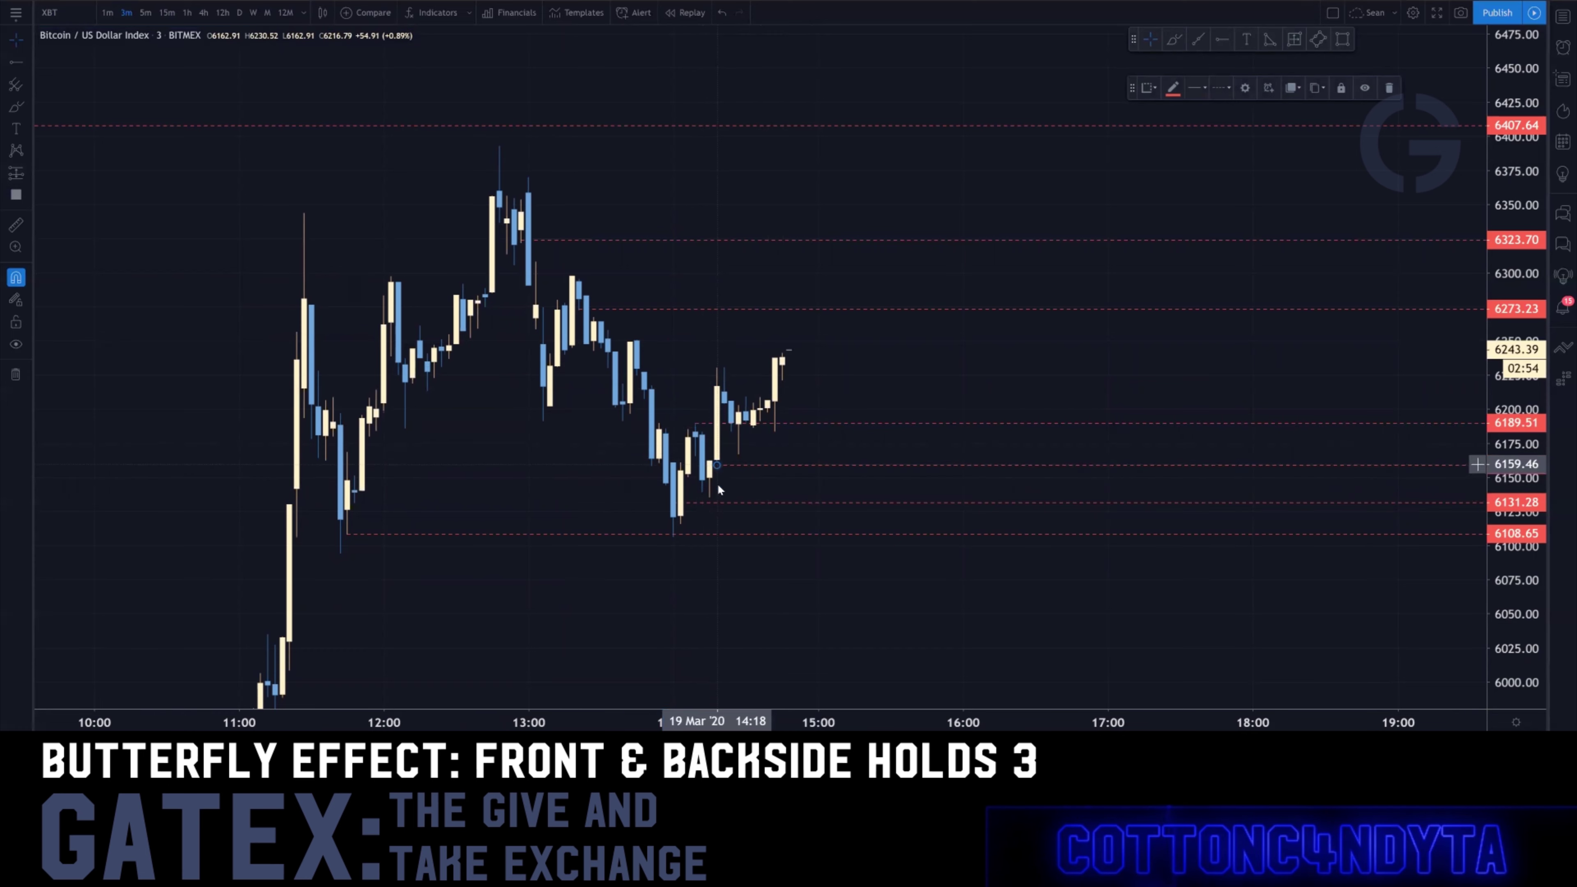
click(700, 503)
key(Delete)
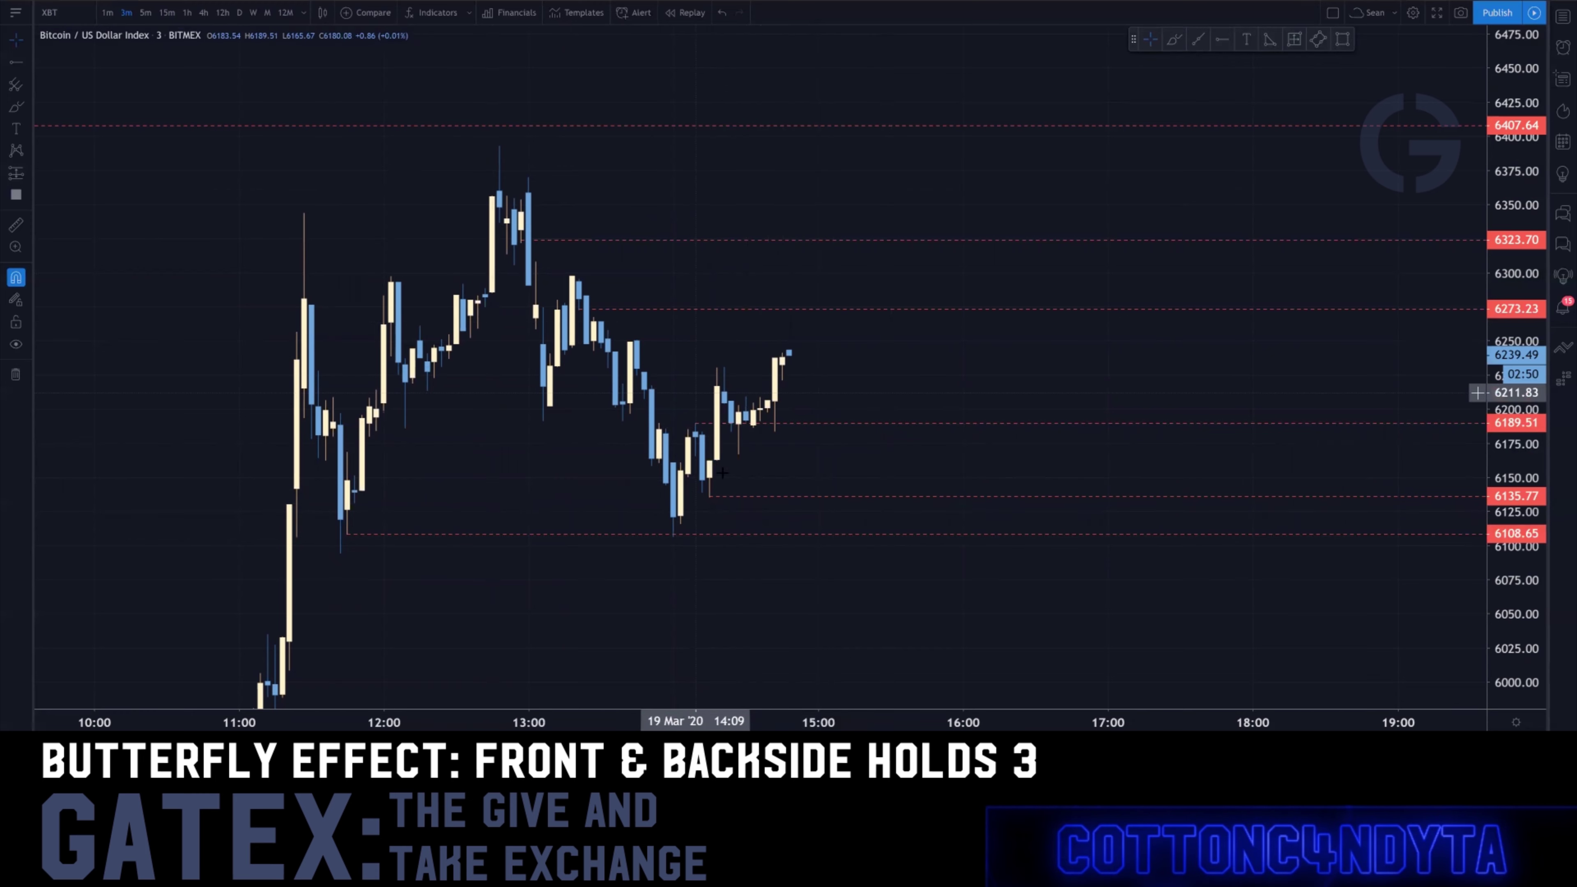
On one-minute candles, move the 6135.77 ray up to 6149.88 at 14:15 on 19 March
click(109, 16)
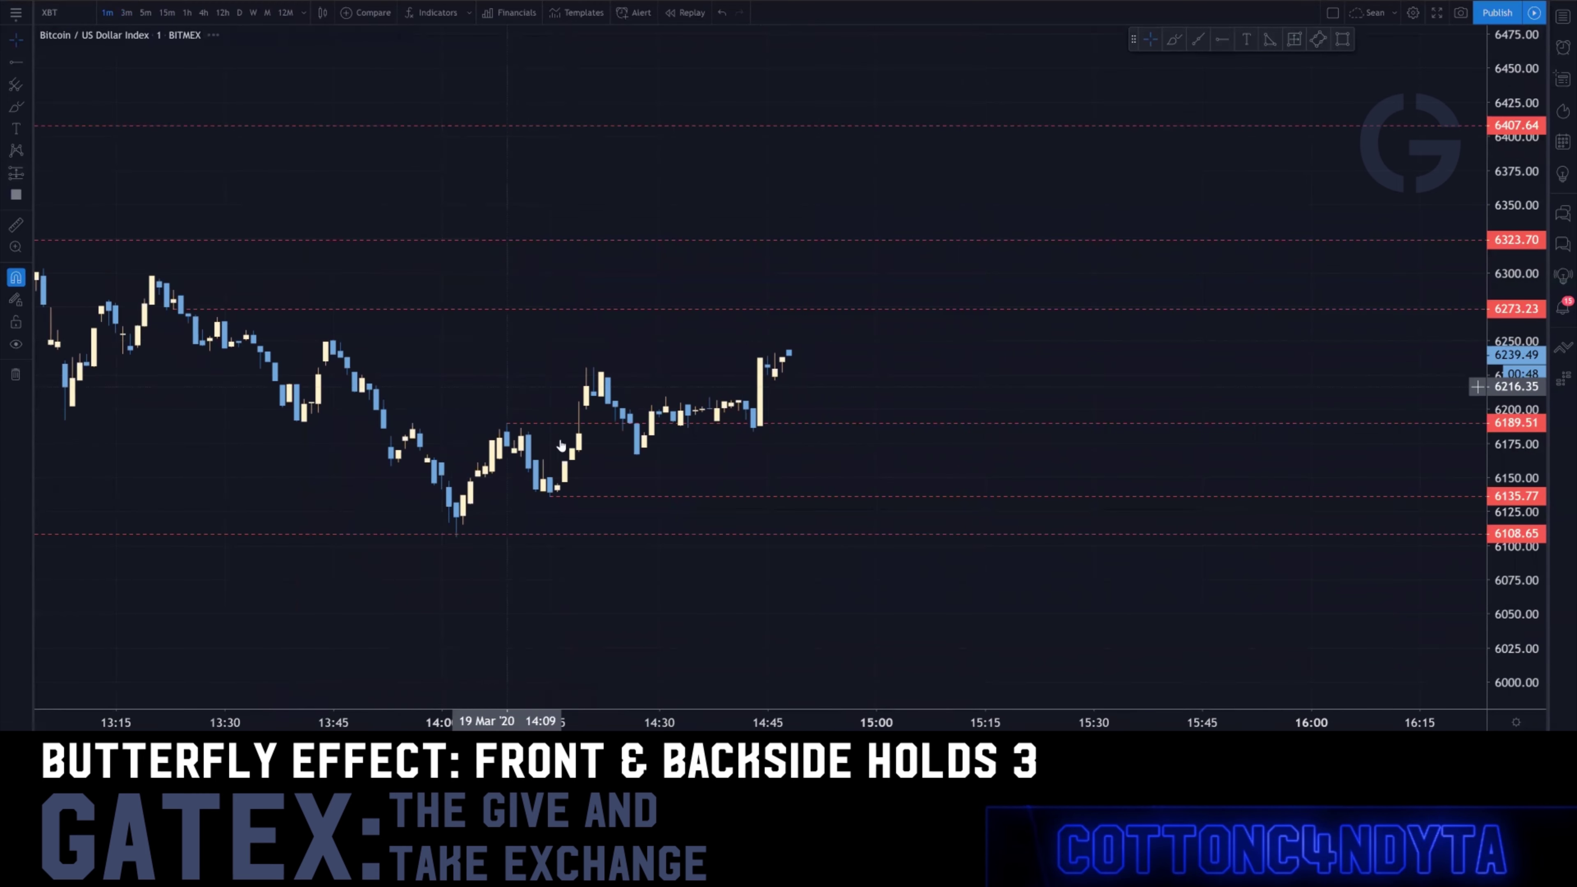
click(550, 497)
drag(555, 495, 540, 458)
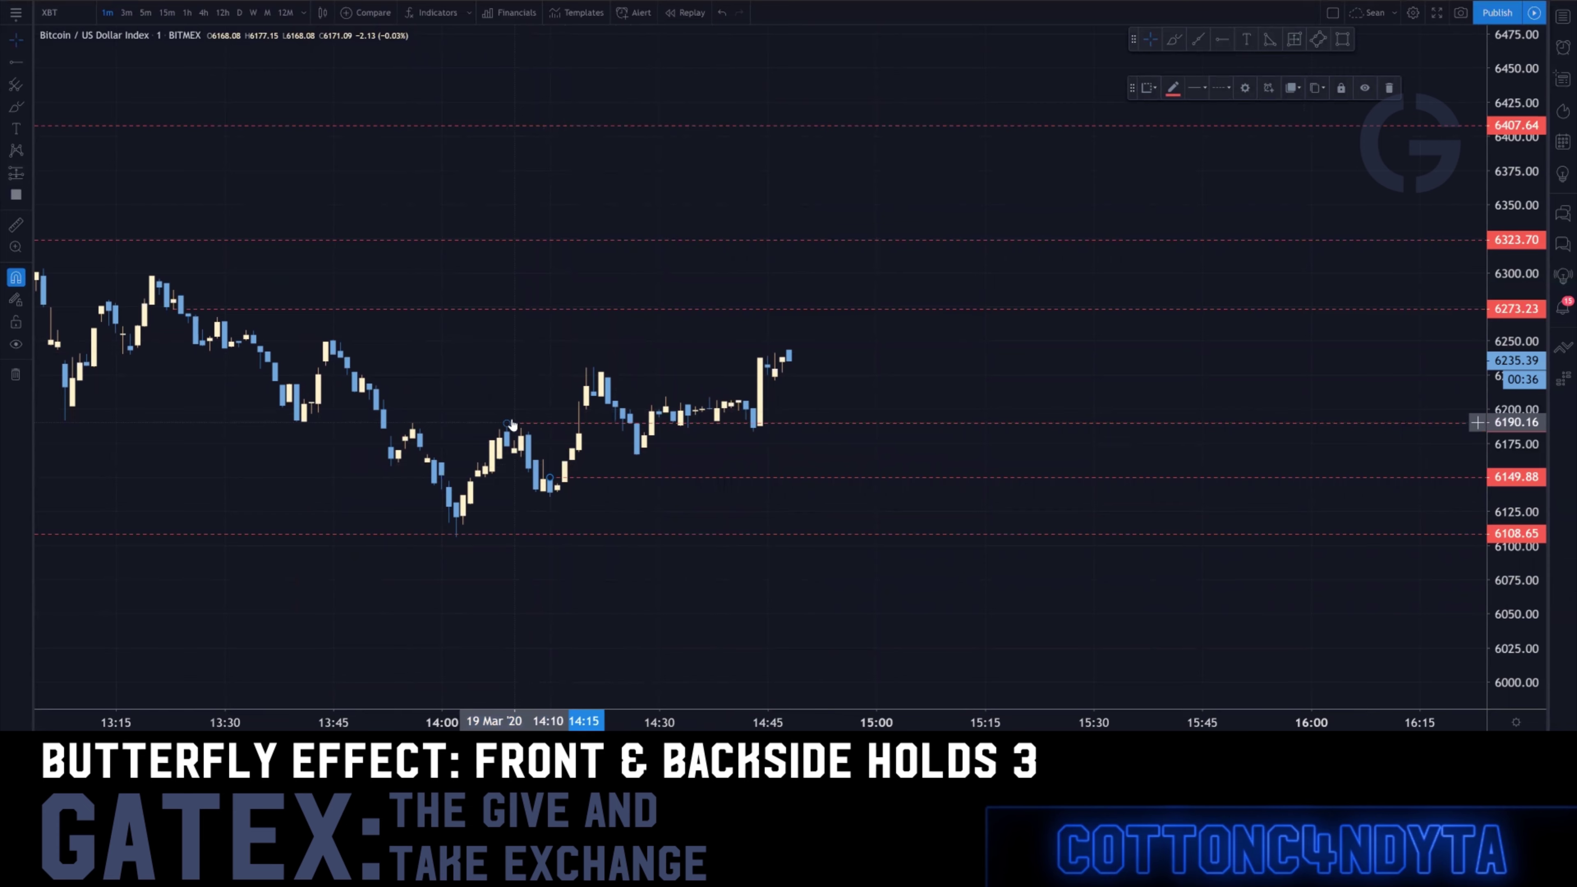
Try the 6149.88 ray at 6161.88 on three-minute candles and bring it back to about 6150 at 14:15 on one-minute candles
click(128, 13)
scroll(633, 478, up, 3)
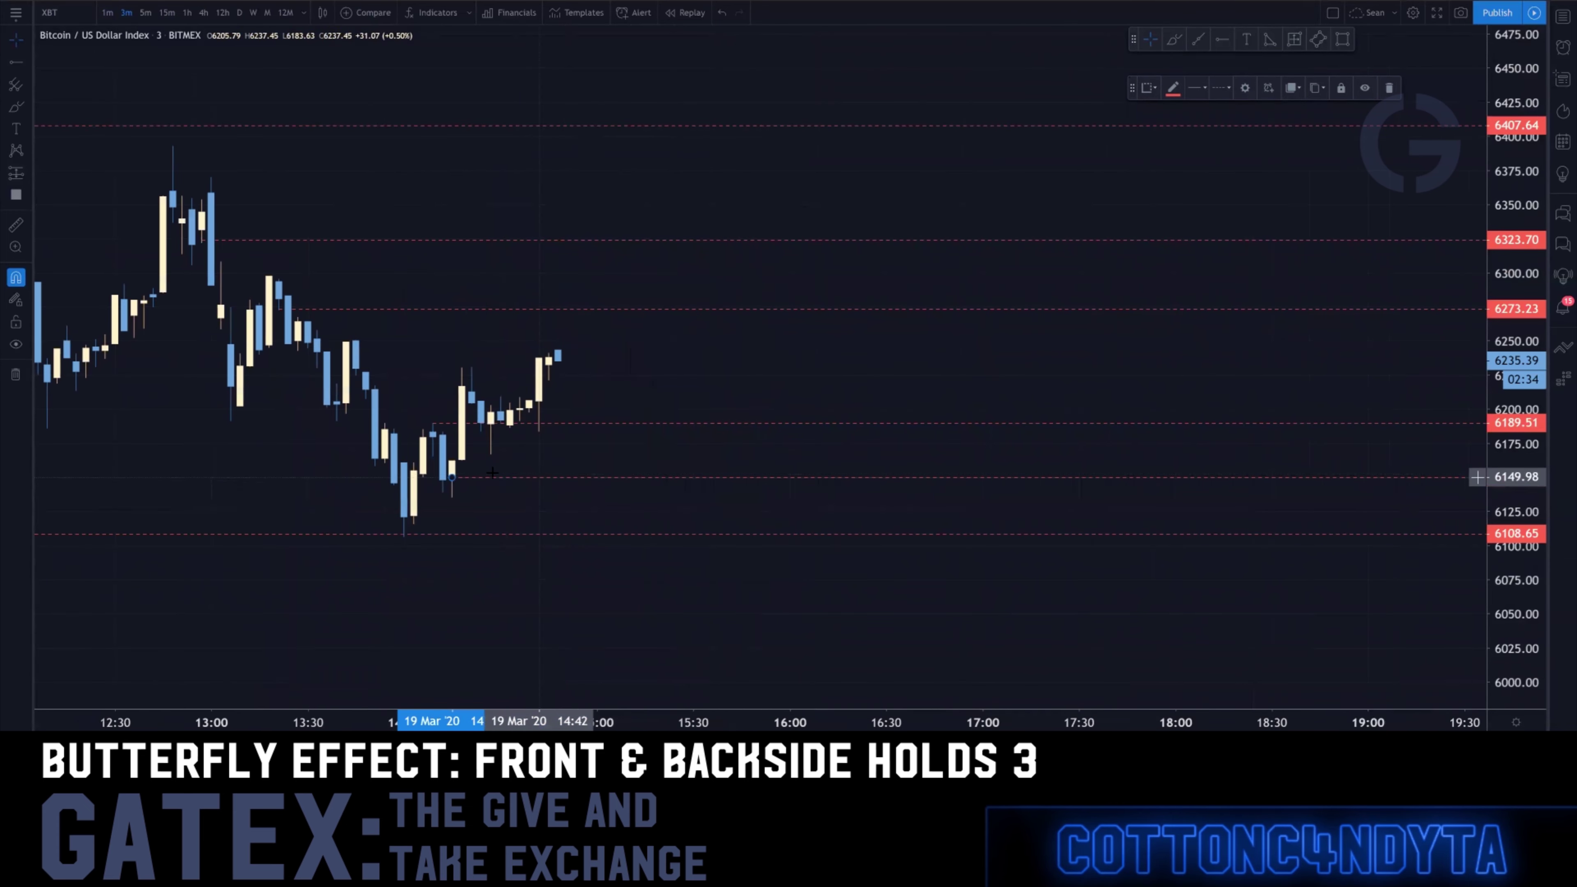
drag(453, 470, 458, 443)
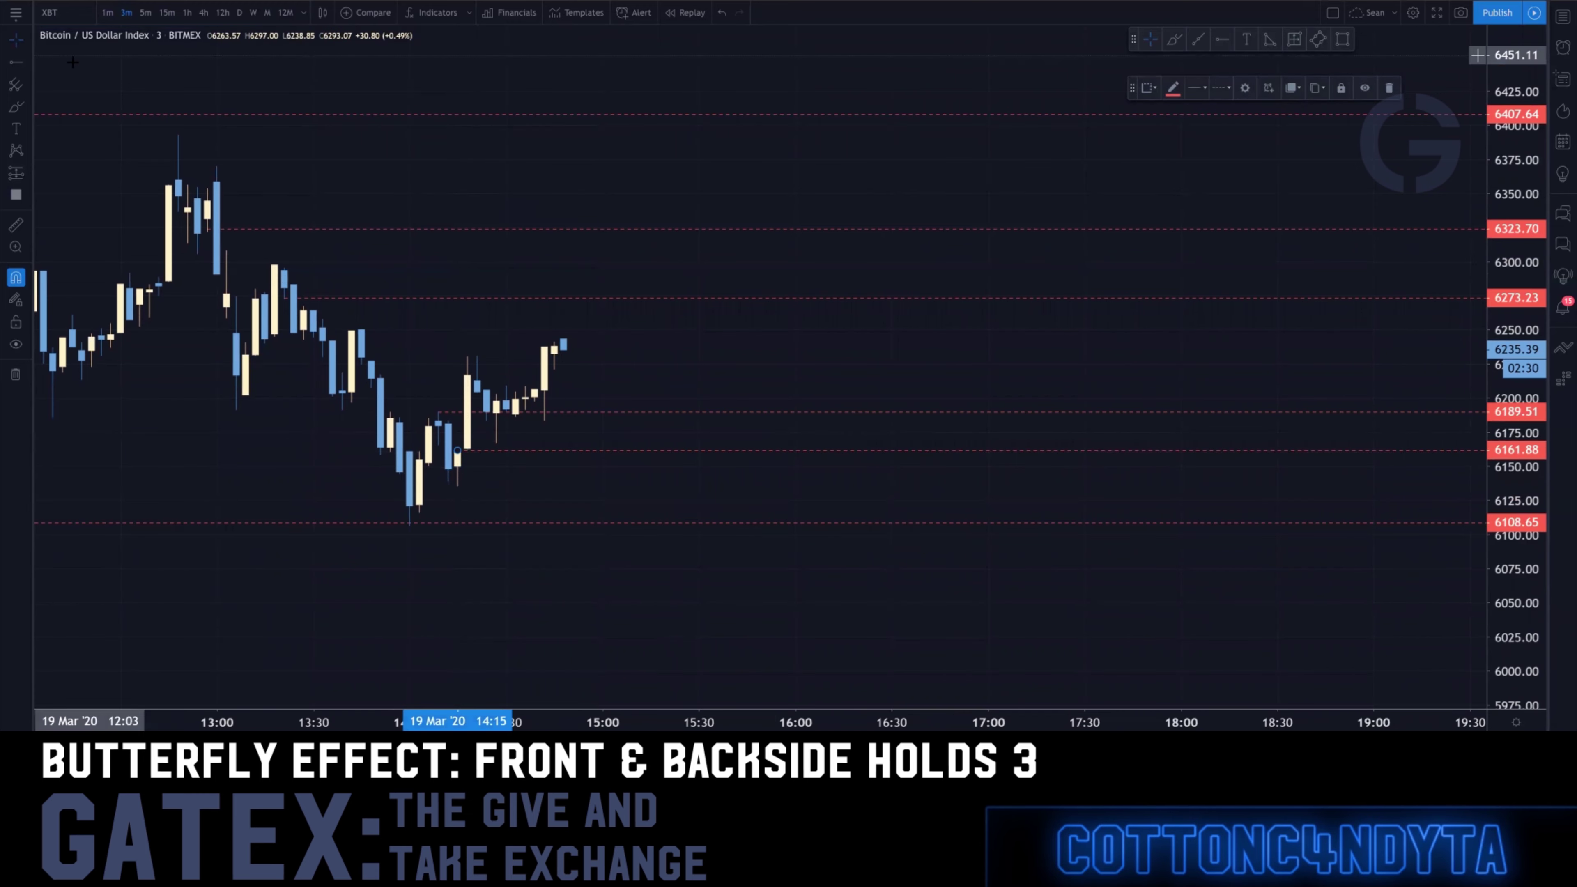
click(108, 13)
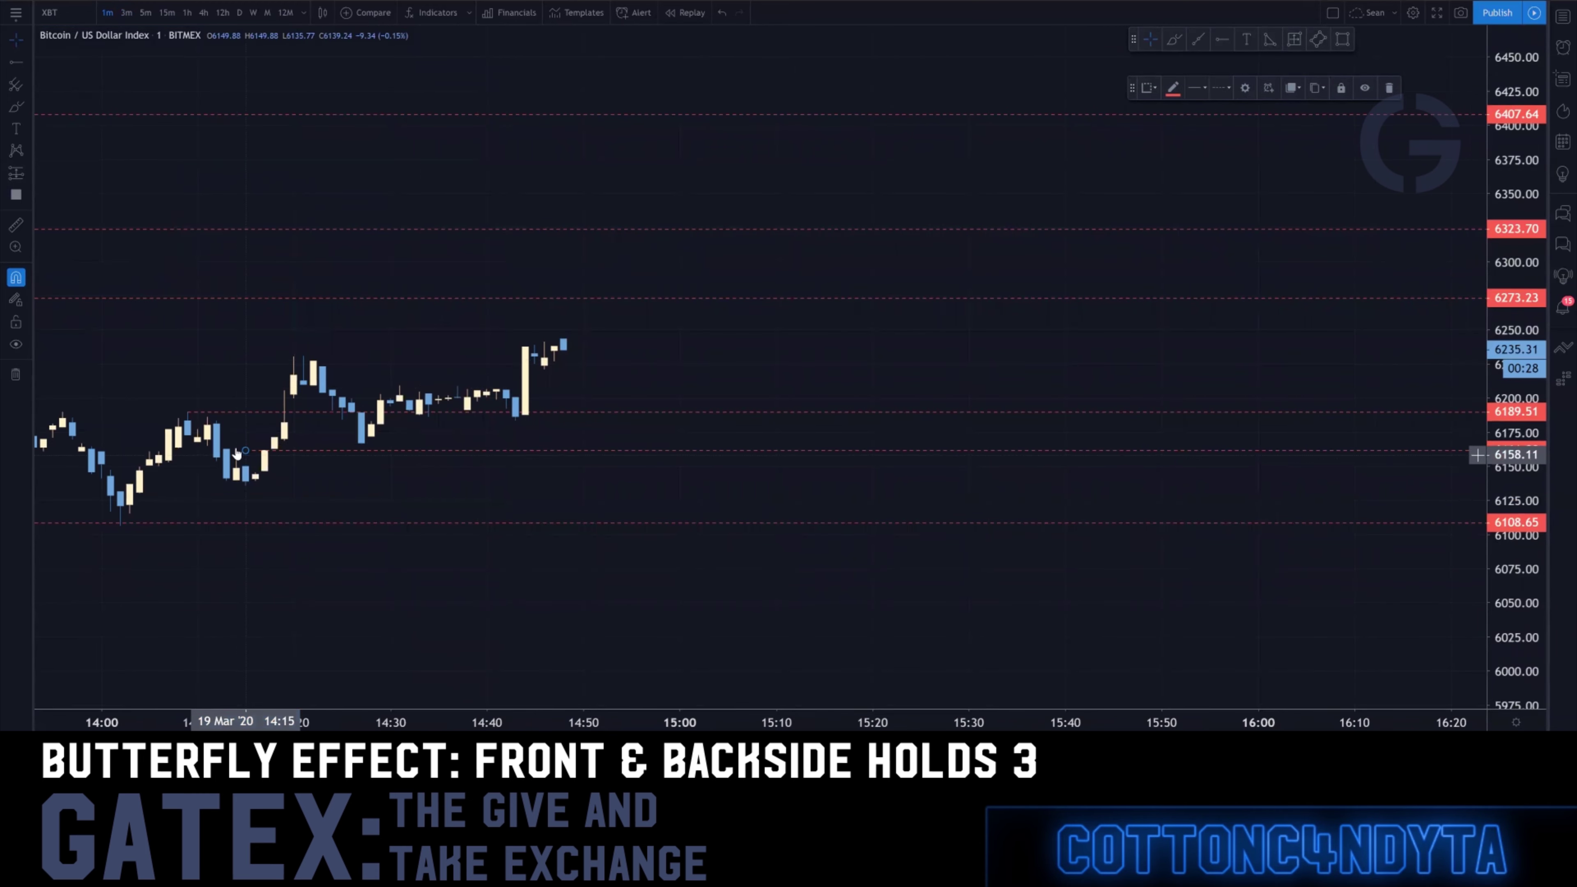
mouse_move(244, 449)
mouse_down()
mouse_move(232, 446)
mouse_move(245, 466)
mouse_up()
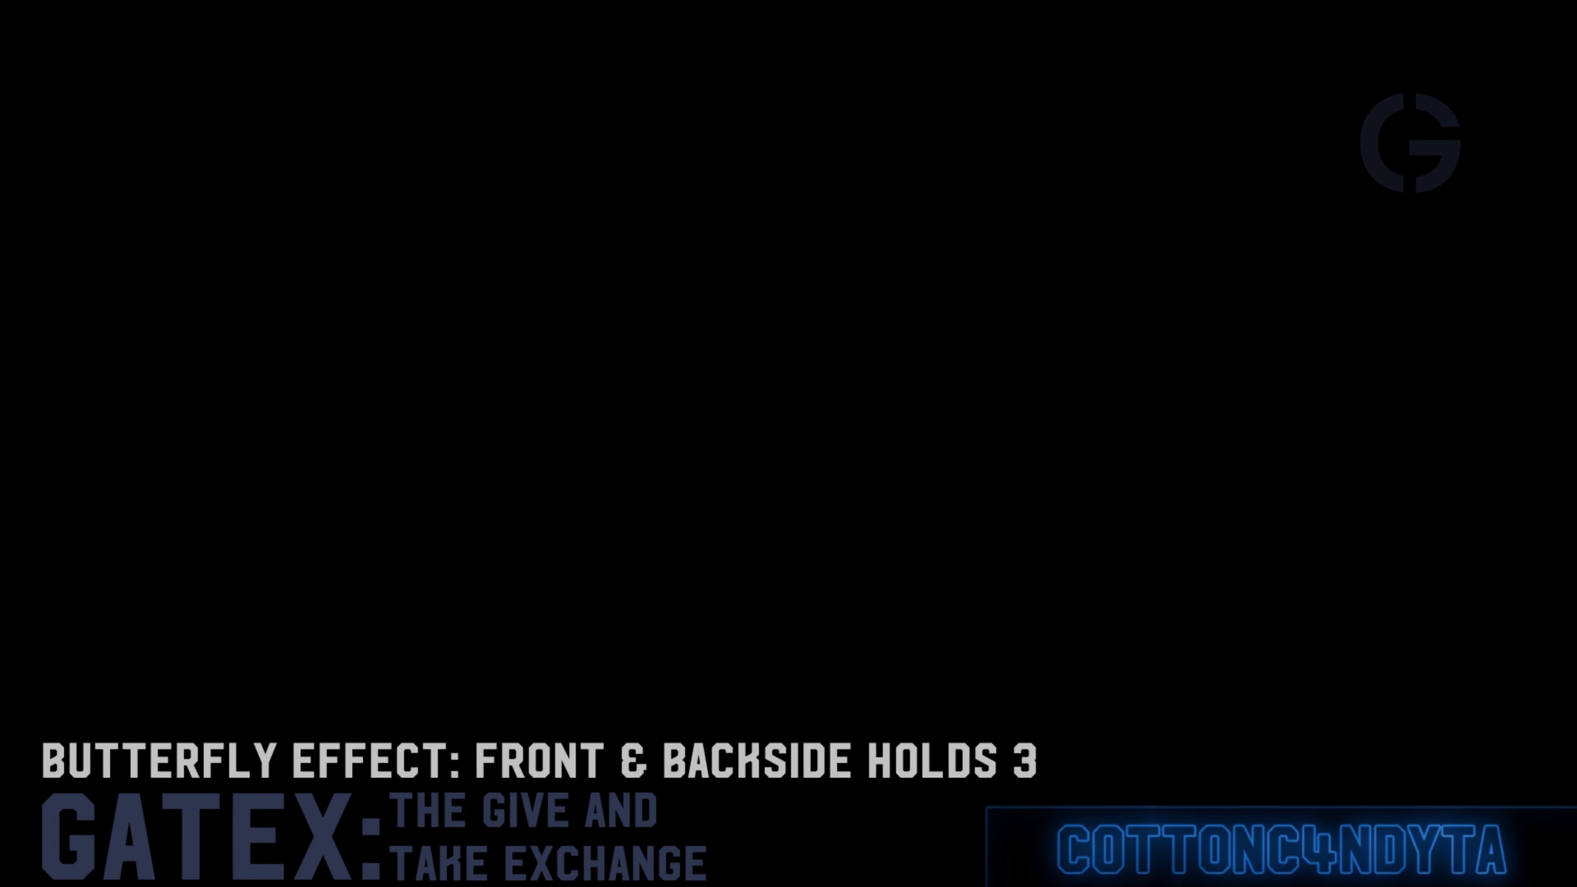